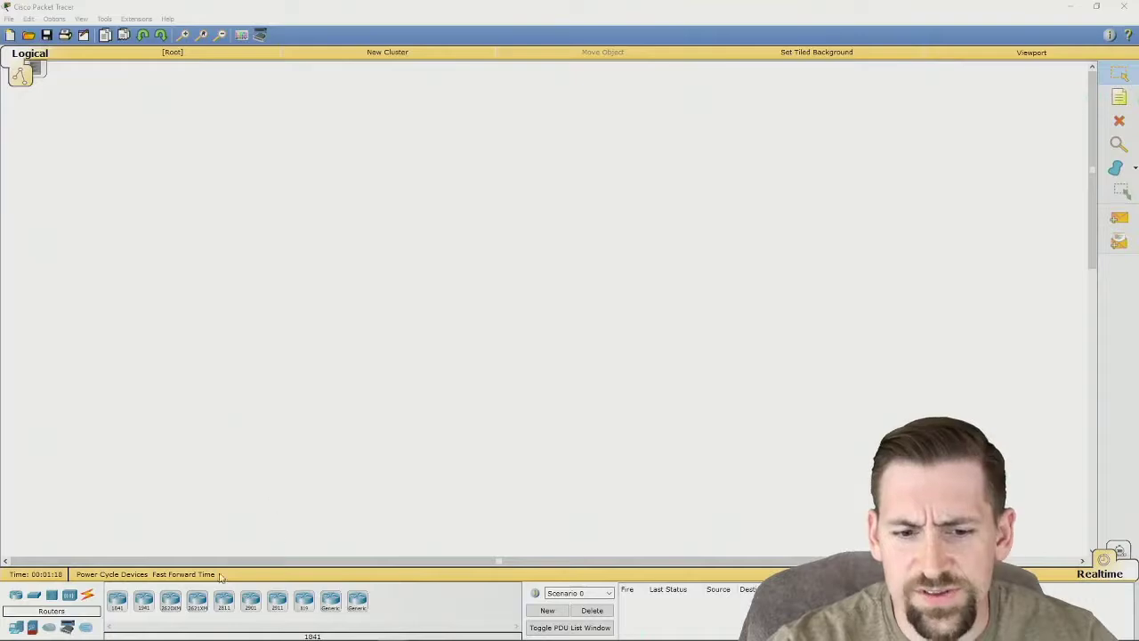
Place two 2620XM routers in the workspace, spaced apart side by side at the same height
left_click_drag(170, 601, 343, 251)
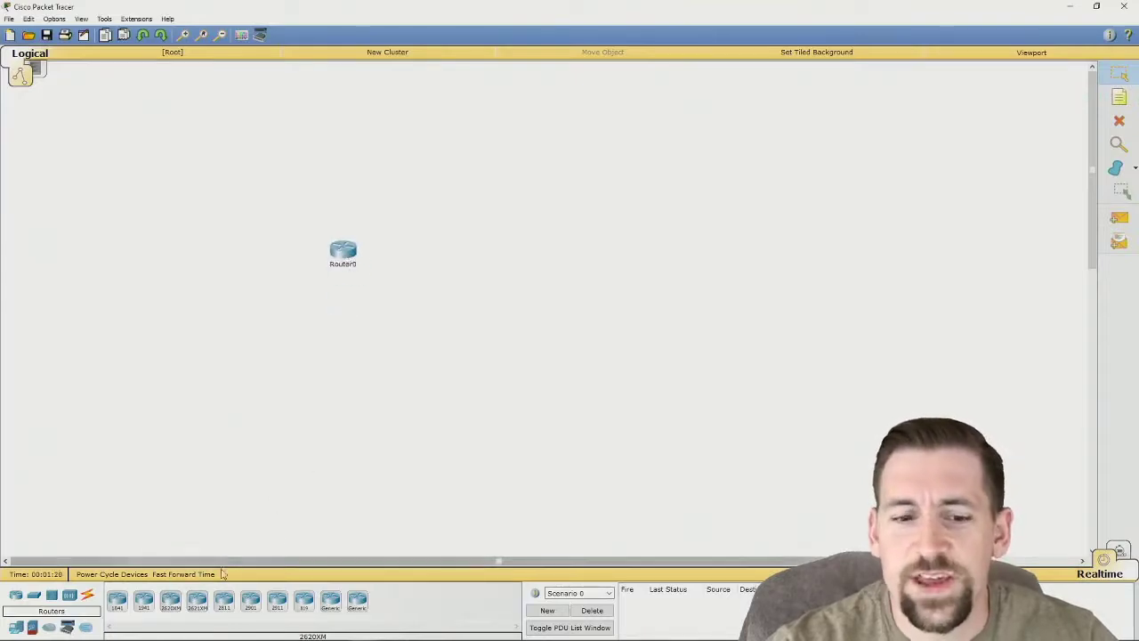
left_click_drag(170, 600, 594, 261)
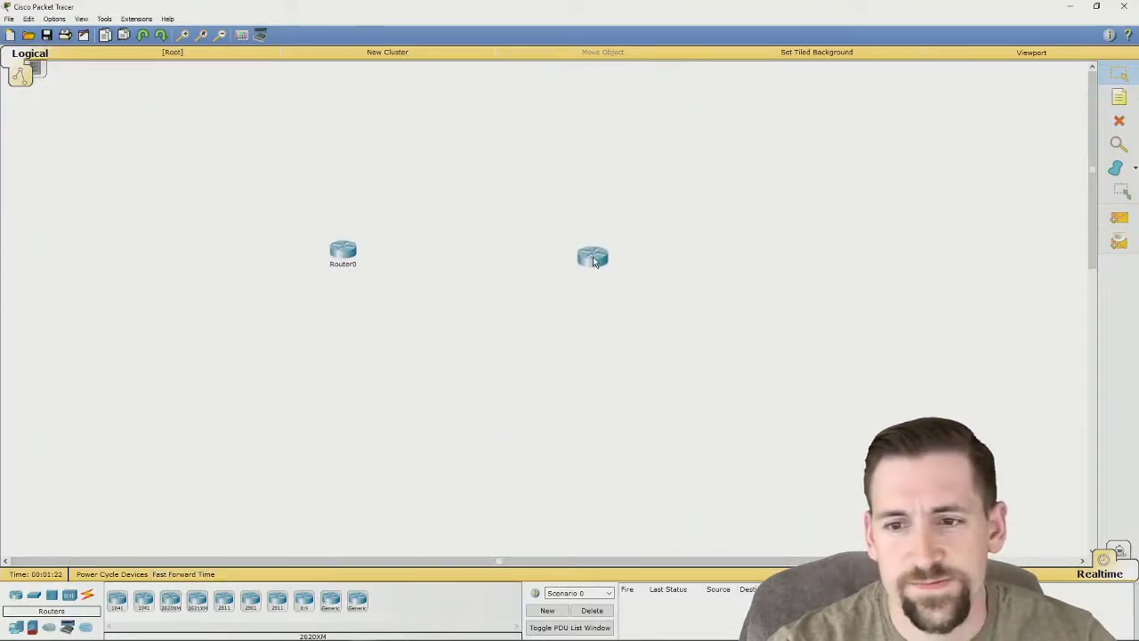
left_click(182, 35)
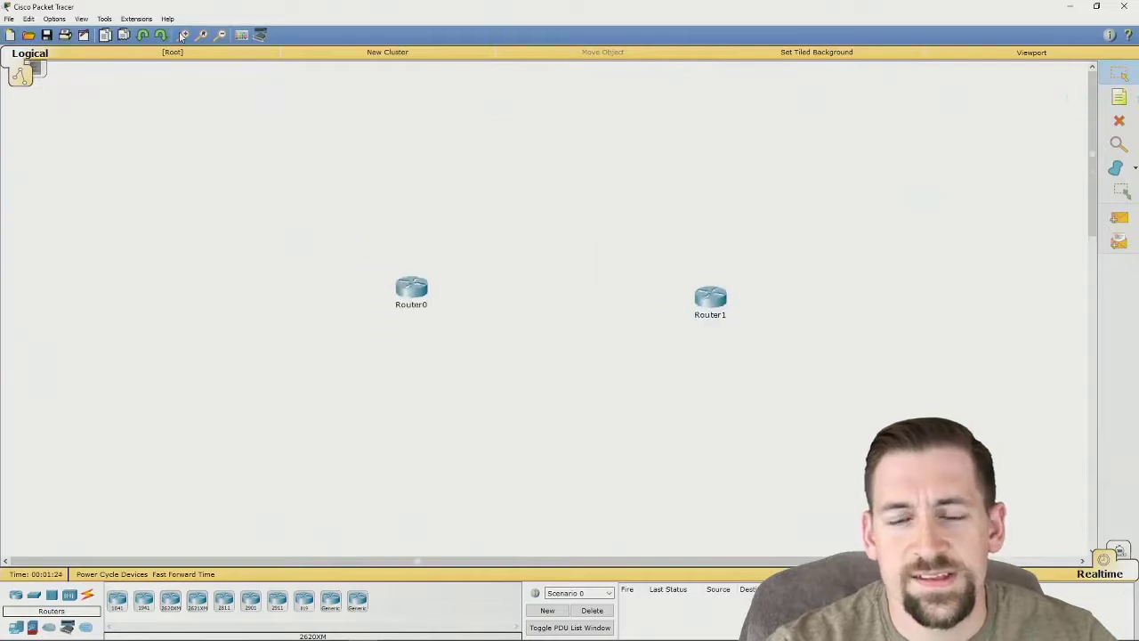
left_click_drag(563, 559, 645, 560)
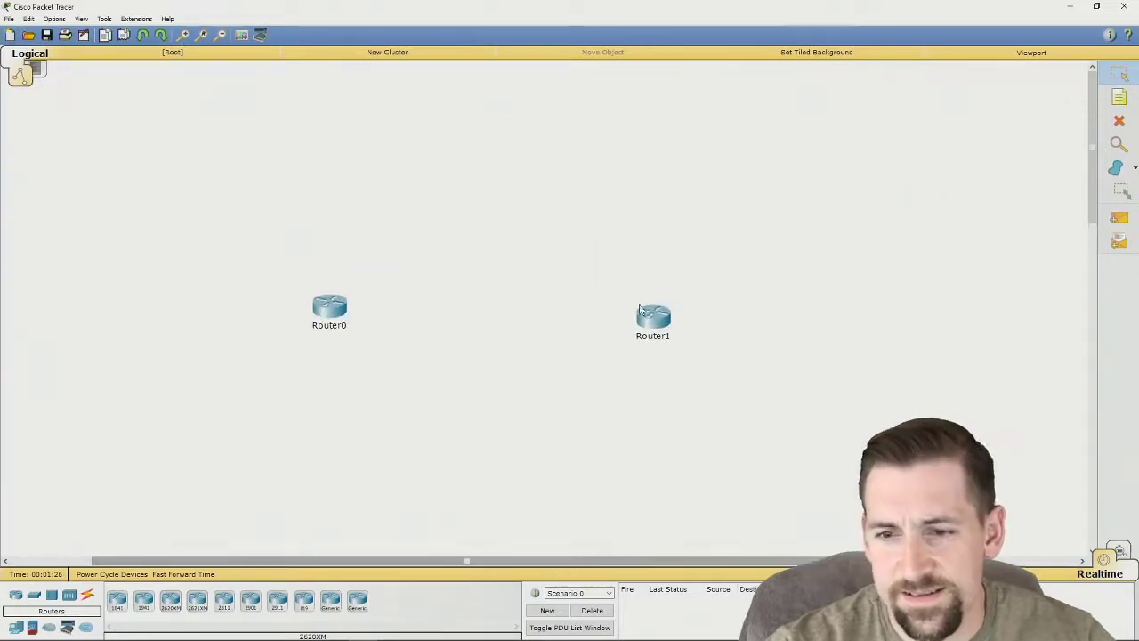
left_click_drag(647, 312, 628, 286)
left_click_drag(329, 310, 360, 292)
left_click(361, 291)
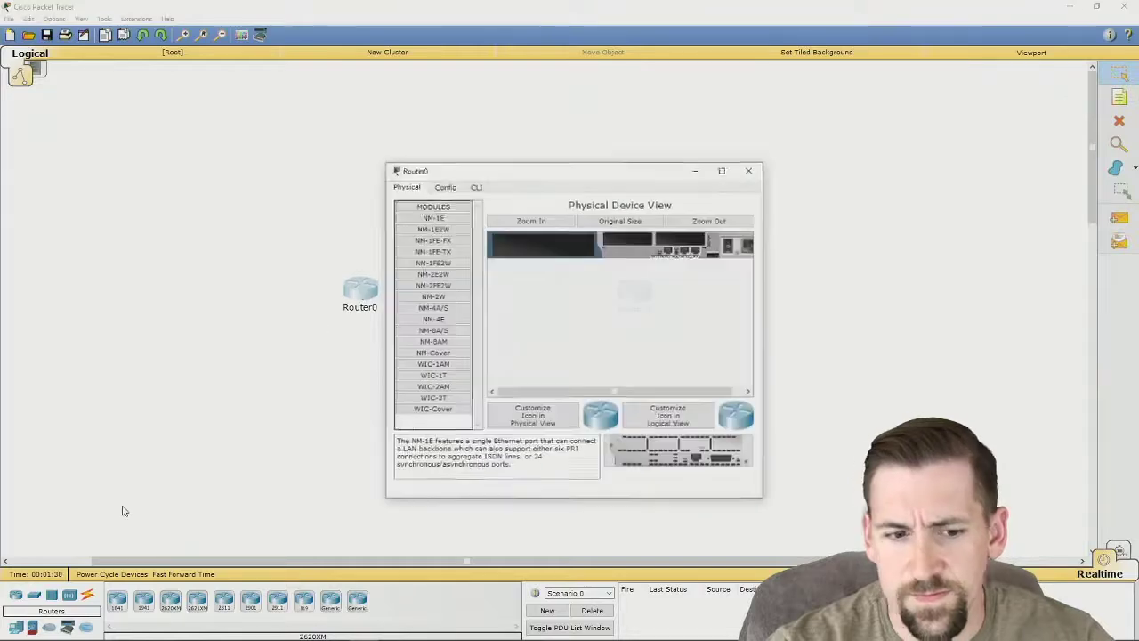
left_click(165, 460)
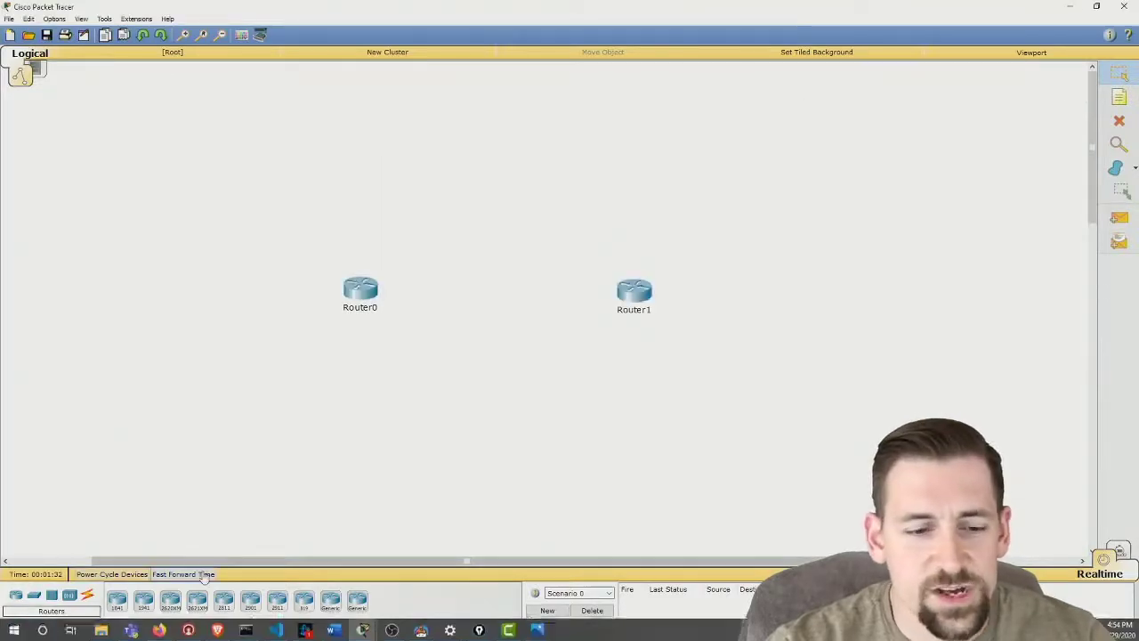
Add two 2960 switches, one below and outside each router
left_click(34, 594)
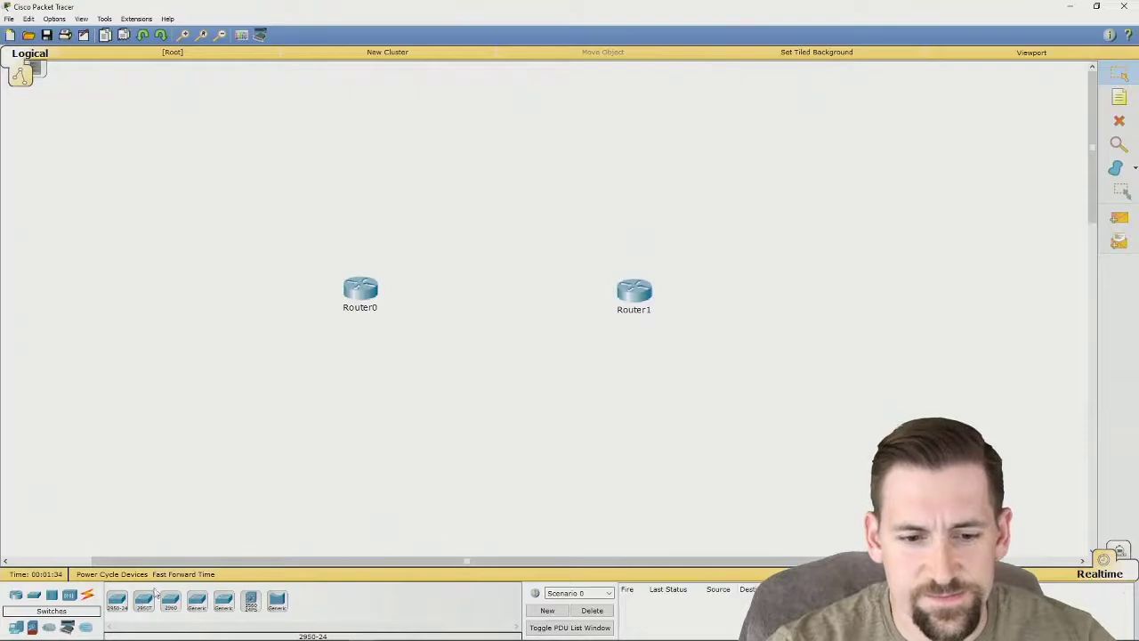
left_click_drag(170, 600, 296, 488)
left_click_drag(174, 602, 744, 438)
left_click_drag(285, 480, 222, 385)
left_click_drag(908, 498, 761, 402)
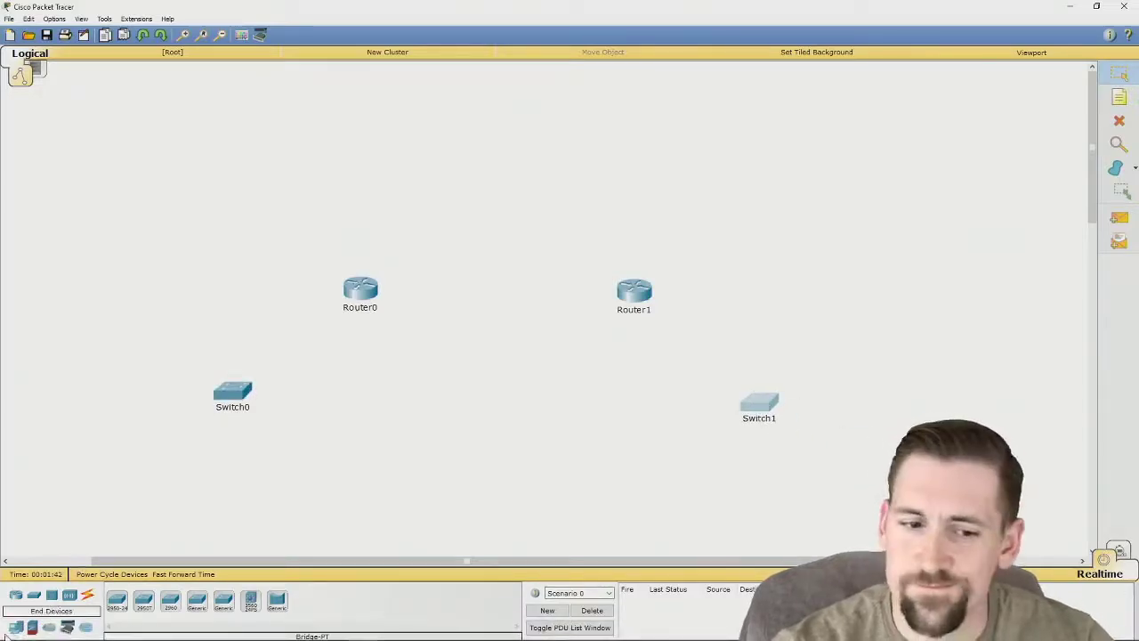
Add two generic PCs, PC0 below and outside Switch0 and PC1 below and outside Switch1
left_click(34, 594)
left_click_drag(116, 602, 112, 335)
scroll(365, 436, "down", 3)
left_click_drag(116, 601, 838, 355)
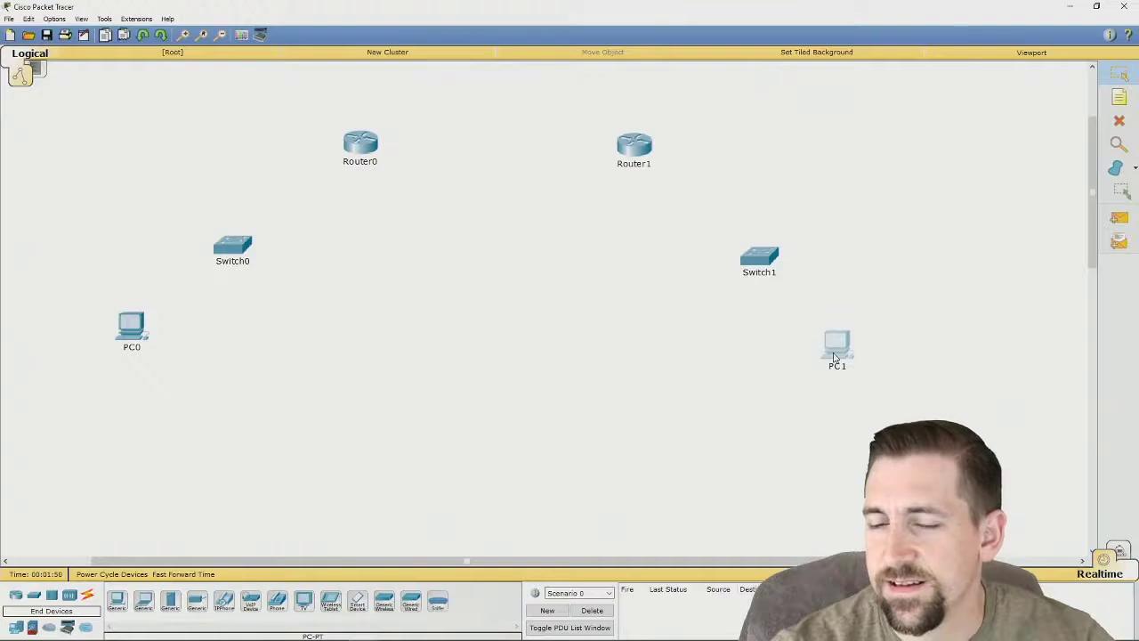
scroll(816, 392, "up", 3)
scroll(656, 561, "left", 3)
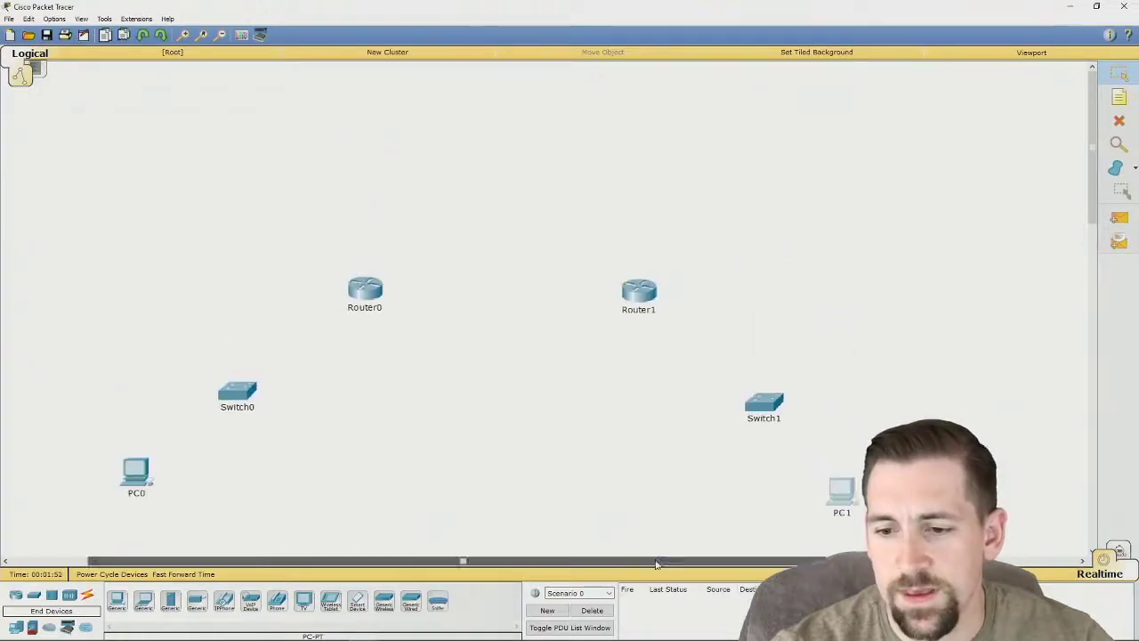
scroll(766, 552, "right", 2)
scroll(611, 397, "down", 2)
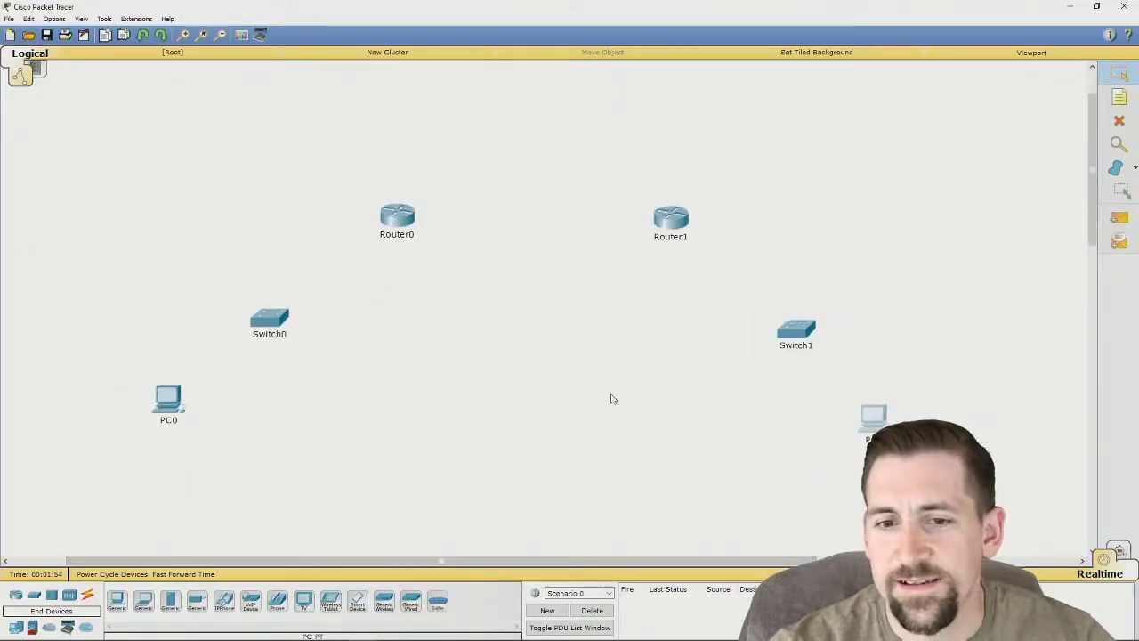
Open Router0's physical device view and try to add a WIC-2T module while the router is powered on
left_click(402, 233)
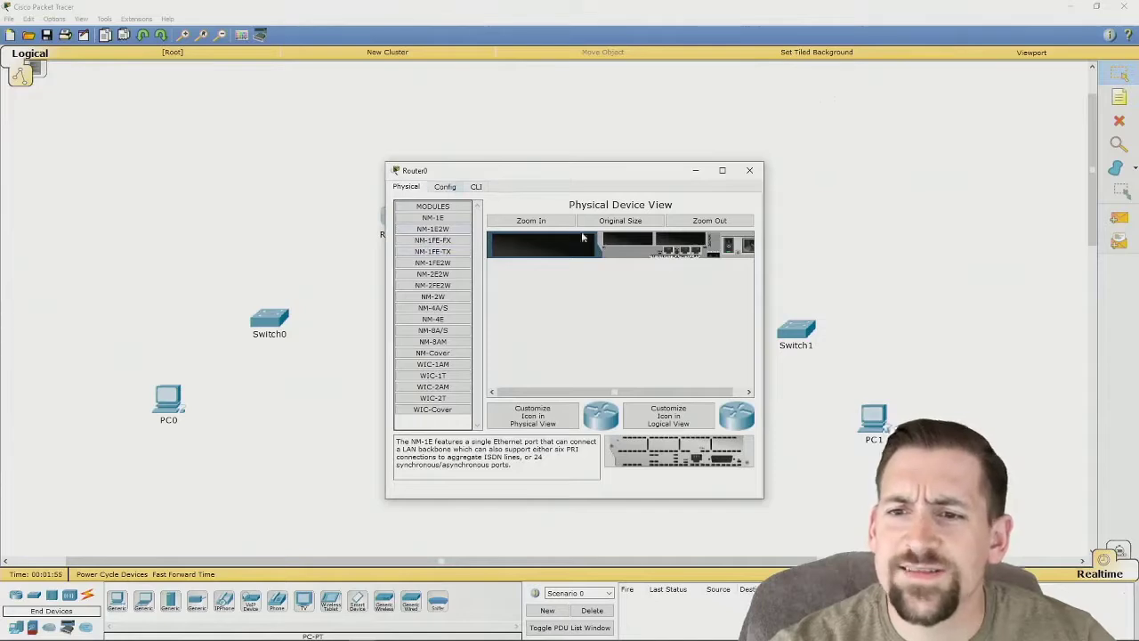
left_click(531, 221)
left_click_drag(627, 390, 756, 392)
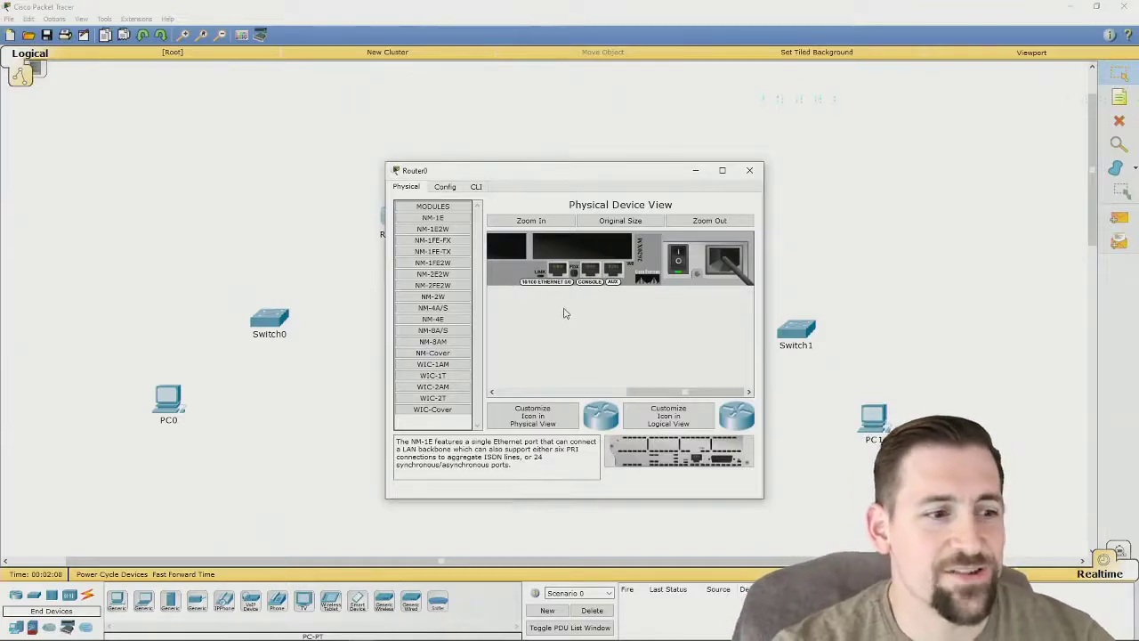
left_click_drag(654, 393, 613, 395)
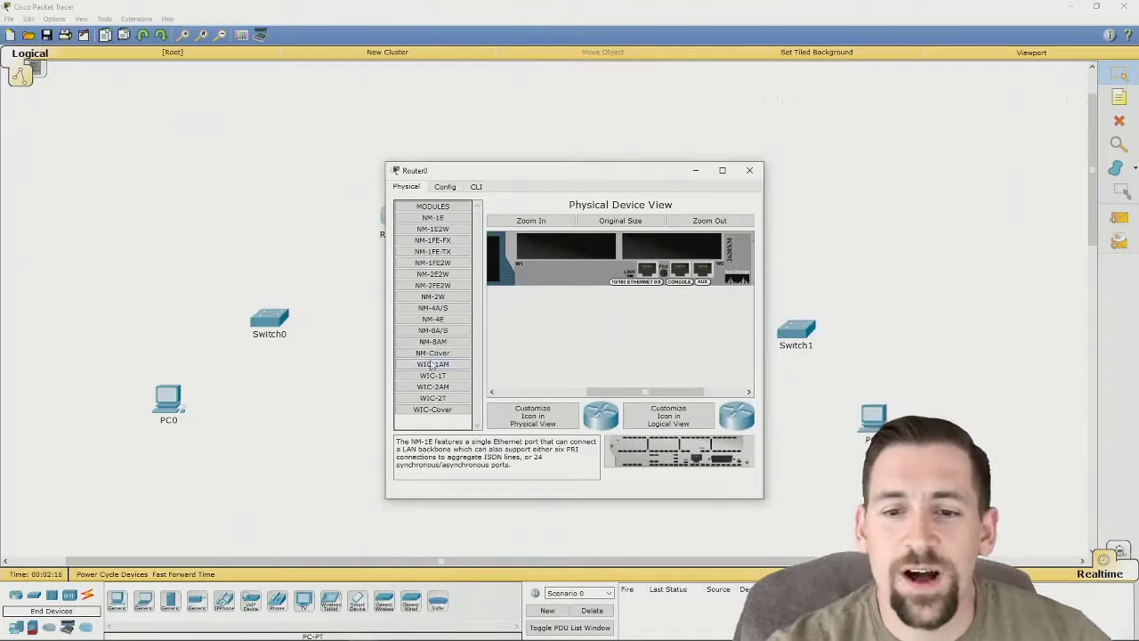
left_click_drag(438, 402, 682, 247)
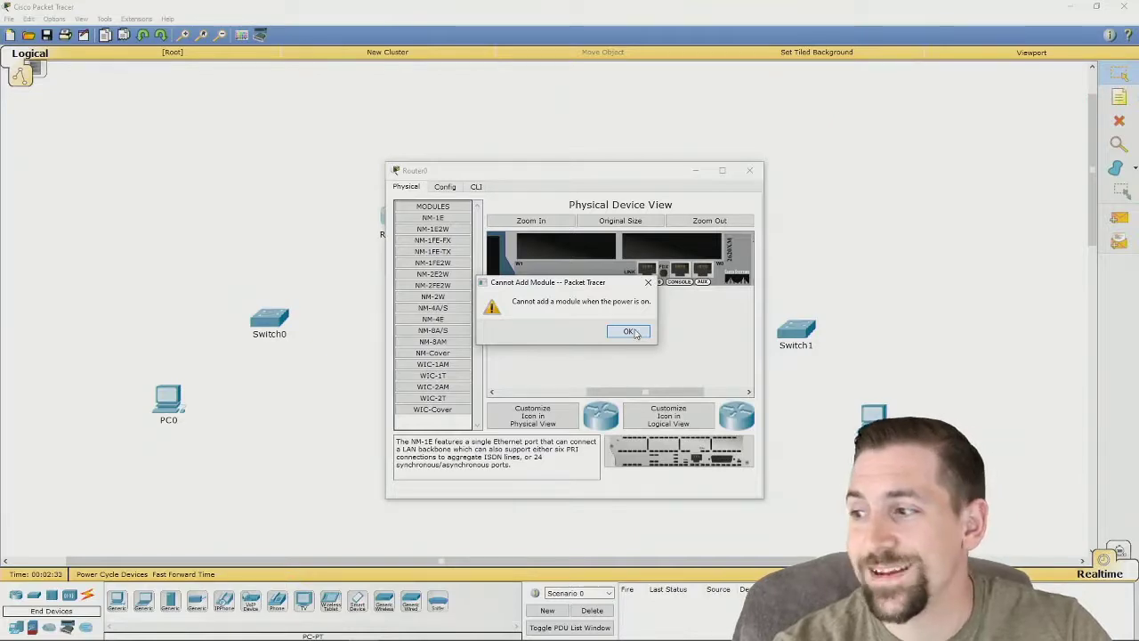
left_click(629, 332)
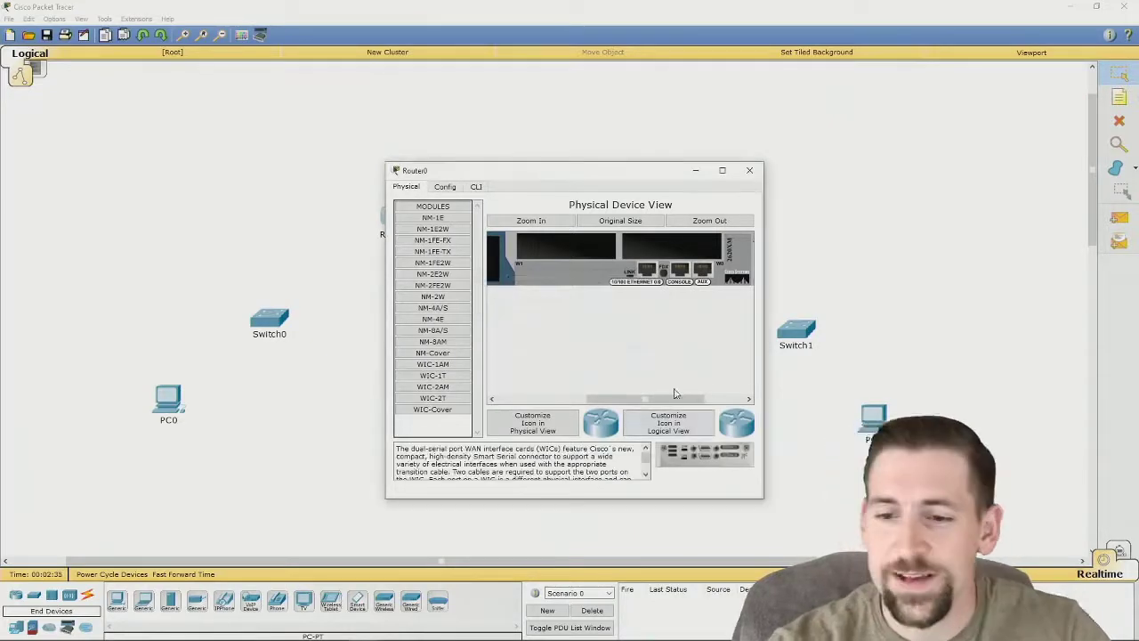
With Router0 powered off, fit a WIC-2T in slot W0 and a WIC-Cover in slot W1, power it on and minimize its window
left_click(750, 400)
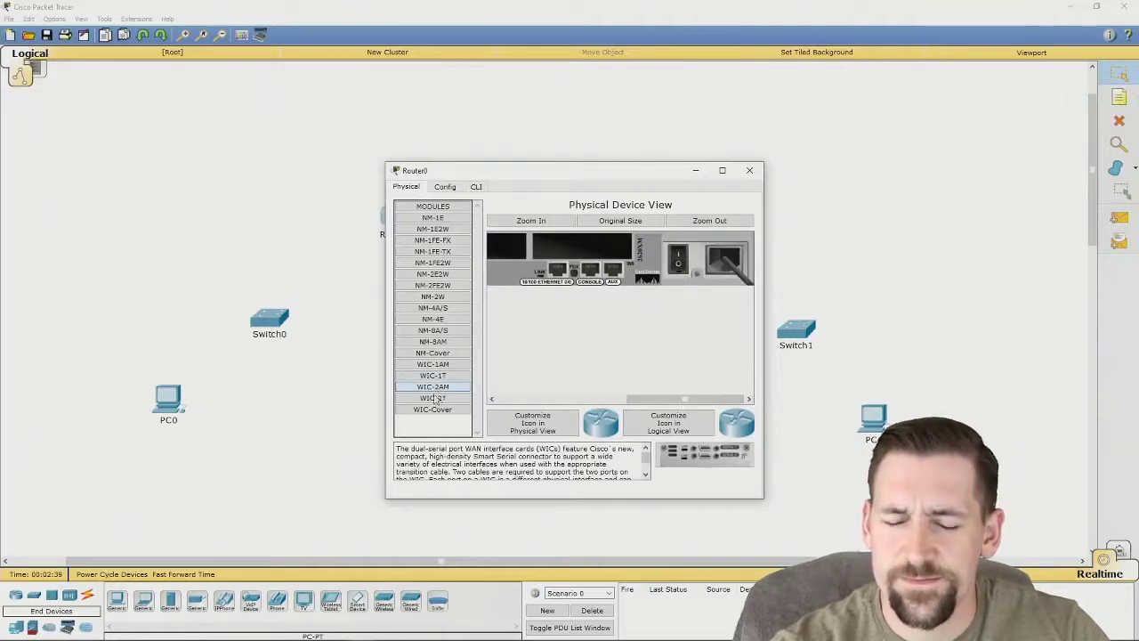
left_click_drag(430, 401, 584, 255)
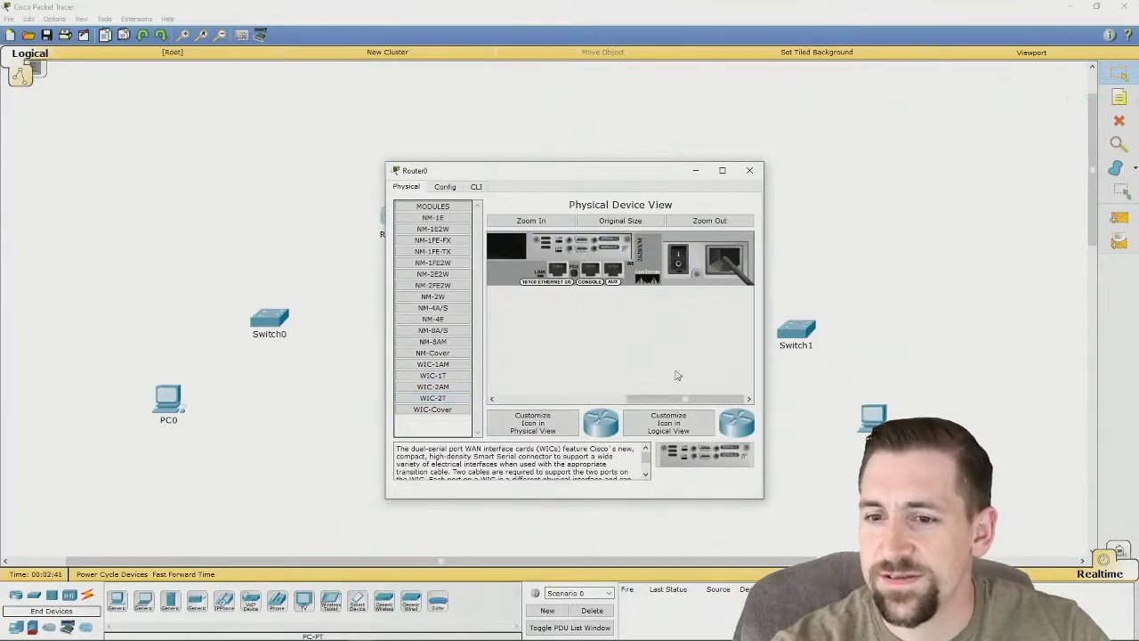
left_click_drag(416, 411, 558, 257)
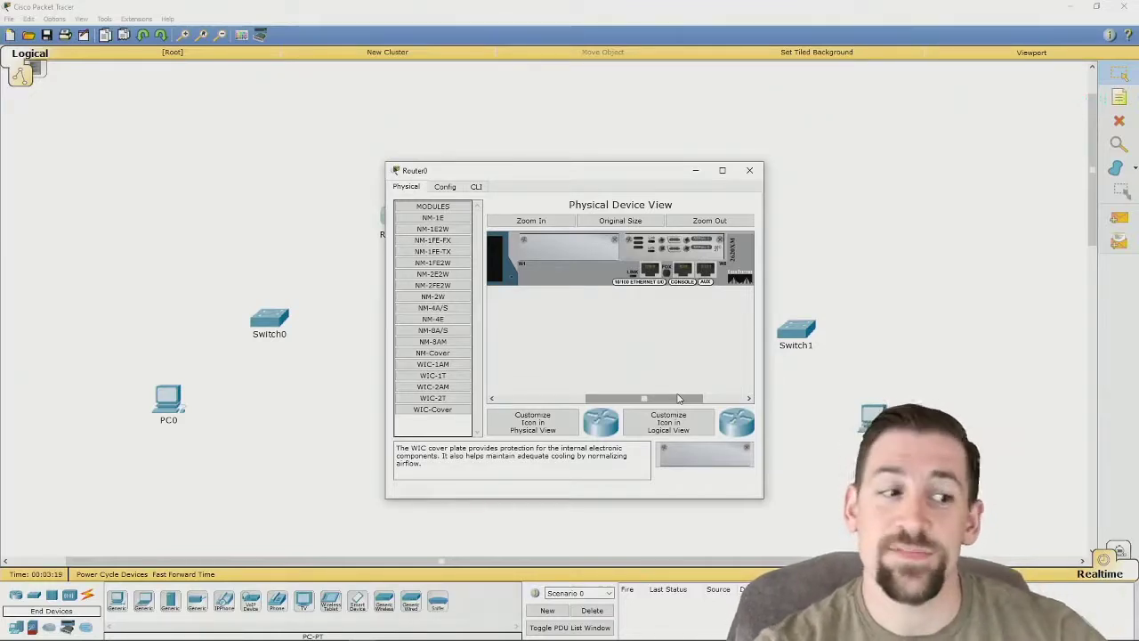
left_click_drag(678, 398, 719, 398)
left_click(679, 263)
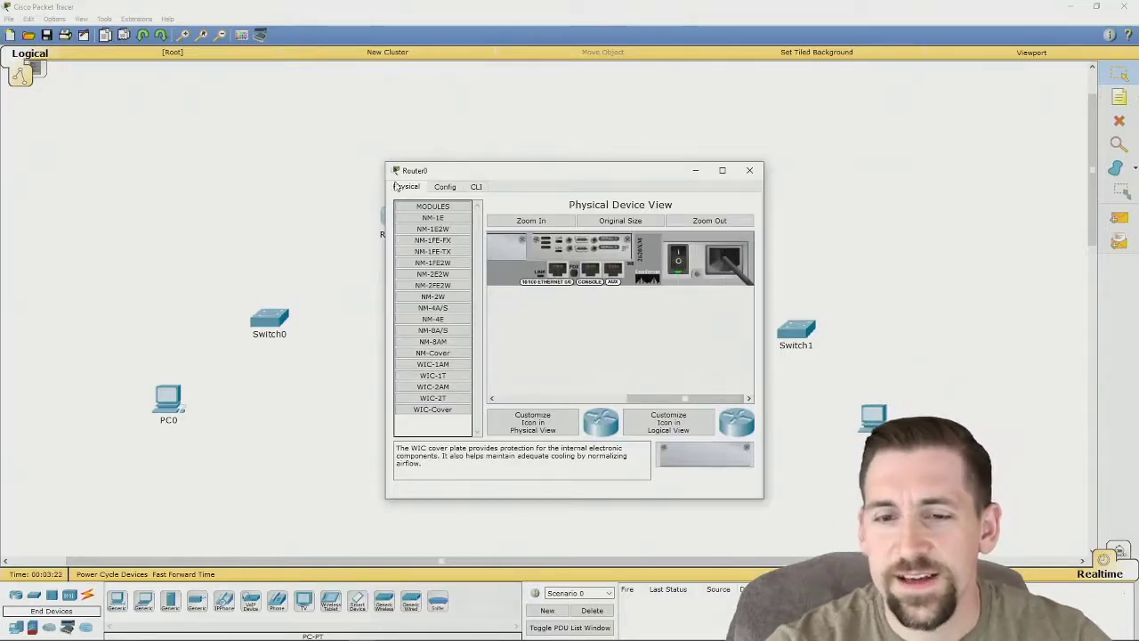
left_click(476, 187)
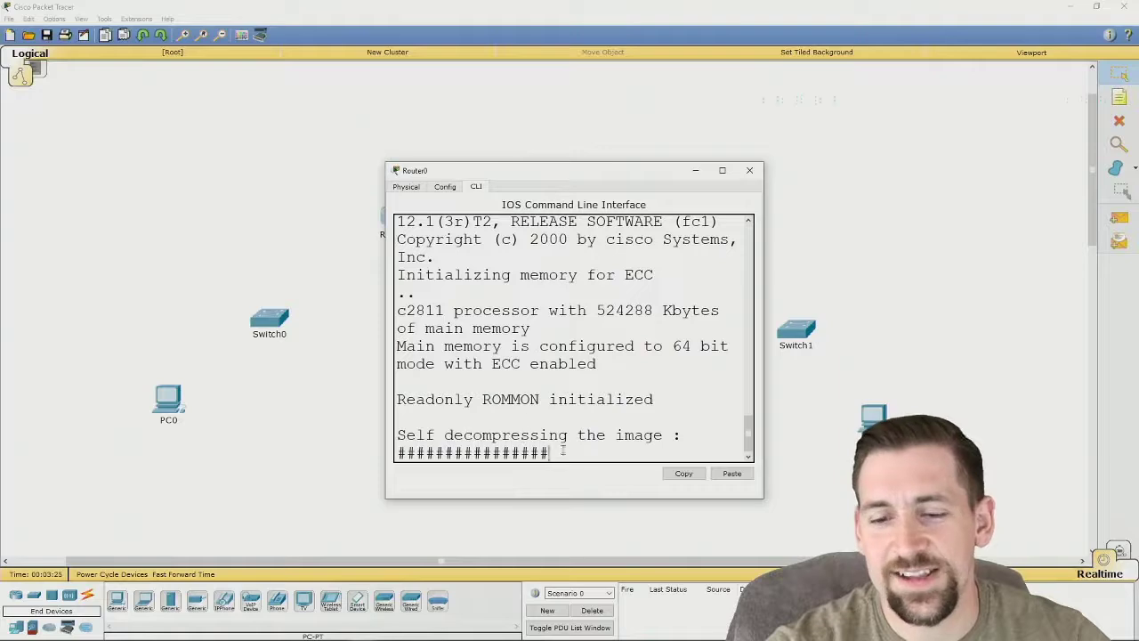
left_click(406, 187)
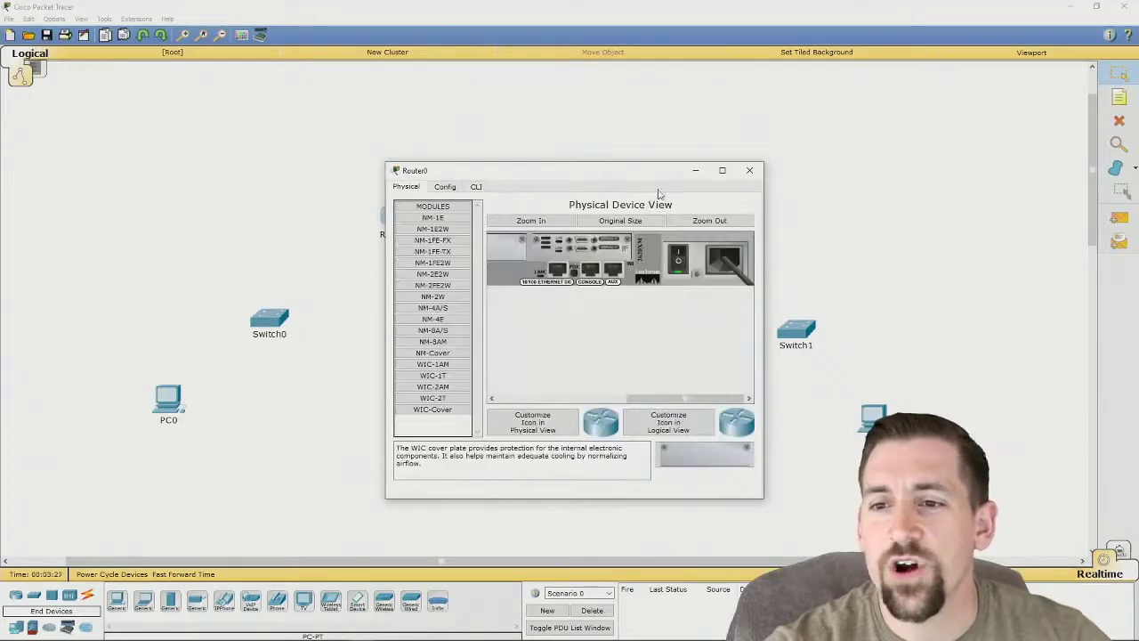
left_click(695, 170)
With Router1 powered off, fit a WIC-2T in slot W0 and a WIC-Cover in slot W1, and power it back on
left_click(669, 218)
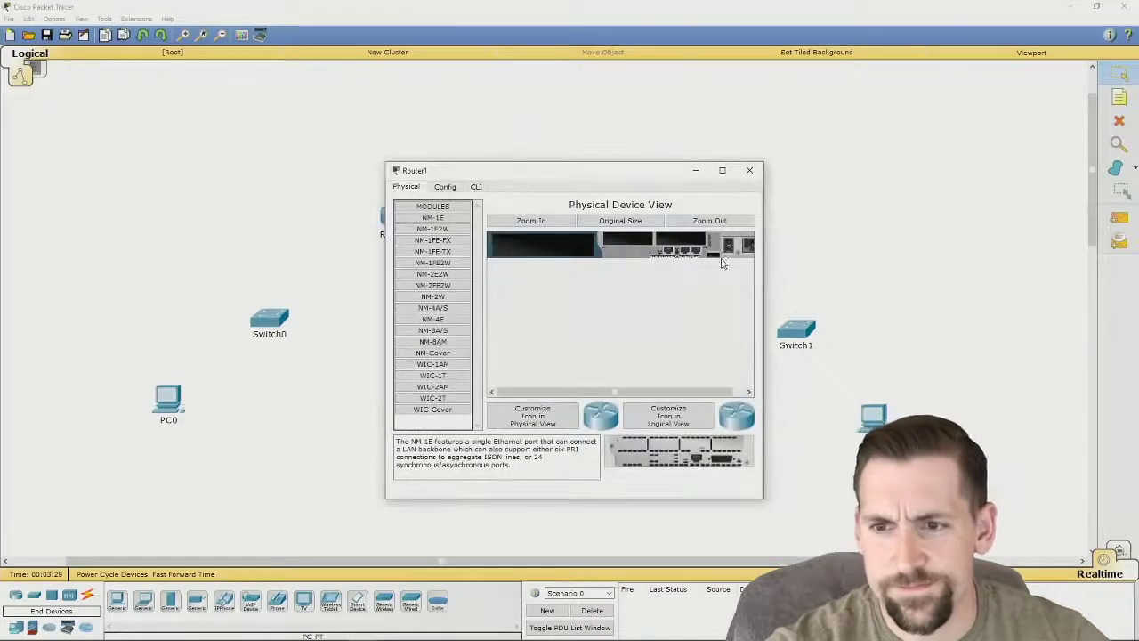
left_click_drag(433, 397, 668, 250)
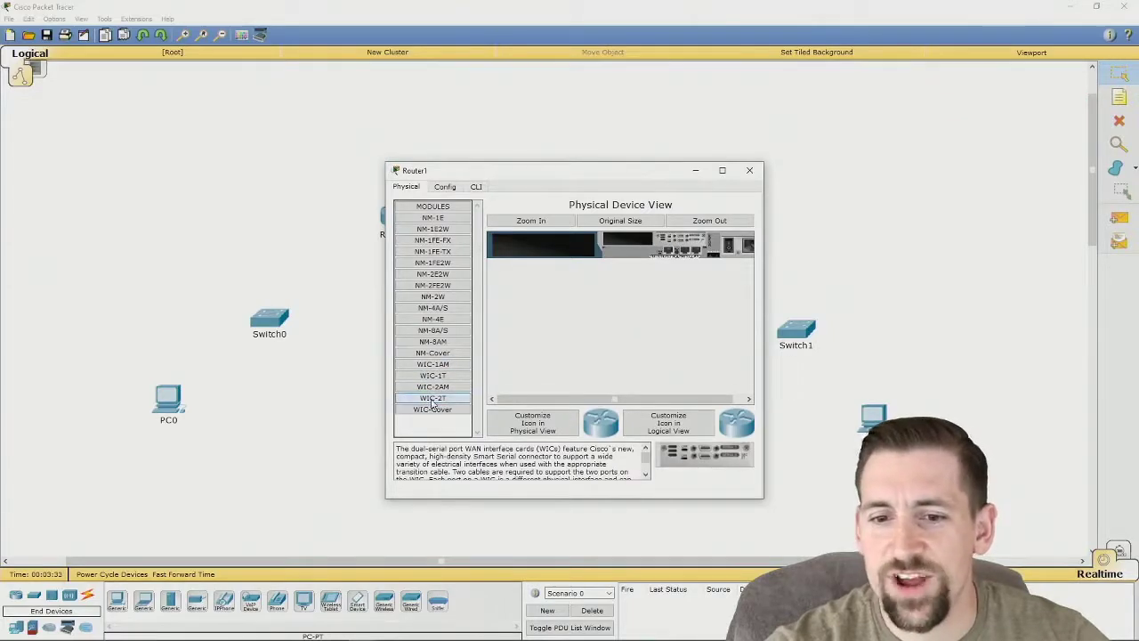
left_click_drag(433, 409, 634, 255)
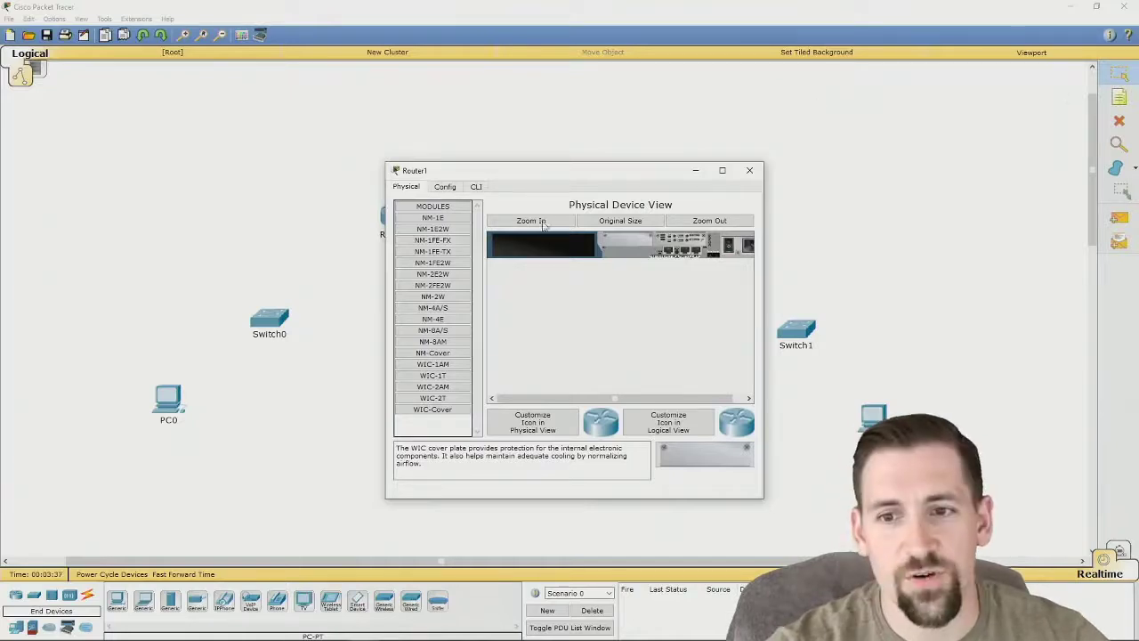
Fast-forward the simulation time to complete the router boot, check Router1's command line and close its window
left_click(474, 186)
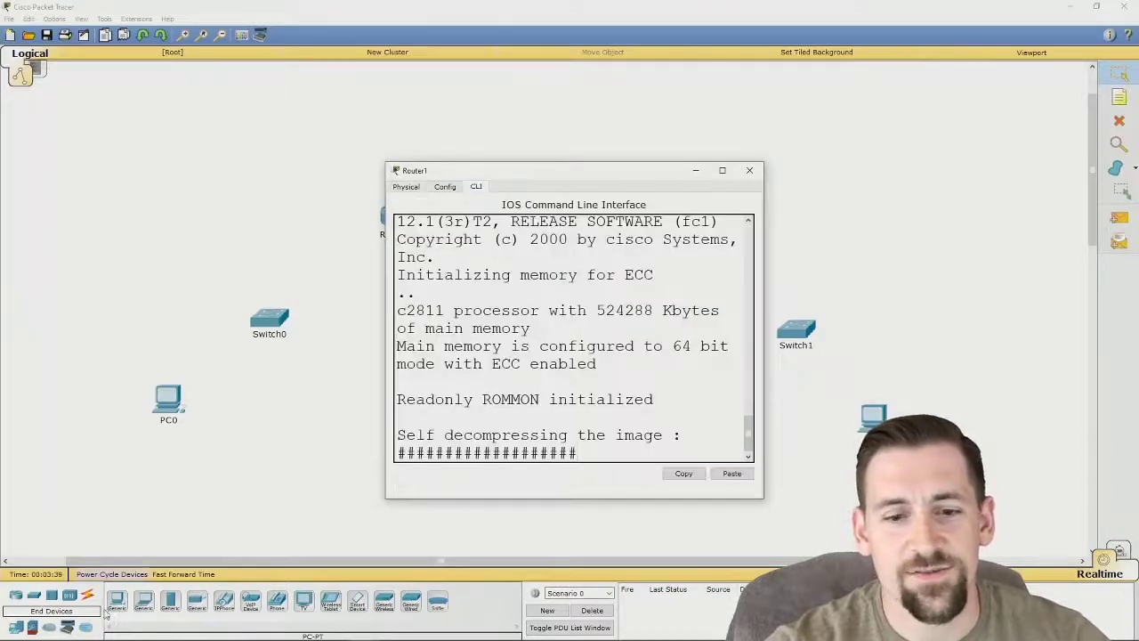
left_click(178, 574)
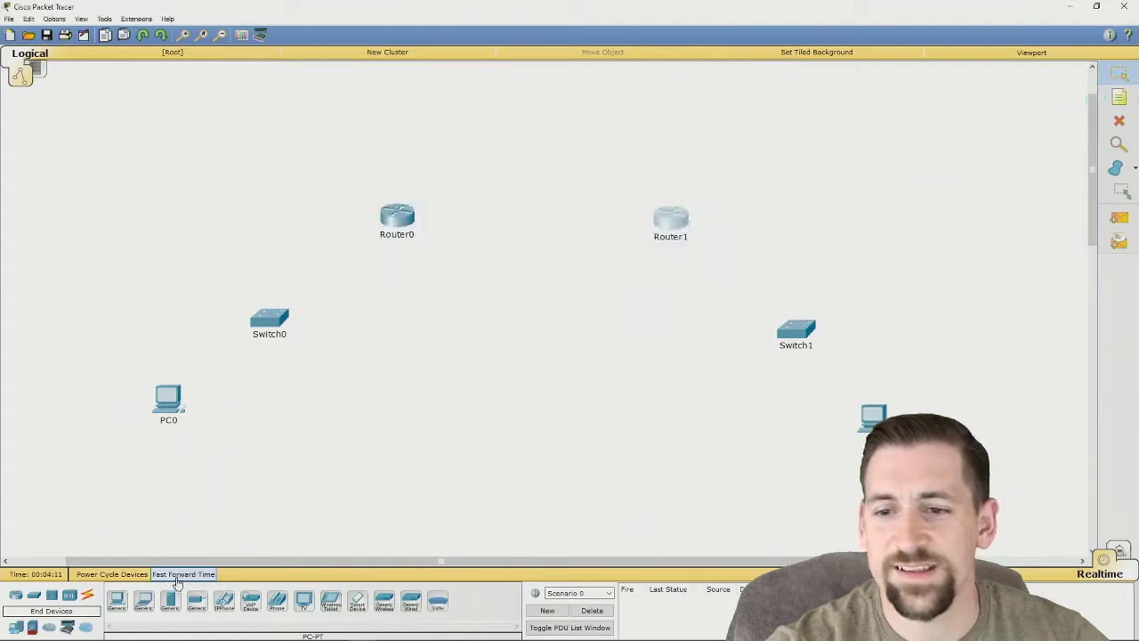
left_click(671, 219)
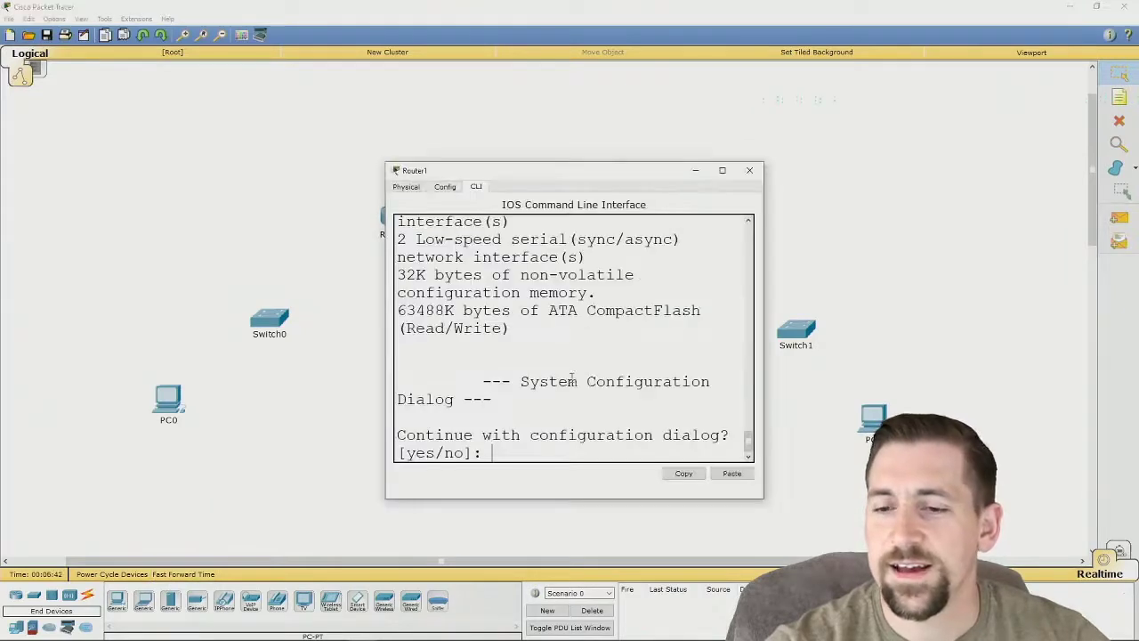
left_click(750, 169)
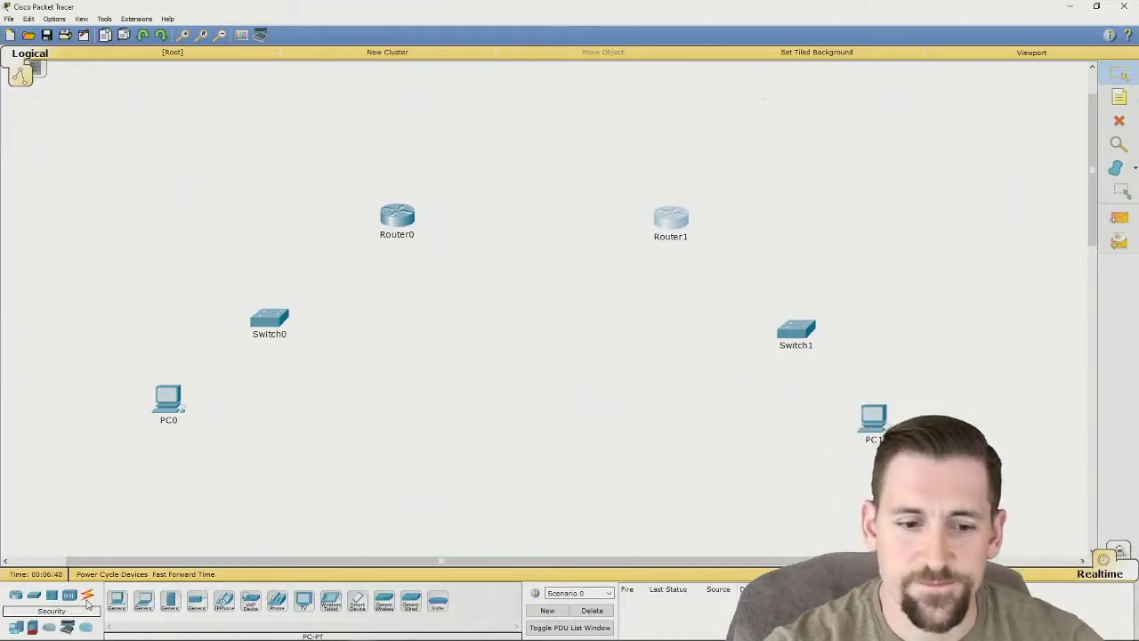
Connect FastEthernet0/1 on Switch0 to FastEthernet0/0 on Router0 with a copper straight-through cable
left_click(87, 597)
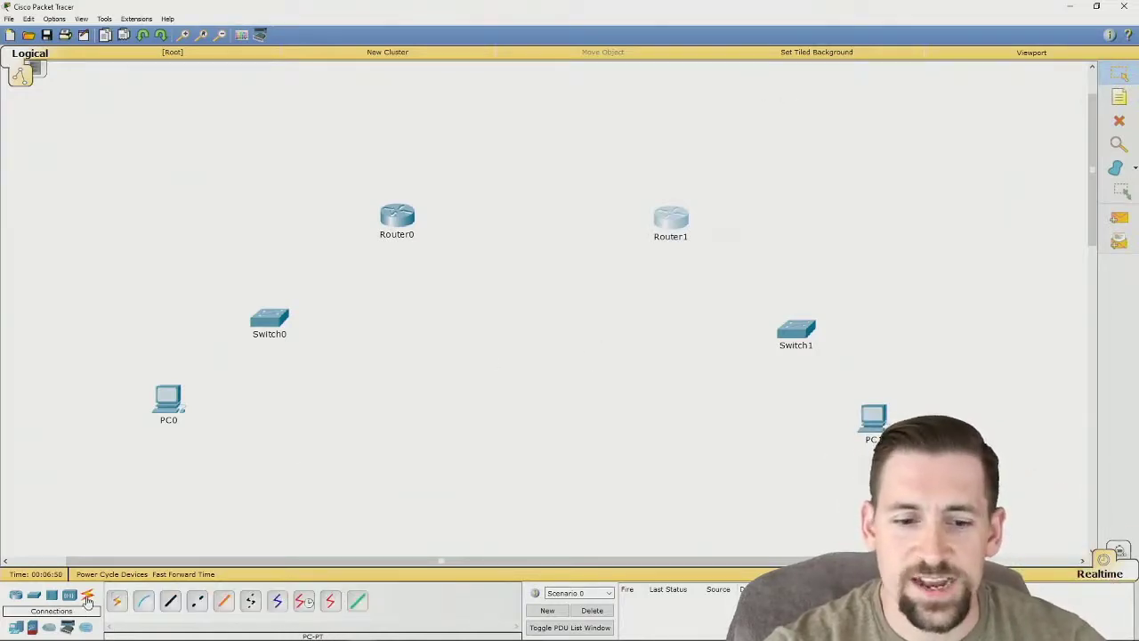
left_click(170, 602)
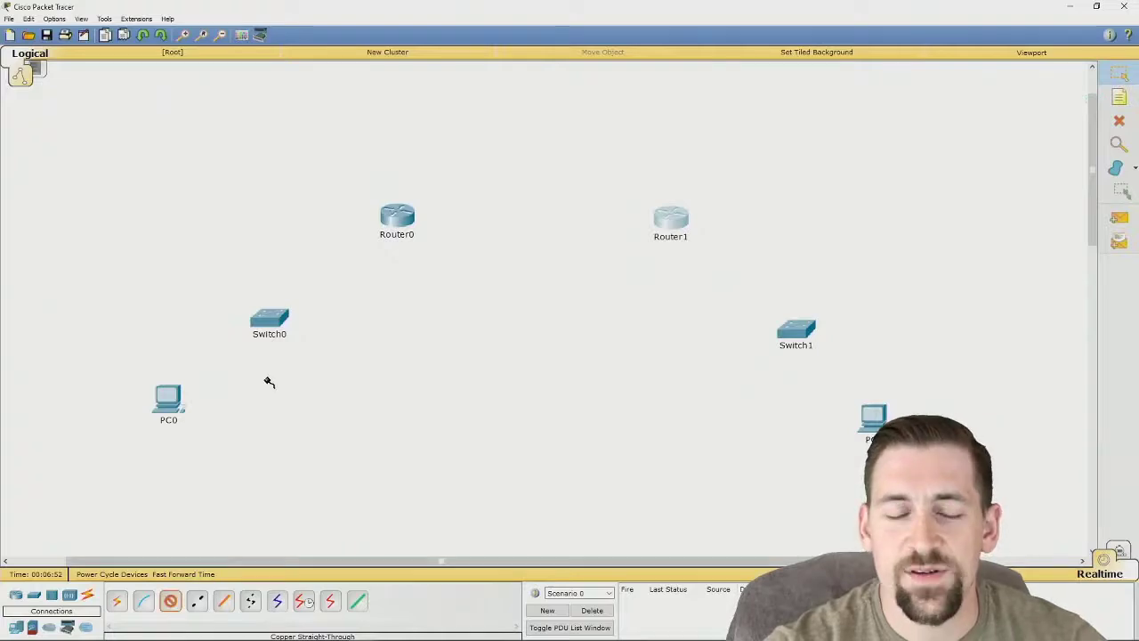
left_click(277, 322)
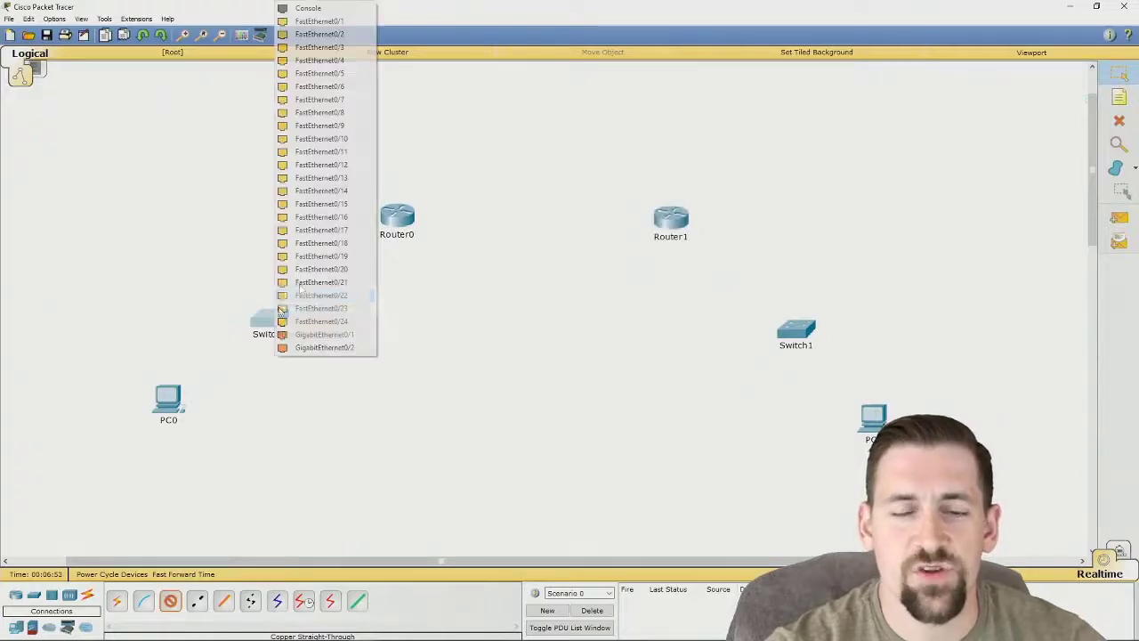
left_click(331, 21)
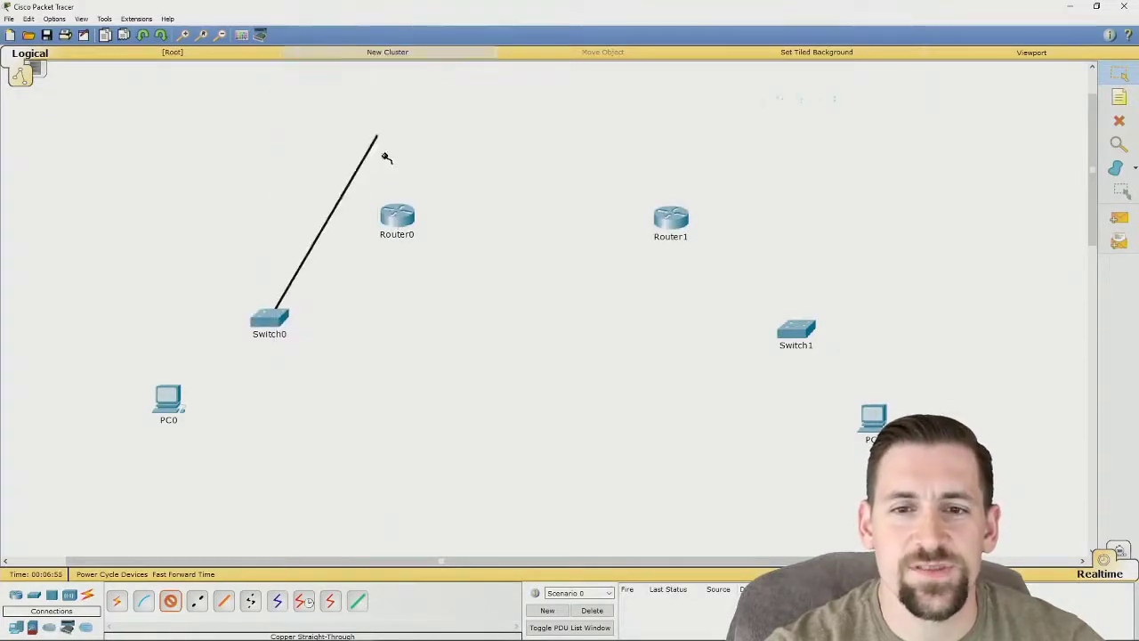
left_click(392, 218)
left_click(416, 251)
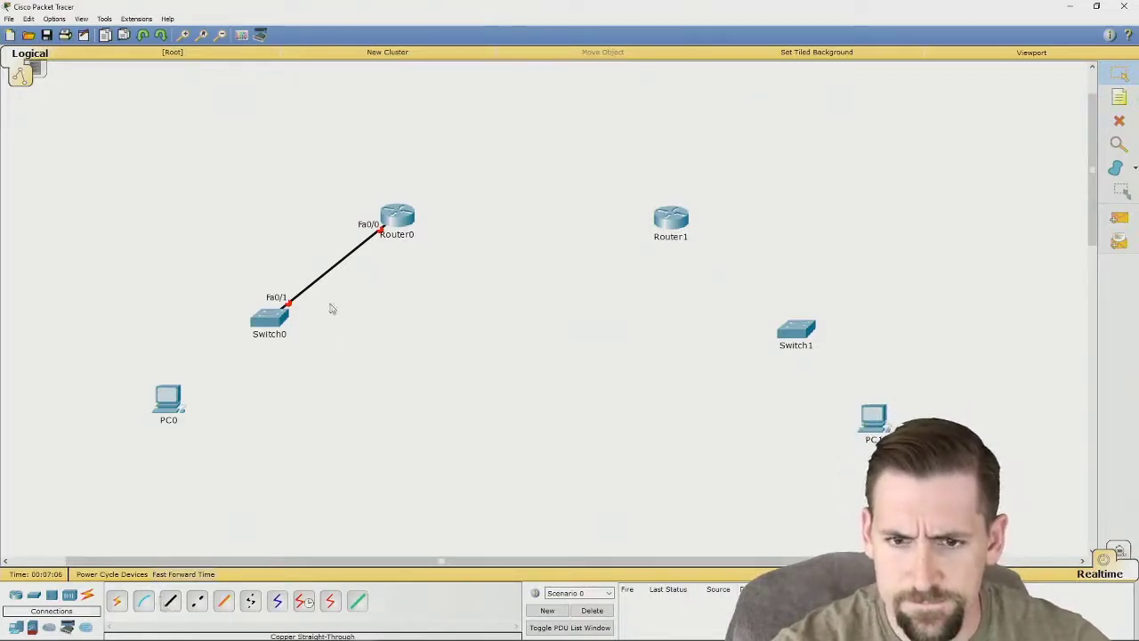
Connect FastEthernet0/1 on Switch1 to FastEthernet0/0 on Router1 with a copper straight-through cable
left_click(170, 600)
left_click(794, 328)
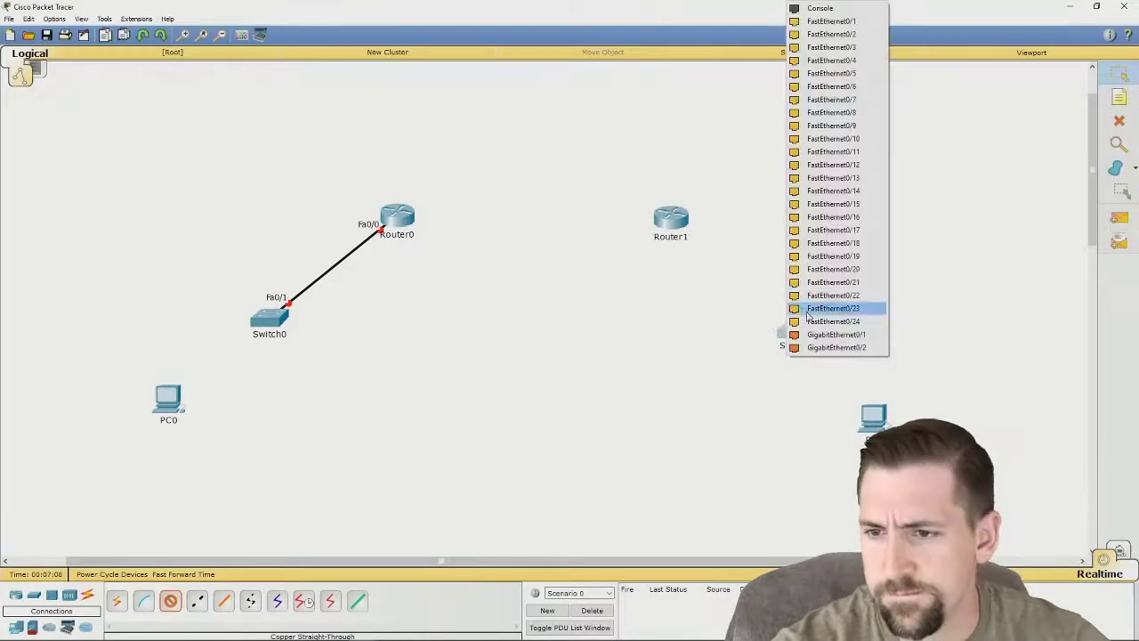
left_click(830, 20)
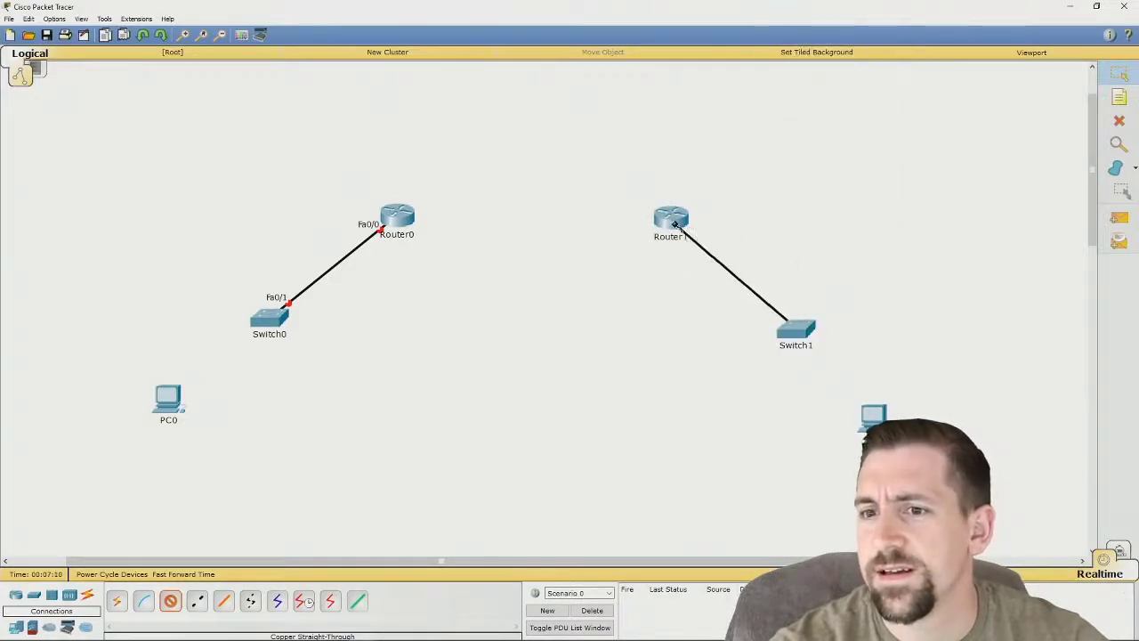
left_click(679, 223)
left_click(716, 267)
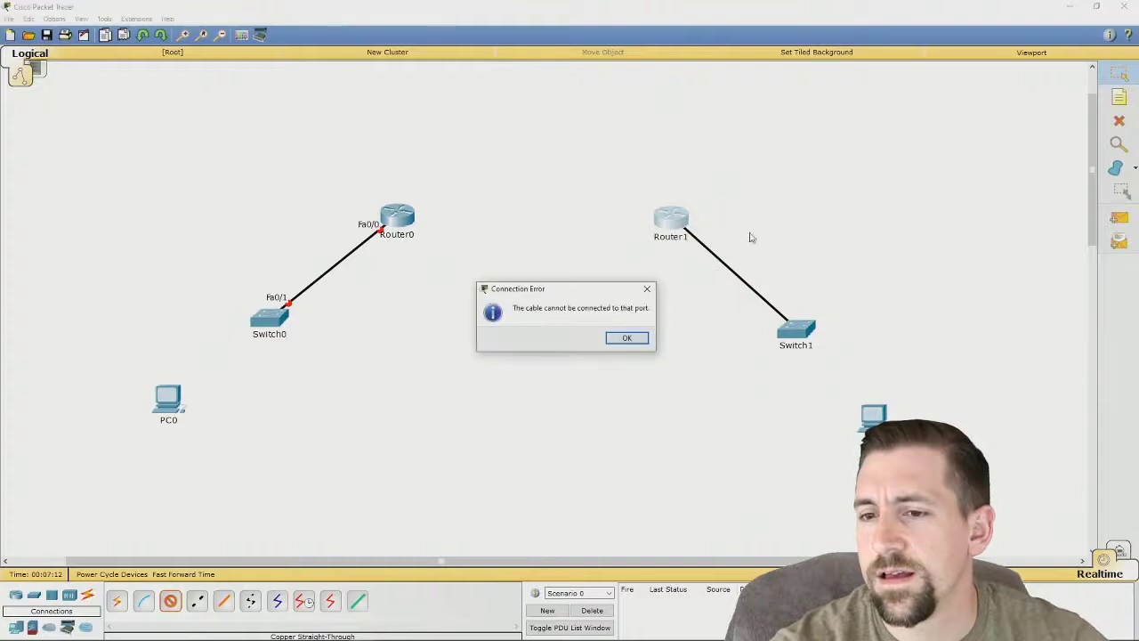
left_click(634, 341)
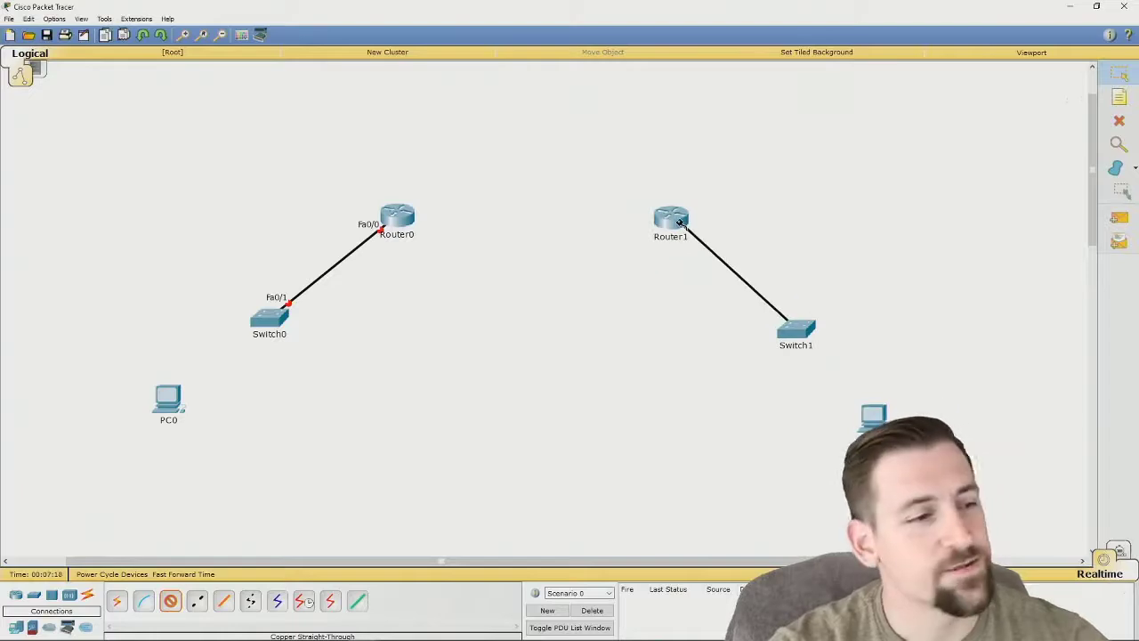
left_click(681, 222)
left_click(721, 256)
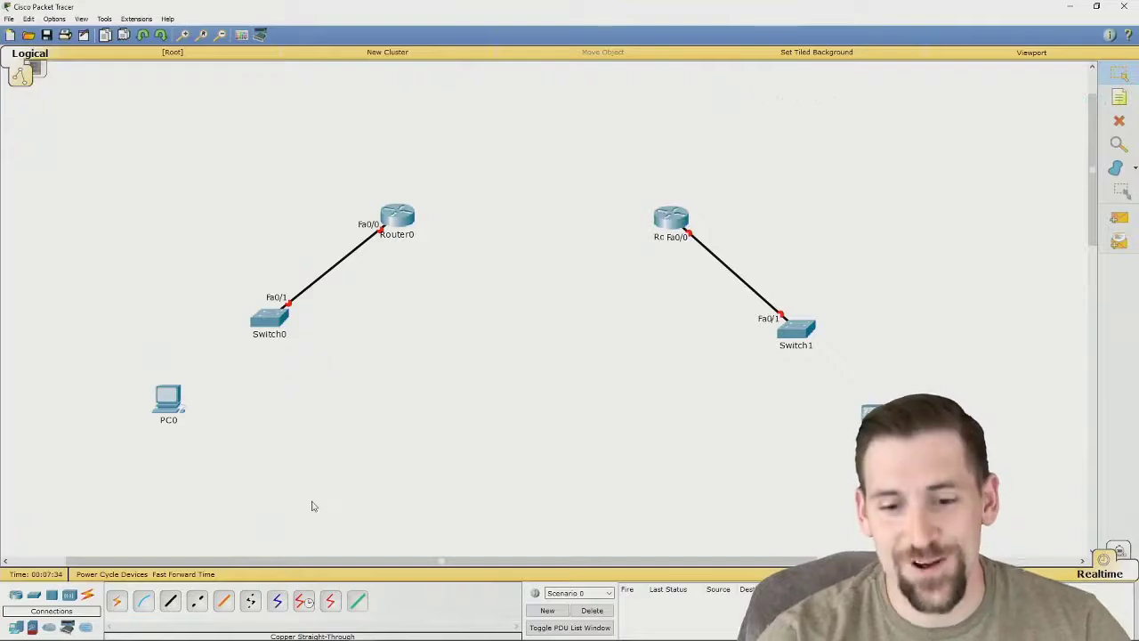
Connect FastEthernet0 on PC0 to FastEthernet0/2 on Switch0 with a copper straight-through cable
left_click(170, 601)
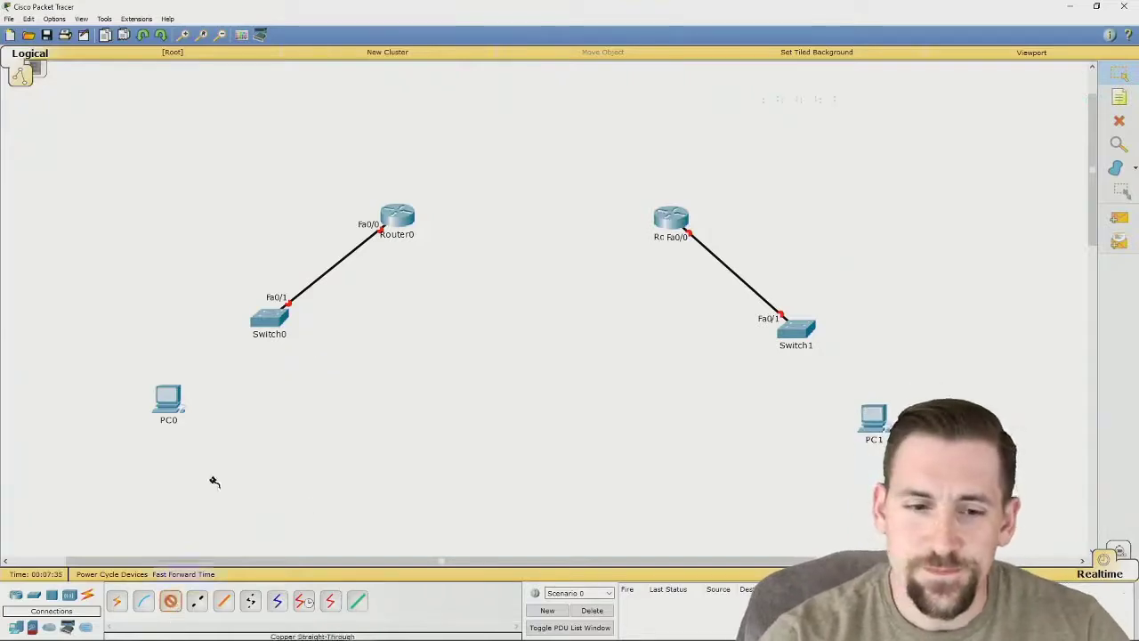
left_click(177, 405)
left_click(214, 420)
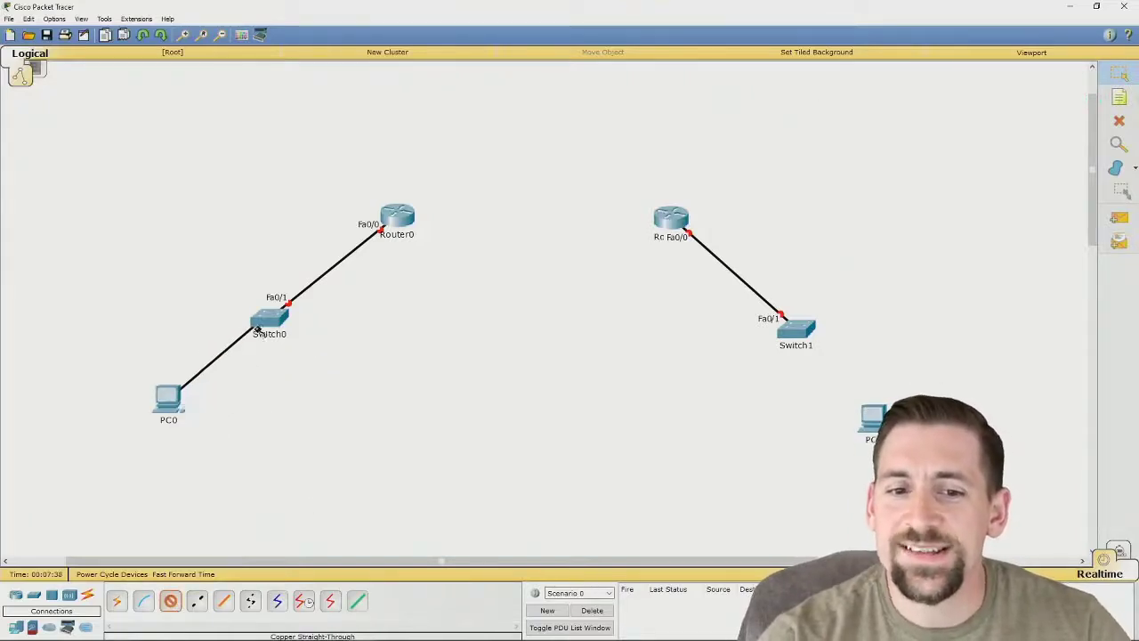
left_click(264, 324)
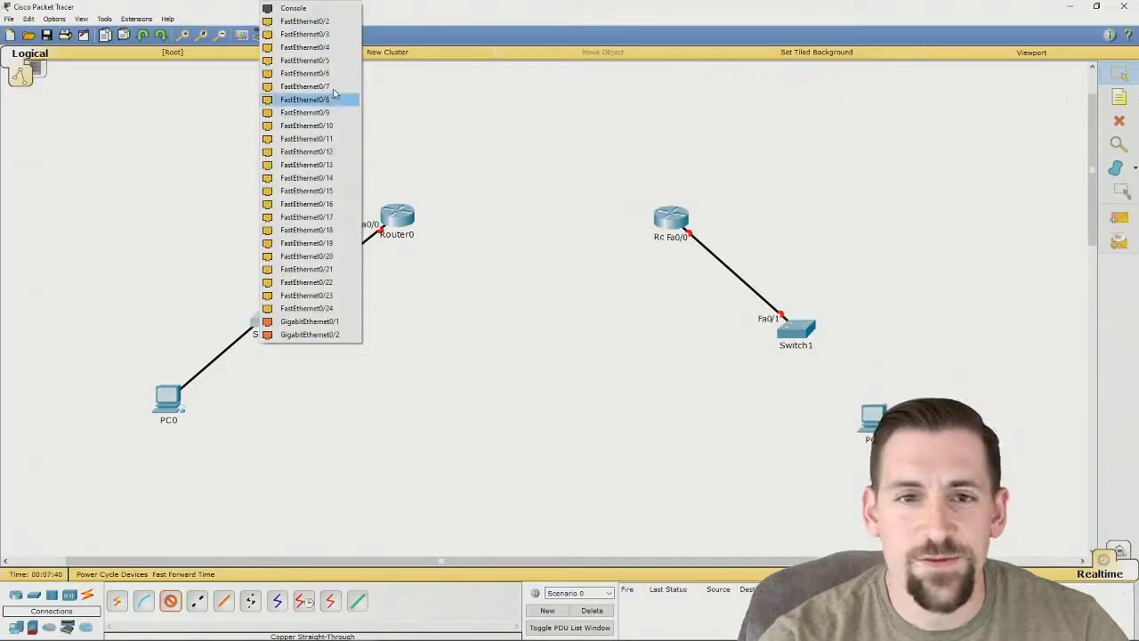
left_click(294, 23)
Connect FastEthernet0 on PC1 to FastEthernet0/2 on Switch1 with a copper straight-through cable
left_click(170, 600)
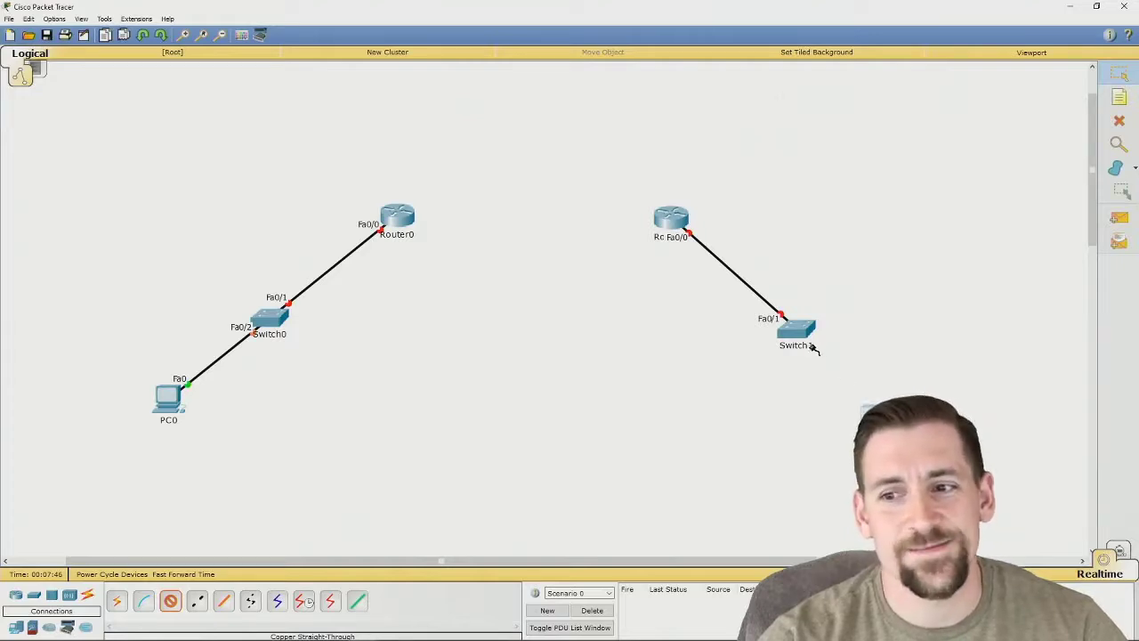
left_click(908, 442)
left_click(802, 332)
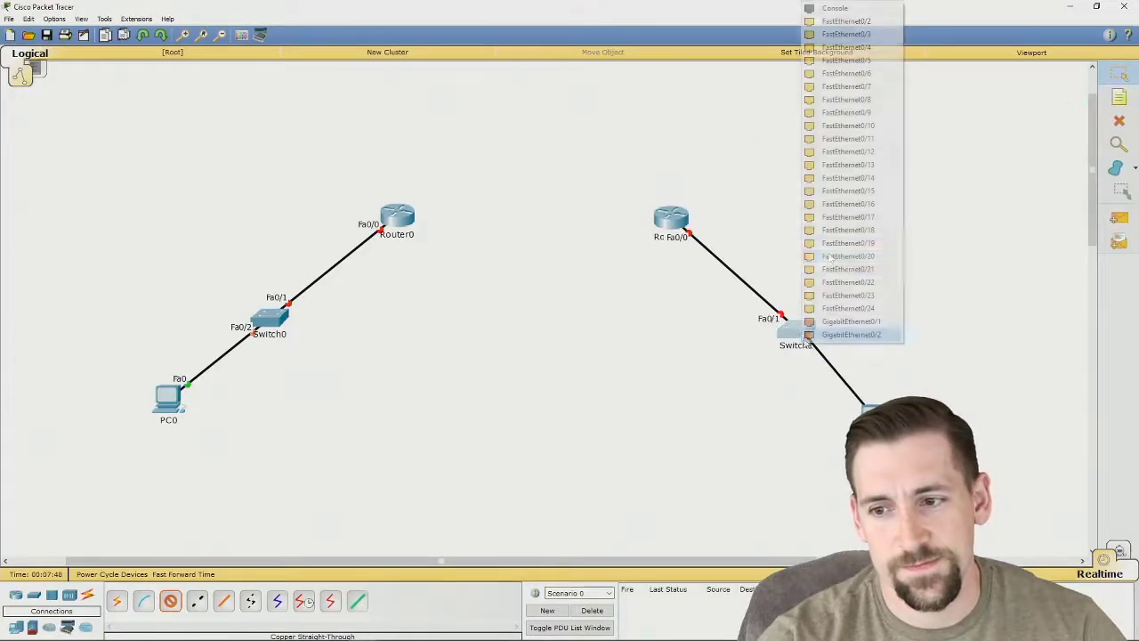
left_click(846, 21)
Move the Router1, Switch1 and PC1 group closer to Router0's group, and shift both groups lower and further left in the workspace
left_click_drag(587, 175, 999, 505)
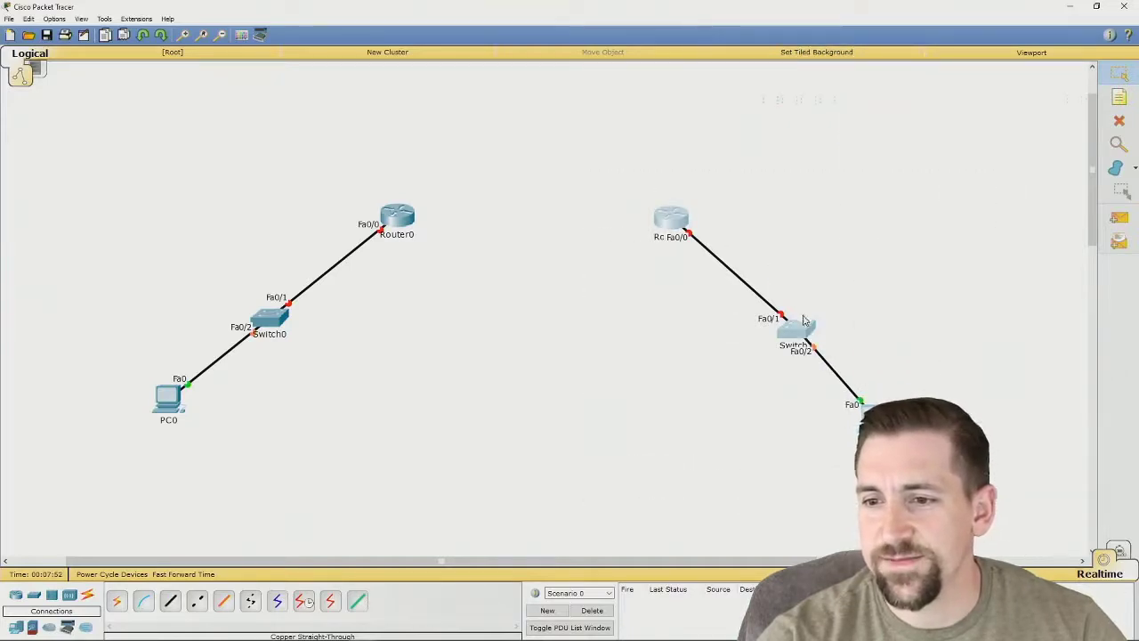
left_click_drag(796, 340, 691, 350)
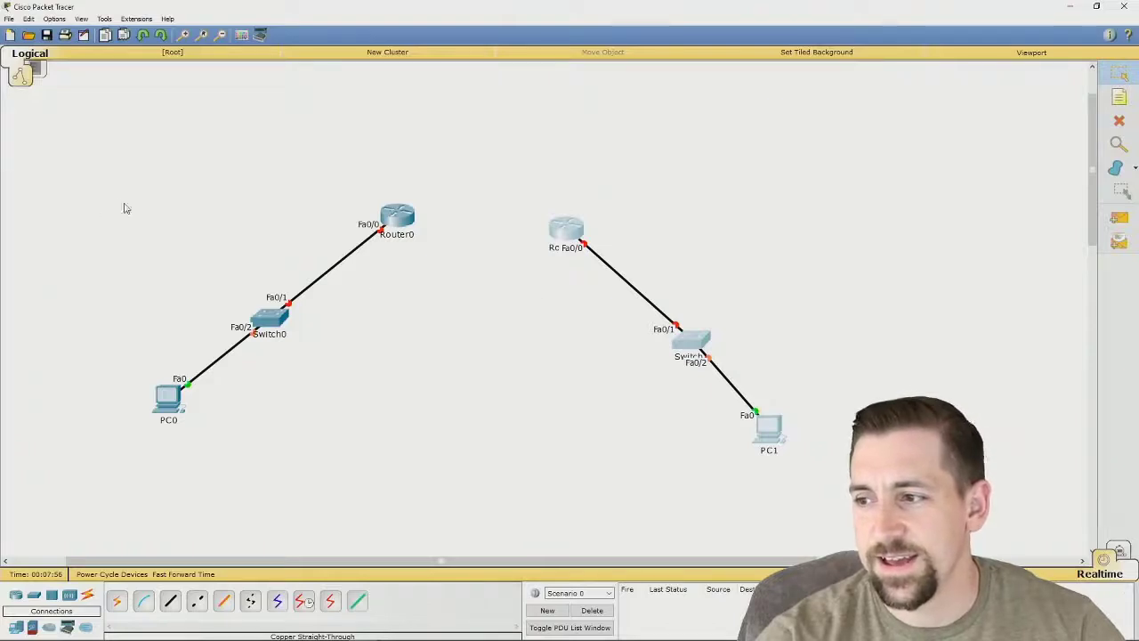
left_click_drag(142, 196, 377, 440)
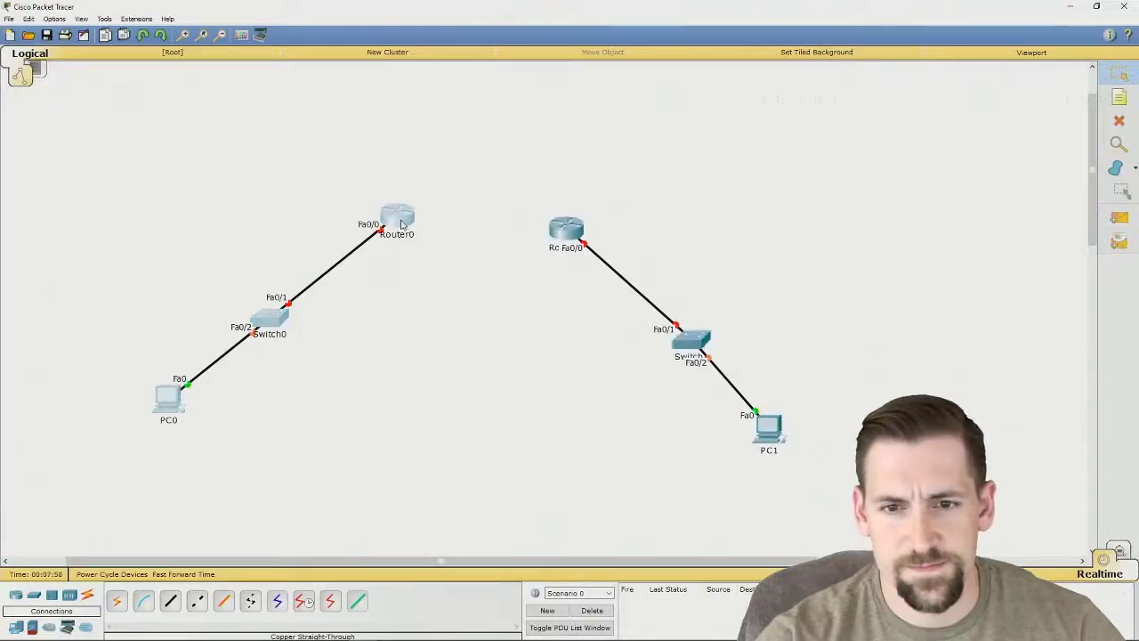
left_click_drag(401, 224, 337, 264)
left_click_drag(495, 203, 783, 477)
left_click_drag(566, 237, 505, 270)
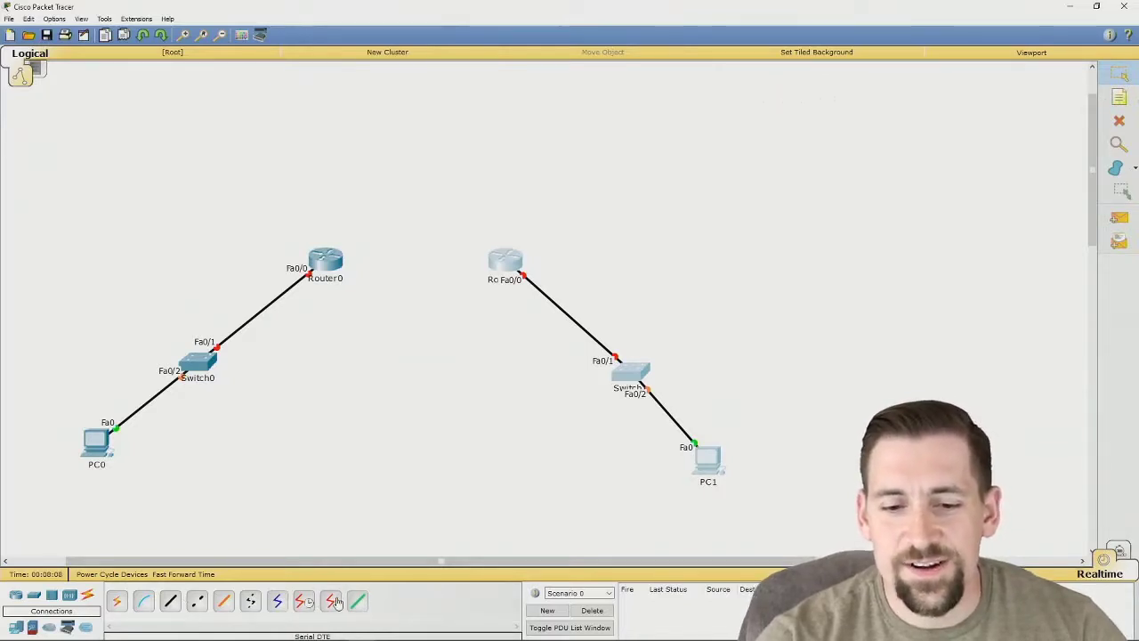
Connect Serial0/0 on Router0 to Serial0/0 on Router1 with a serial DTE cable and nudge Router1 slightly
left_click(332, 601)
left_click(338, 258)
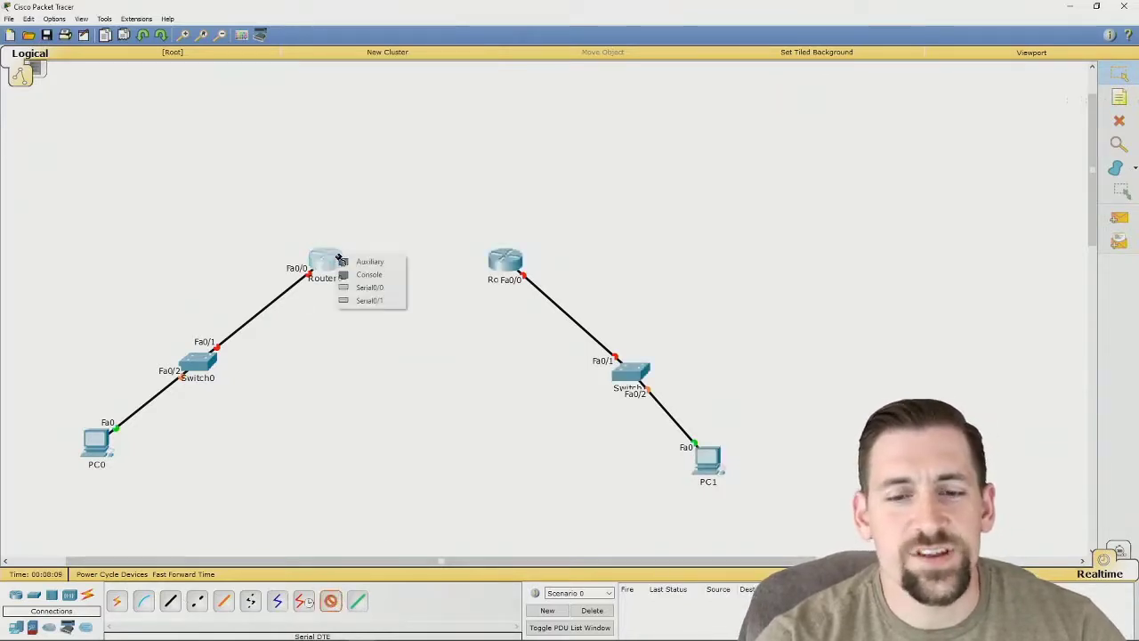
left_click(370, 287)
left_click(500, 263)
left_click(495, 265)
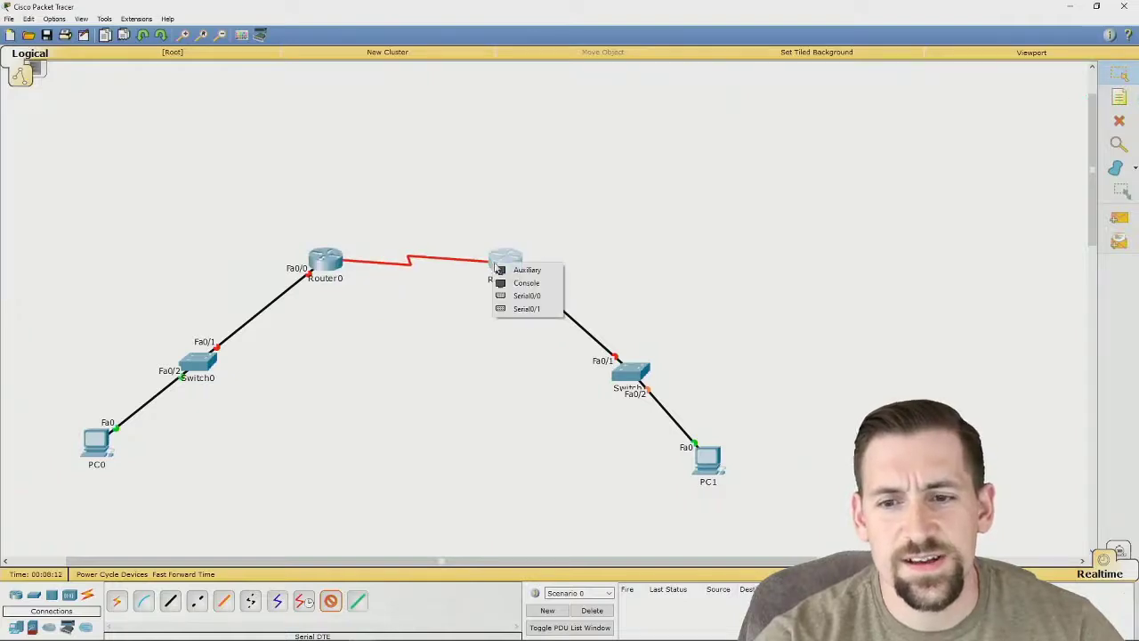
left_click(523, 293)
left_click_drag(513, 269, 510, 273)
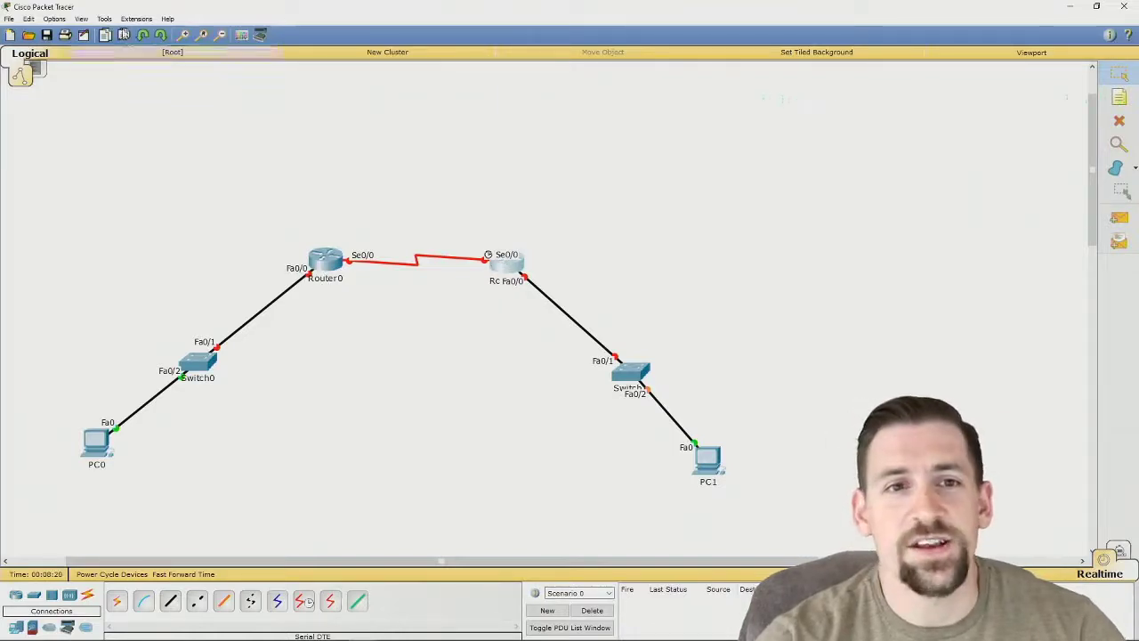
Open the interface preferences to review the Always Show Port Labels option, and close the dialog
left_click(104, 19)
mouse_move(125, 24)
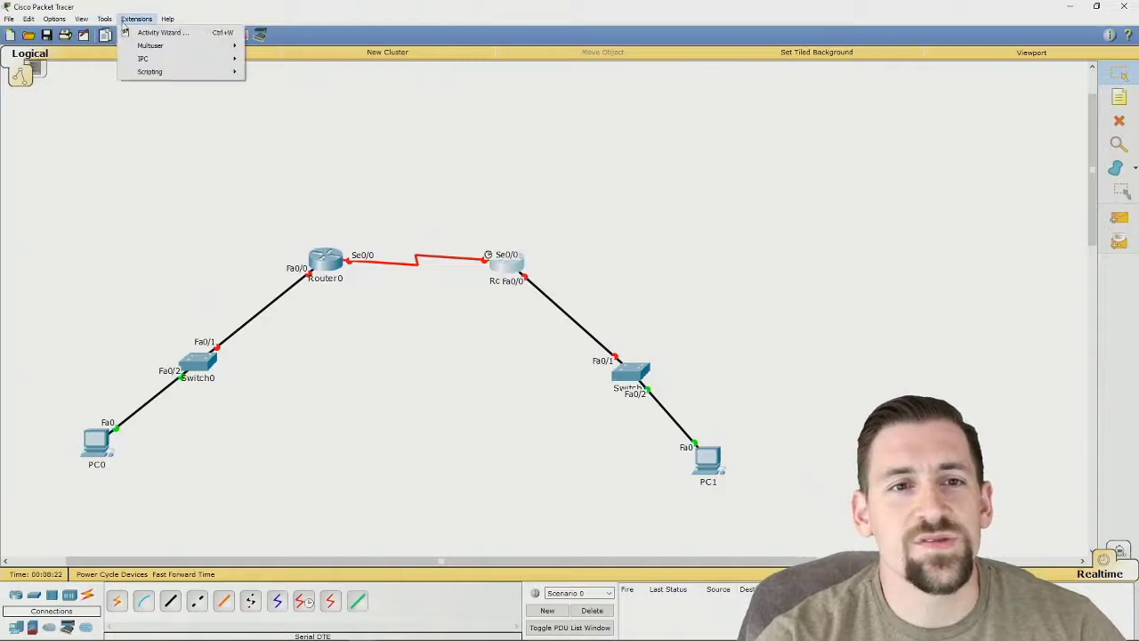
mouse_move(81, 19)
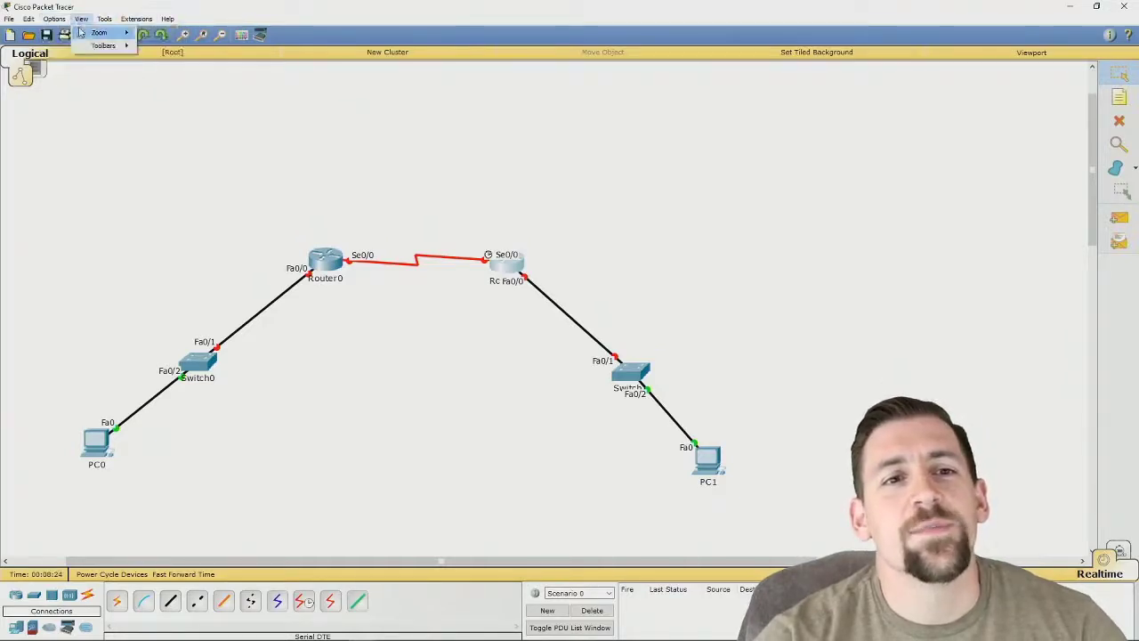
left_click(75, 33)
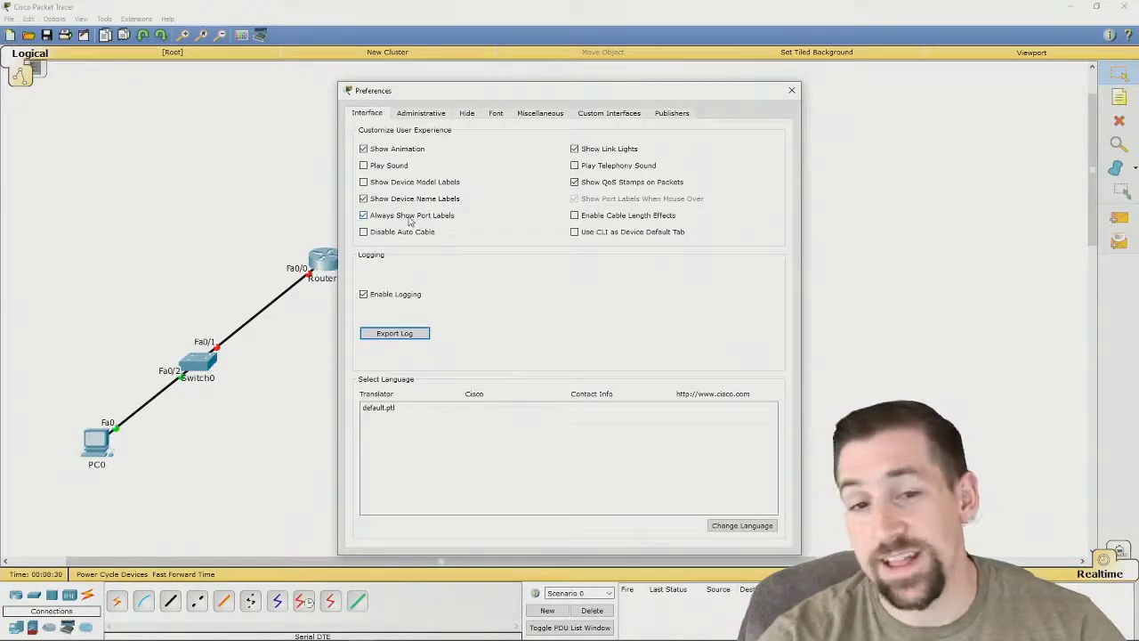
left_click(791, 90)
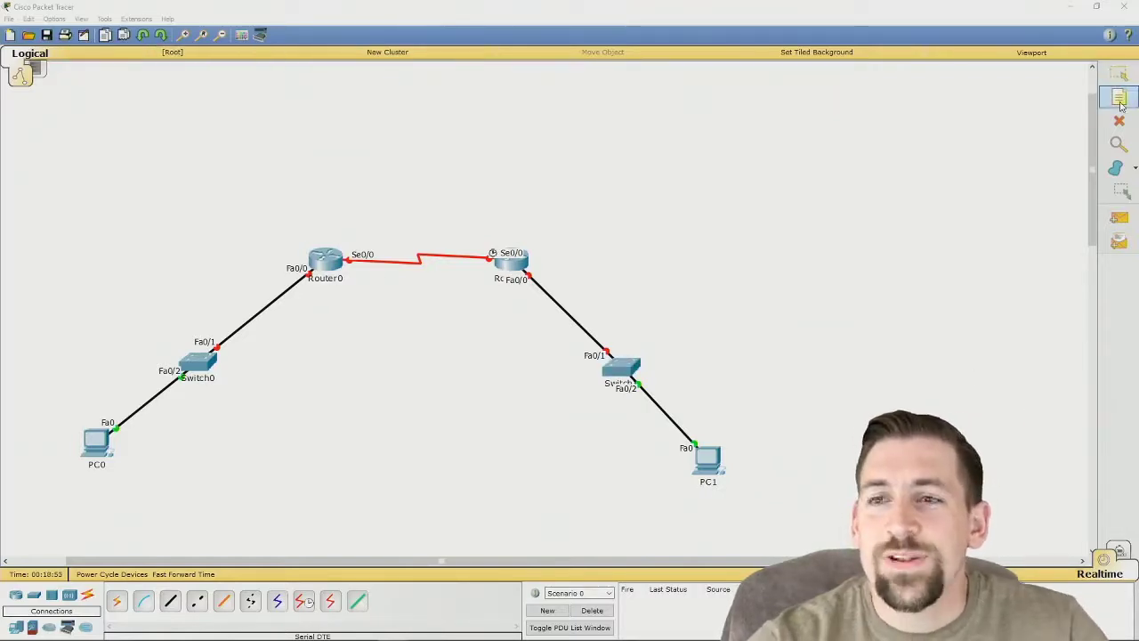
Place a text note reading 192.168.1.0/24 above Switch0 to label the Router0 LAN
left_click(1120, 98)
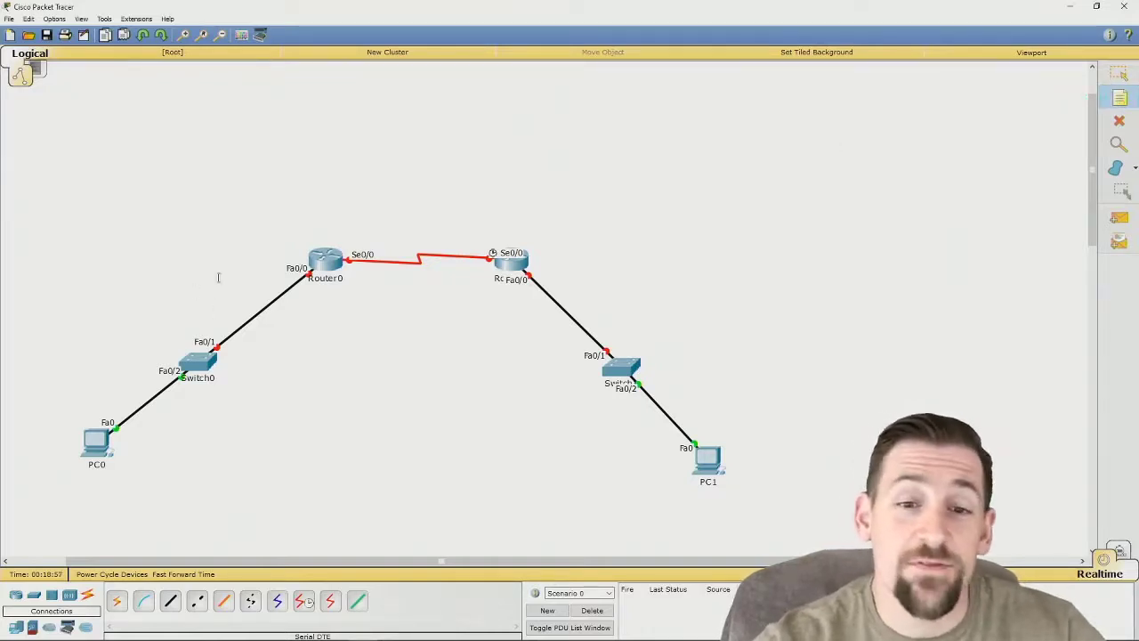
left_click(87, 296)
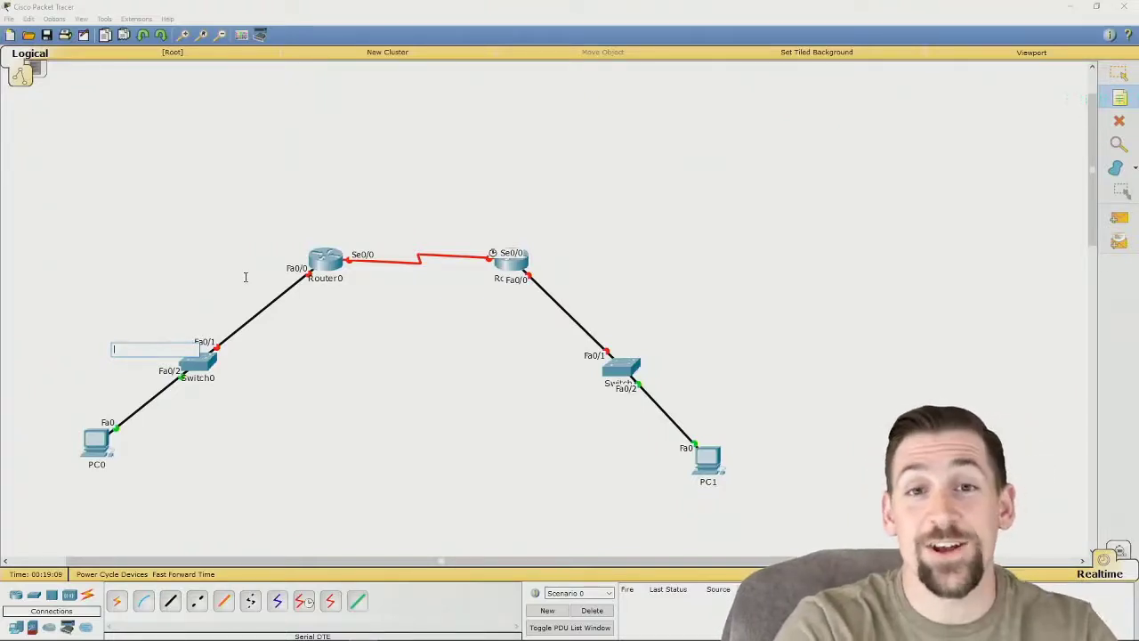
type("197")
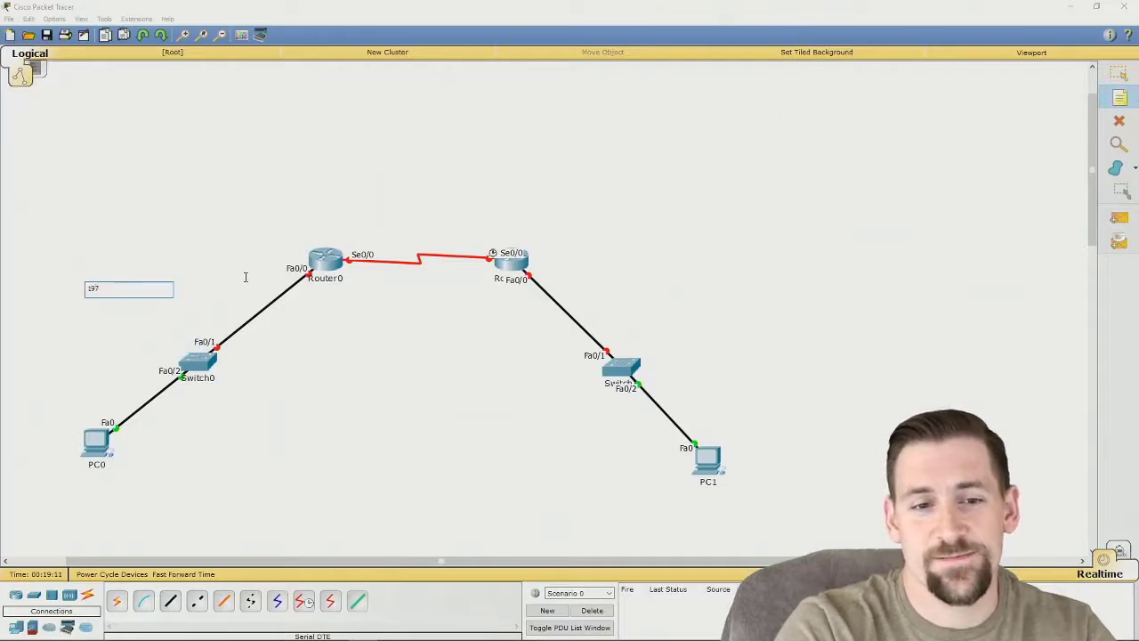
key("BackSpace")
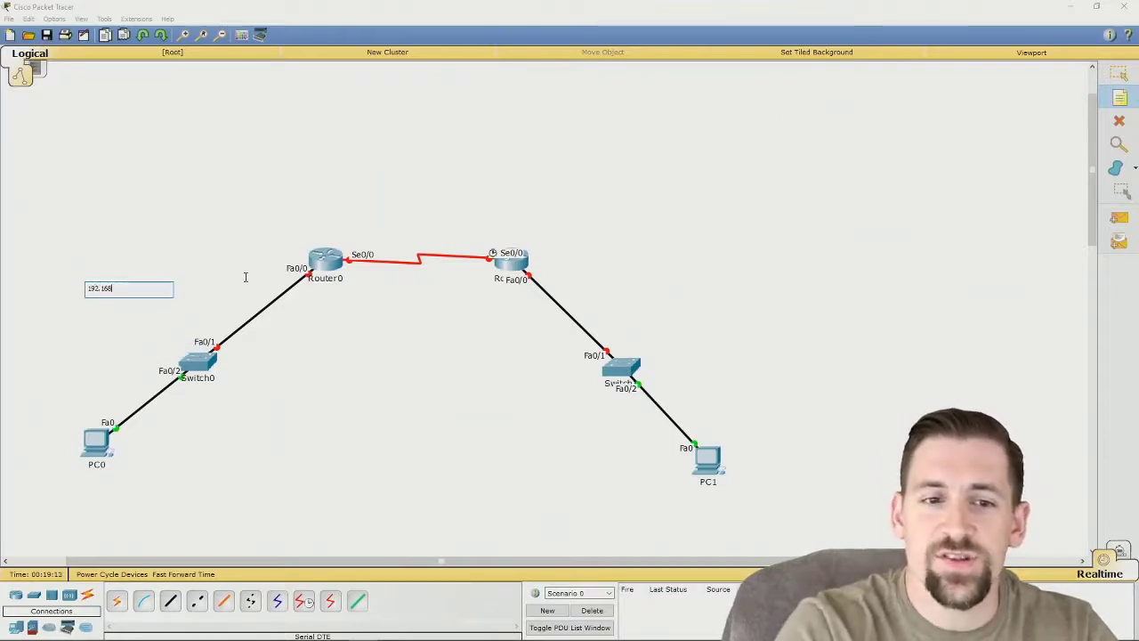
type(".1.0/24")
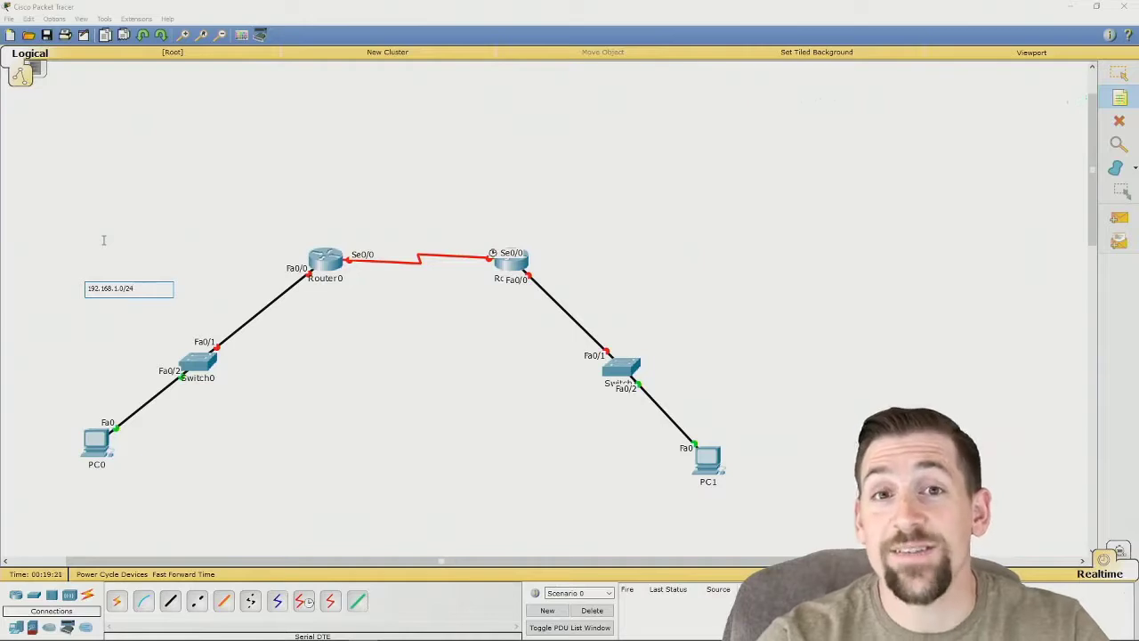
left_click(169, 309)
left_click(145, 351)
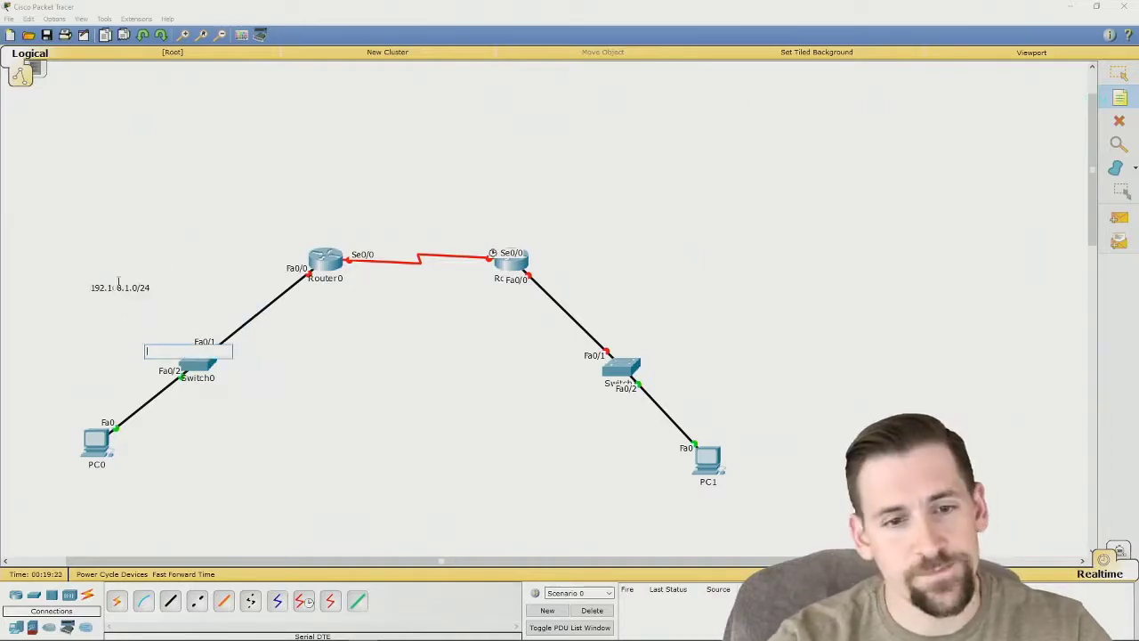
left_click(173, 261)
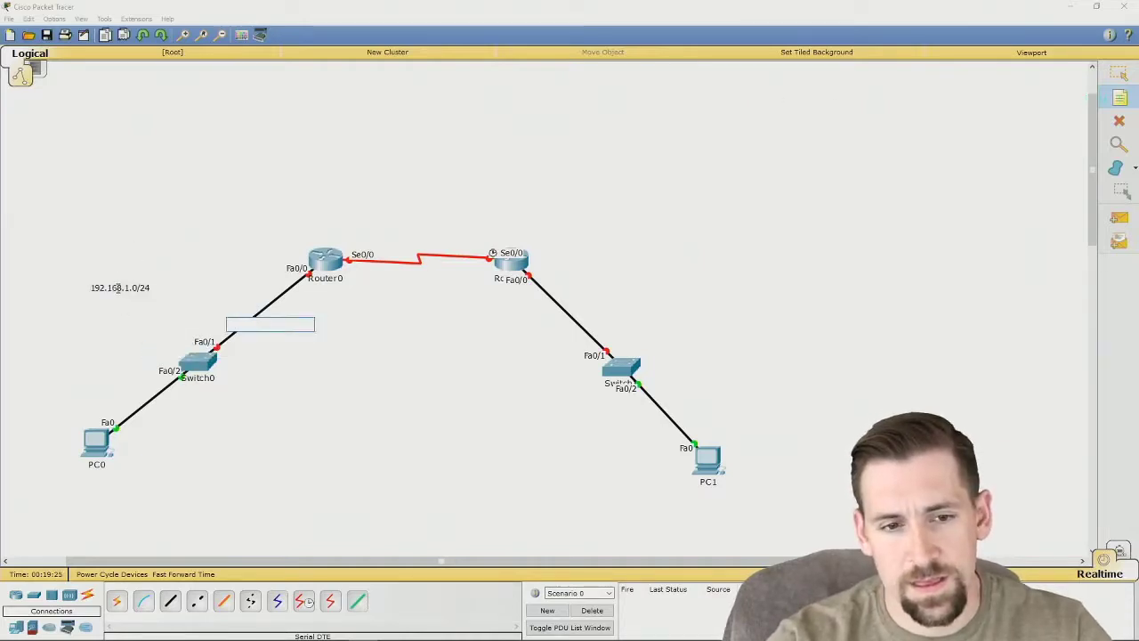
left_click(149, 356)
Place a text note reading 192.168.2.0/24 beside Router1 to label its LAN
left_click(773, 315)
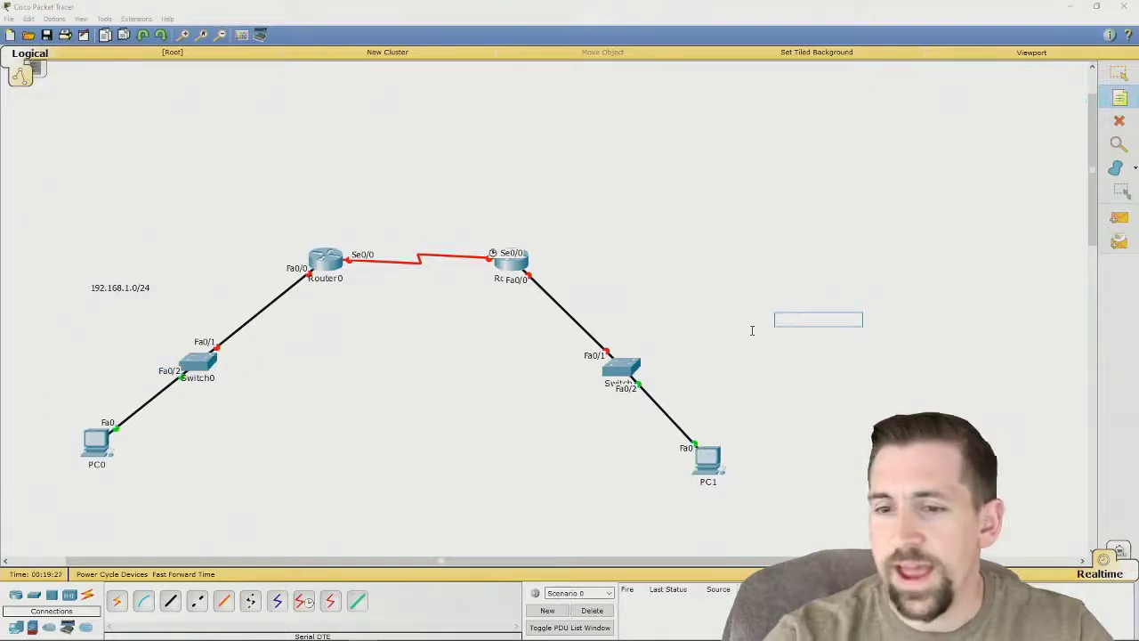
type("192.168")
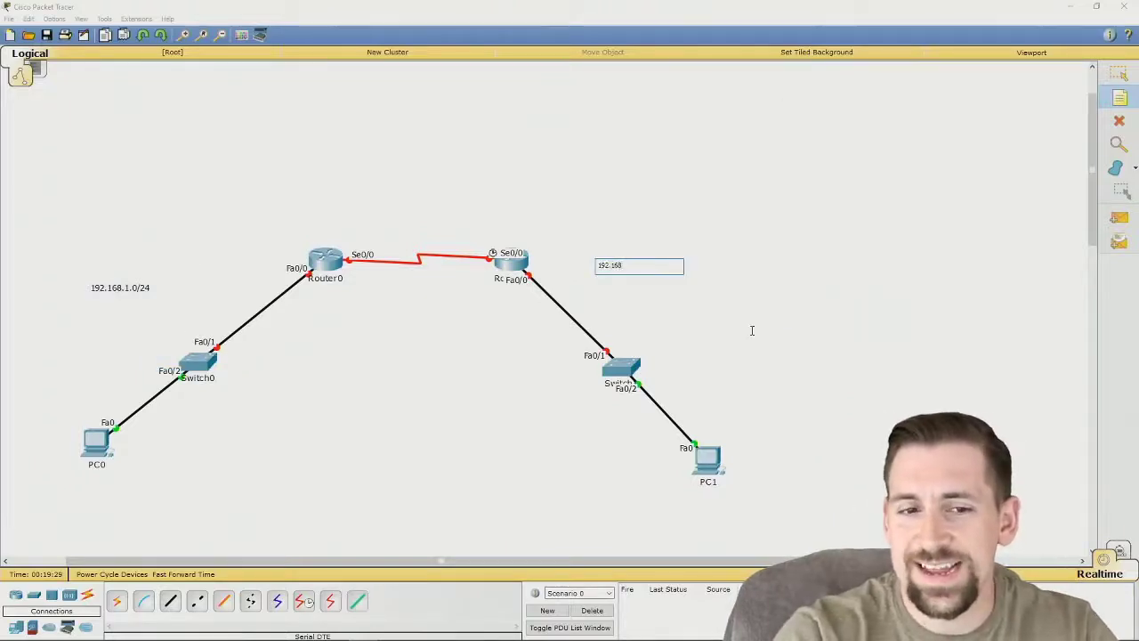
type(".2.0")
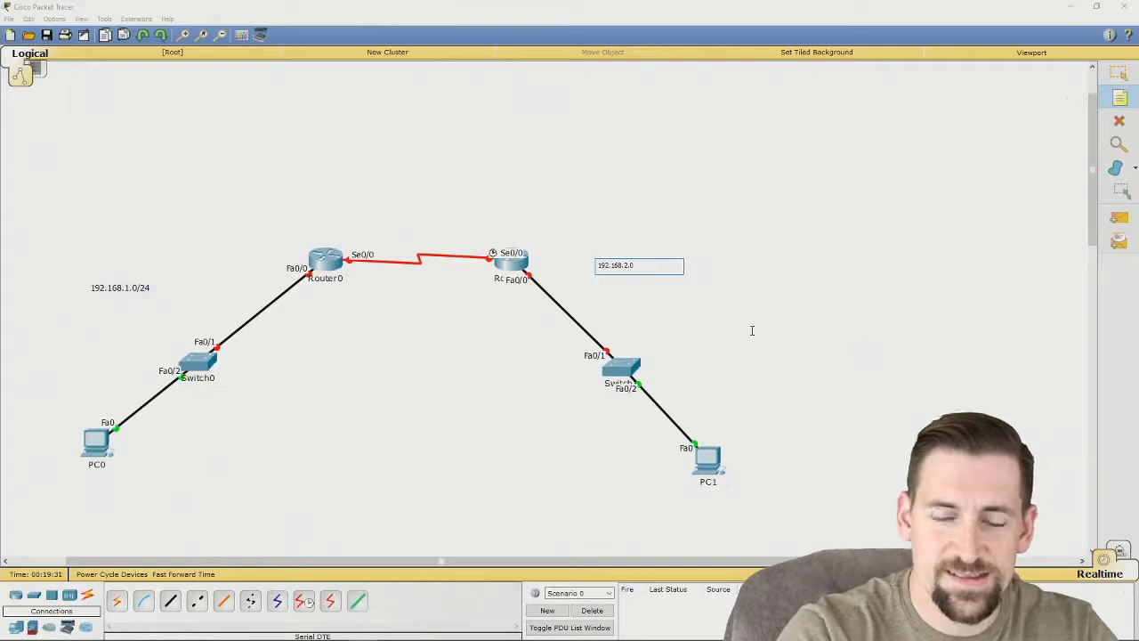
type("/24")
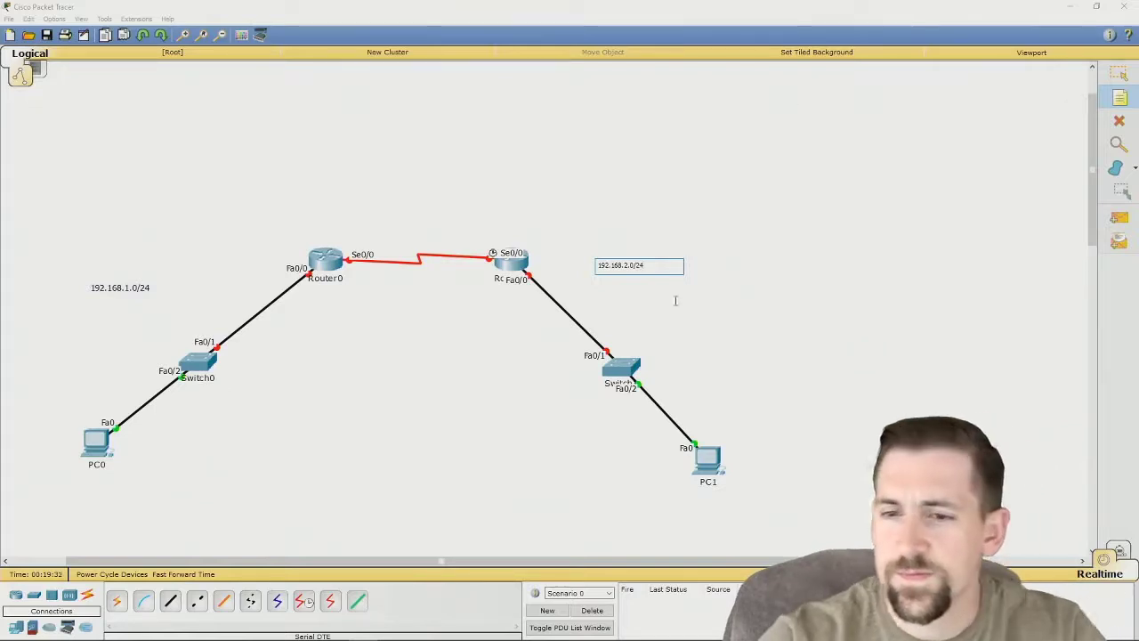
left_click(869, 388)
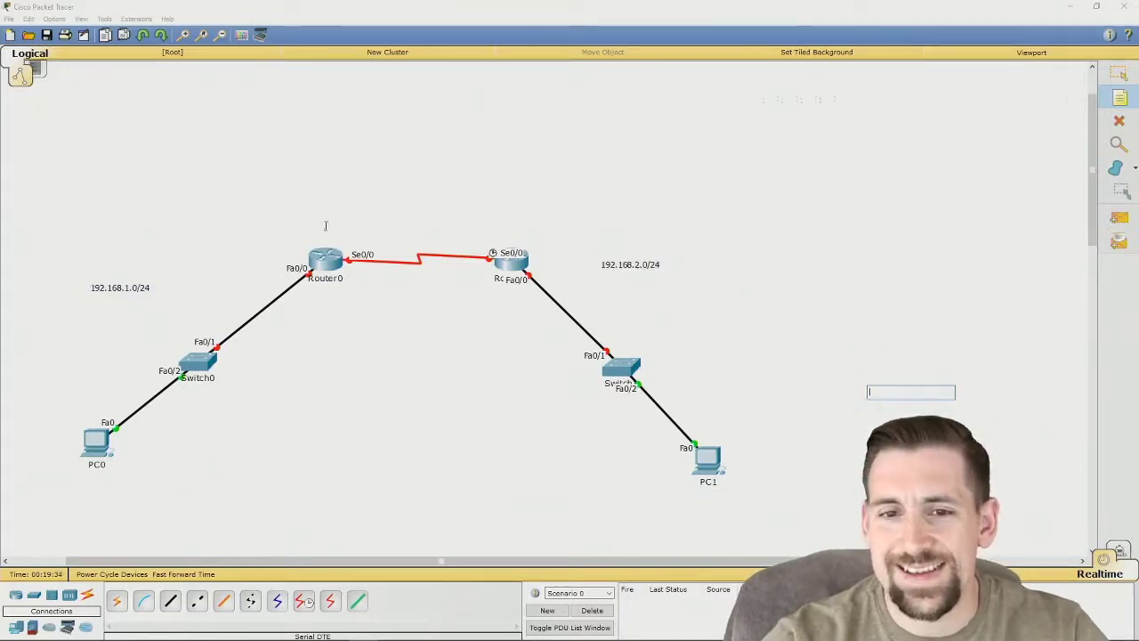
Place a text note reading 192.168.100/30 above the serial link between Router0 and Router1
left_click(469, 268)
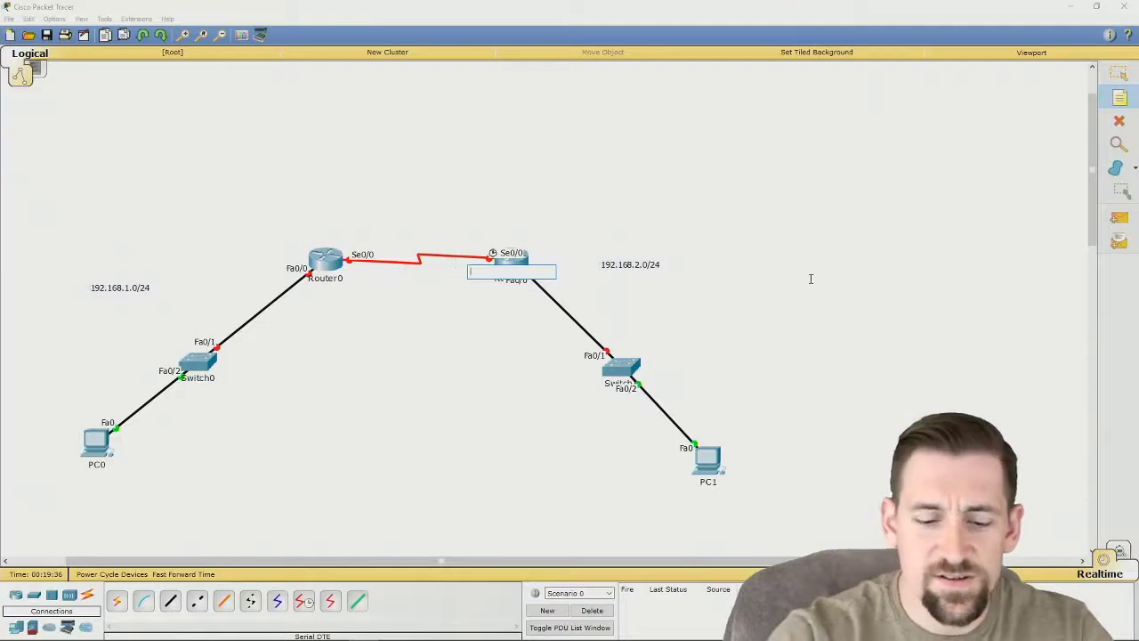
type("19")
type("2.168")
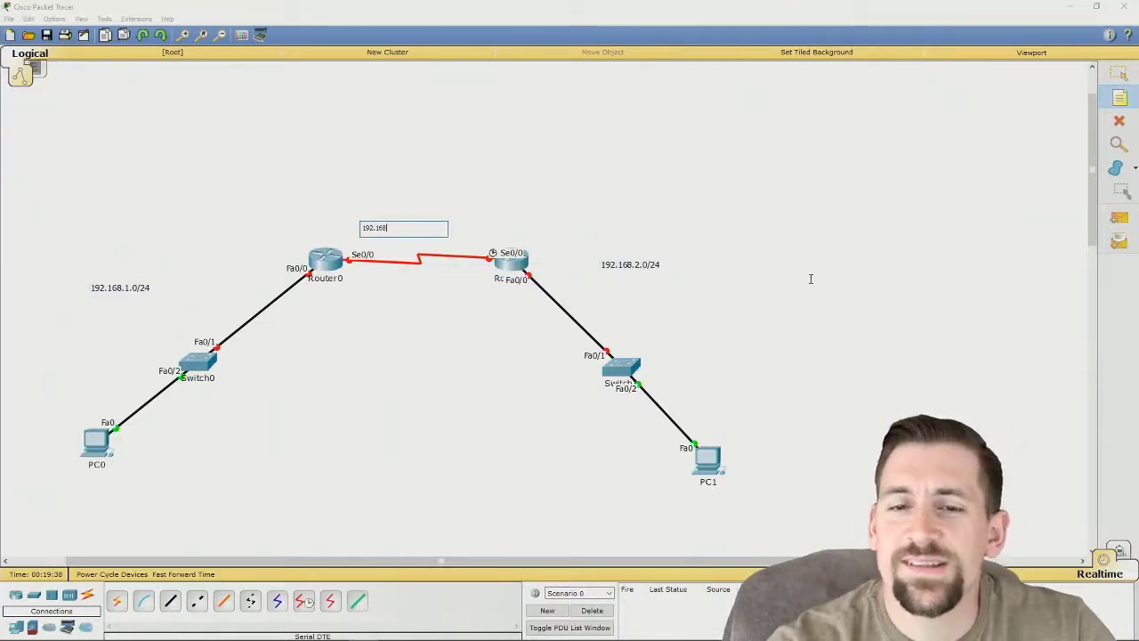
type(".100/")
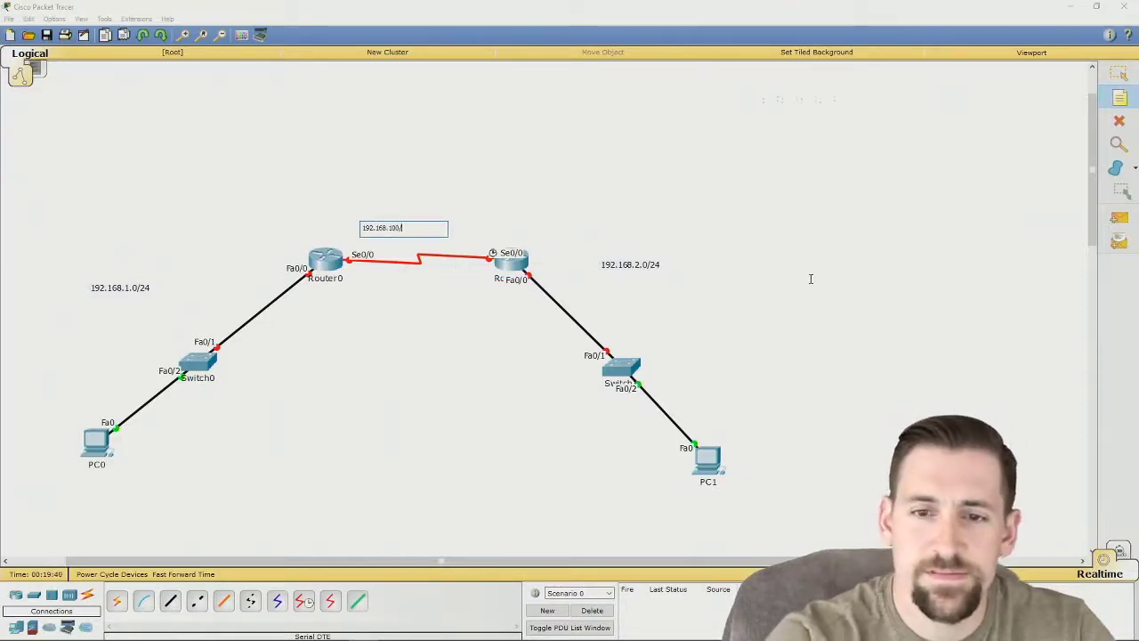
type("30")
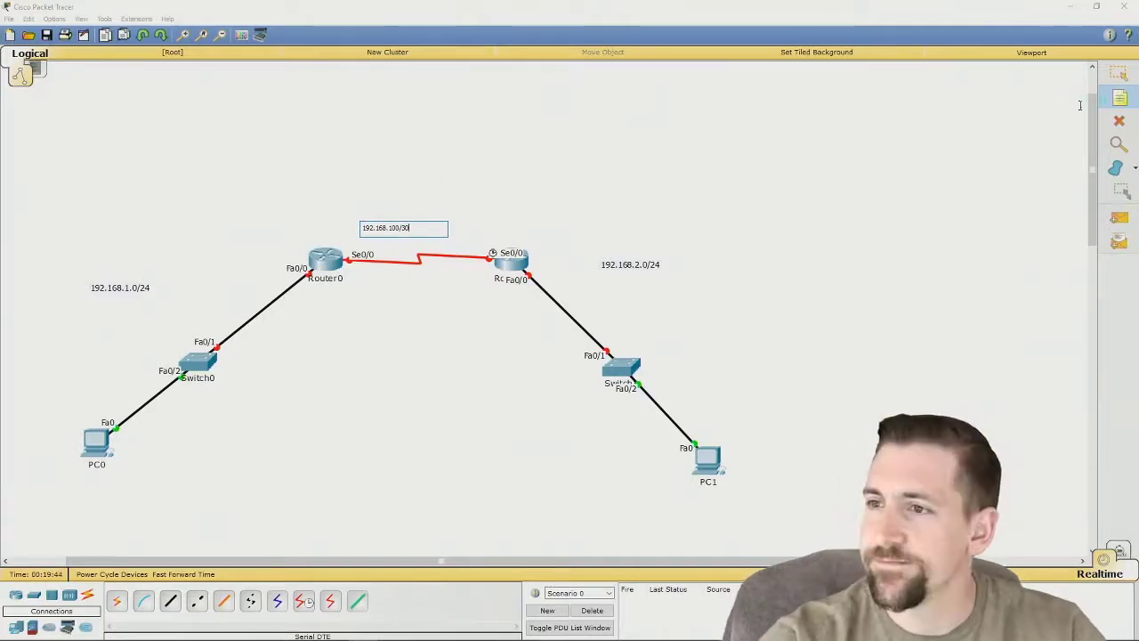
left_click(1114, 106)
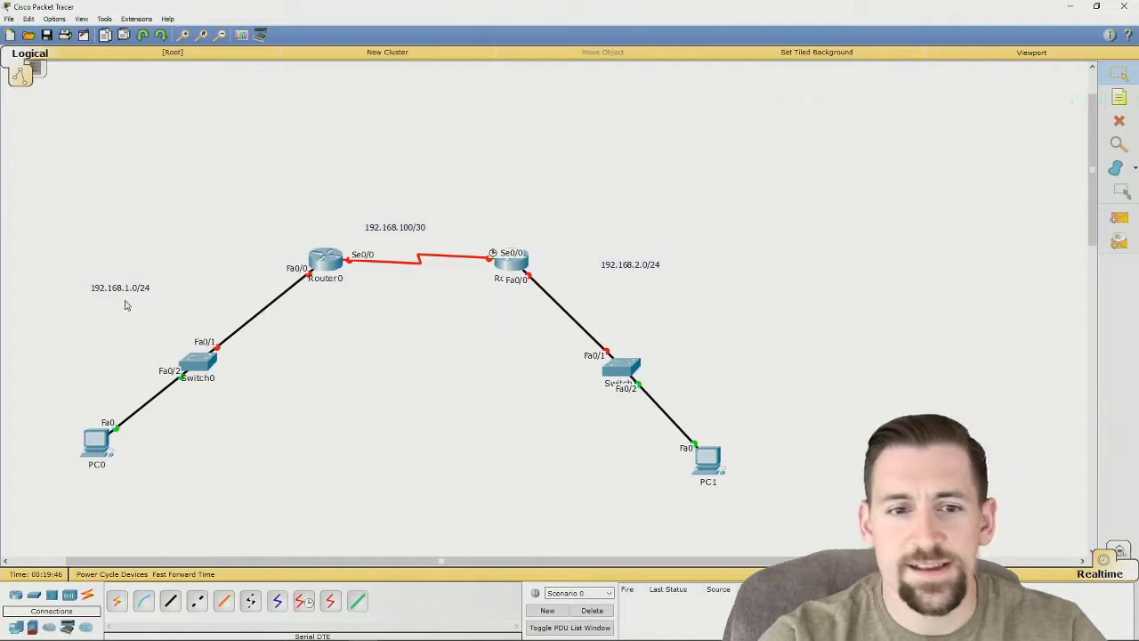
Reposition the three network notes closer to Switch0, the middle of the serial link, and the switch on Router1's LAN
left_click_drag(131, 294, 189, 315)
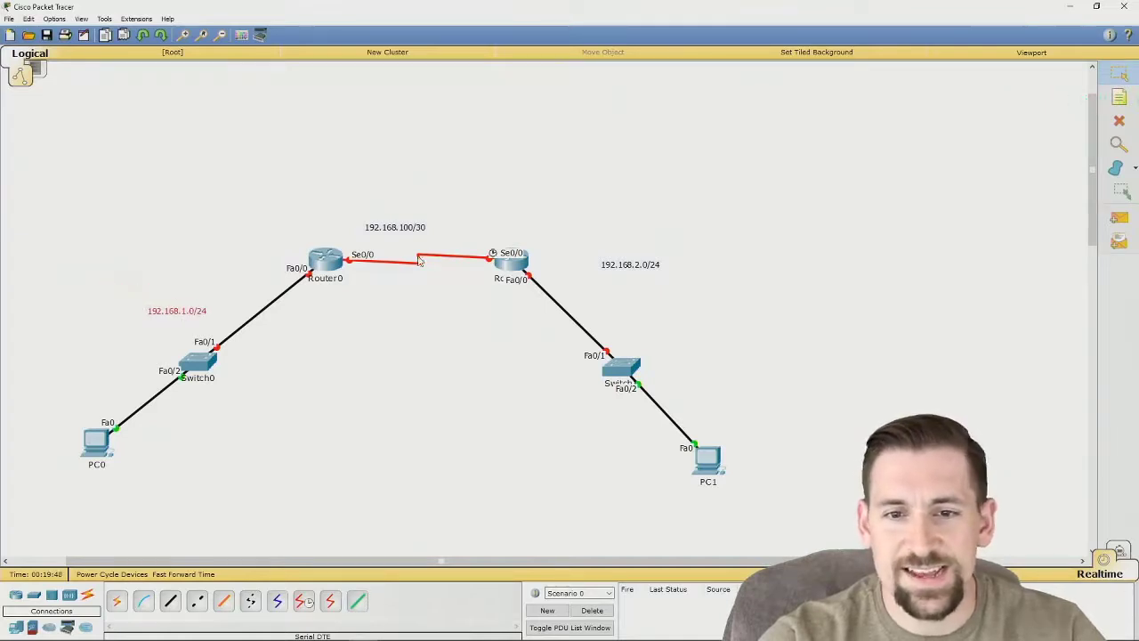
left_click_drag(415, 230, 443, 226)
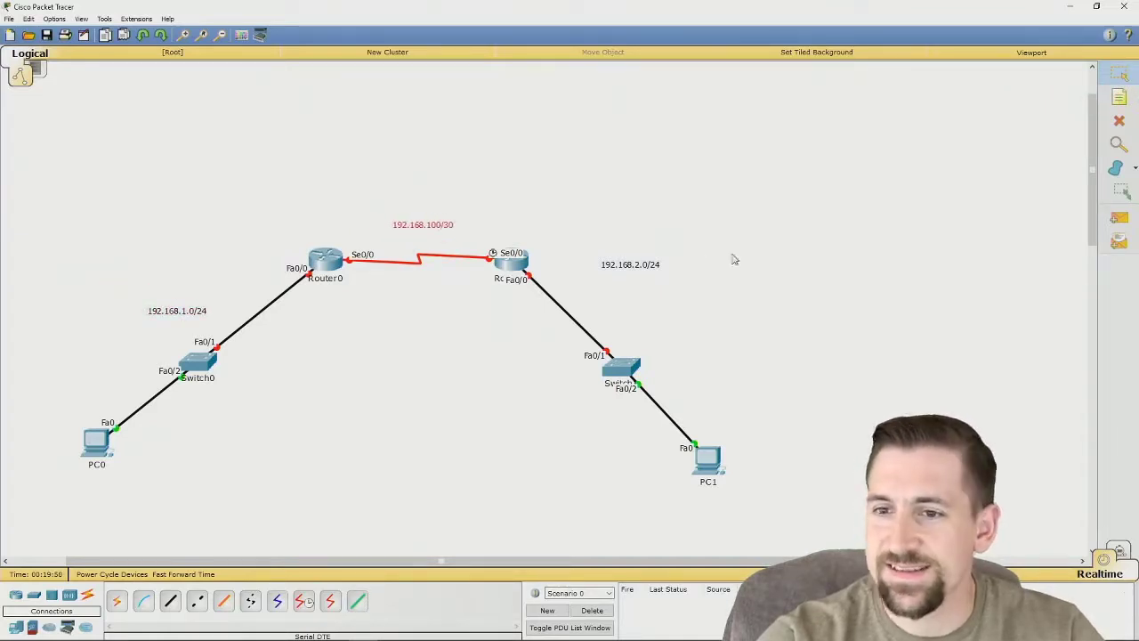
left_click_drag(651, 265, 699, 335)
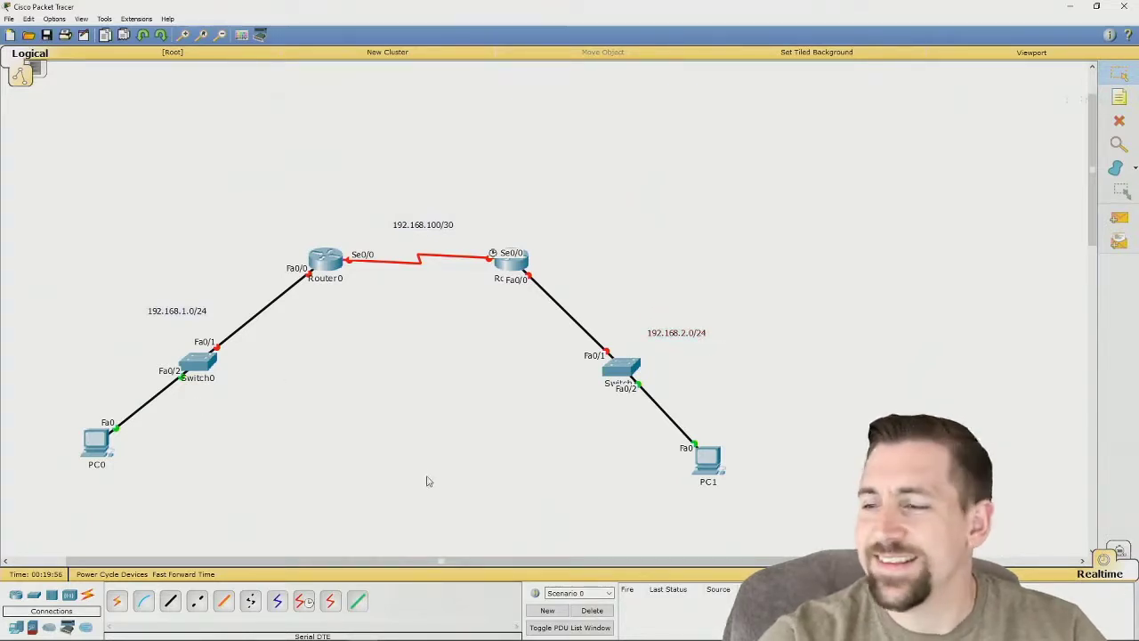
Give PC0 the static IP address 192.168.1.2 with subnet mask 255.255.255.0
left_click(97, 443)
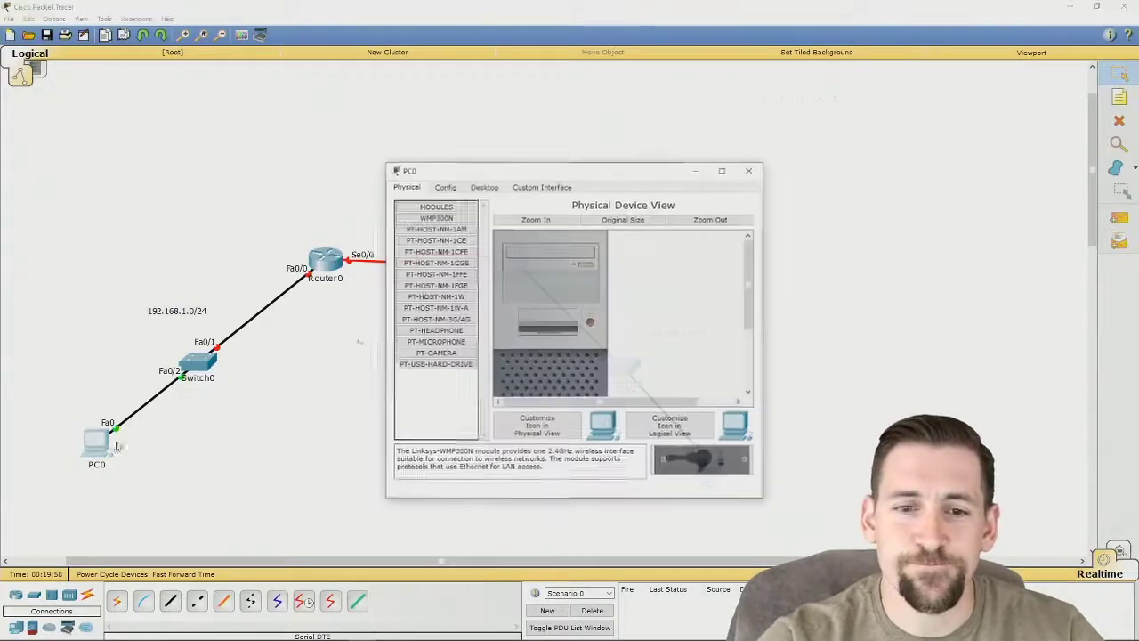
left_click(488, 189)
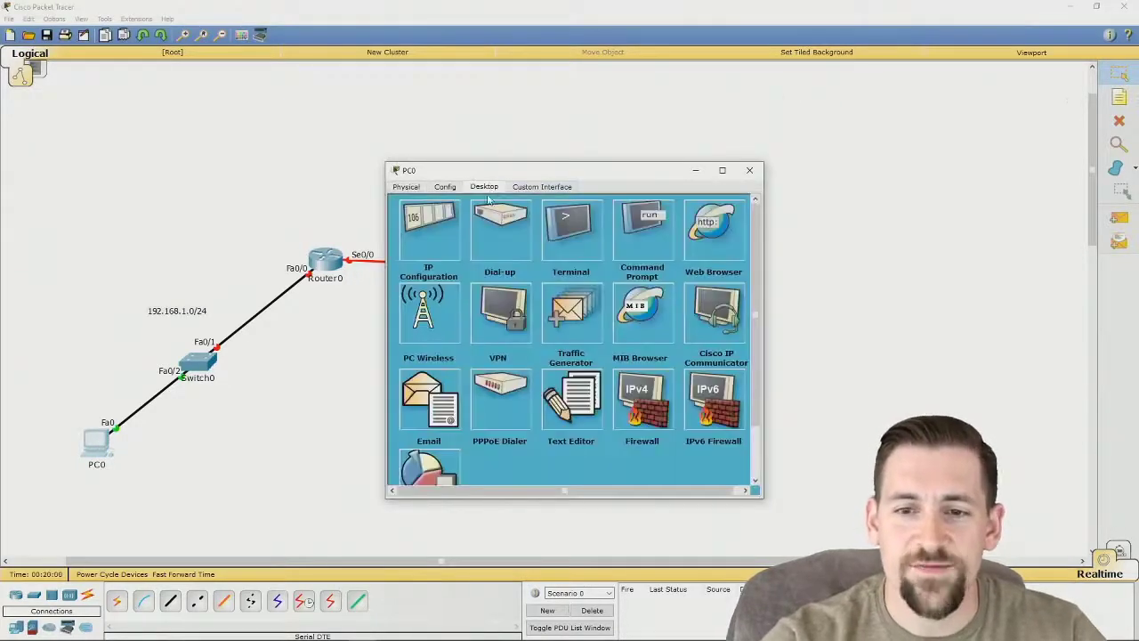
left_click(434, 251)
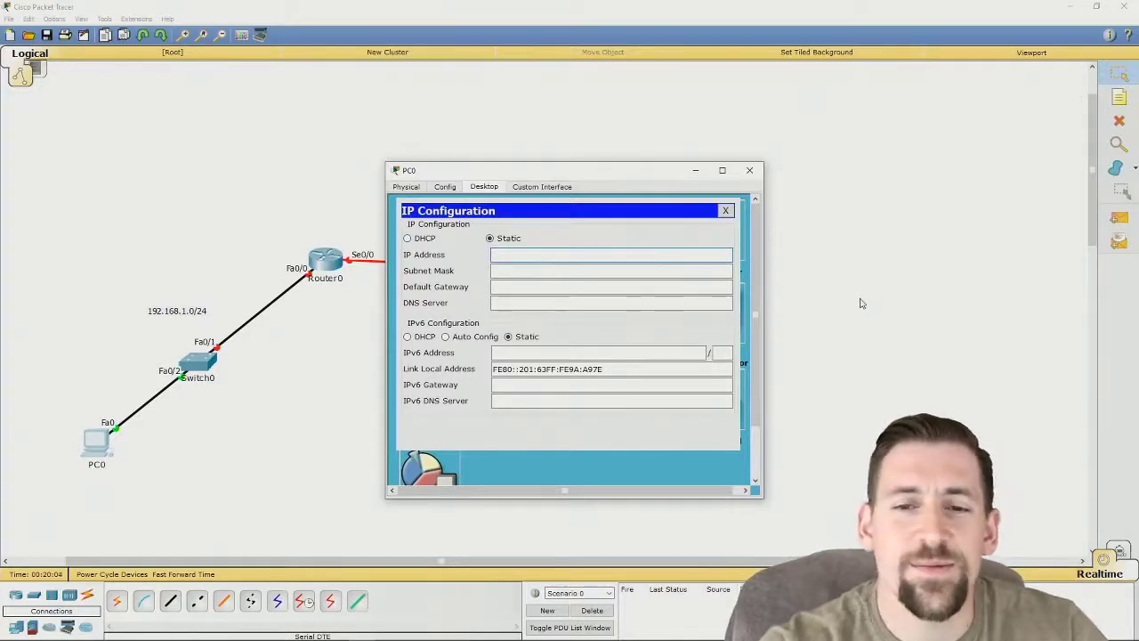
type("192.168")
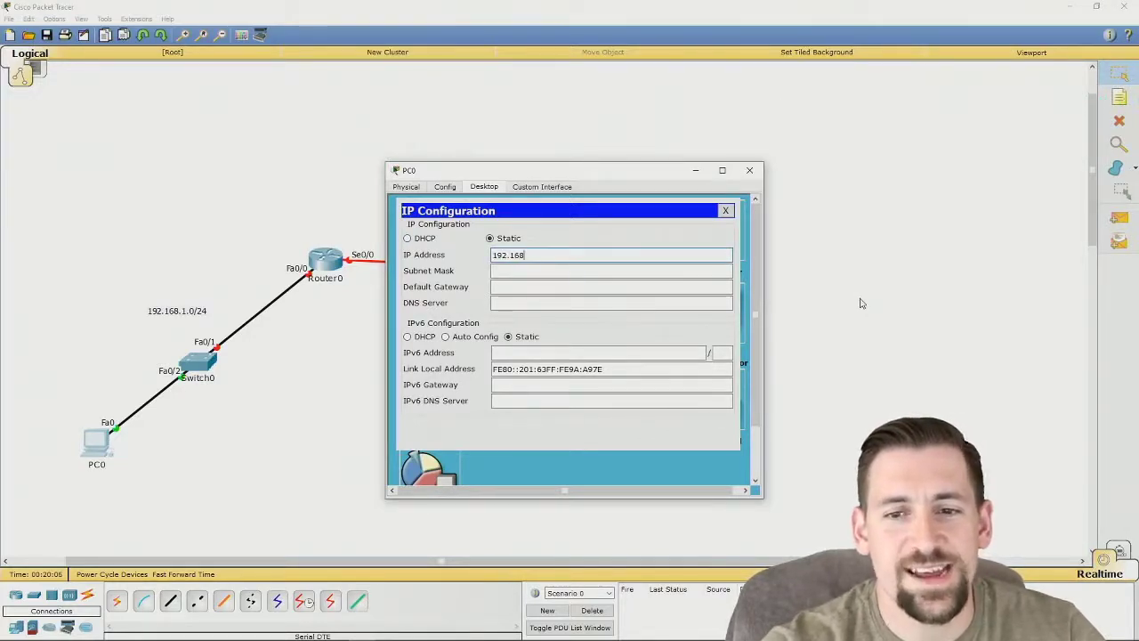
type(".1.2")
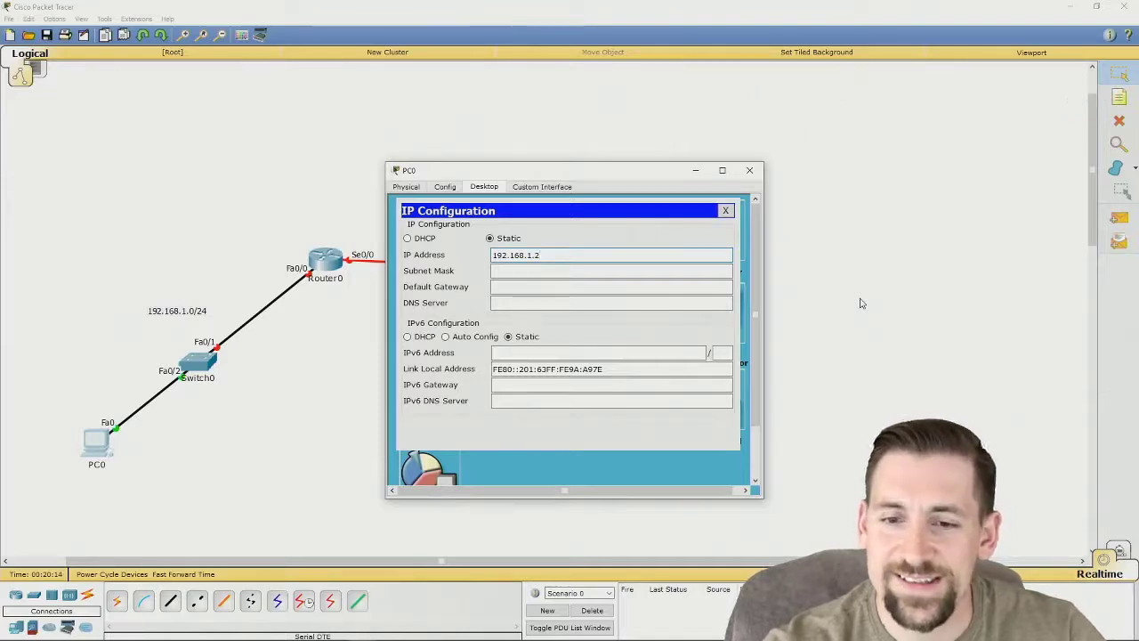
key("Tab")
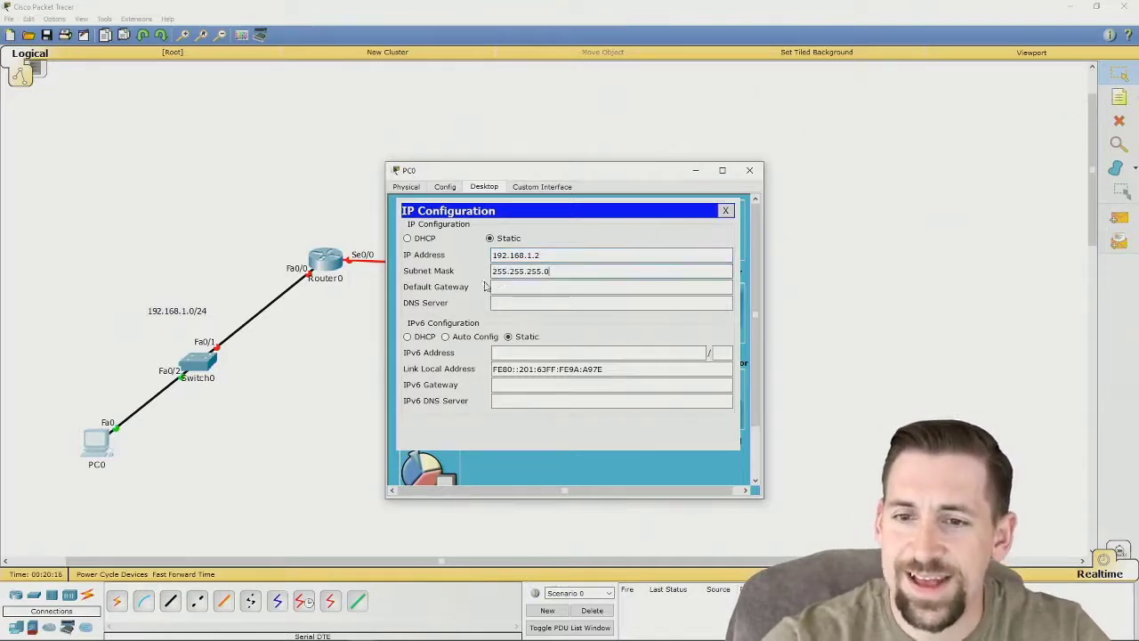
left_click(504, 284)
left_click(528, 273)
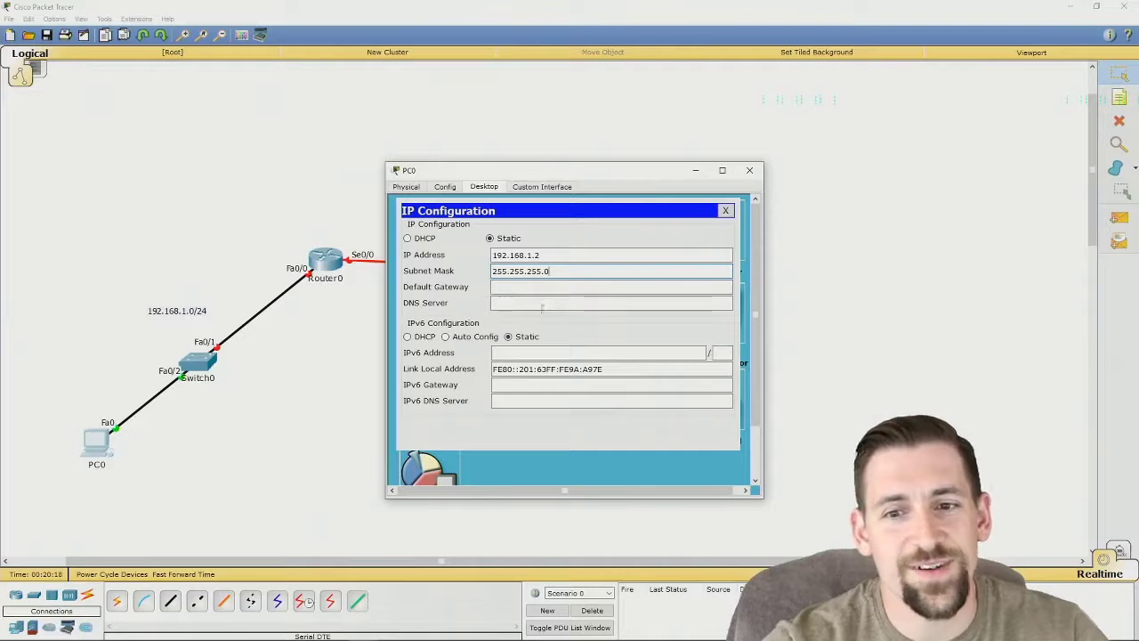
Set PC0's default gateway to 192.168.1.1 and close its configuration window
left_click(529, 286)
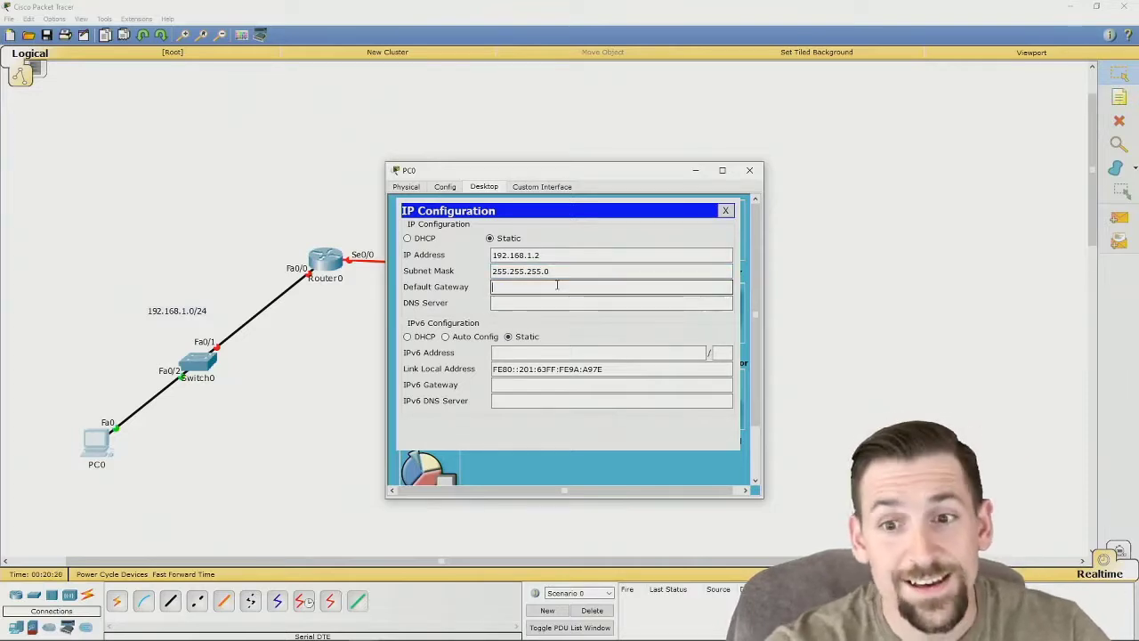
type("192.168")
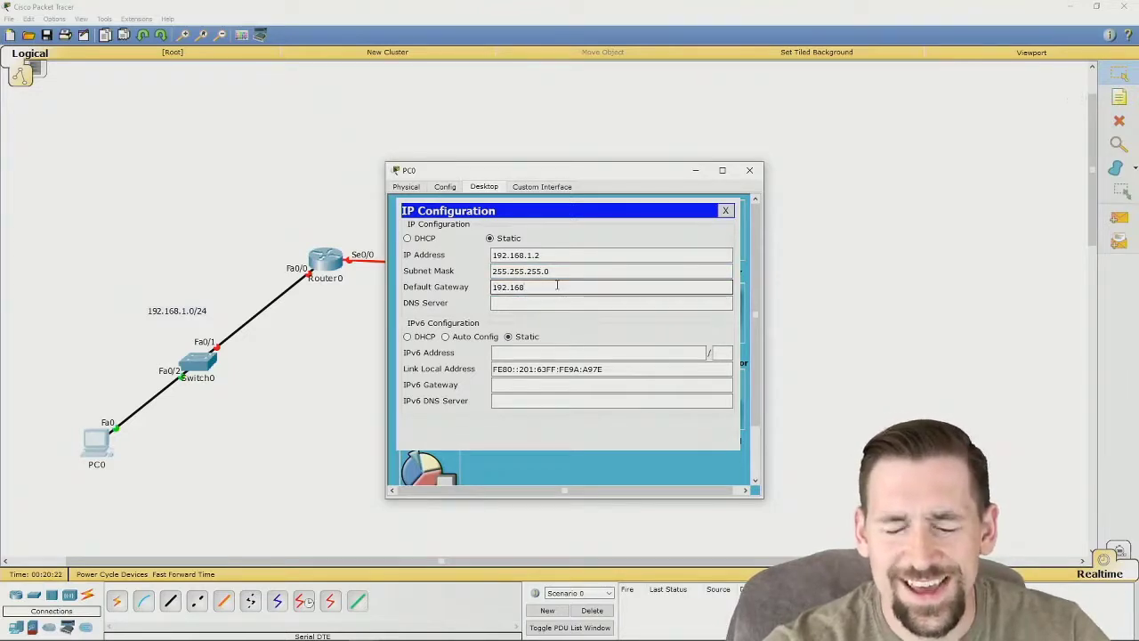
type(".1")
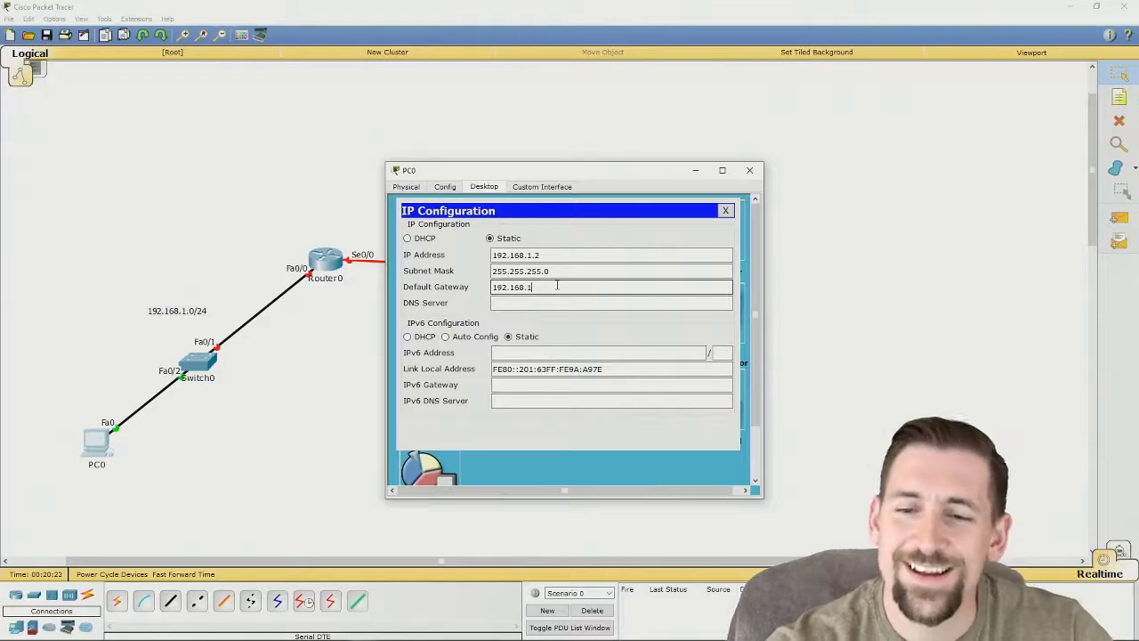
type(".1")
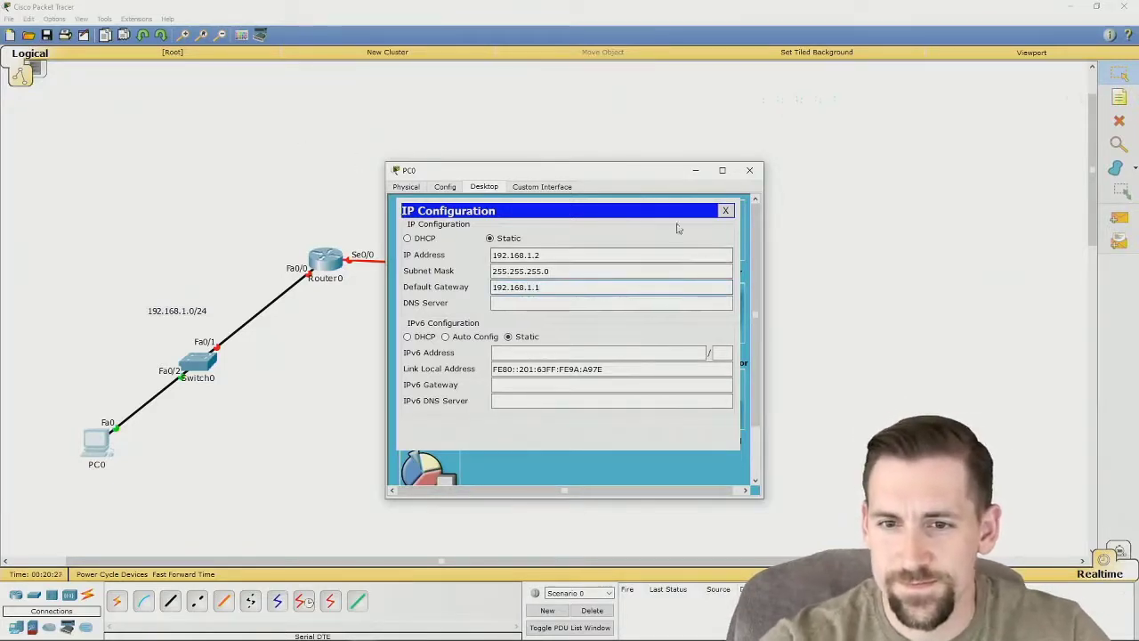
left_click(727, 212)
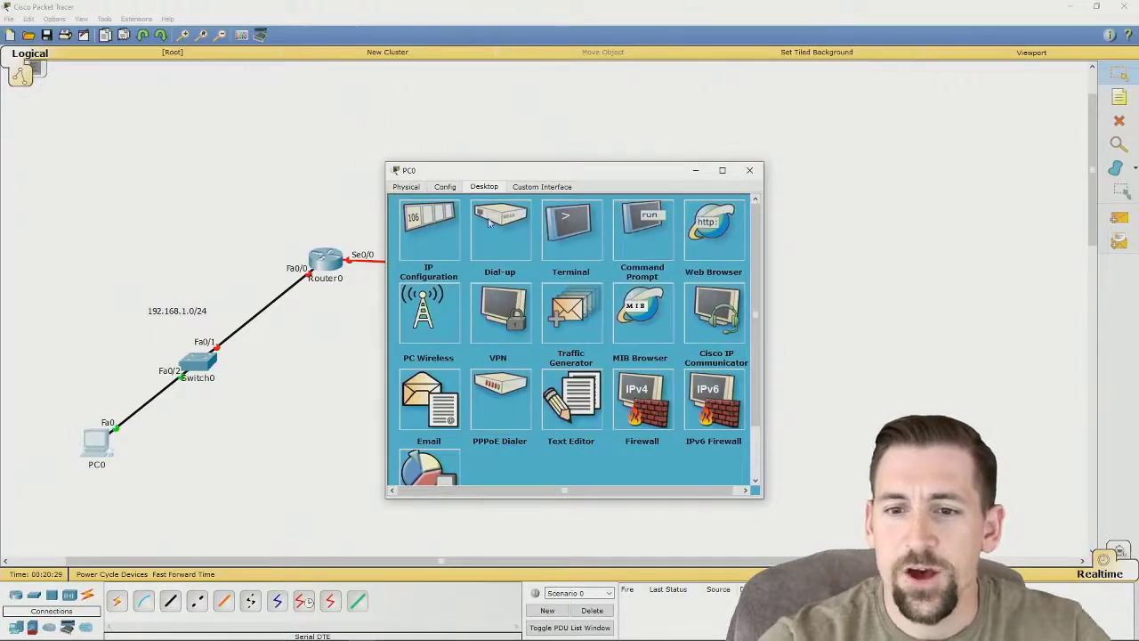
left_click(750, 170)
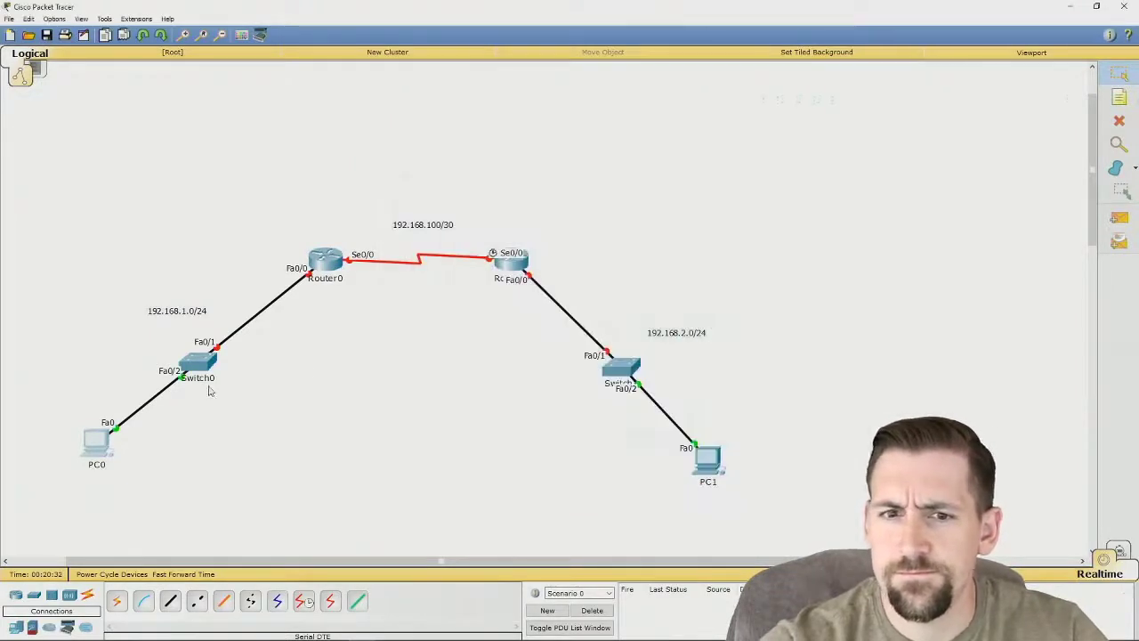
Give PC1 the static IP address 192.168.2.2 with subnet mask 255.255.255.0
left_click(708, 459)
left_click_drag(594, 165, 397, 124)
left_click(287, 146)
left_click(252, 188)
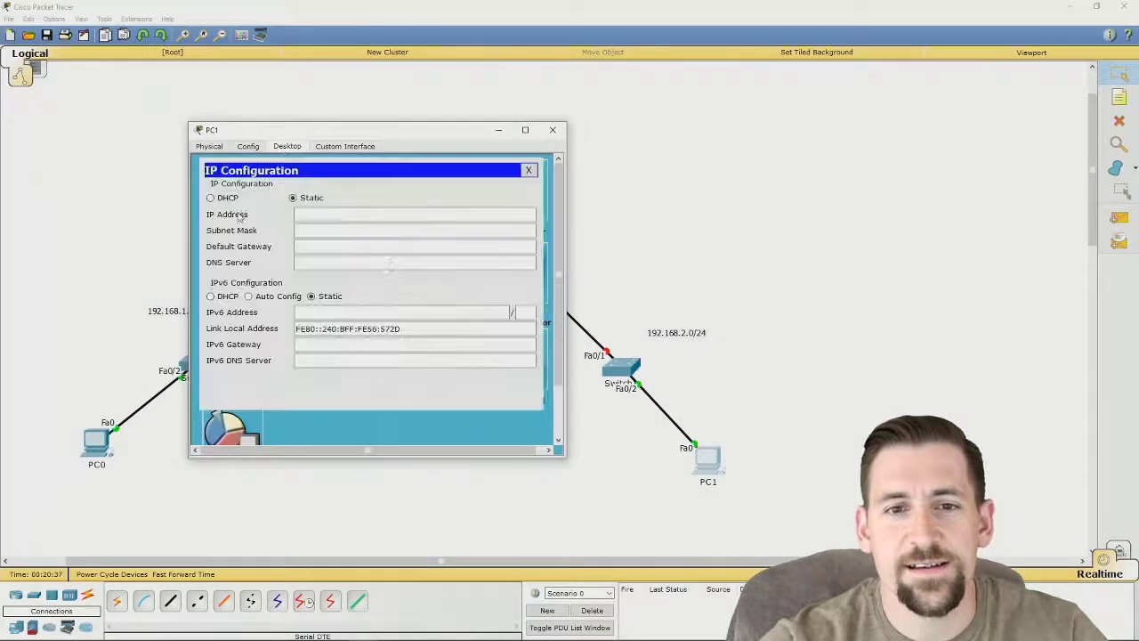
left_click(333, 214)
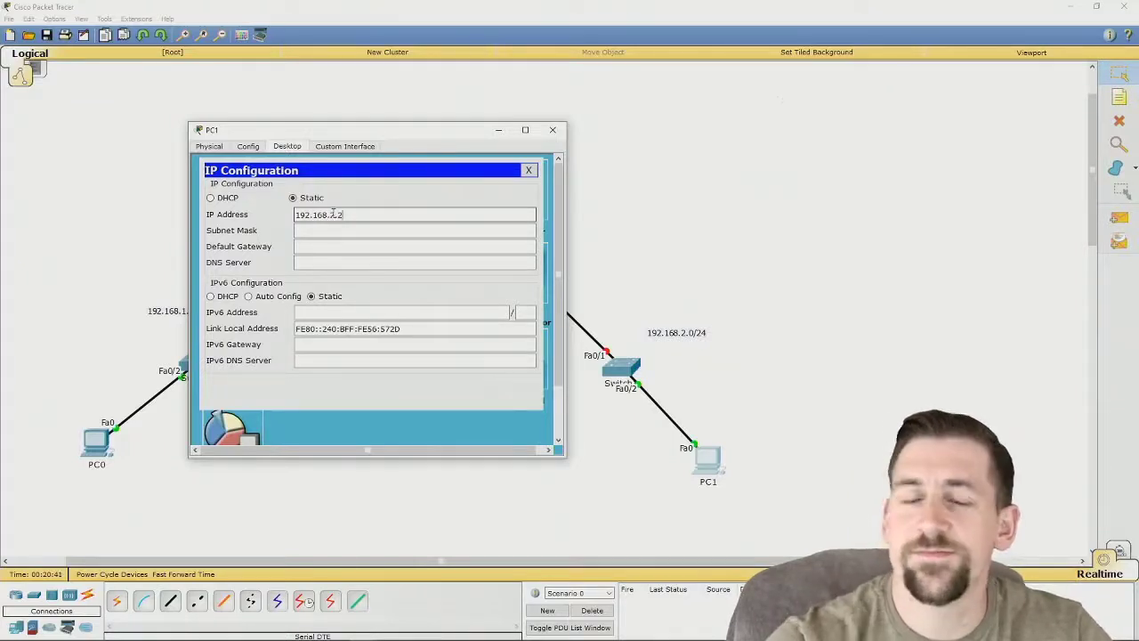
type("192.168.2.2")
left_click(326, 231)
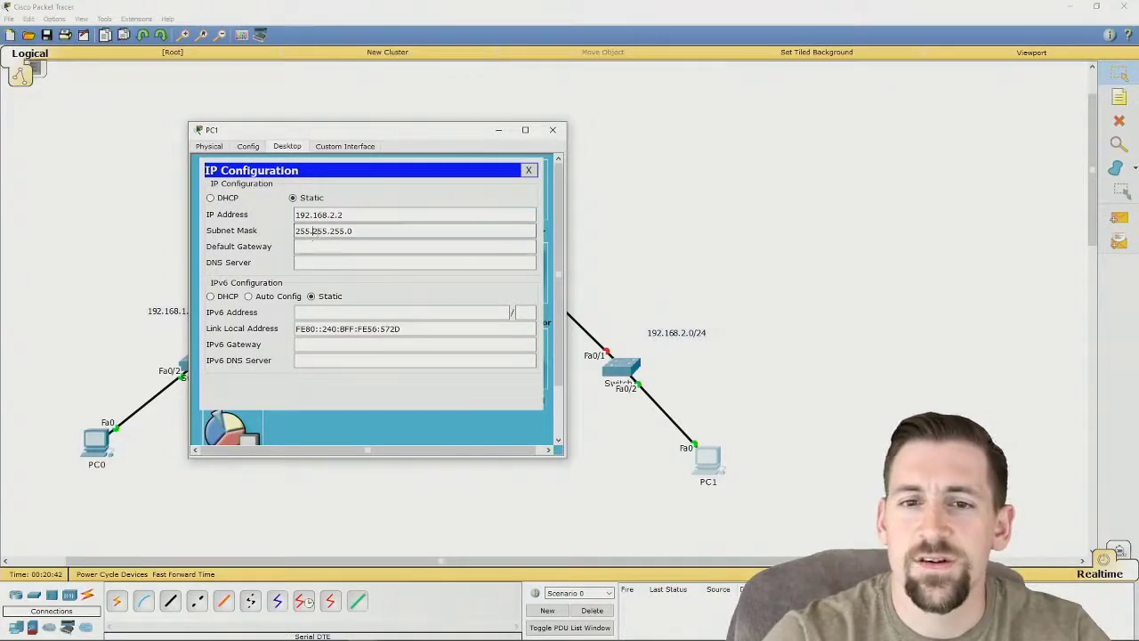
left_click(321, 262)
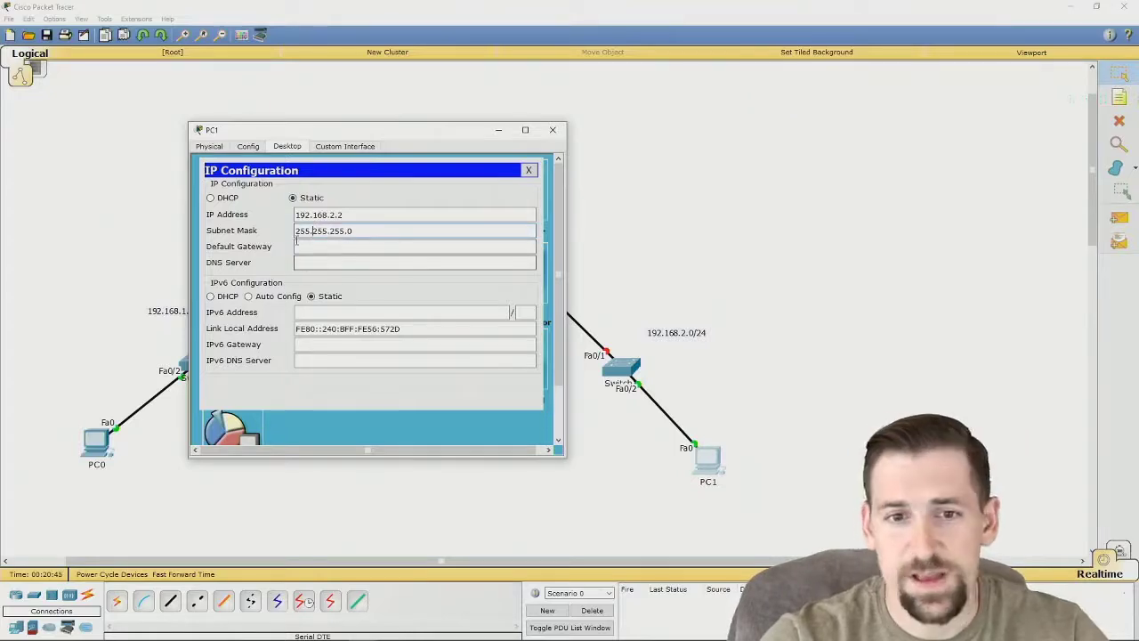
Set PC1's default gateway to 192.168.2.1 and close its configuration window
left_click(298, 246)
type("192.1")
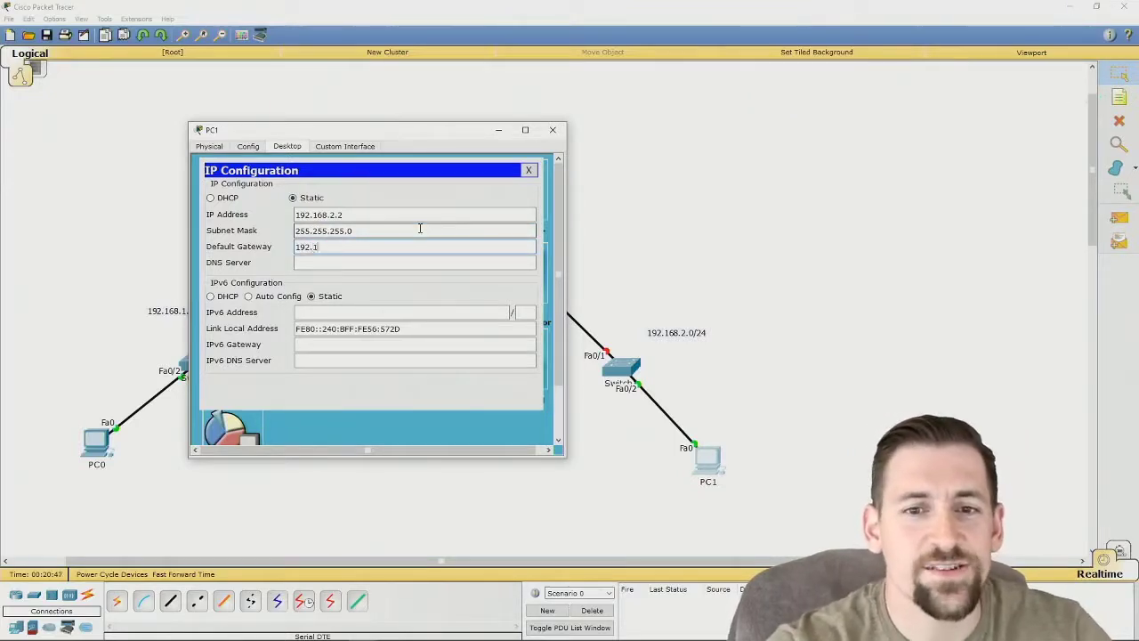
type("68.2.1")
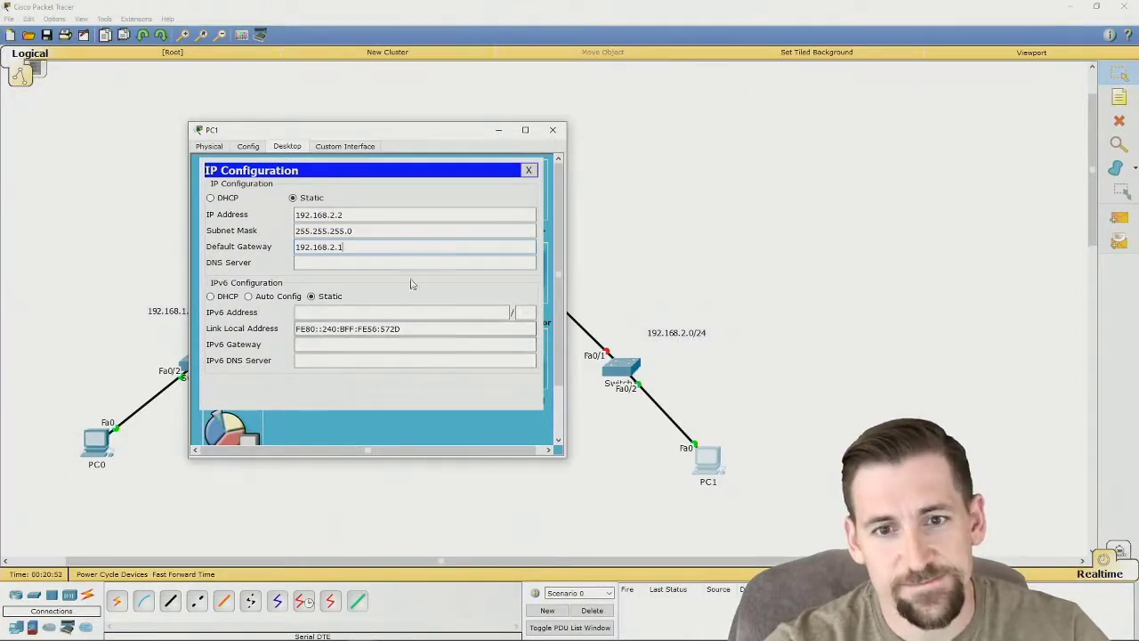
left_click(530, 170)
left_click(553, 130)
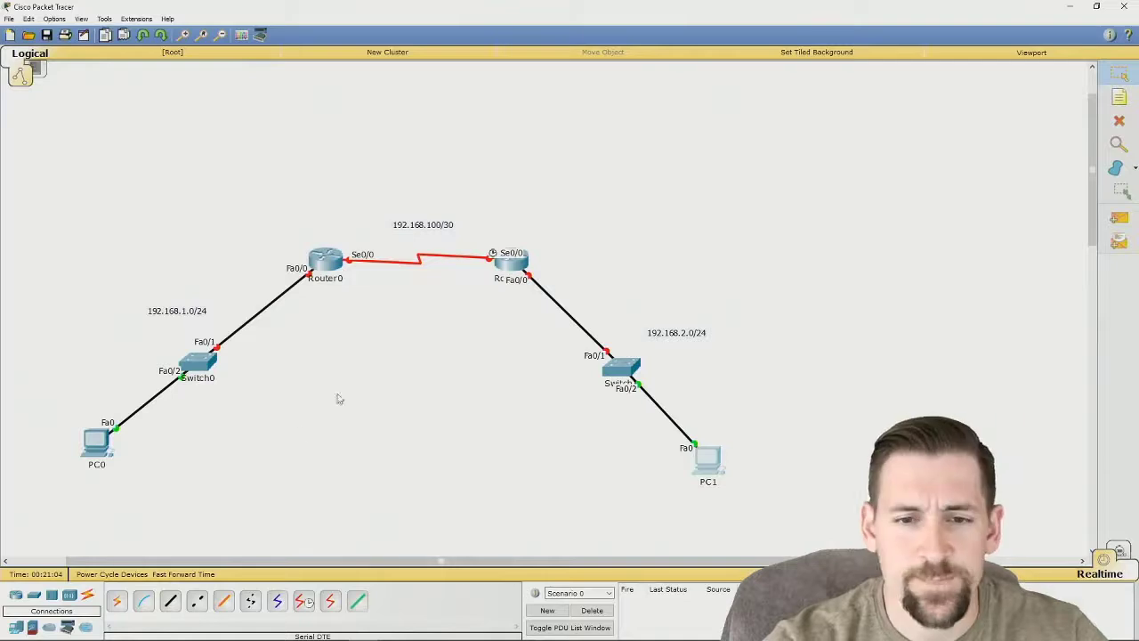
Open Router0's command line, decline the initial configuration dialog with n, and start the console session
left_click(322, 266)
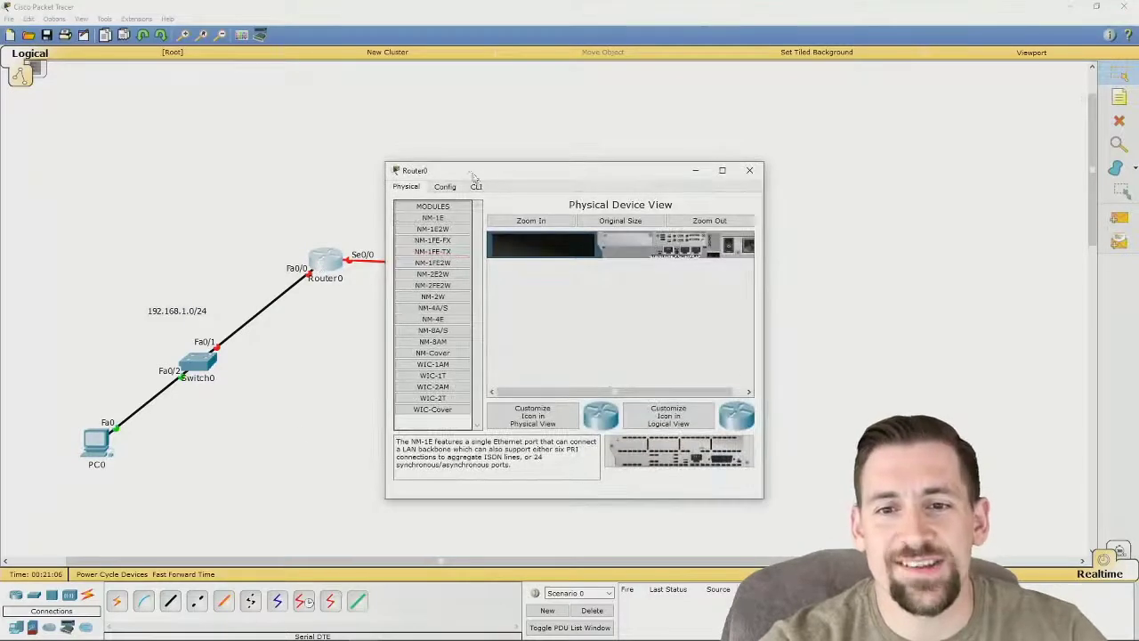
left_click_drag(470, 164, 496, 148)
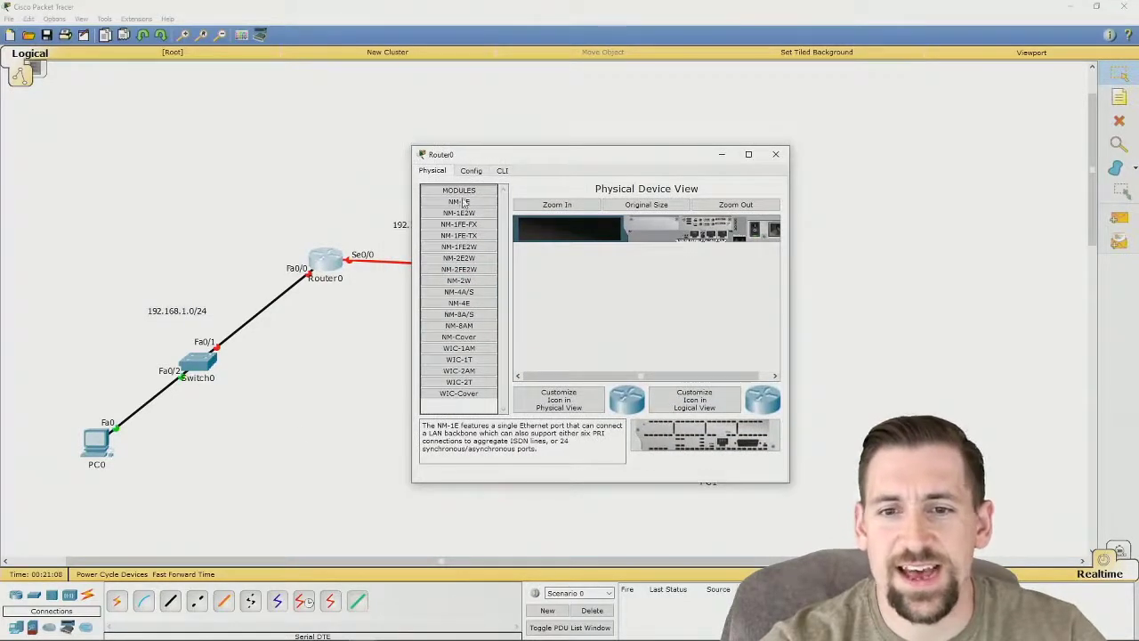
left_click(502, 170)
type("n")
key("Return")
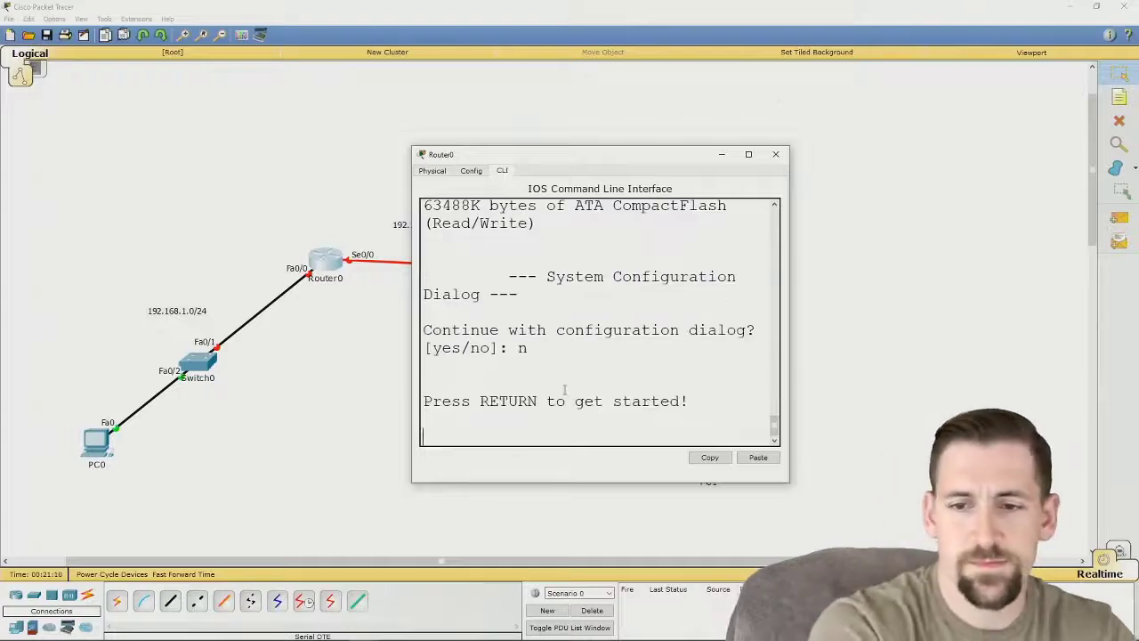
key("Return")
Enter privileged mode on Router0 with enable, and global configuration mode with conf t
type("enabl")
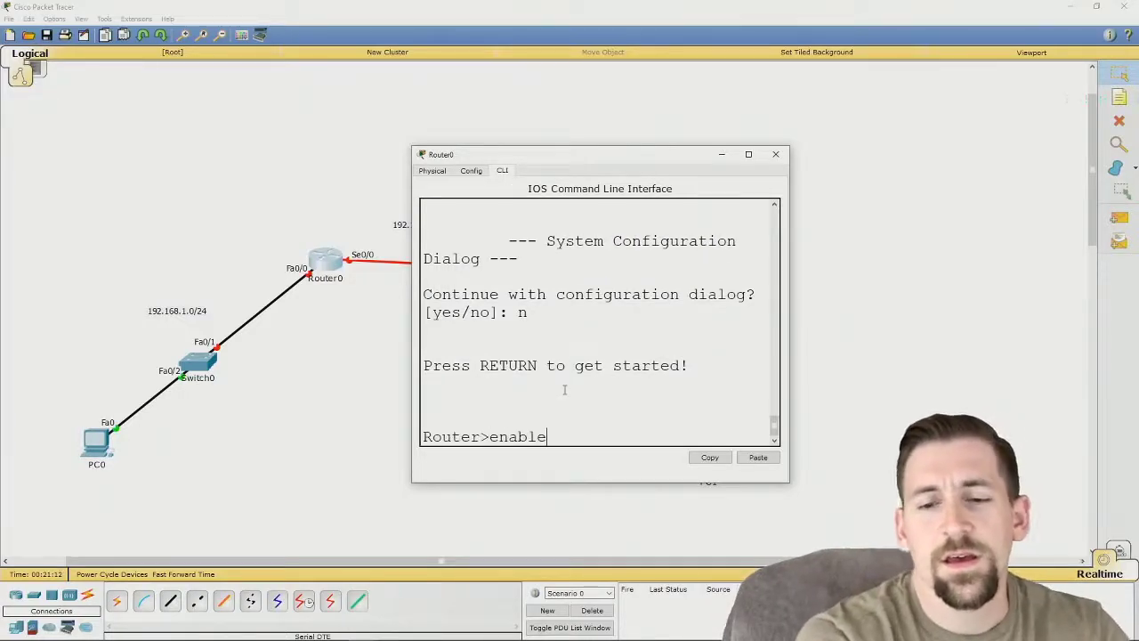
type("e")
key("Return")
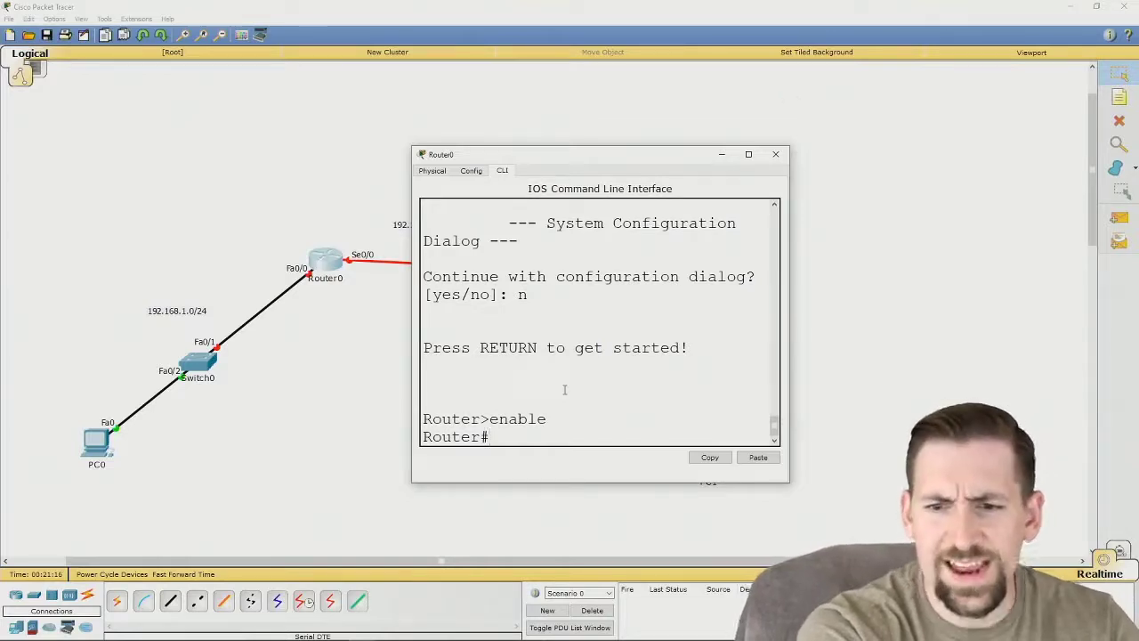
type("conf ")
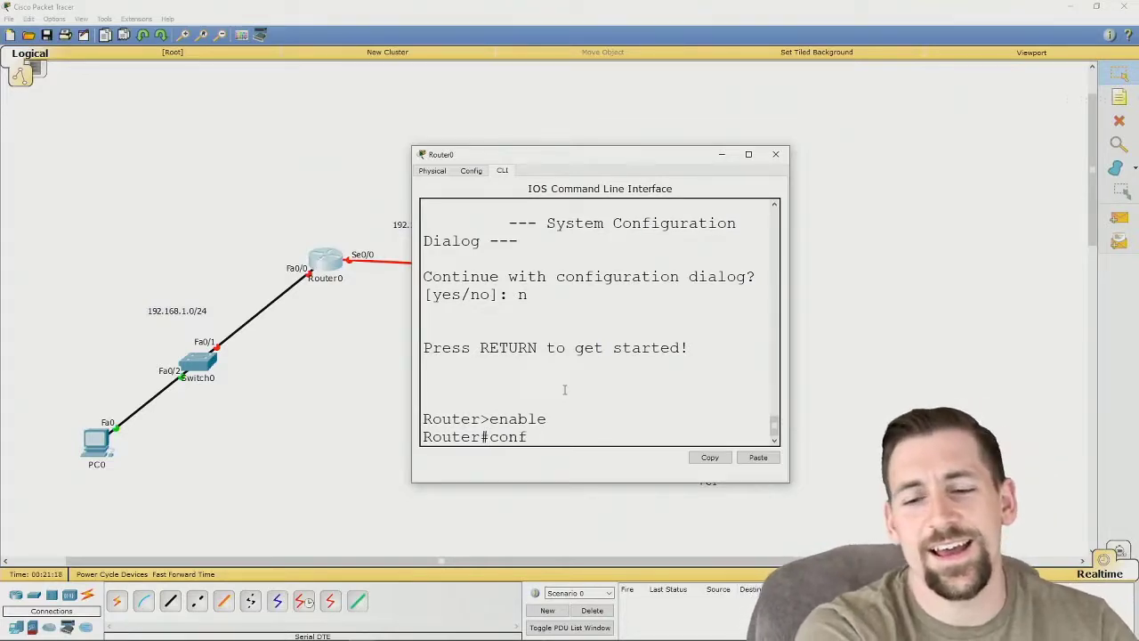
type("t")
key("Return")
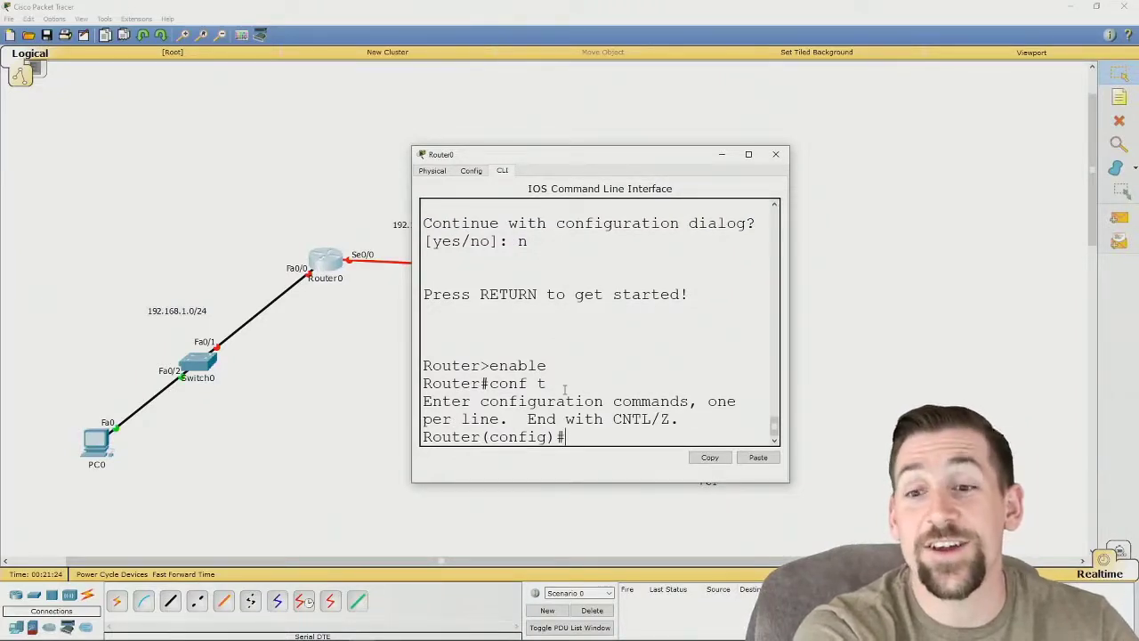
Assign Router0's fa0/0 interface the IP address 192.168.1.1 with subnet mask 255.255.255.0
type("int fa")
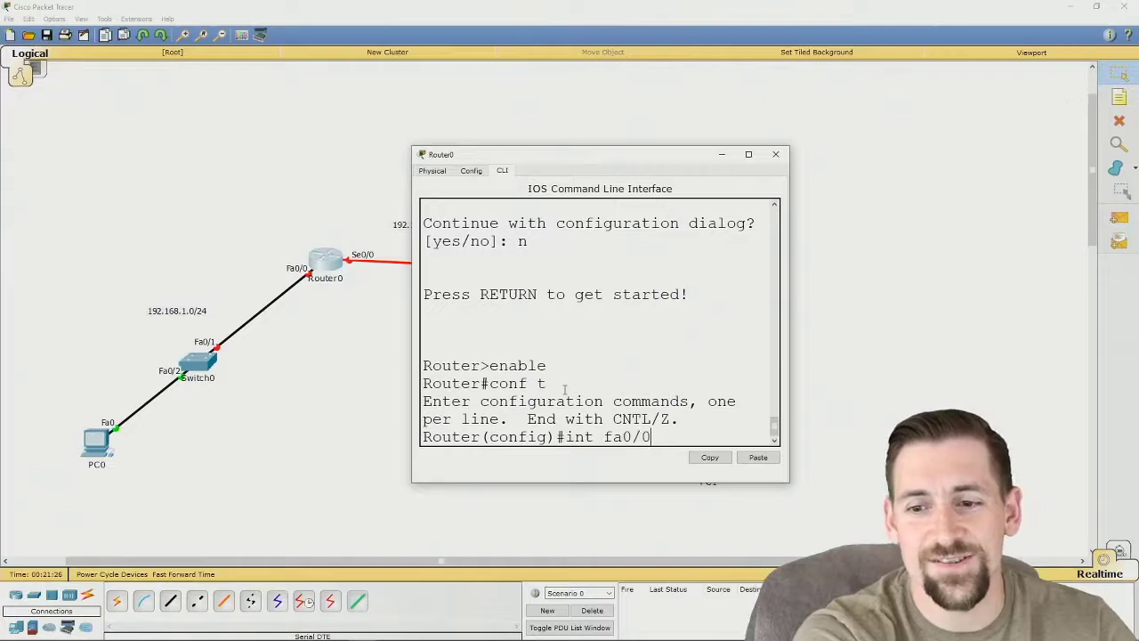
type("0/0")
key("Return")
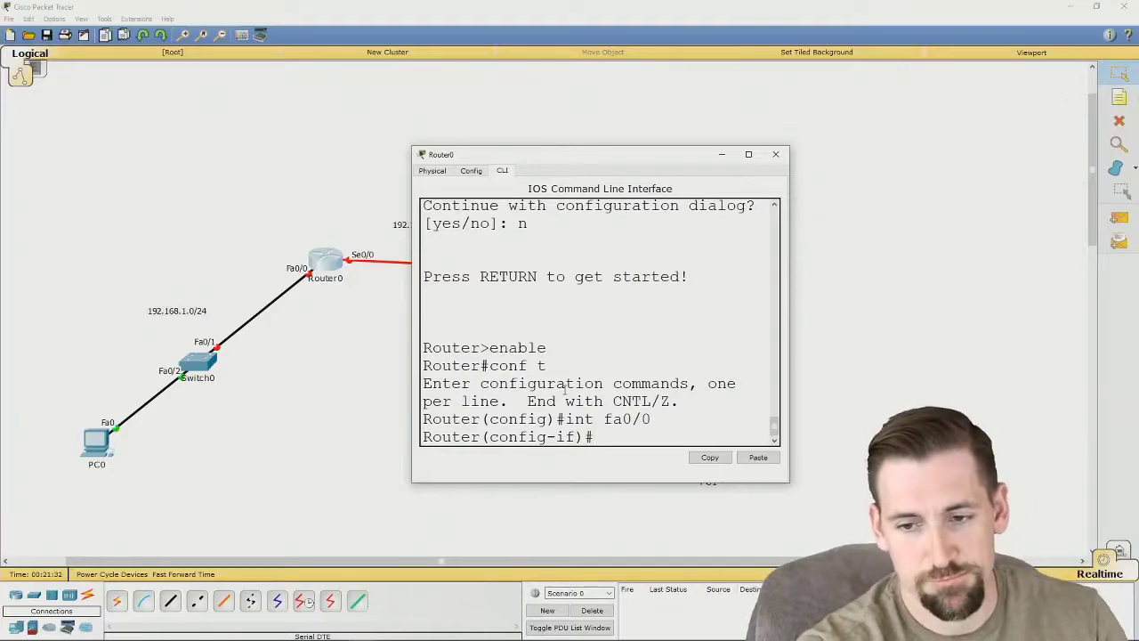
type("ip add")
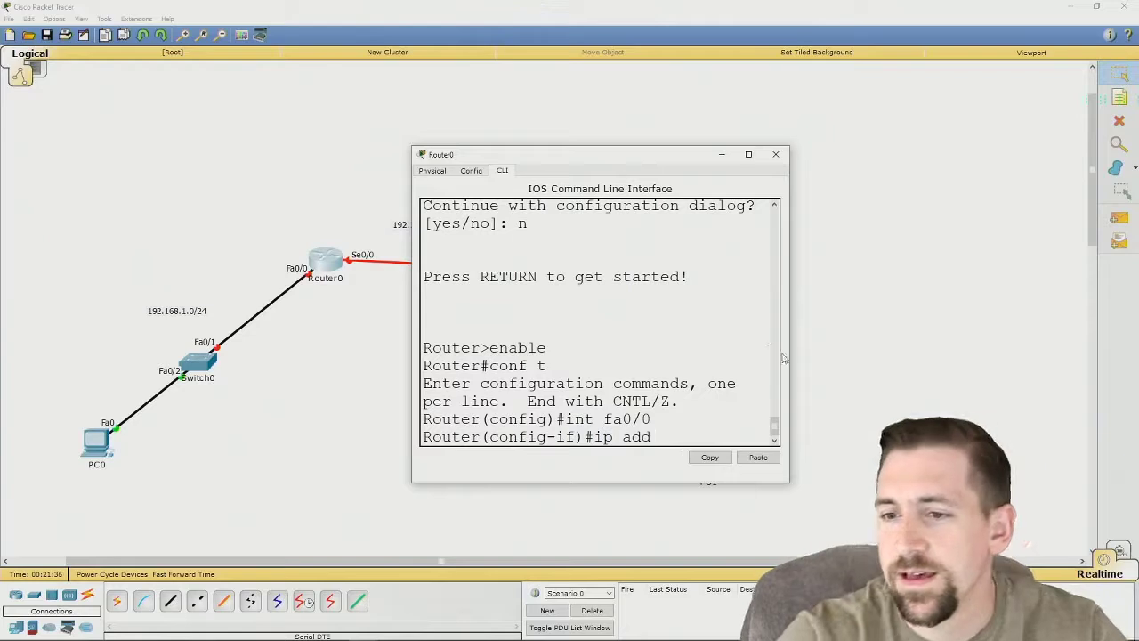
left_click_drag(789, 356, 1097, 354)
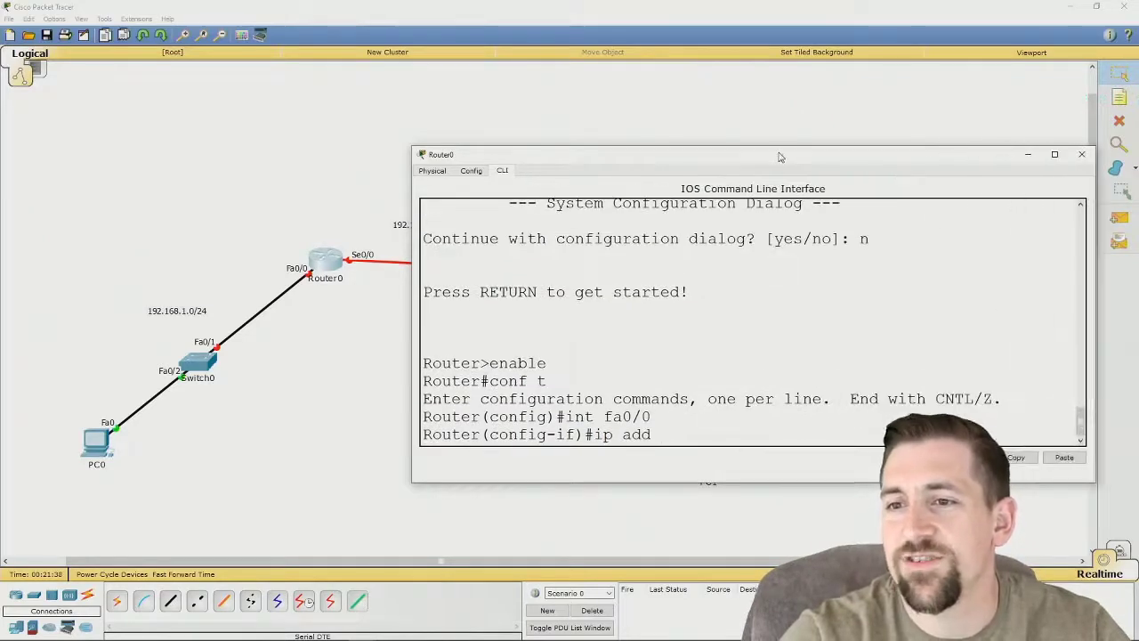
left_click_drag(782, 155, 633, 147)
type("192.168")
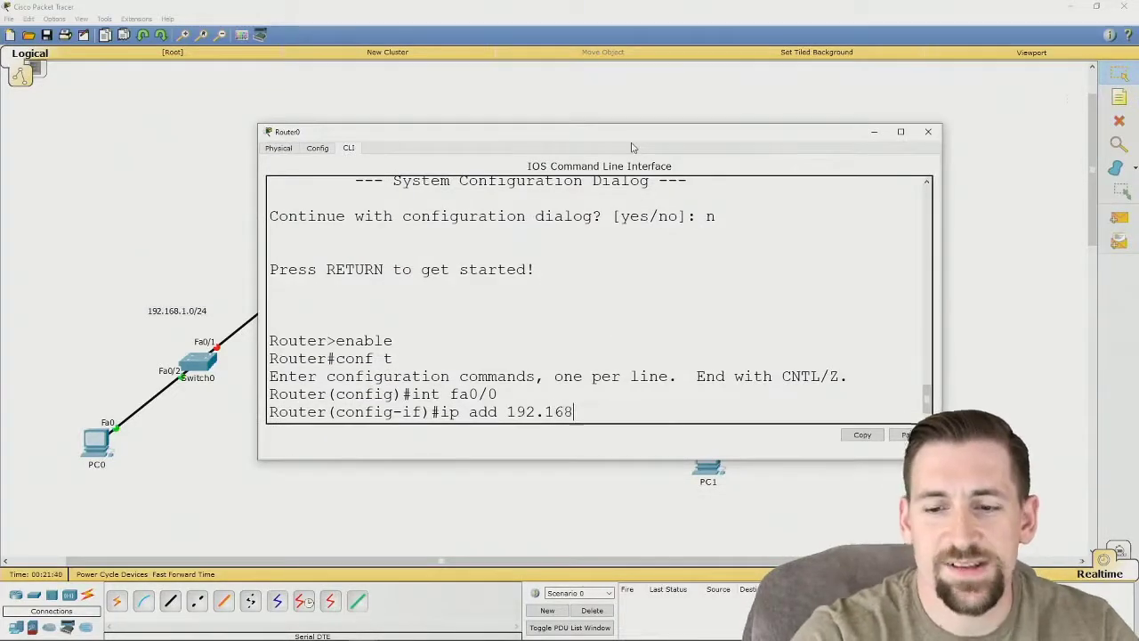
type(".1")
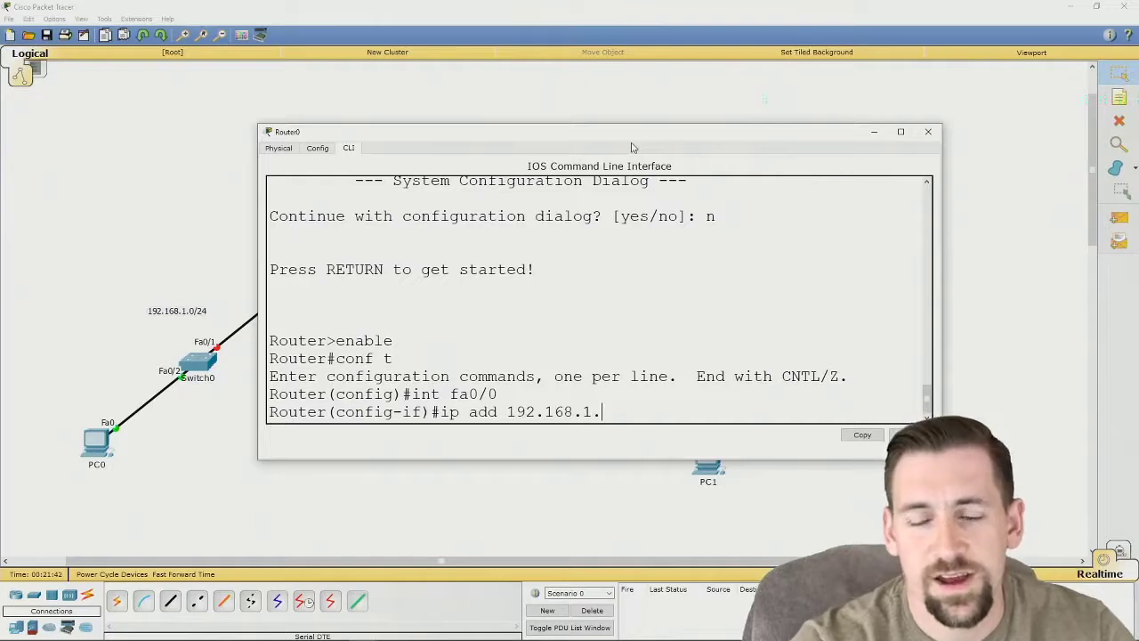
type(".1 255.255.255")
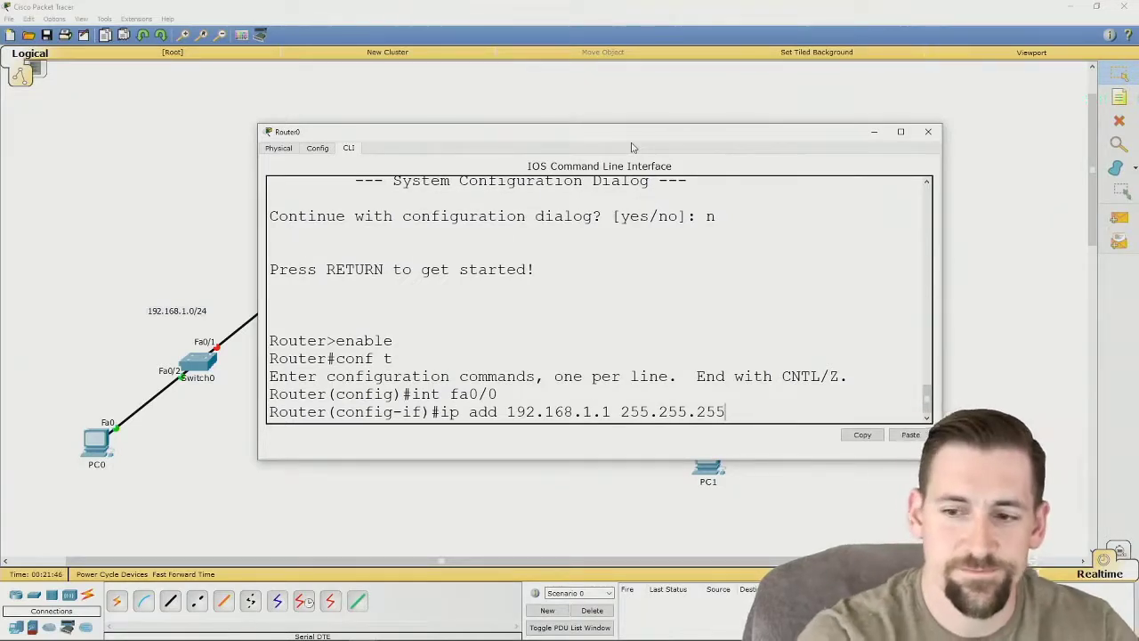
type("8.")
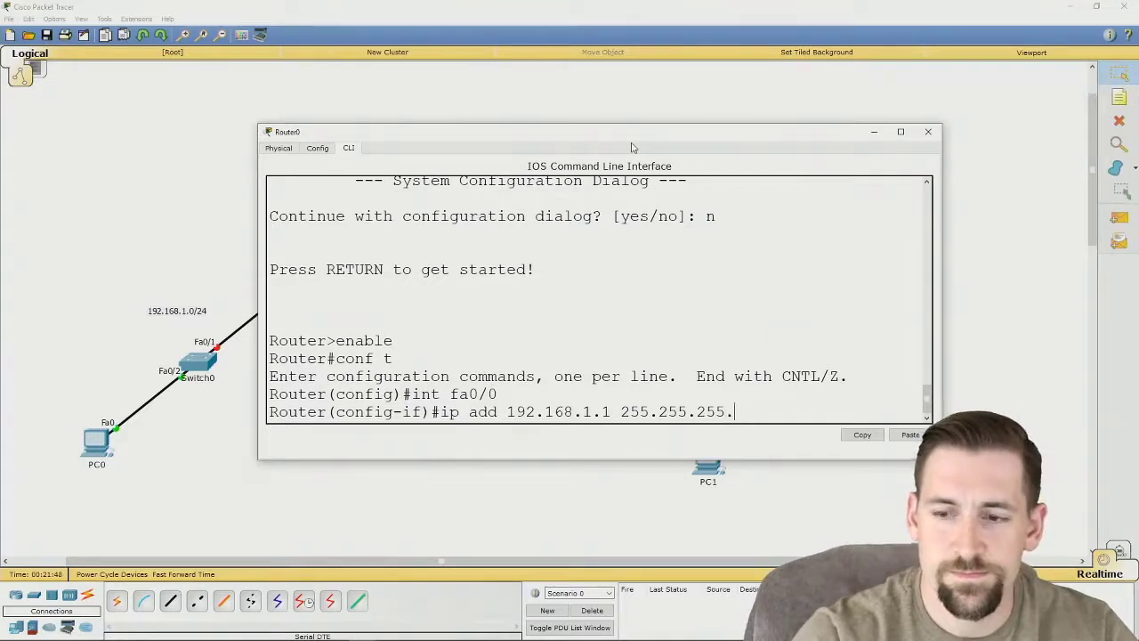
type("0")
key("Return")
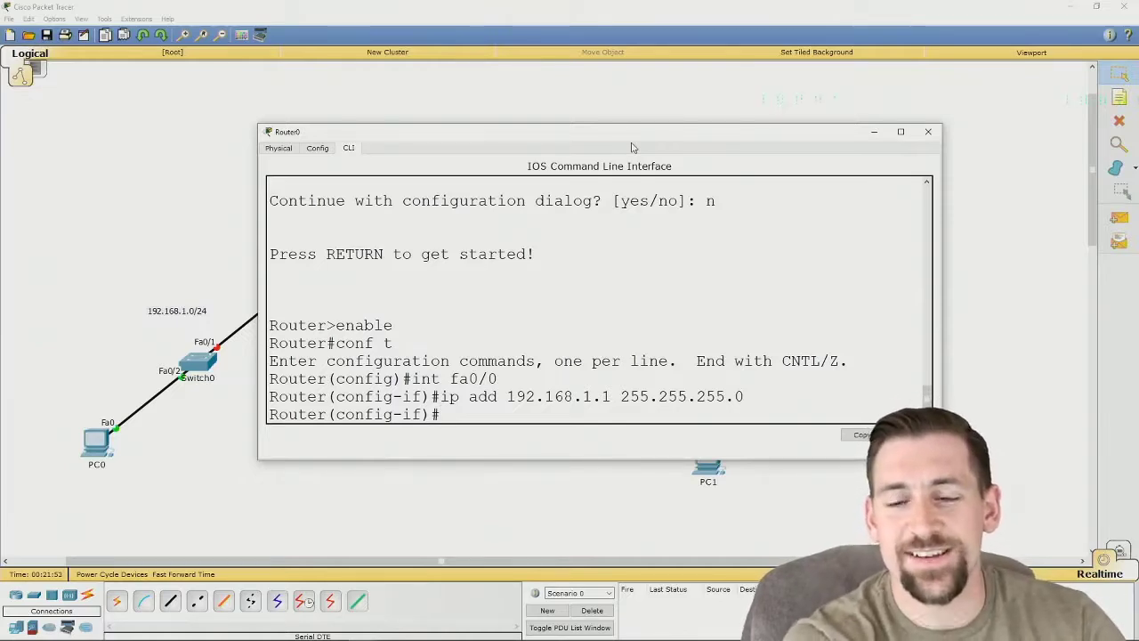
Enable Router0's fa0/0 interface with no shutdown, check its link in the topology, and close the router's window
type("no")
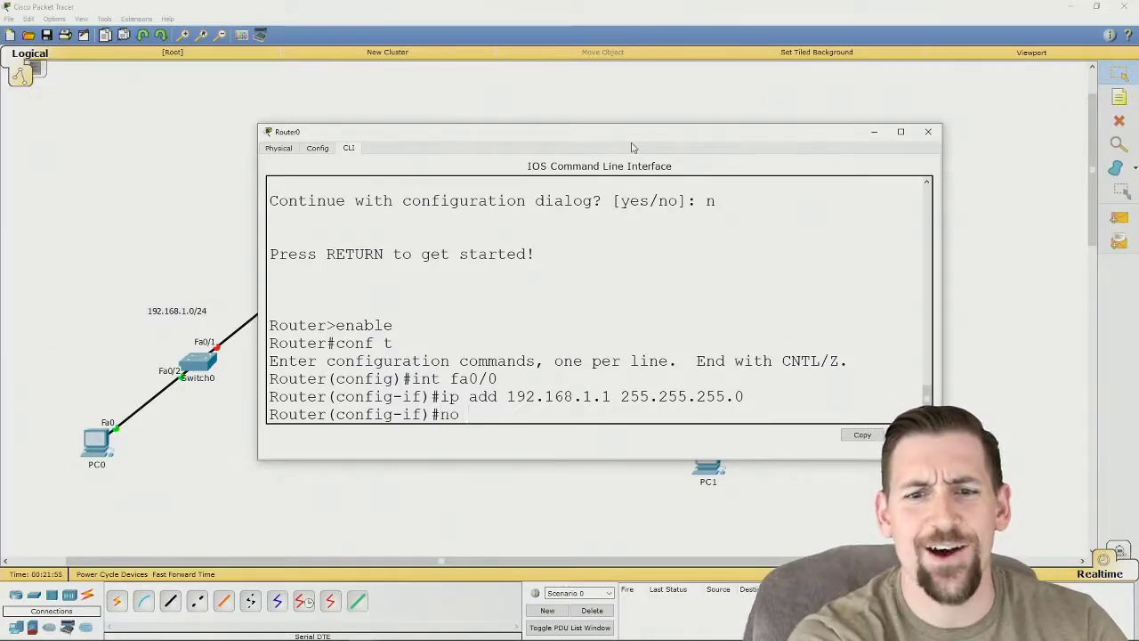
type(" shutdown")
key("Return")
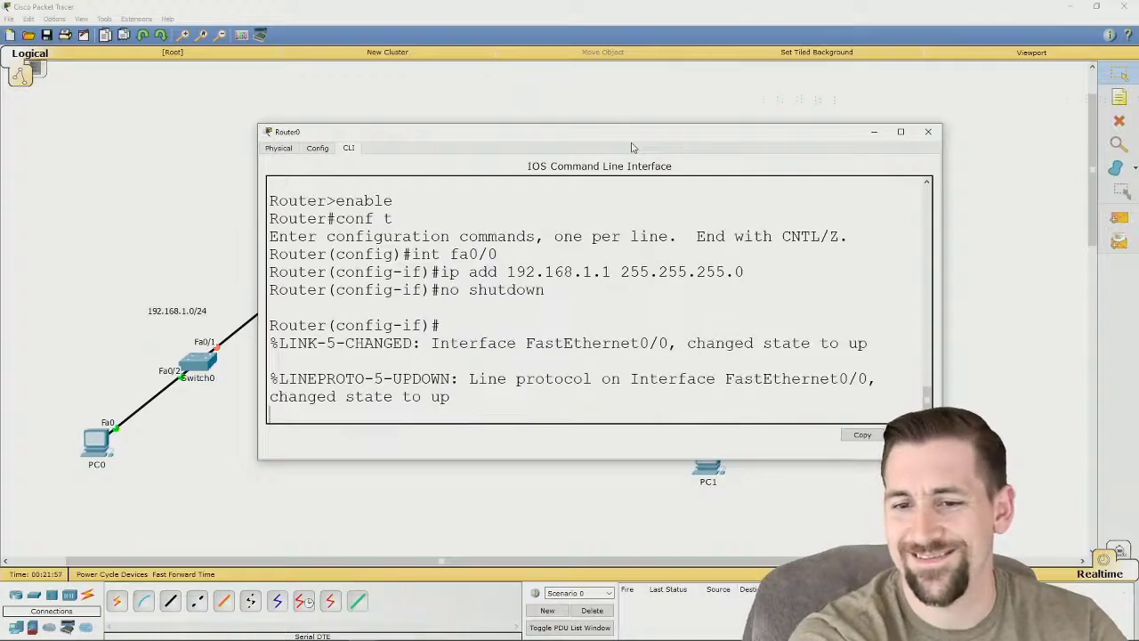
key("Return")
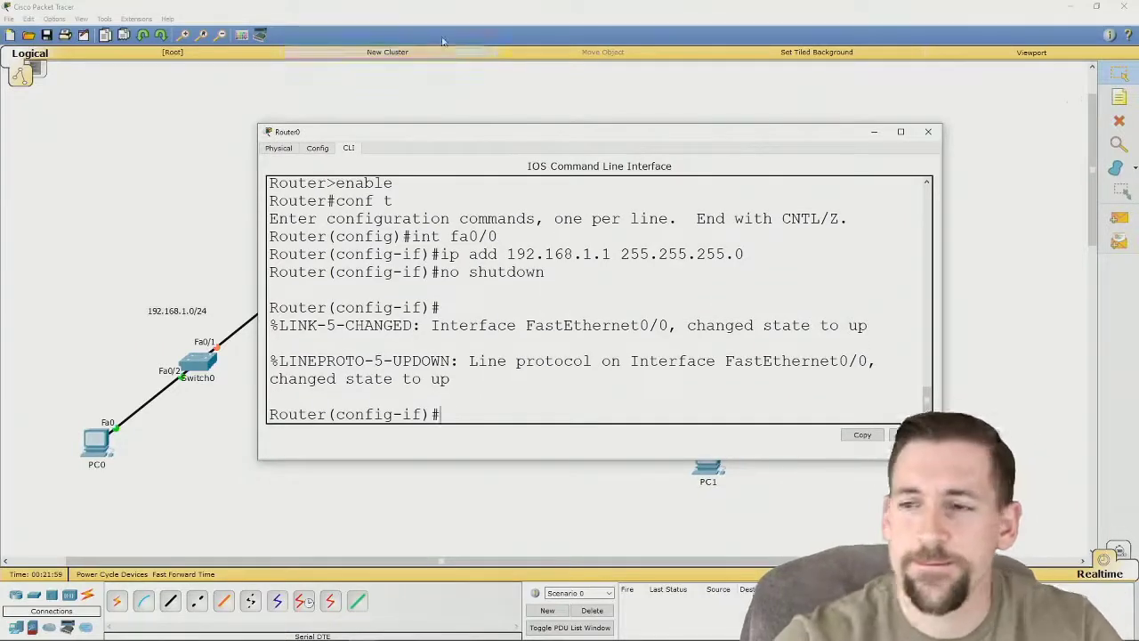
left_click(875, 132)
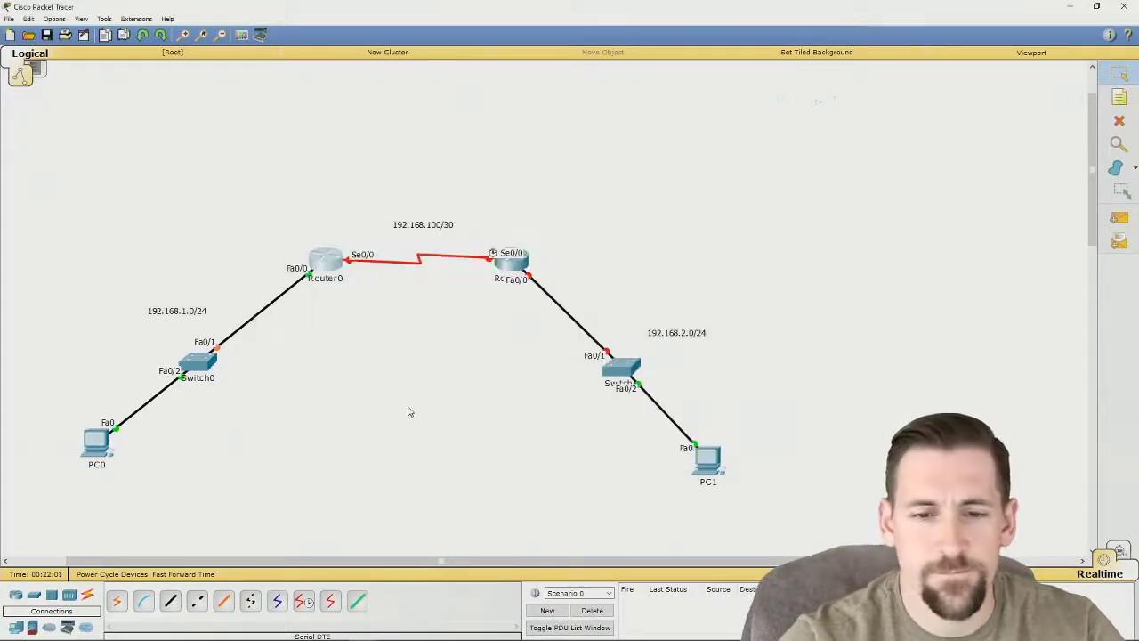
left_click(319, 269)
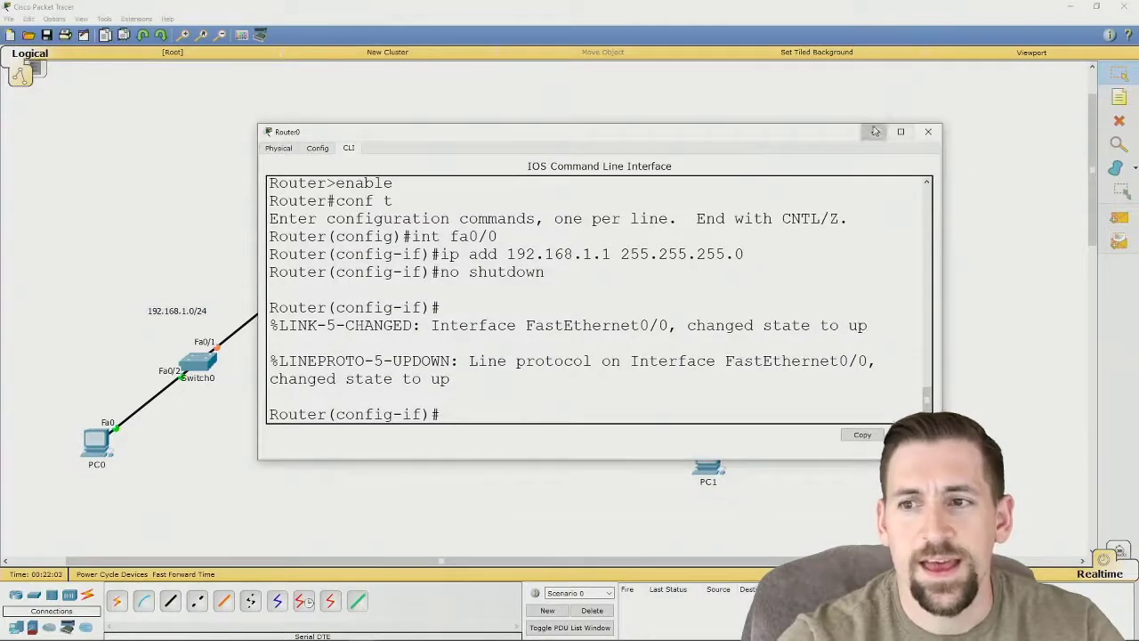
left_click(928, 131)
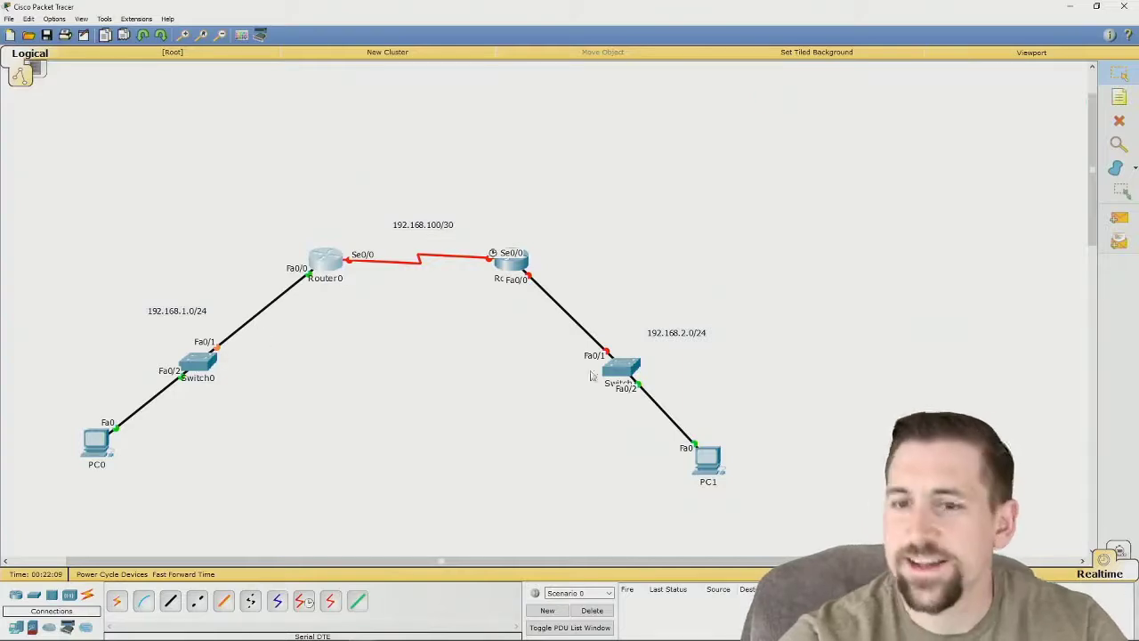
Open Router1's command line, decline the initial configuration dialog with n, and start the console session
left_click(521, 270)
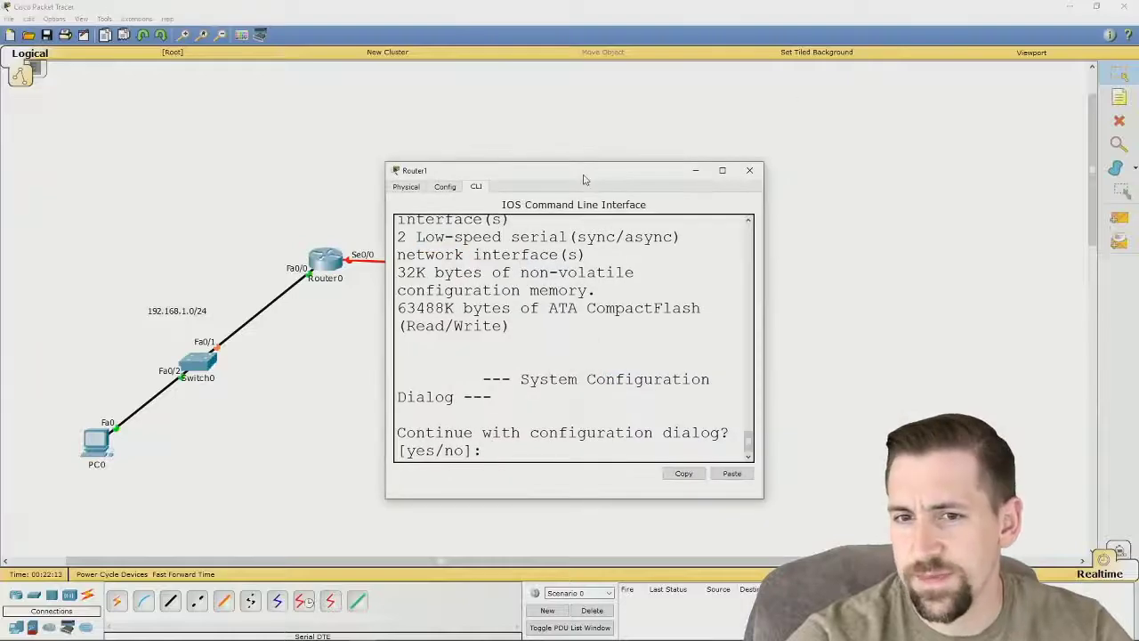
left_click_drag(584, 178, 300, 166)
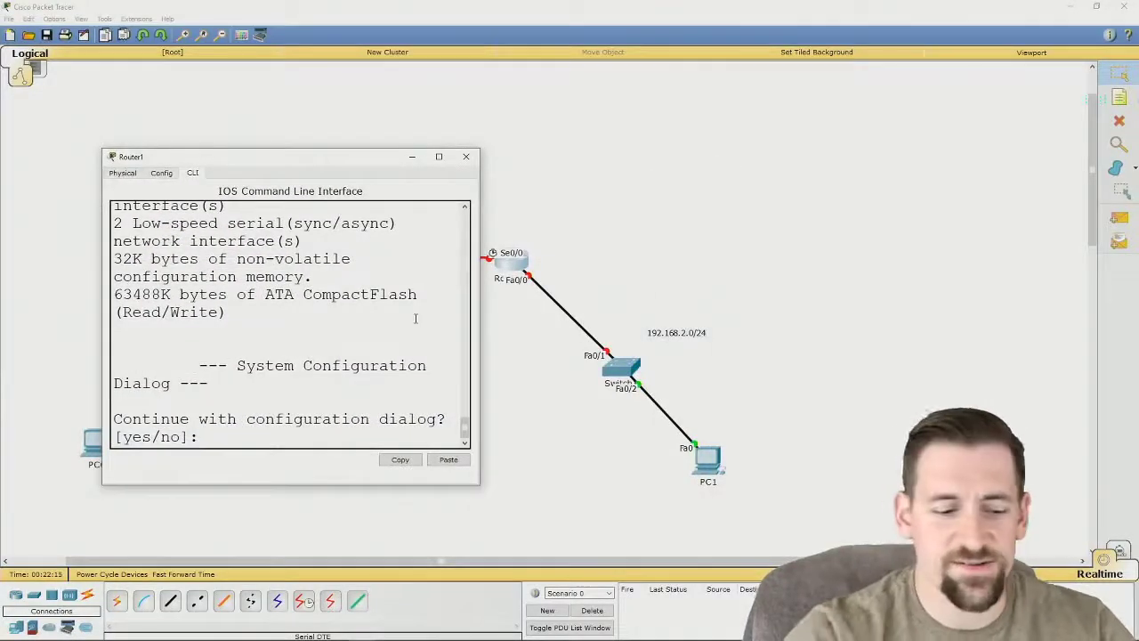
type("n")
key("BackSpace")
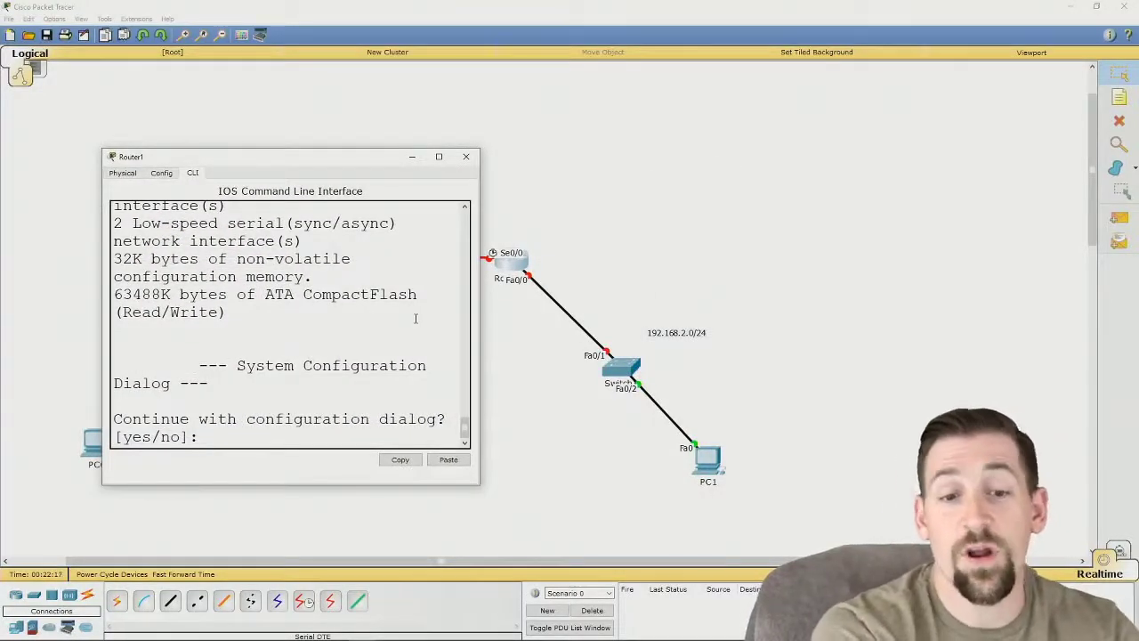
key("Return")
key("Return")
Enter privileged mode on Router1 with enable, and global configuration mode with conf t
type("enable")
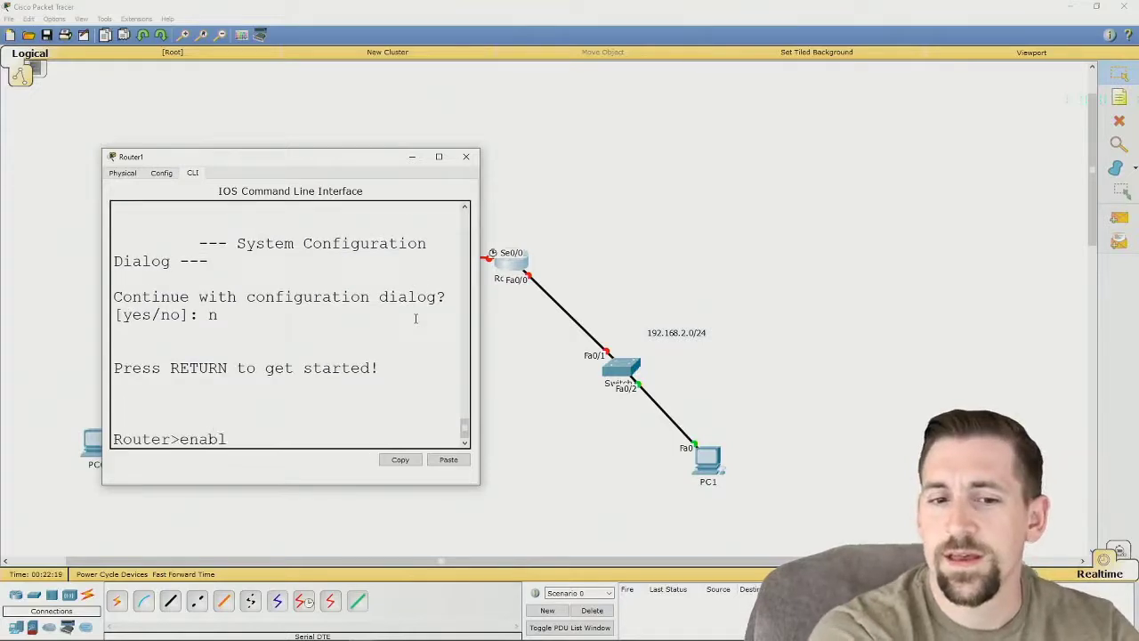
key("Return")
type("conf")
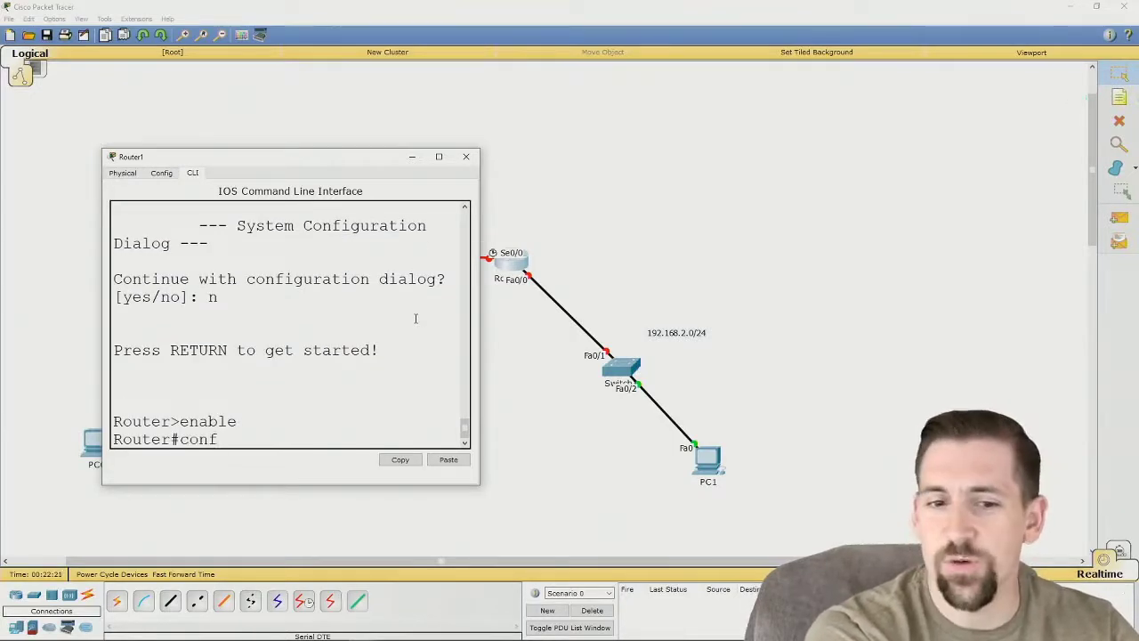
type(" t")
key("Return")
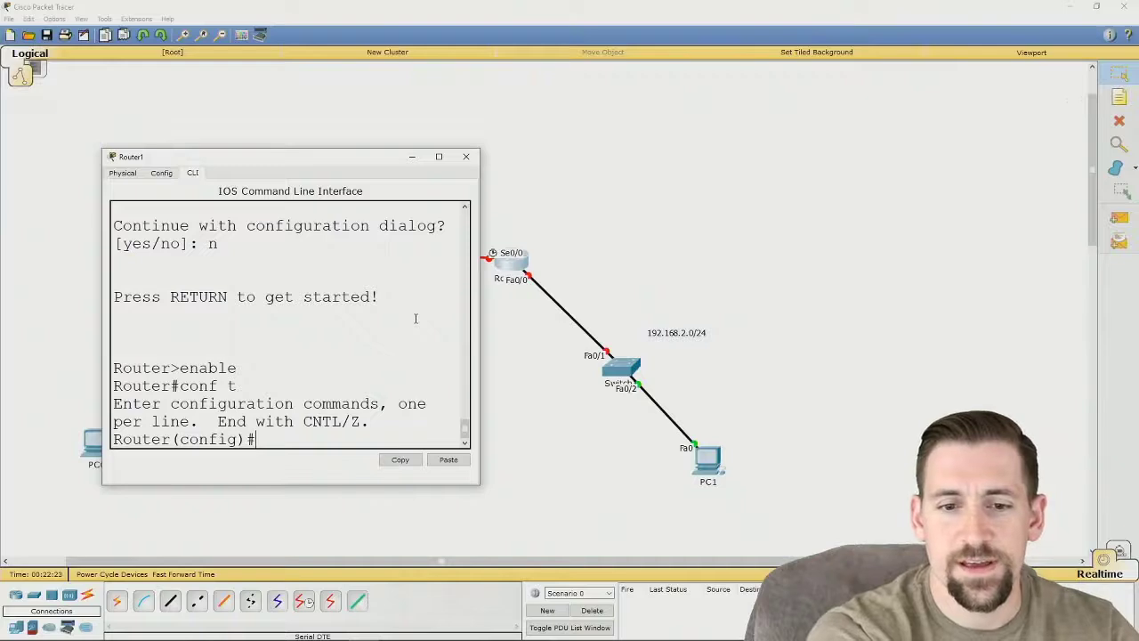
Assign Router1's fa0/0 interface the IP address 192.168.2.1 with subnet mask 255.255.255.0
type("int ffa0")
key("BackSpace")
key("BackSpace")
key("BackSpace")
type("a0")
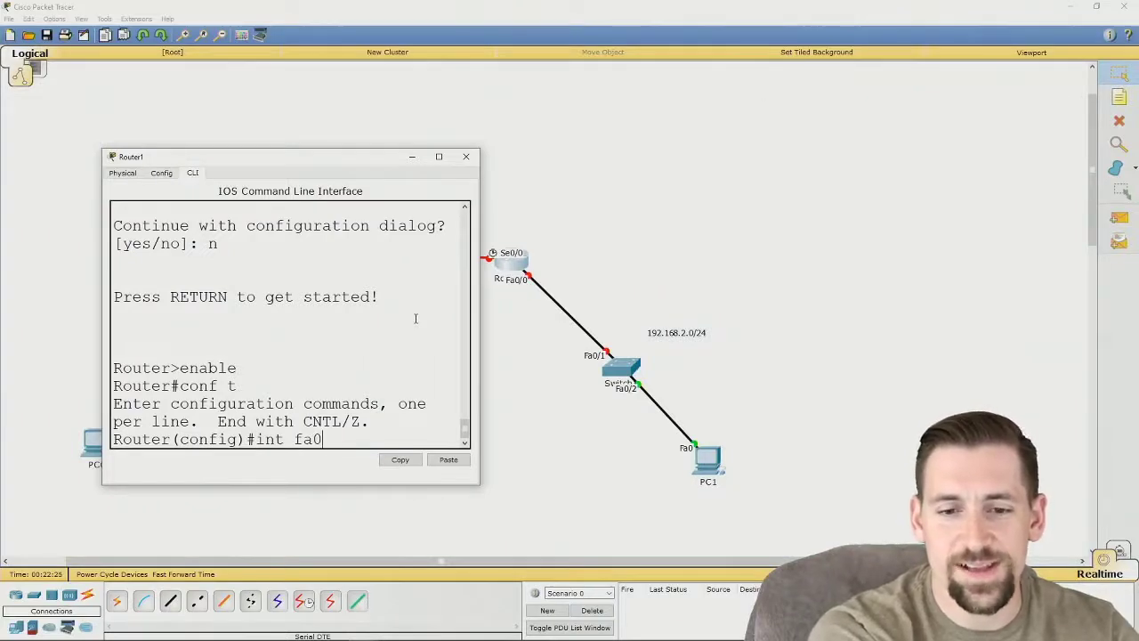
type("/0")
key("Return")
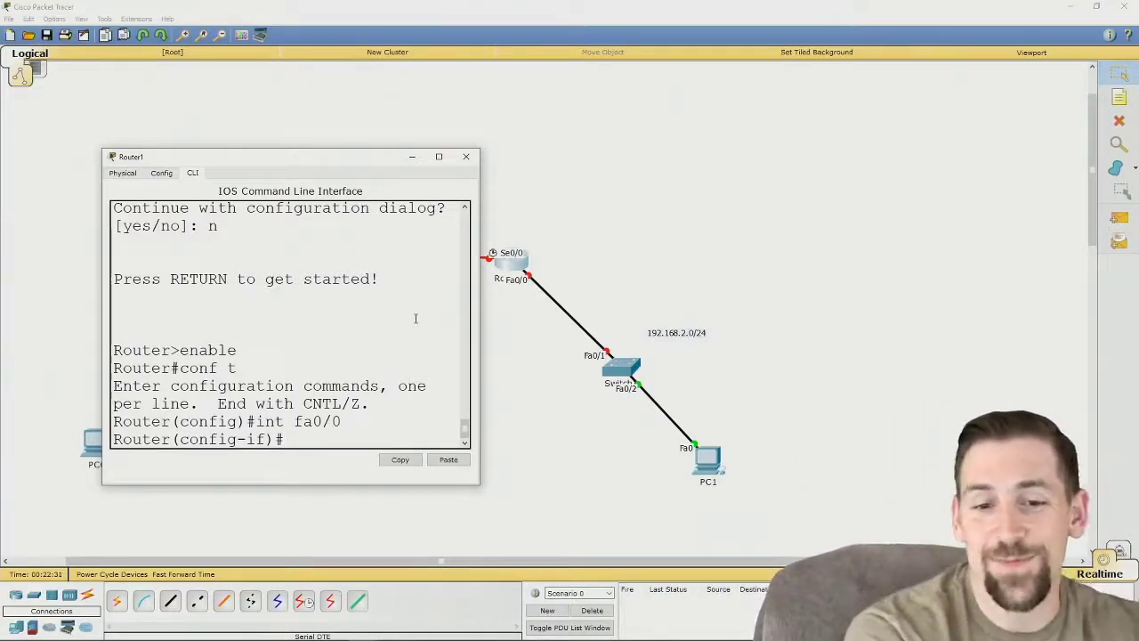
type("ip")
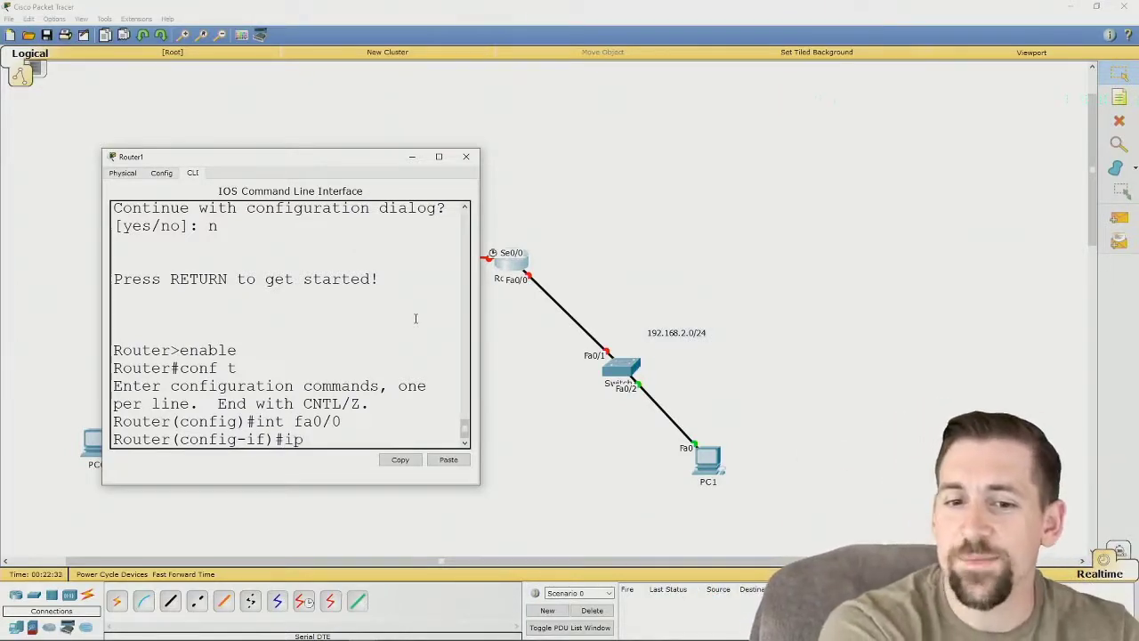
type(" add")
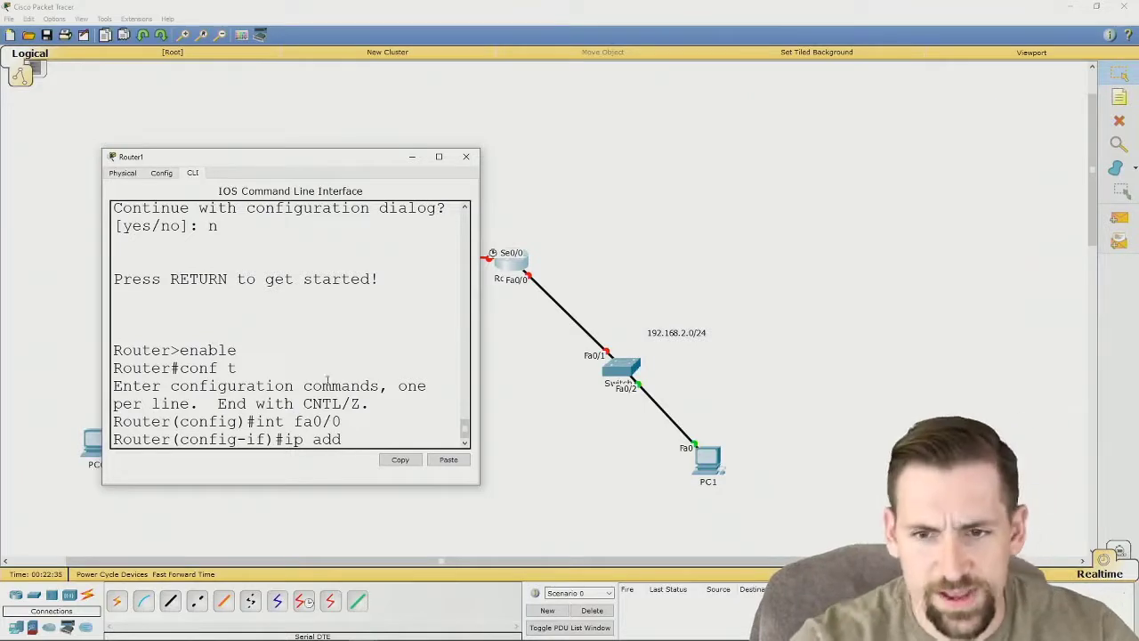
left_click_drag(480, 326, 897, 309)
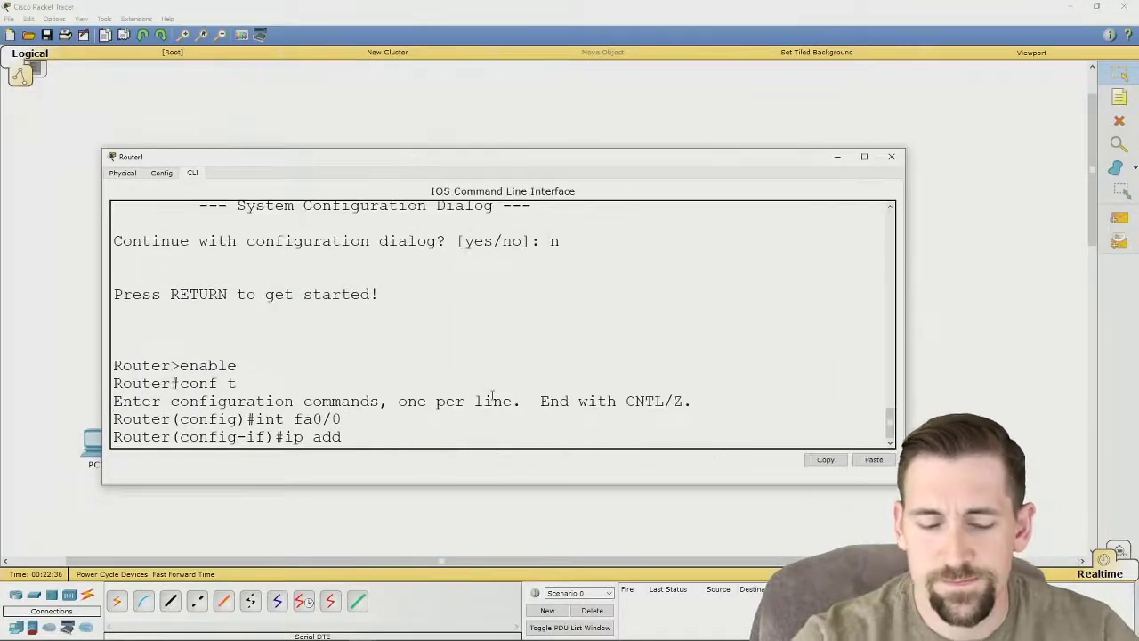
type("192.168.")
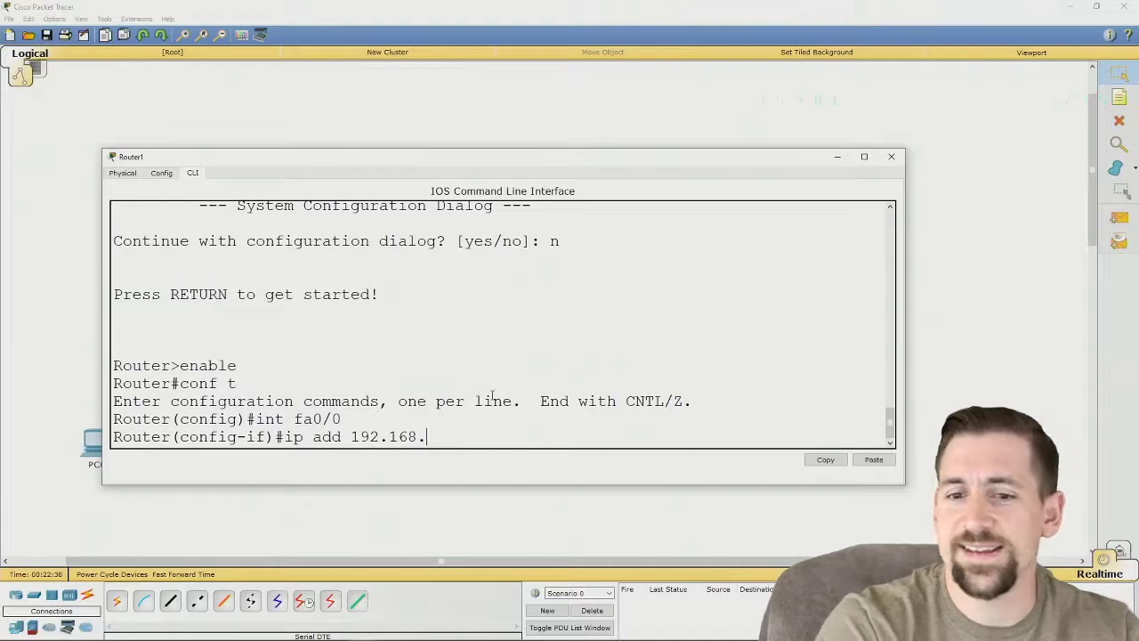
type("2.1")
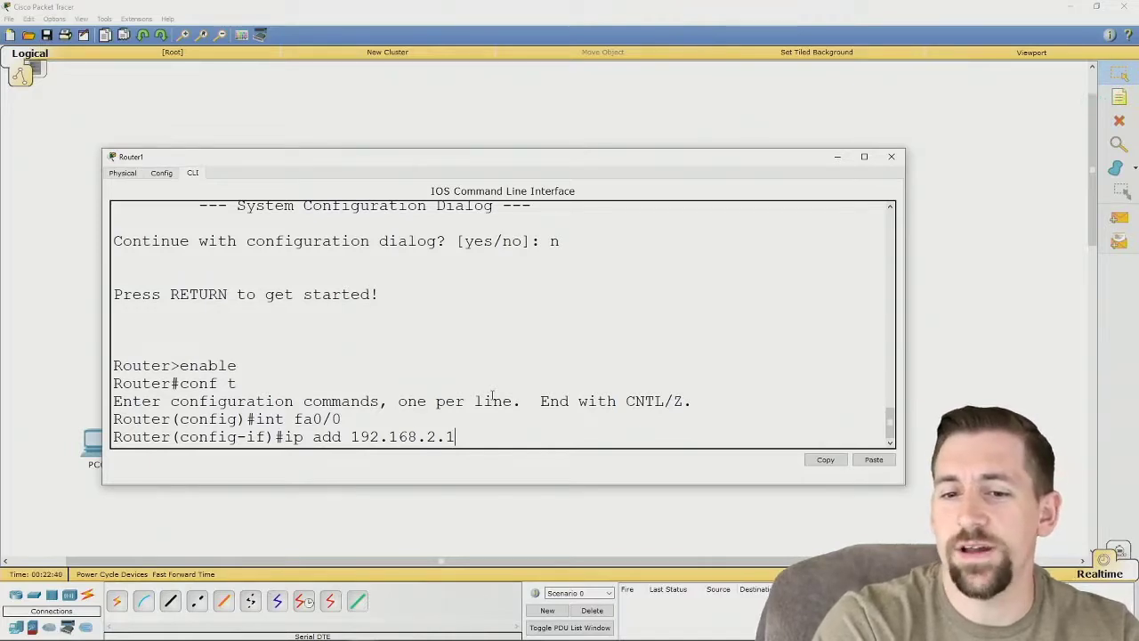
type(" 255")
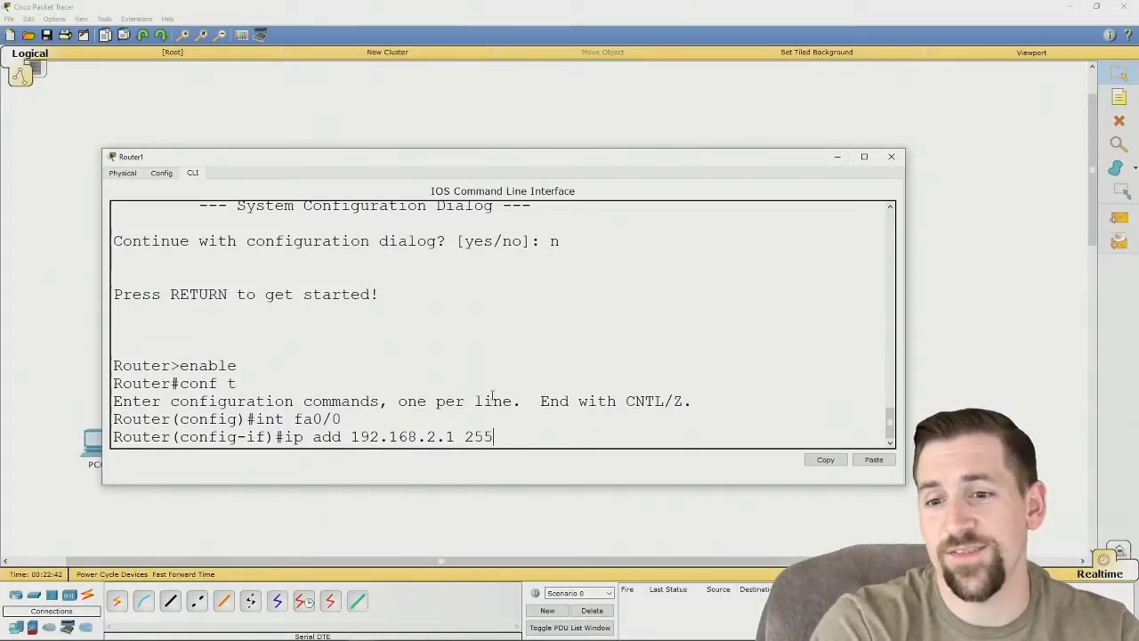
type(".255.255.0")
key("Return")
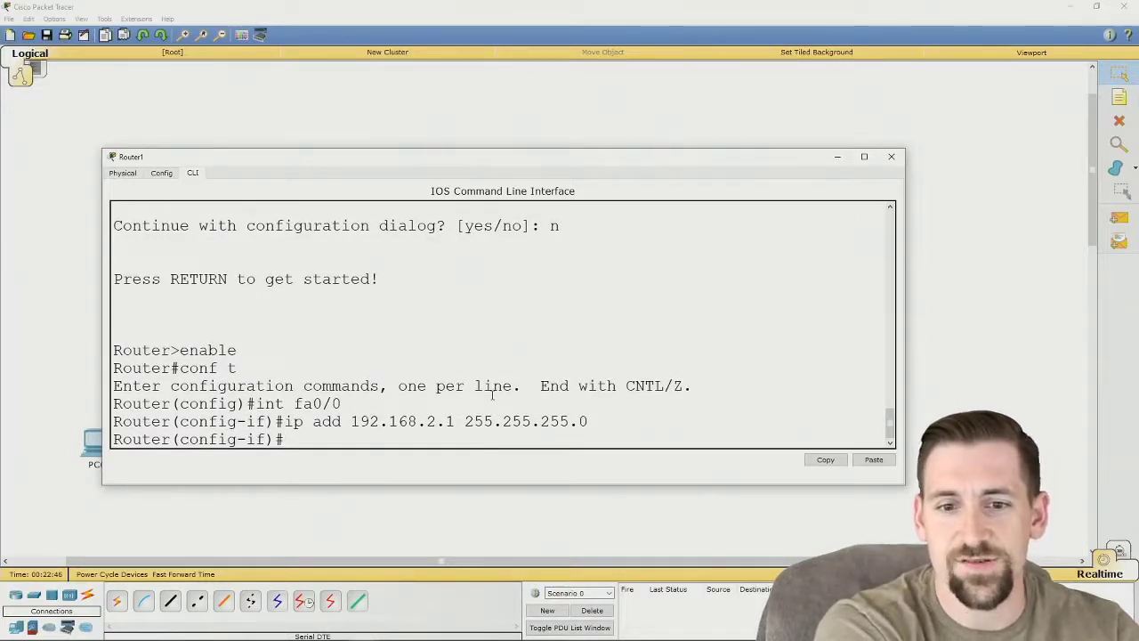
Enable Router1's fa0/0 interface with no shutdown and close the router's window
type("n")
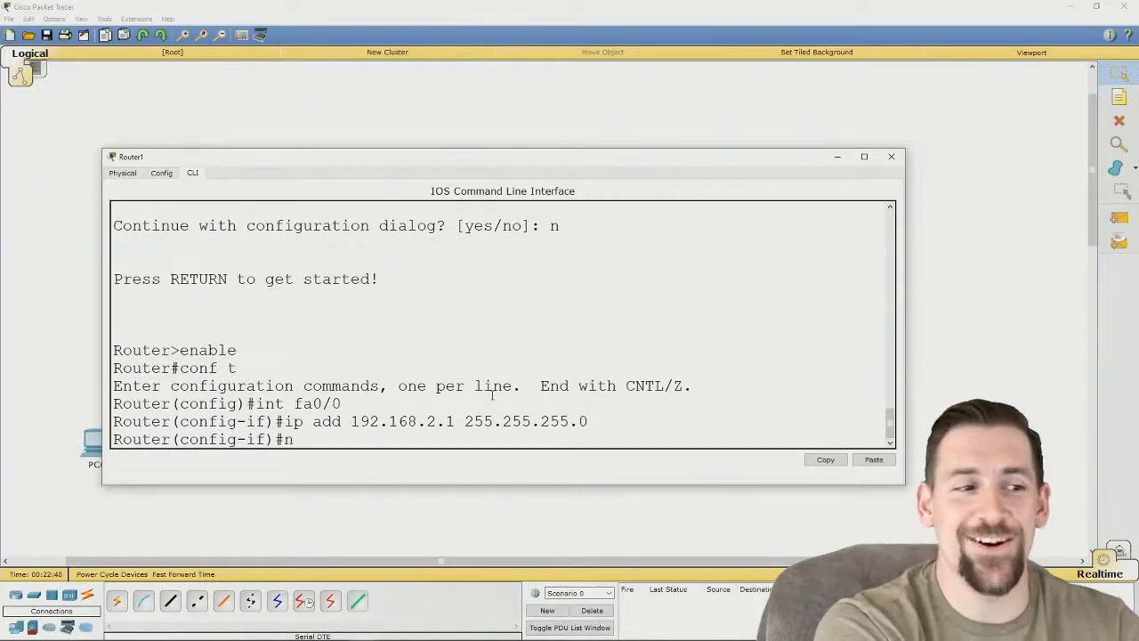
type("o shutdown")
key("Return")
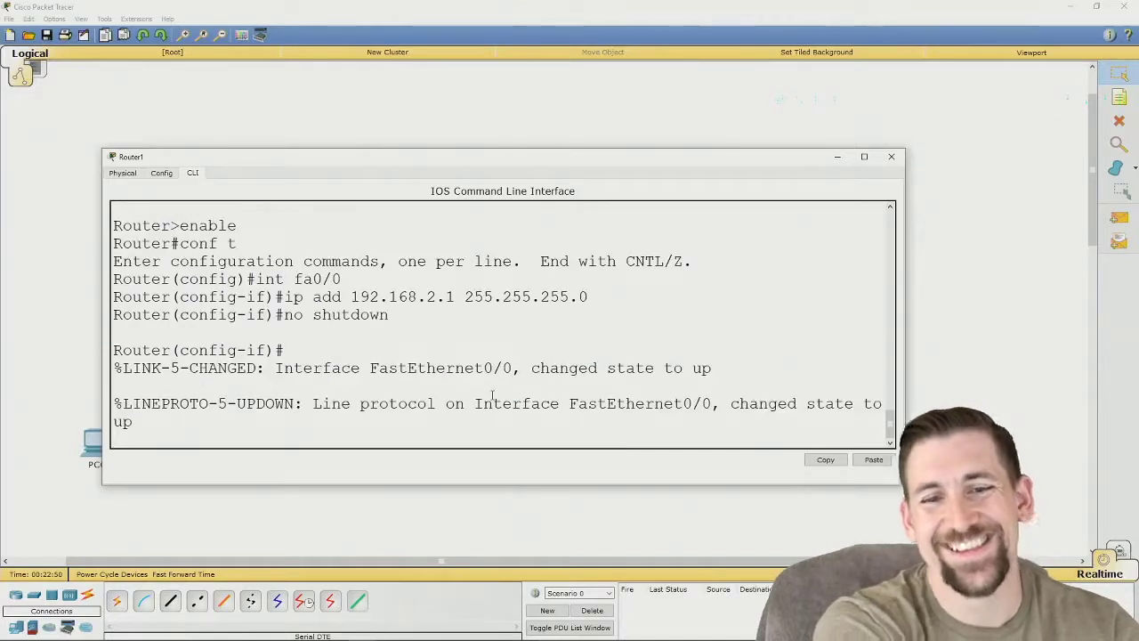
left_click(891, 157)
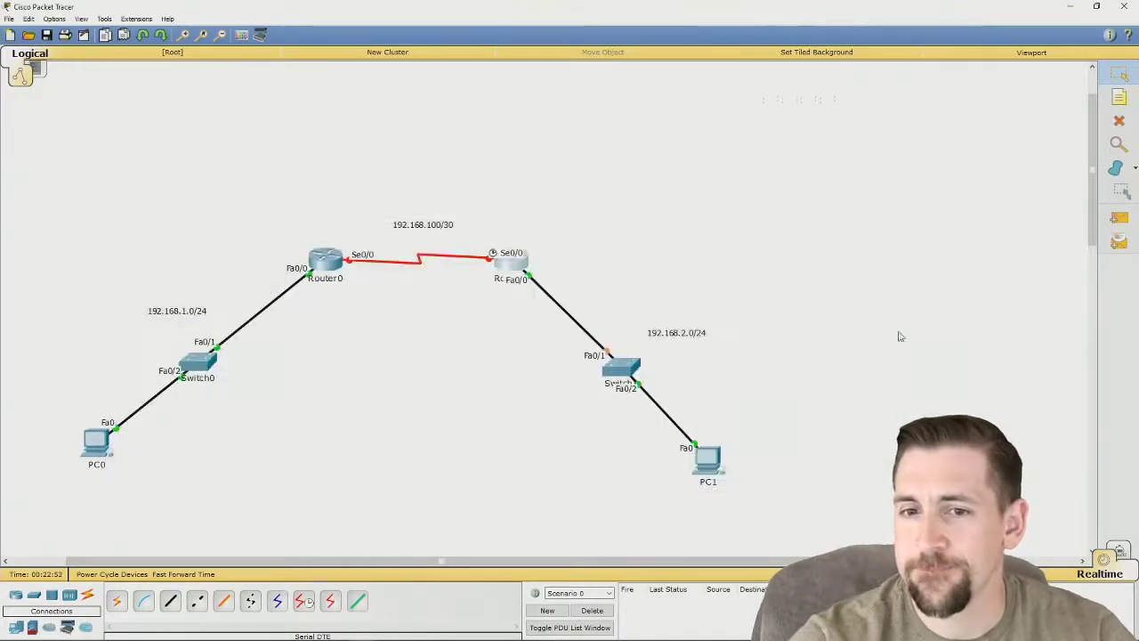
Correct the network label above the serial link between the routers to 192.168.100.0/30
double_click(438, 225)
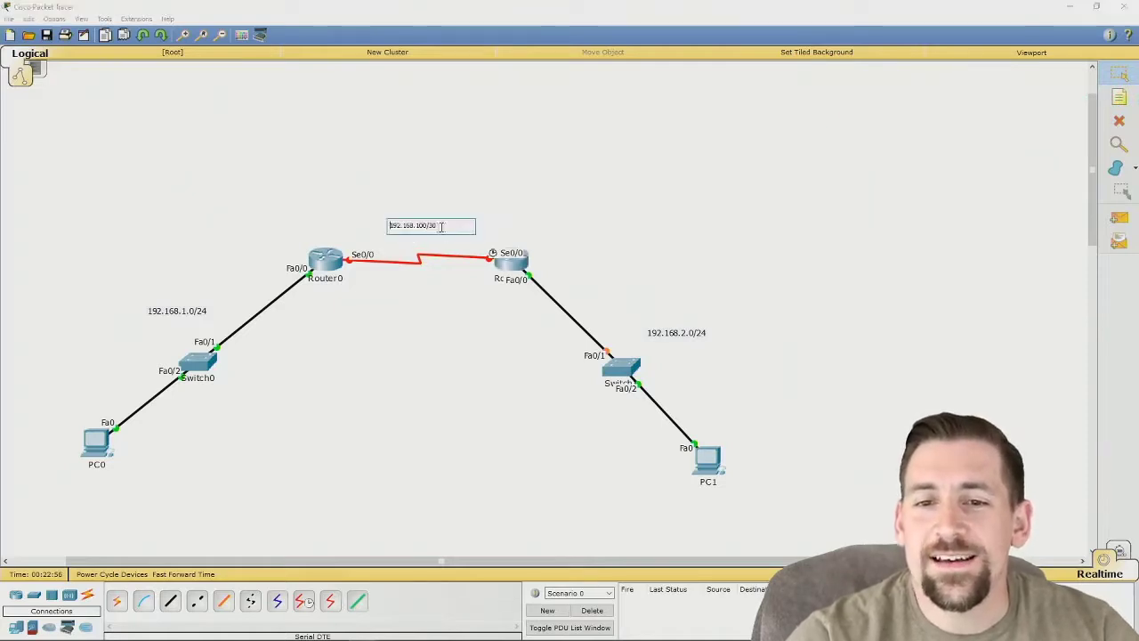
left_click(553, 226)
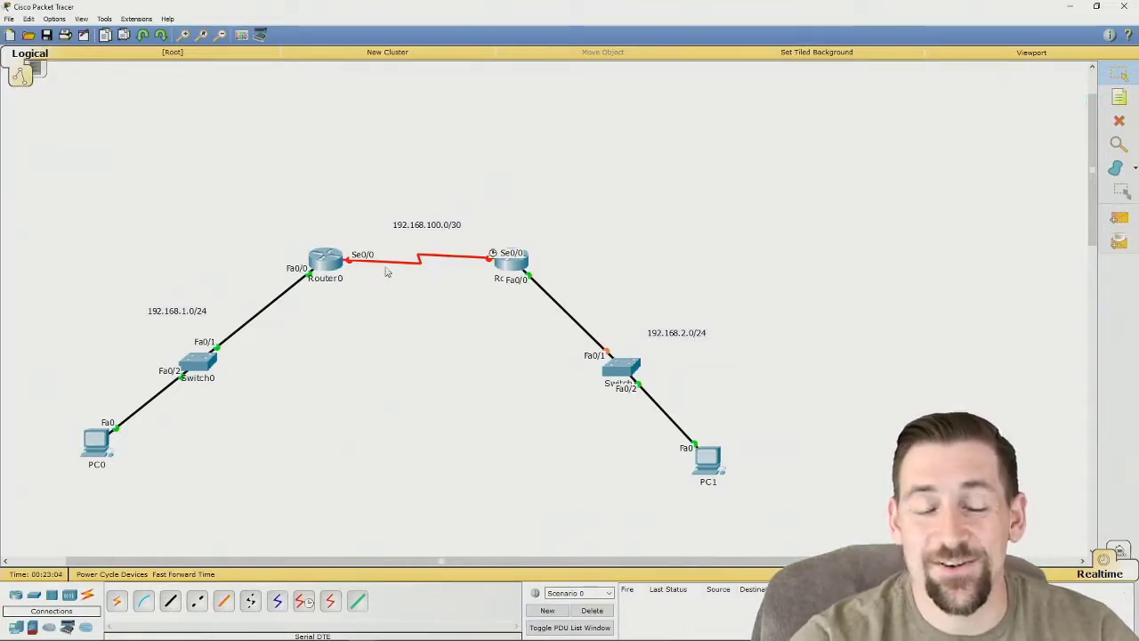
Open Router0's command line and enter interface configuration mode for its serial port with int s0/0
left_click(322, 261)
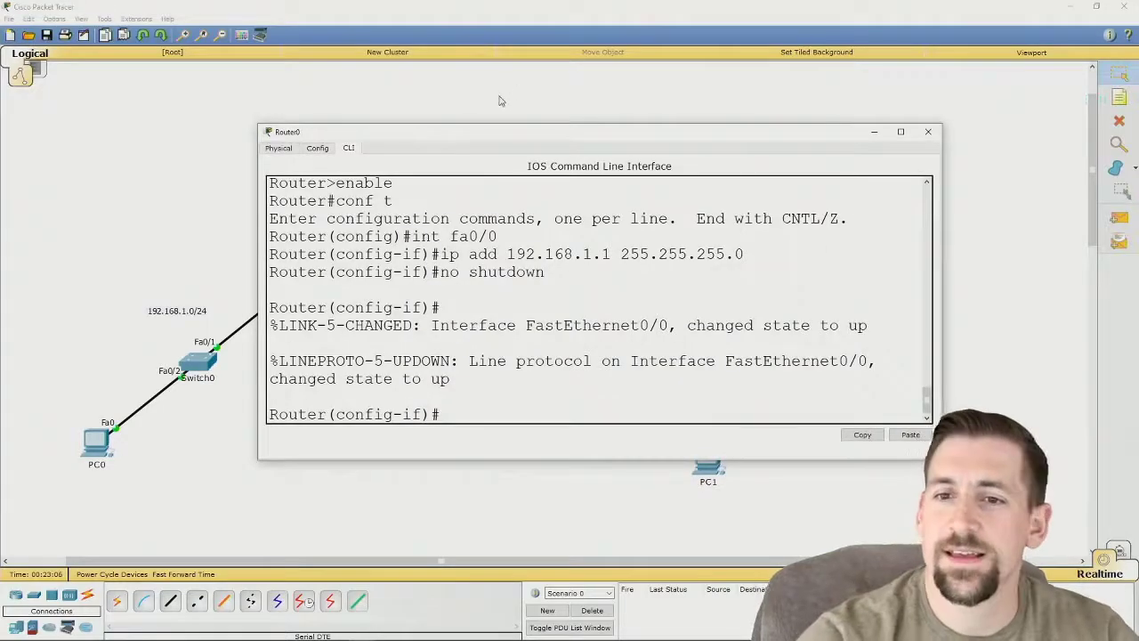
left_click_drag(480, 143, 365, 209)
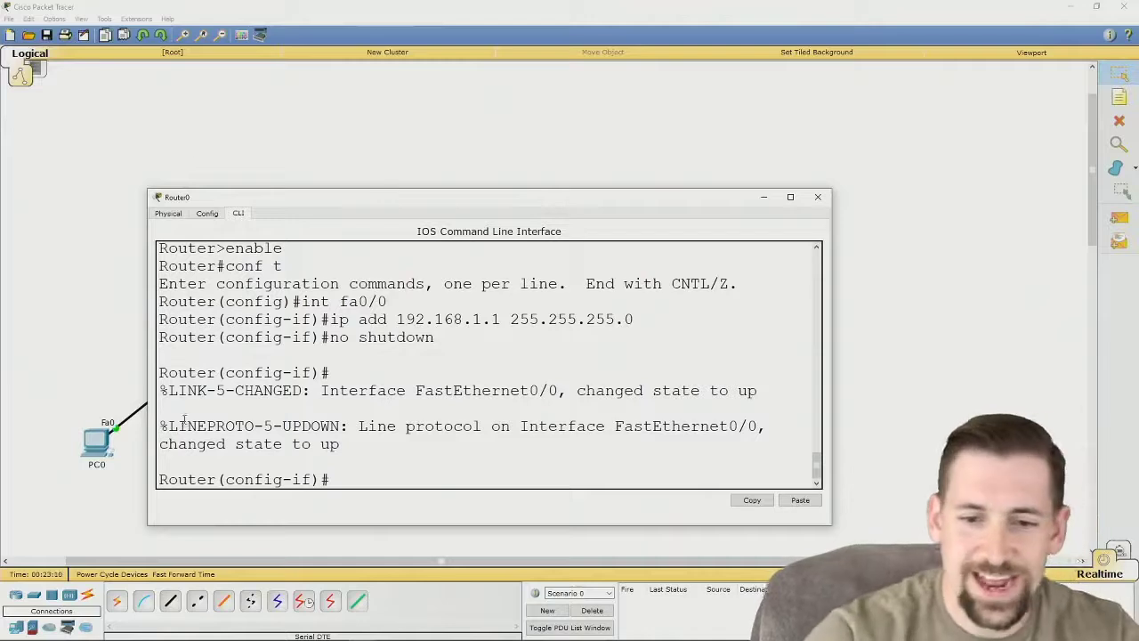
type("int")
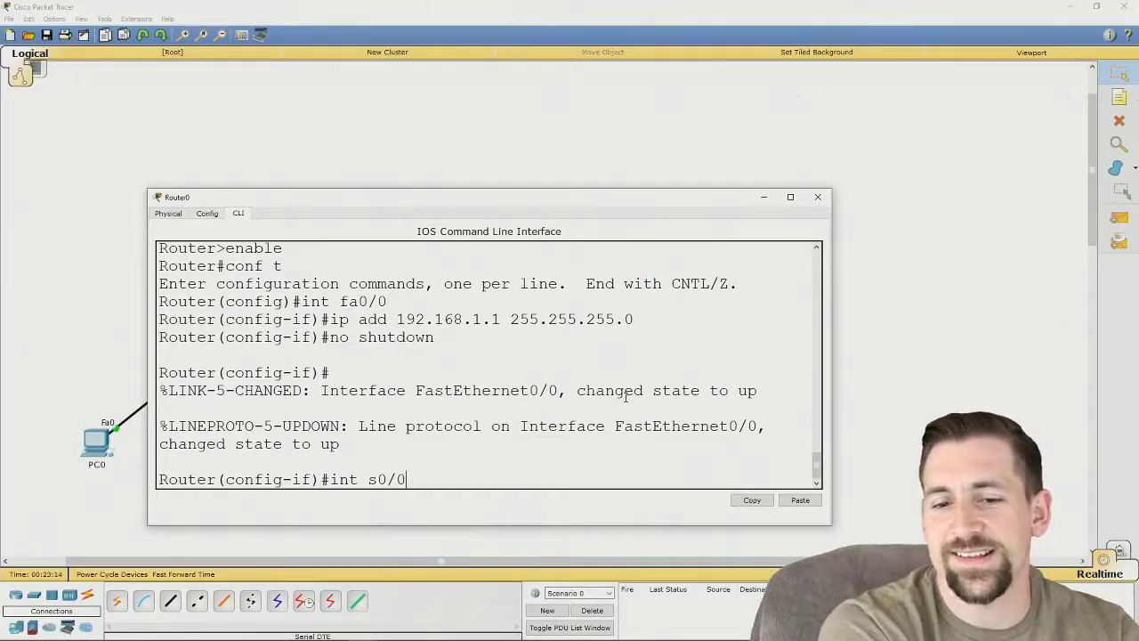
type(" s0/0")
key("Return")
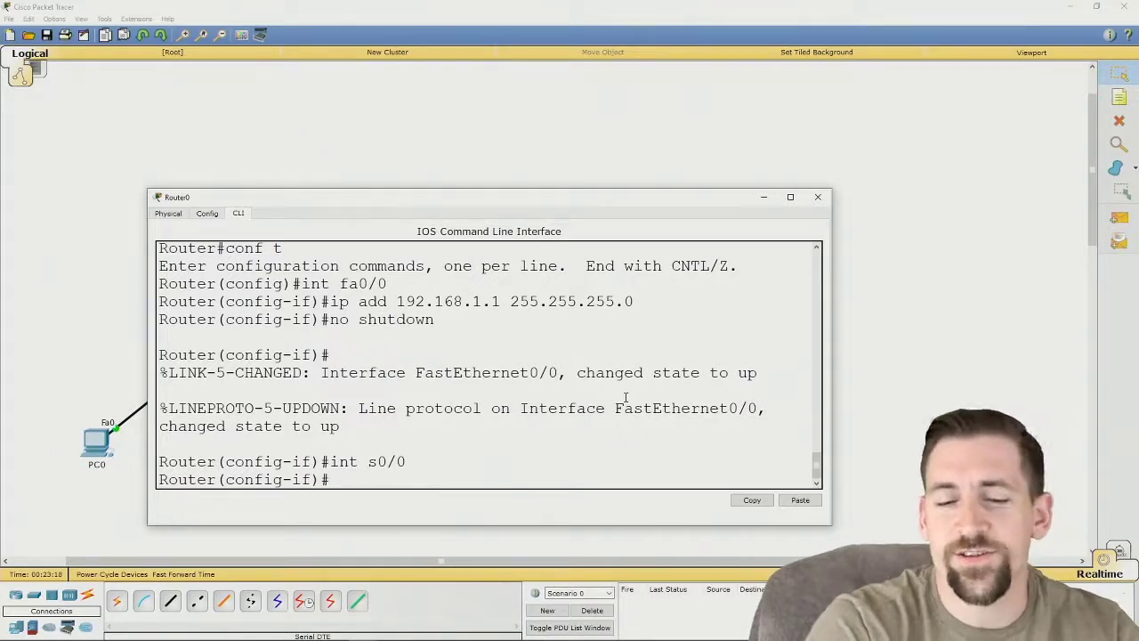
Try to address Router0's s0/0 interface with the command ip 192.168.100.1 255.255.255.0
type("ip 192.1")
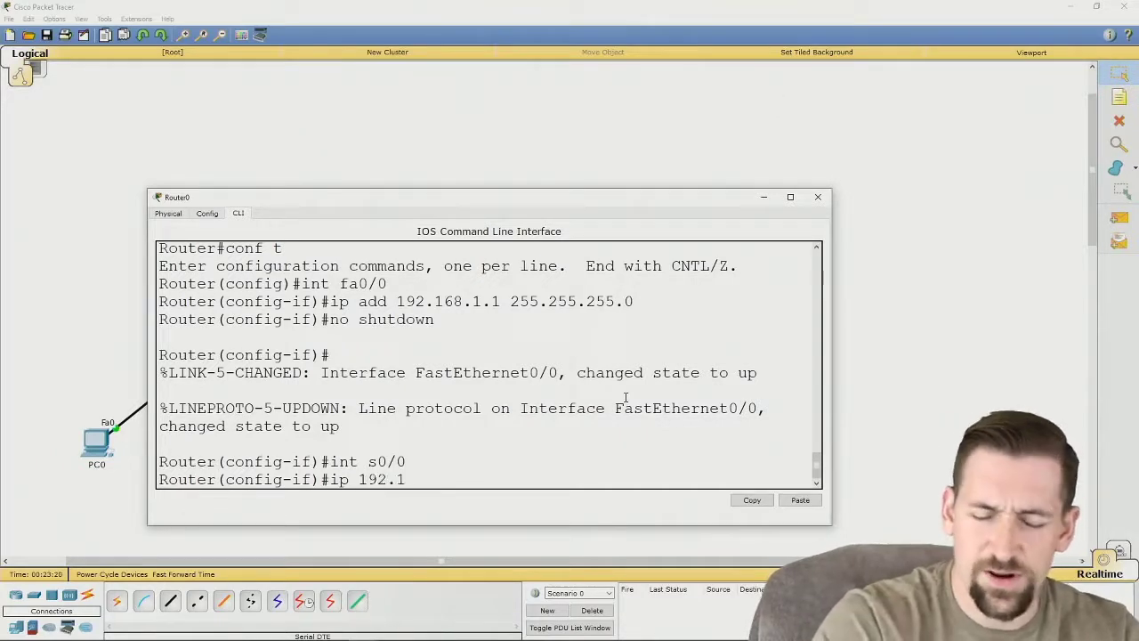
type("68.100")
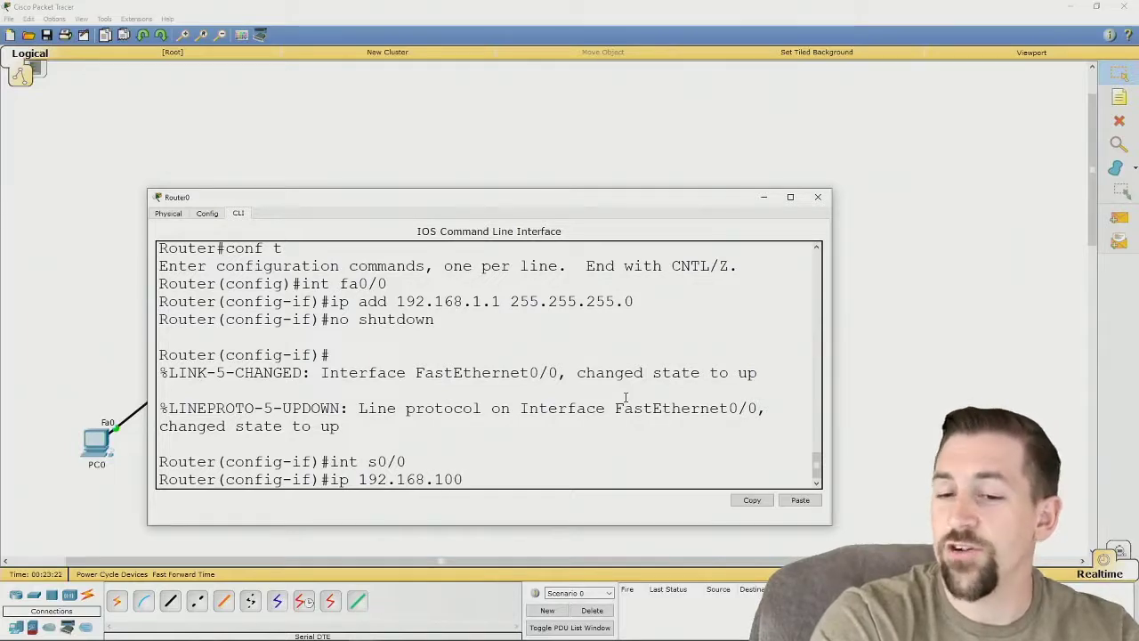
type(".1")
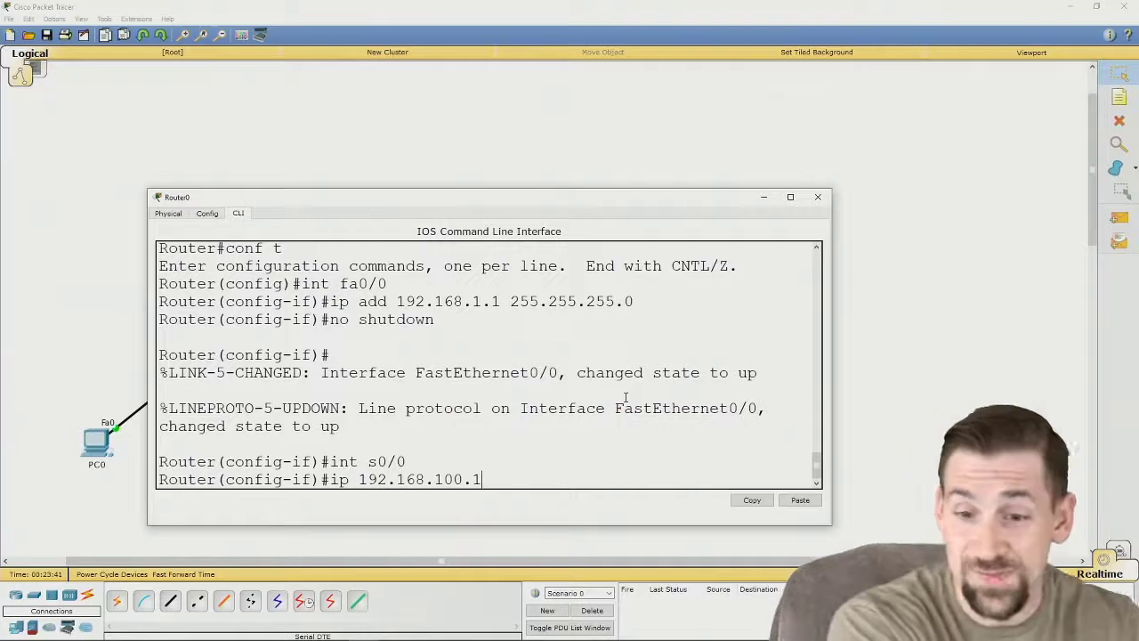
type("25")
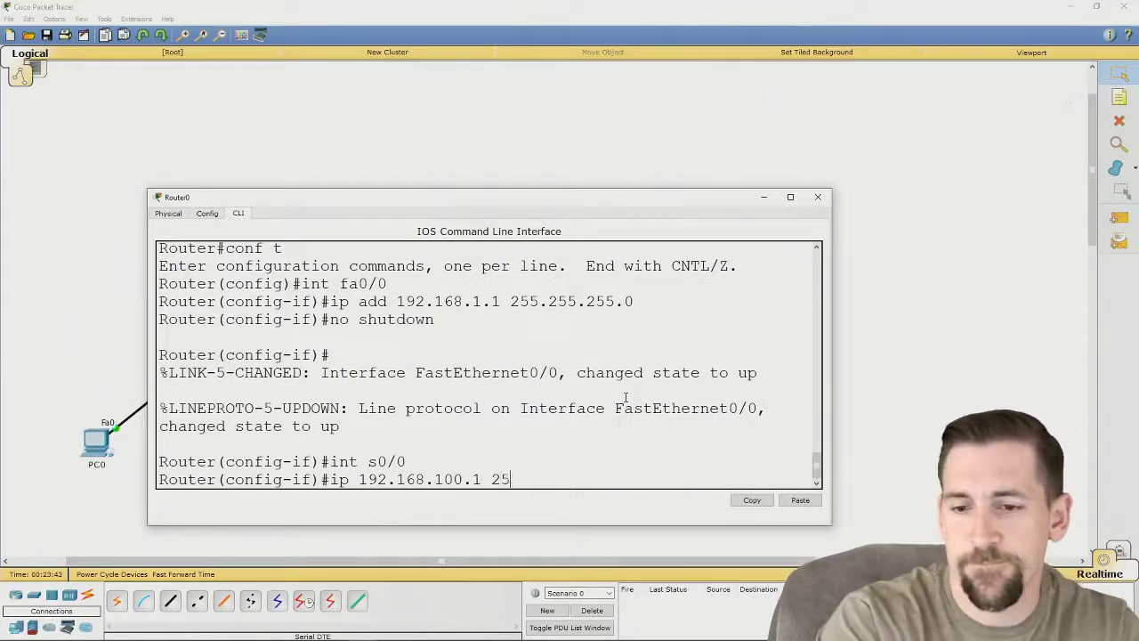
type("5.255.255.0")
key("Return")
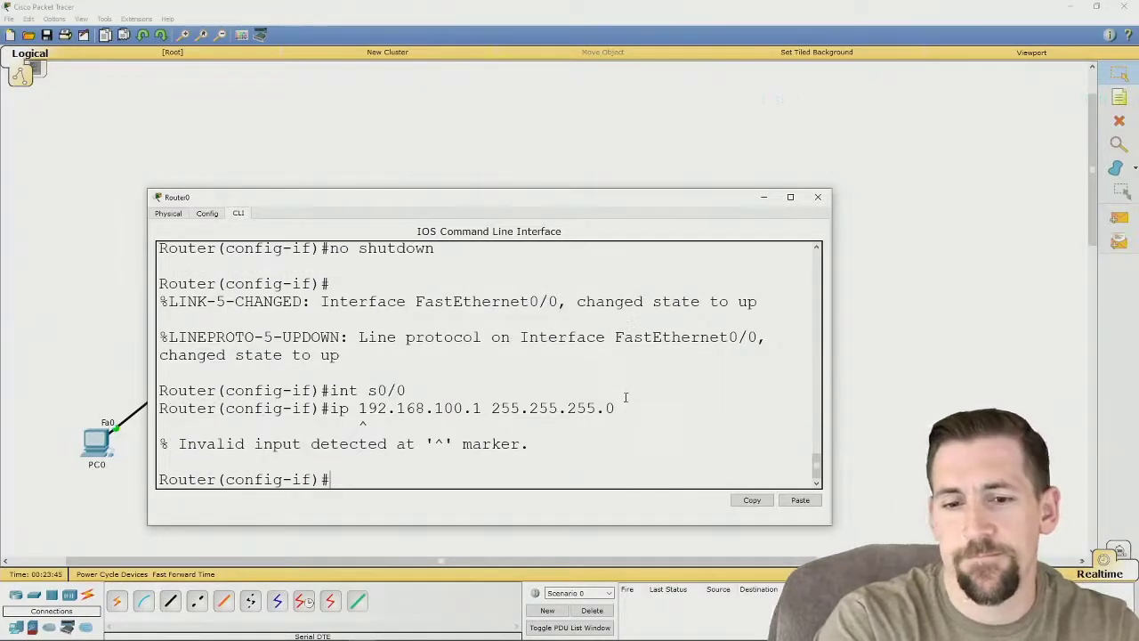
Assign Router0's s0/0 interface the IP address 192.168.100.1 with mask 255.255.255.0 using ip add
type("ip ad")
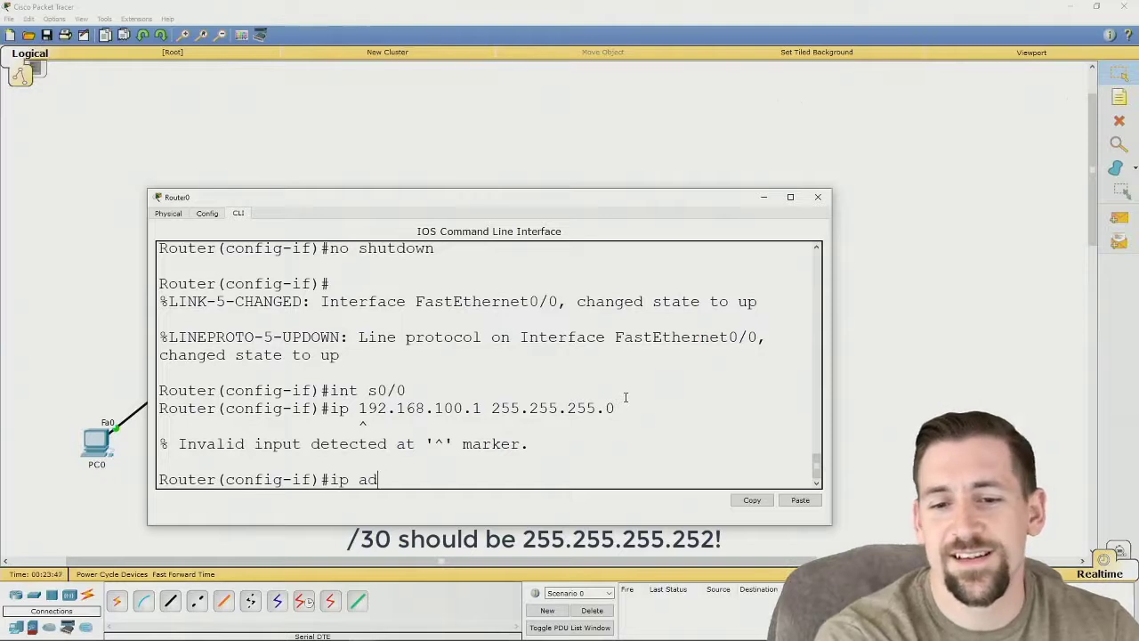
type("d 192.1")
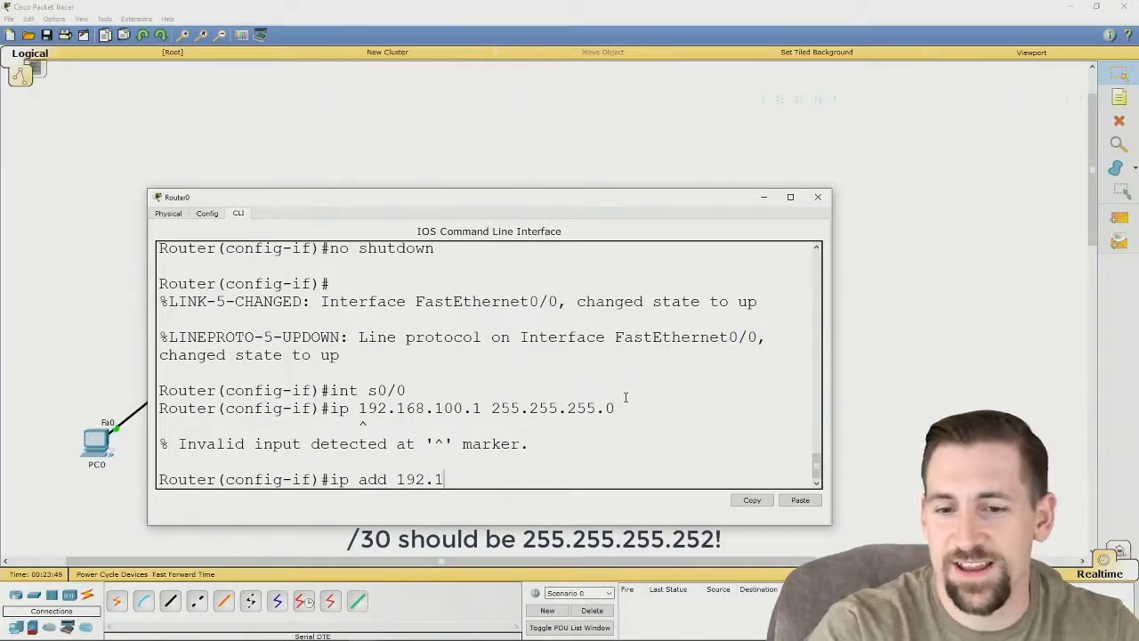
type("68.100.1")
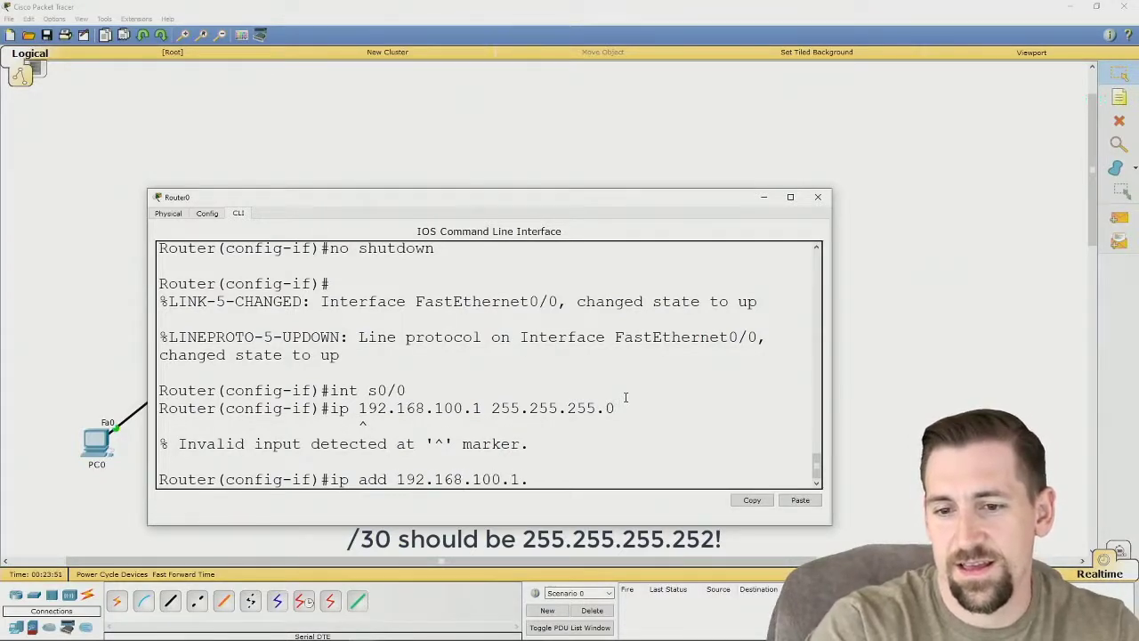
type(" 255.255.255.0")
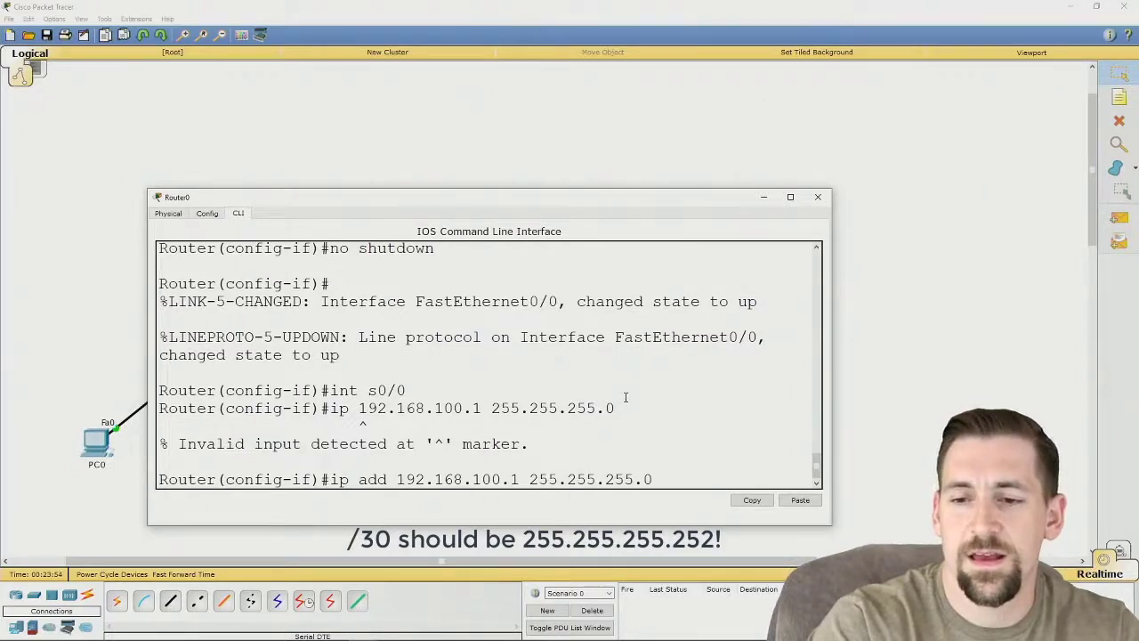
key("Return")
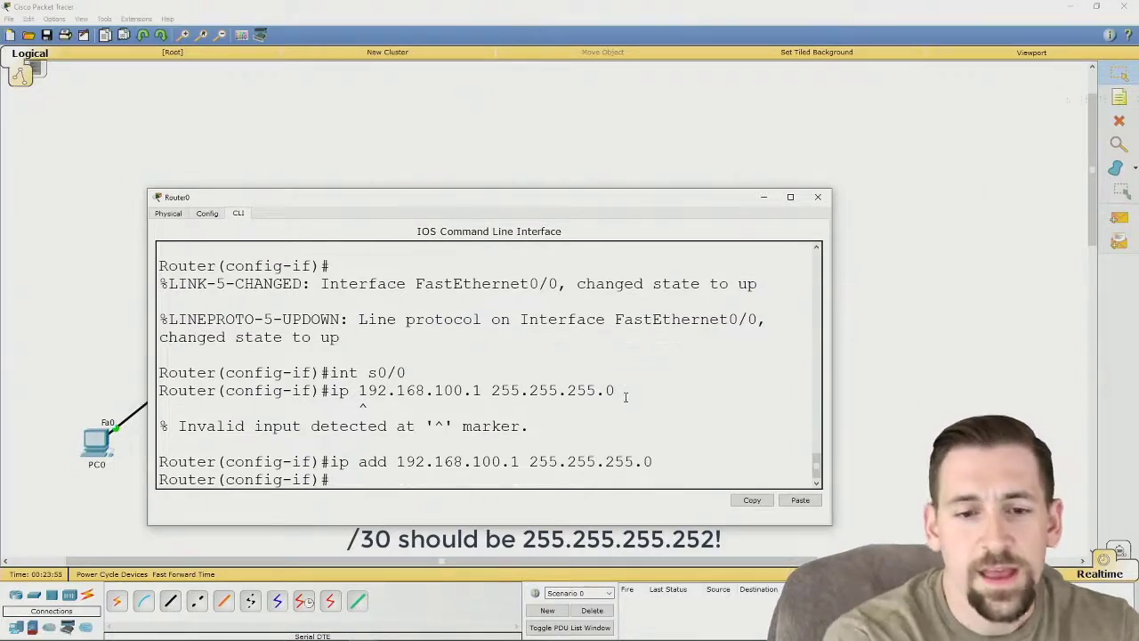
Enable Router0's s0/0 interface with no shut and minimize the router's window
type("no shut")
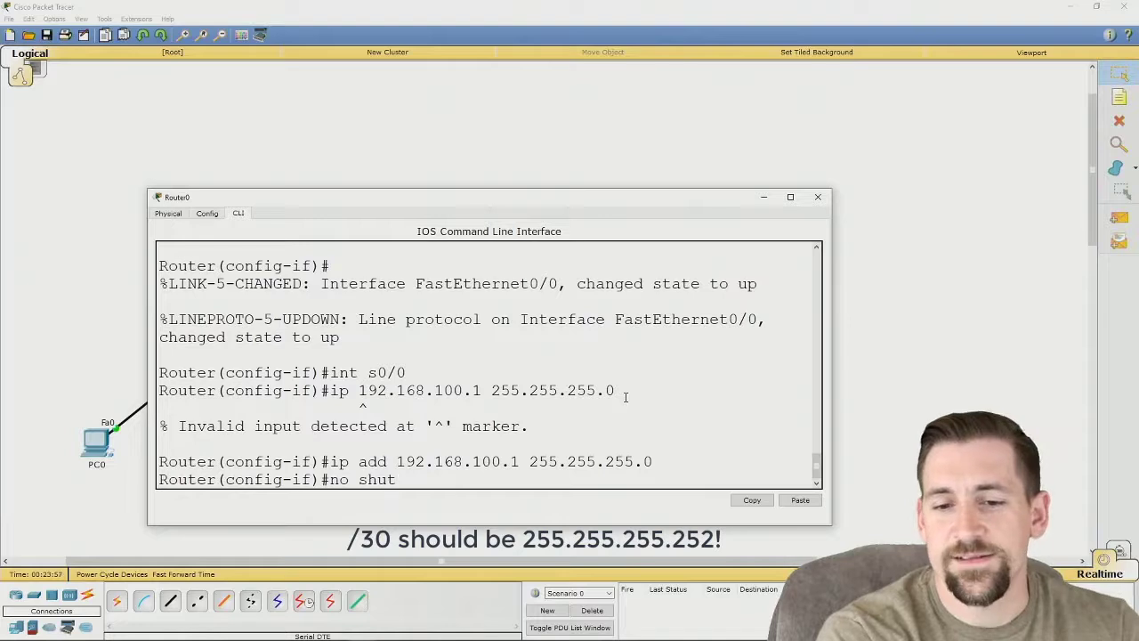
key("Return")
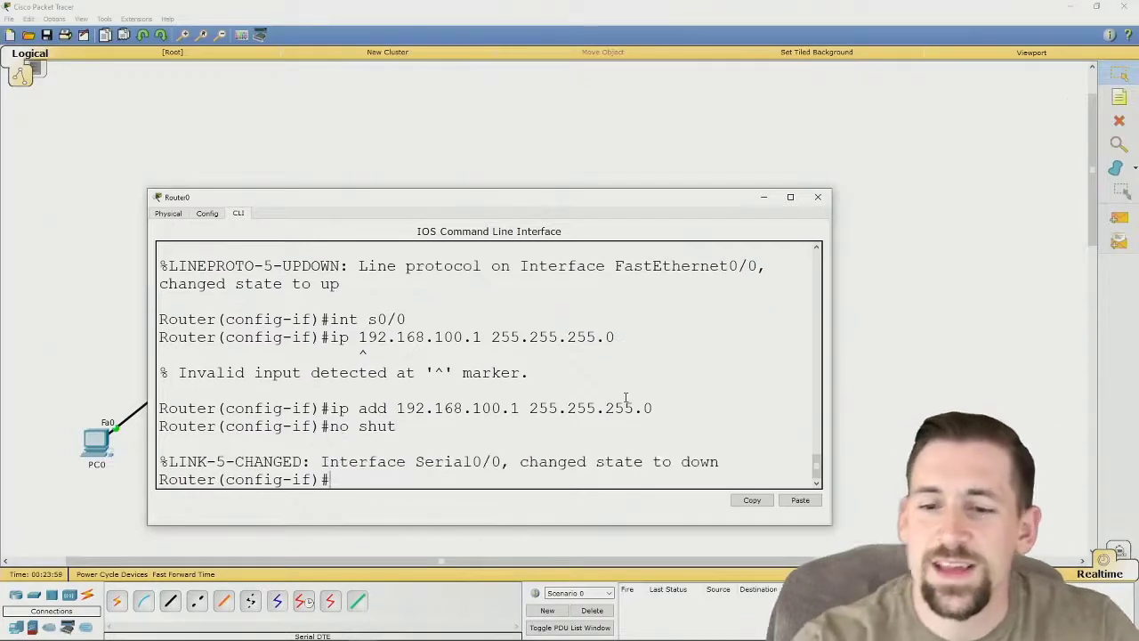
left_click(763, 196)
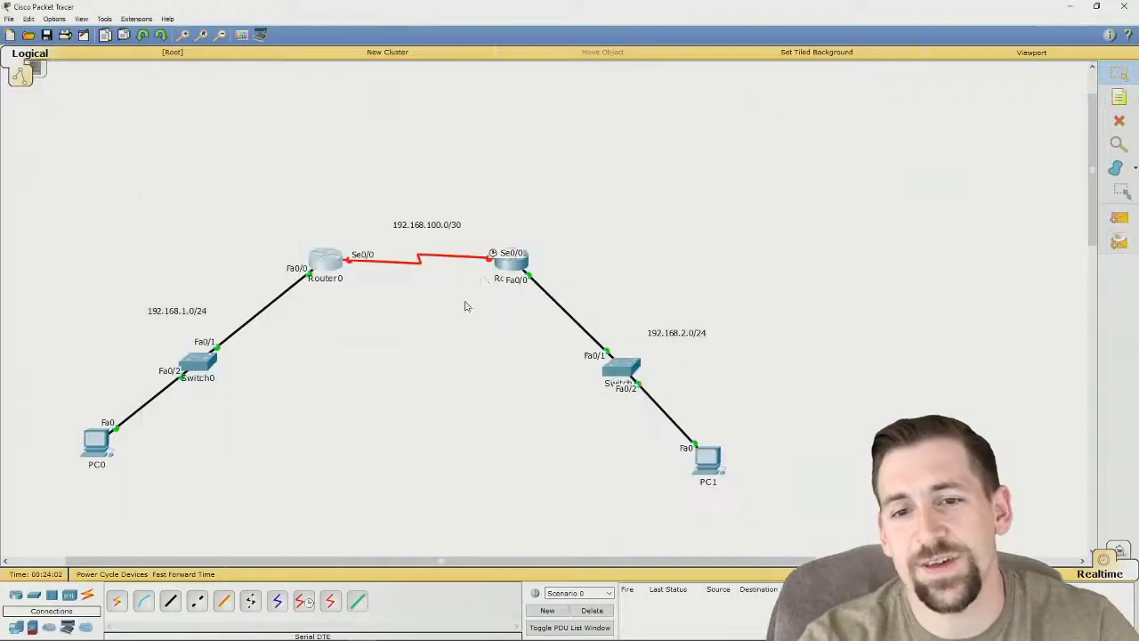
Open Router1's command line, widen its window, and enter interface configuration mode with int s0/0
left_click(511, 267)
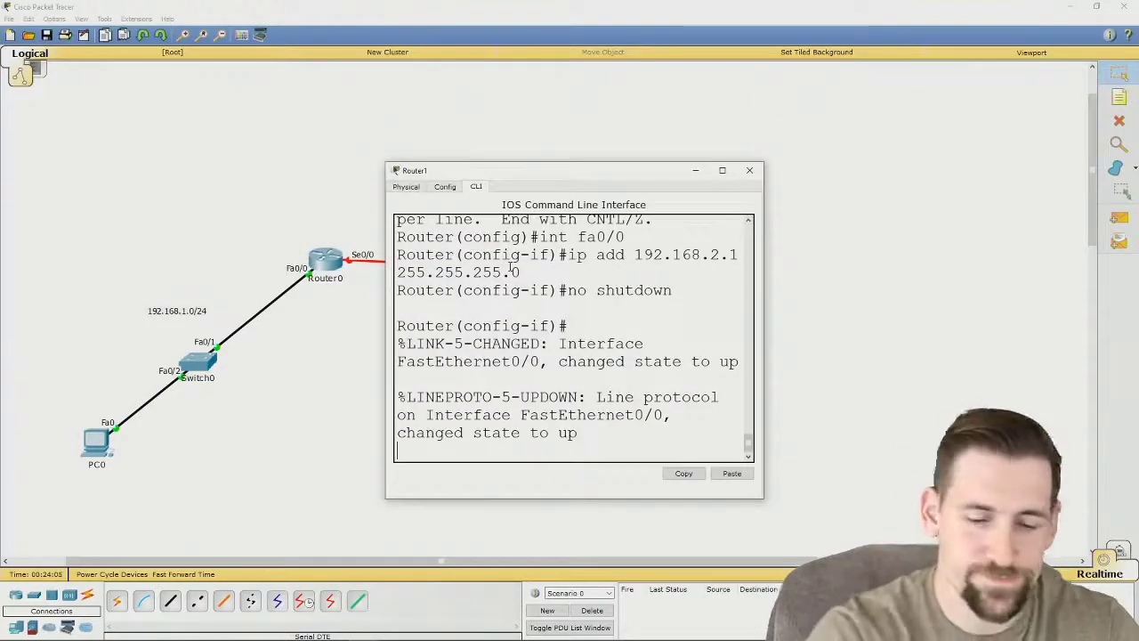
left_click_drag(763, 325, 1065, 322)
key("Return")
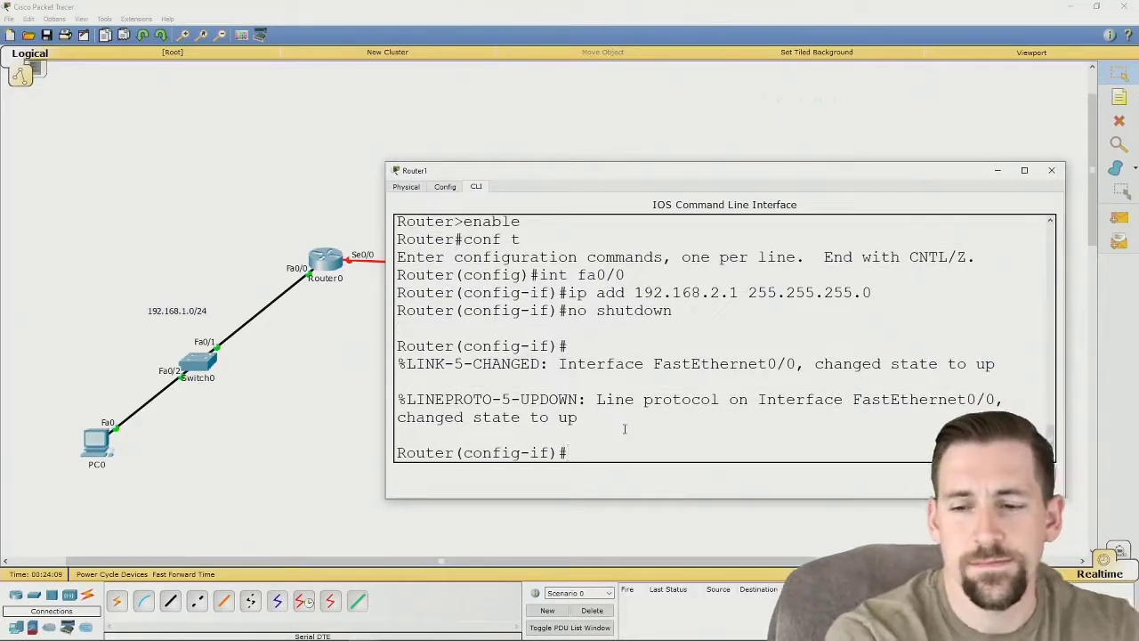
type("int s0/op")
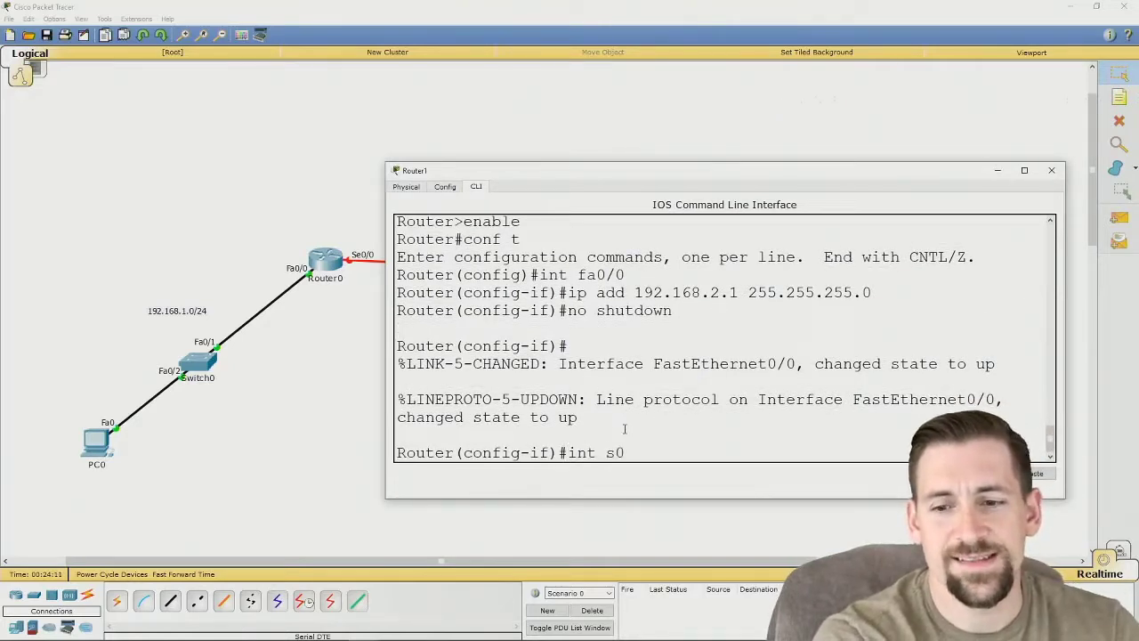
key("BackSpace")
key("BackSpace")
type("0")
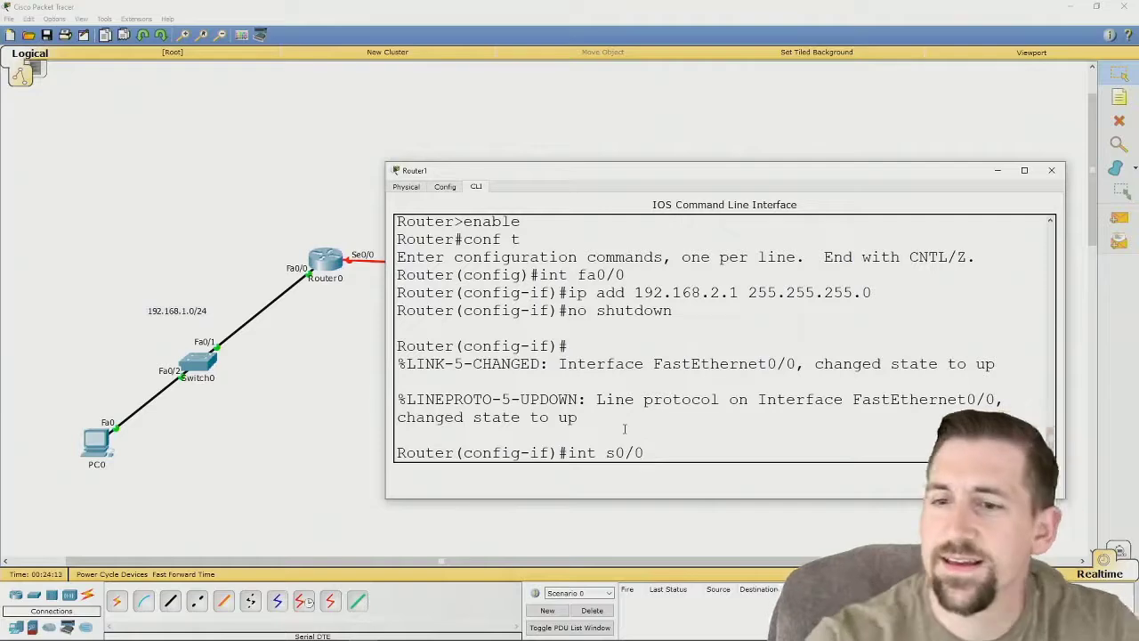
left_click_drag(650, 178, 593, 174)
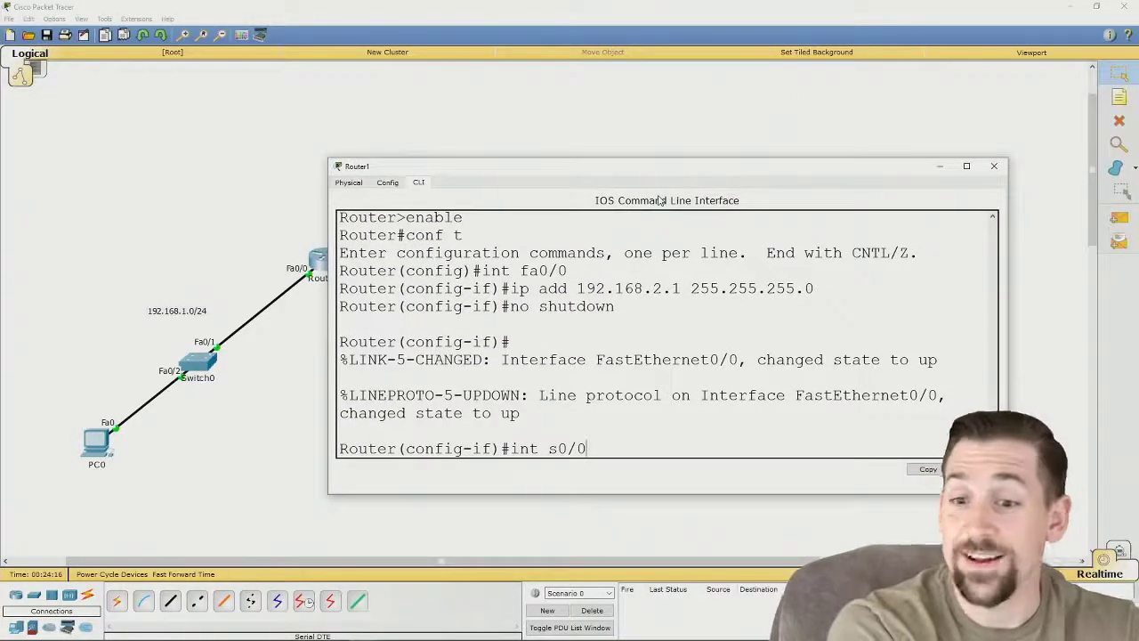
key("Return")
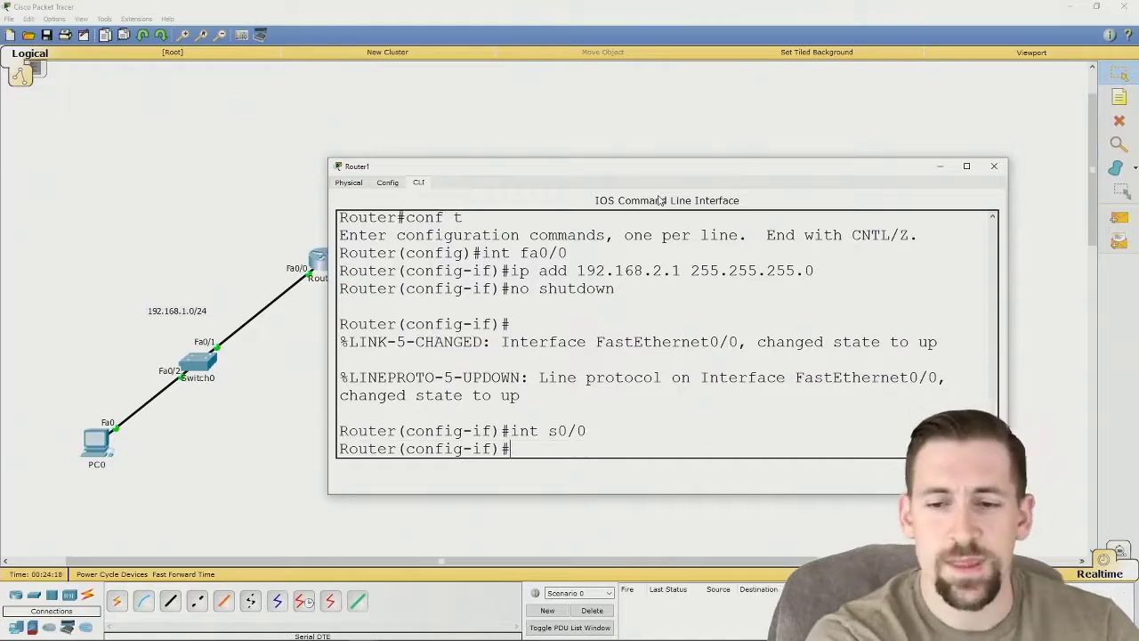
Assign Router1's s0/0 interface the IP address 192.168.100.2 with mask 255.255.255.0 using ip add
type("ip add 19")
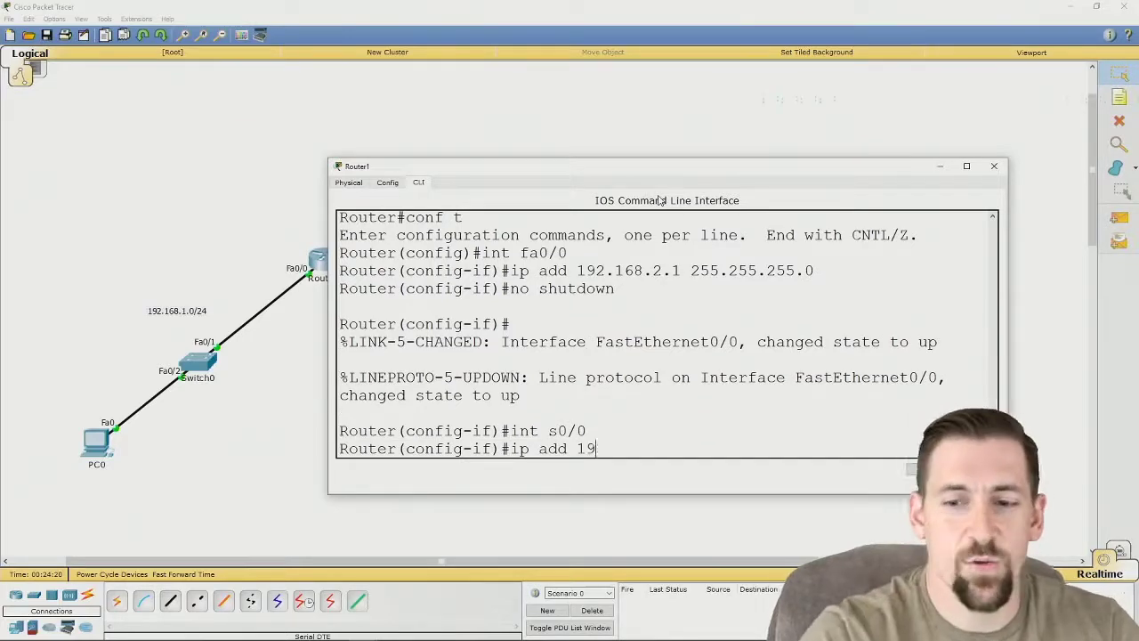
type("2.168.100.")
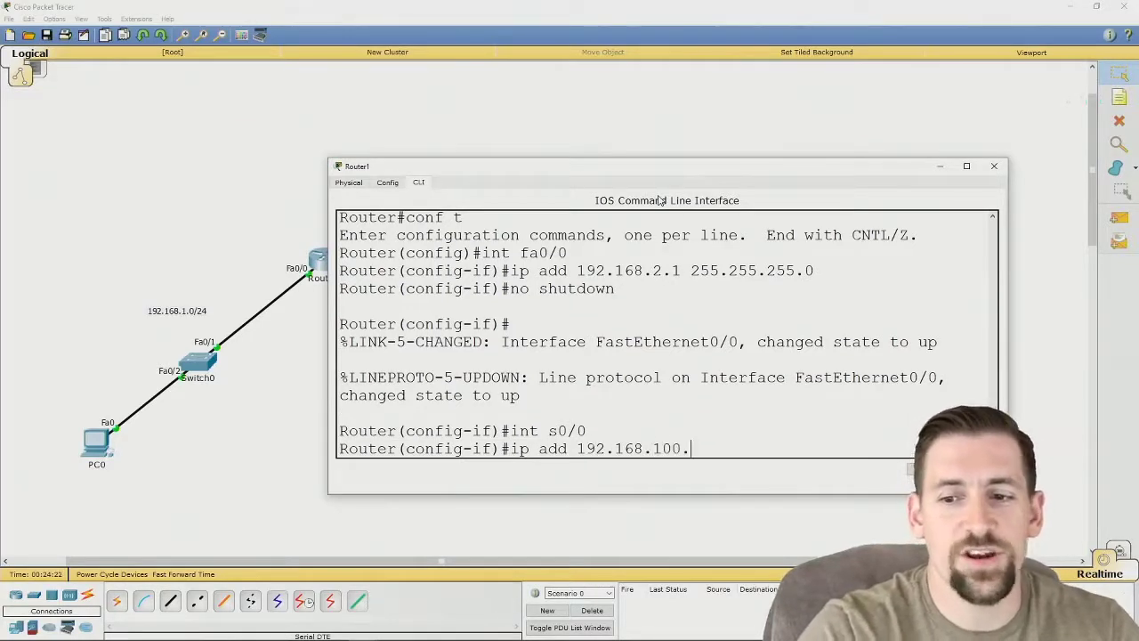
type("2")
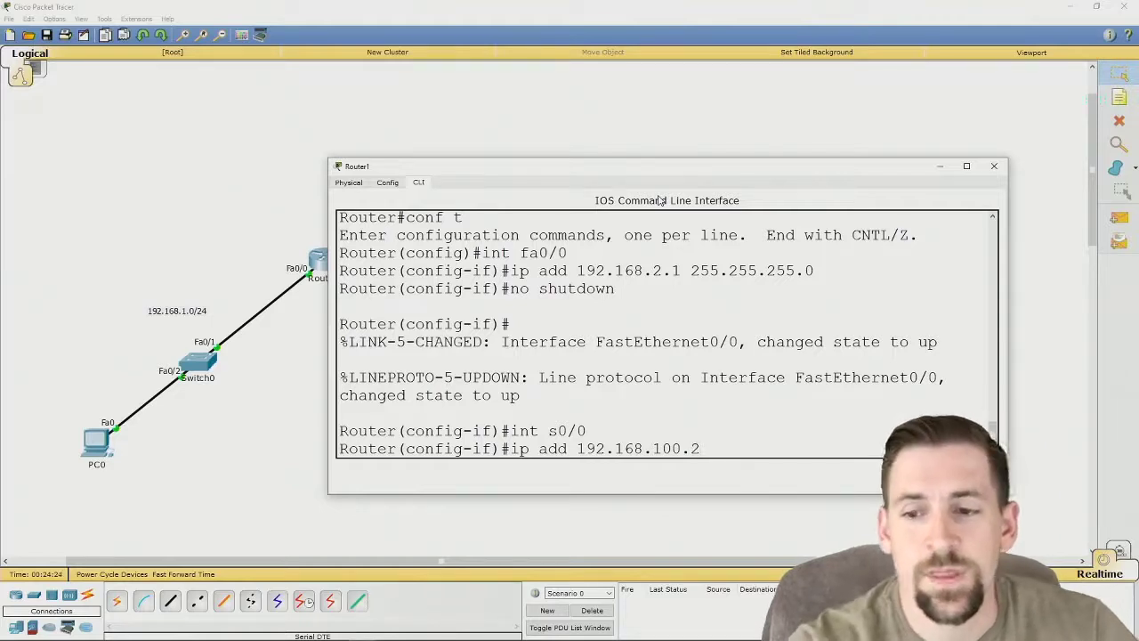
type(" 255.255.2")
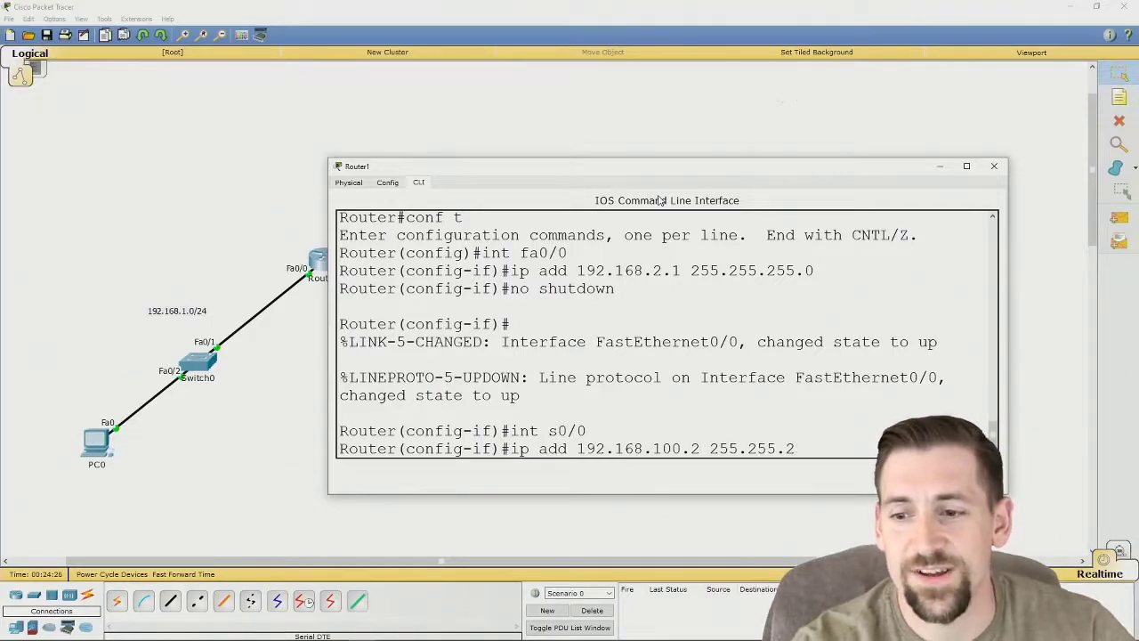
type("55.0")
key("Return")
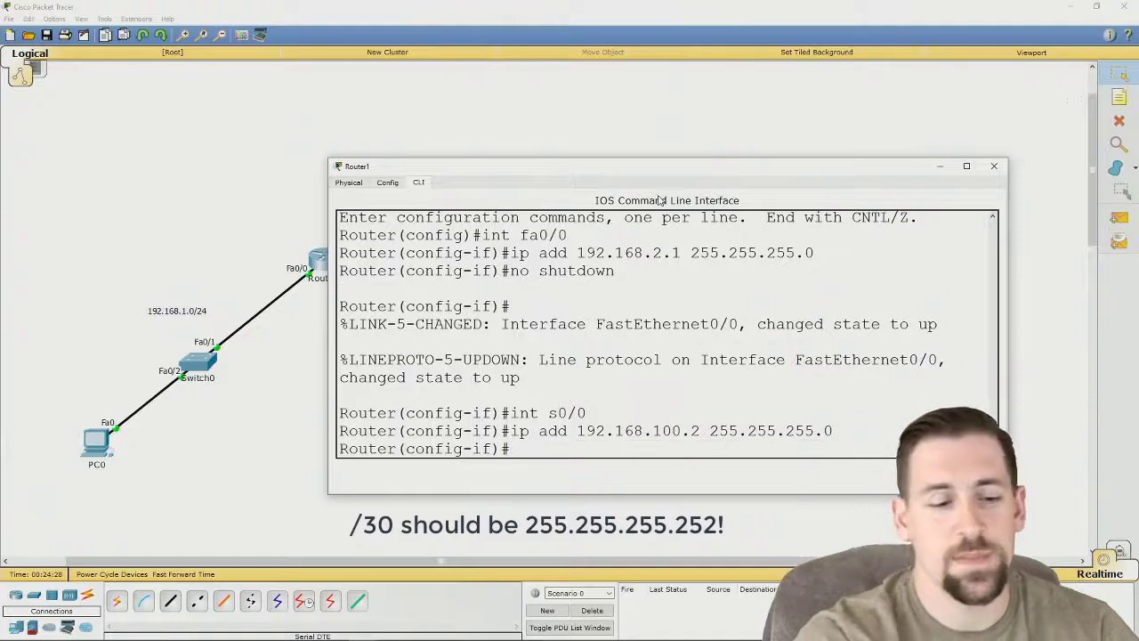
Enable Router1's s0/0 interface with no shut and return to the command prompt
type("no shut")
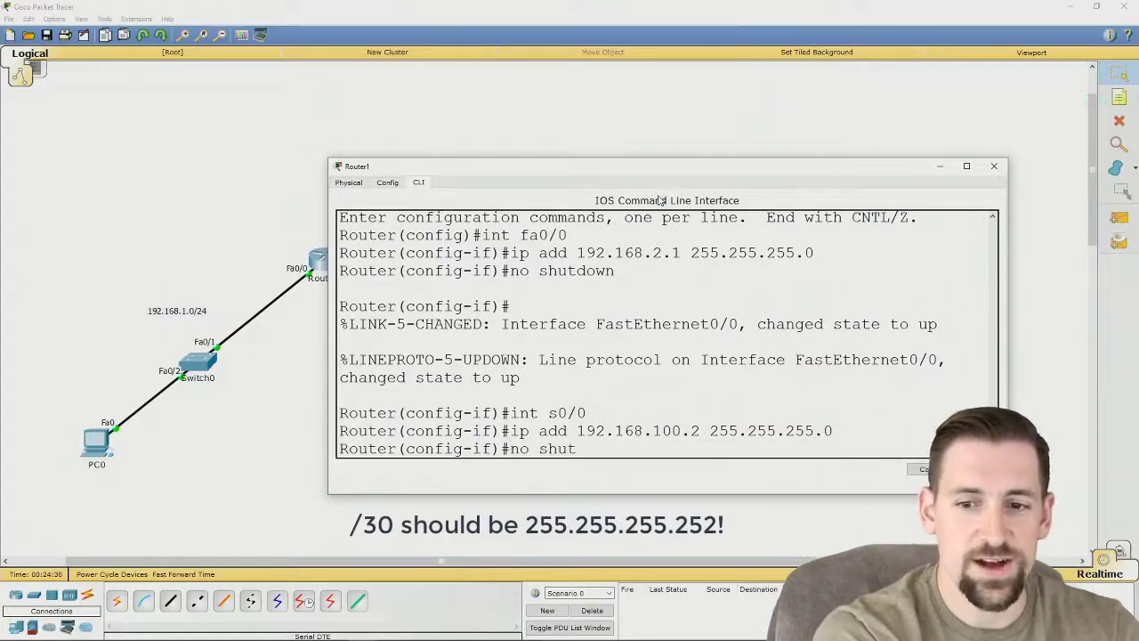
key("Return")
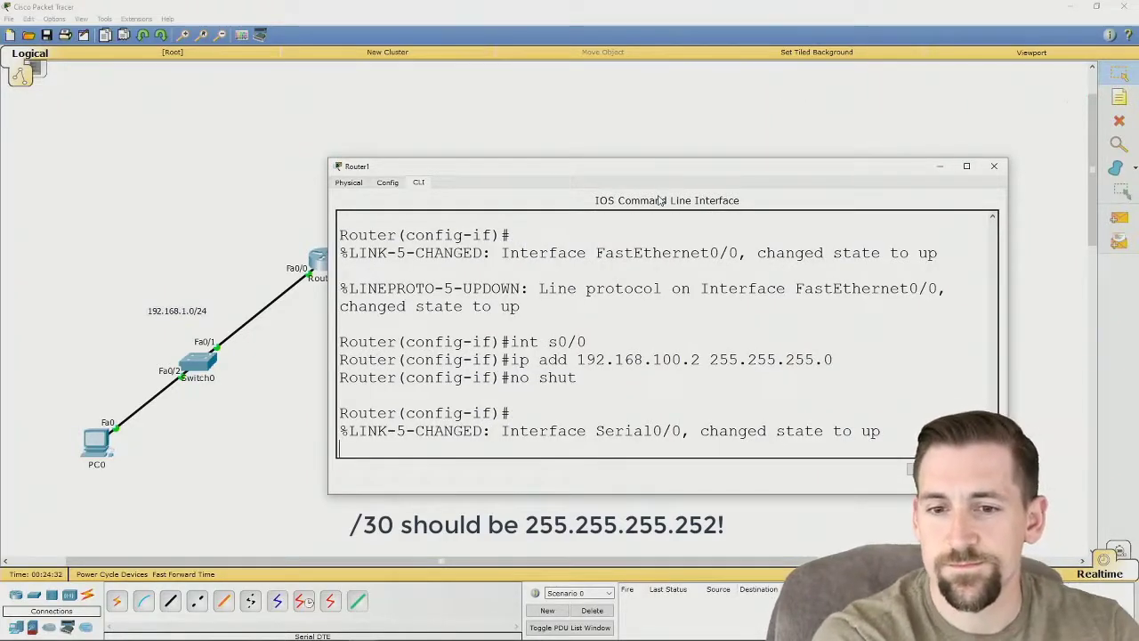
key("Return")
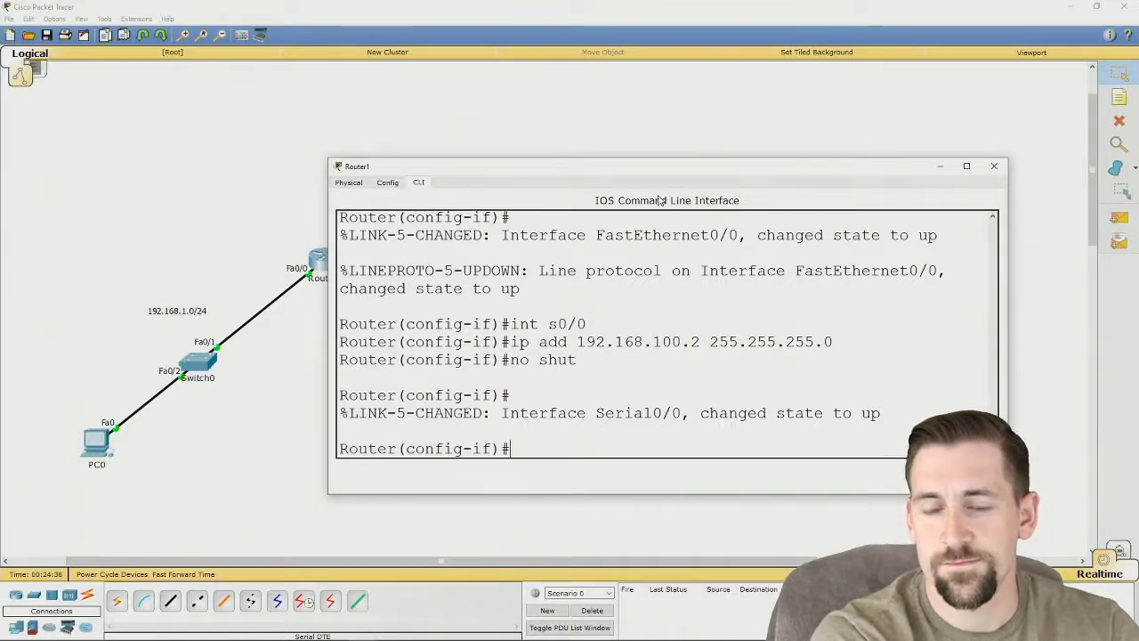
Exit back to privileged mode on Router1 and display its interface summary with sho ip int br
key("Return")
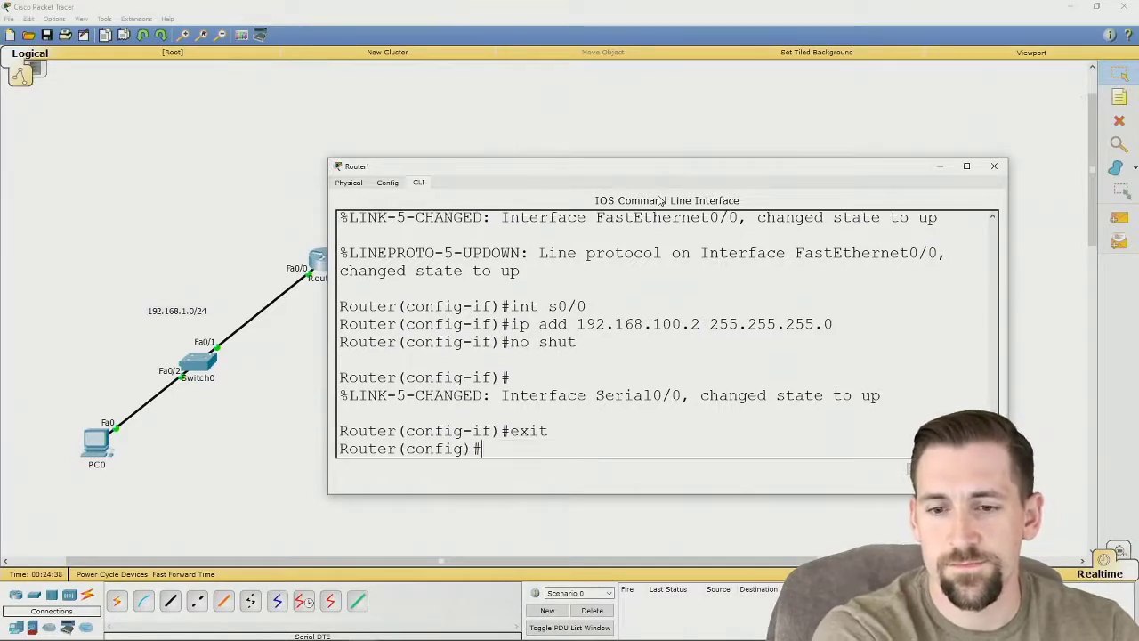
type("exit")
key("Return")
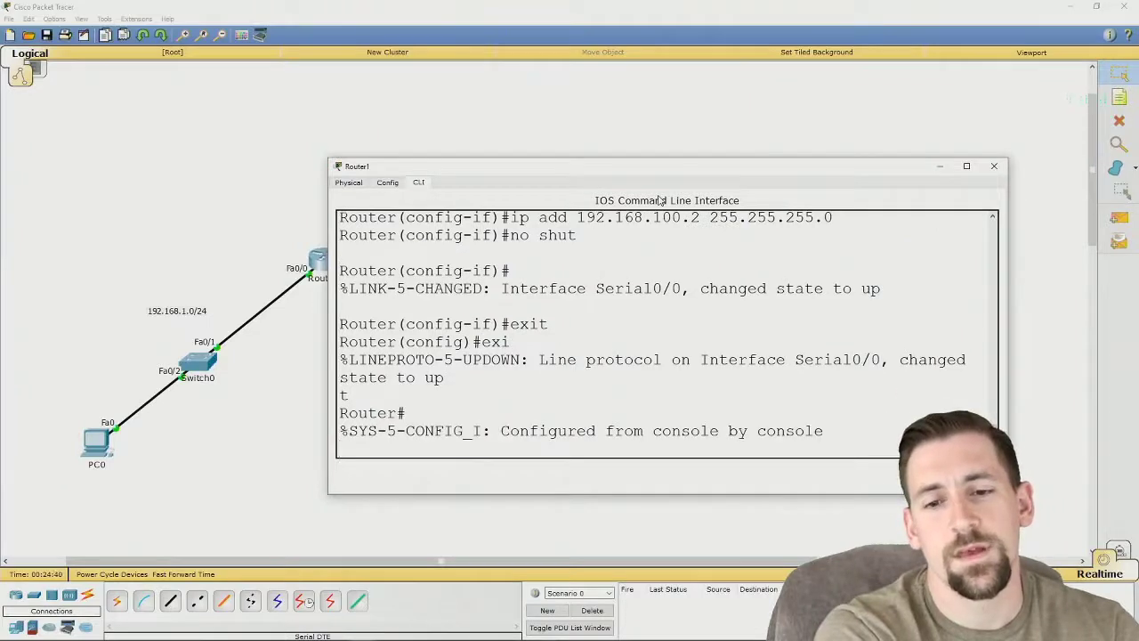
type("sho ip int br")
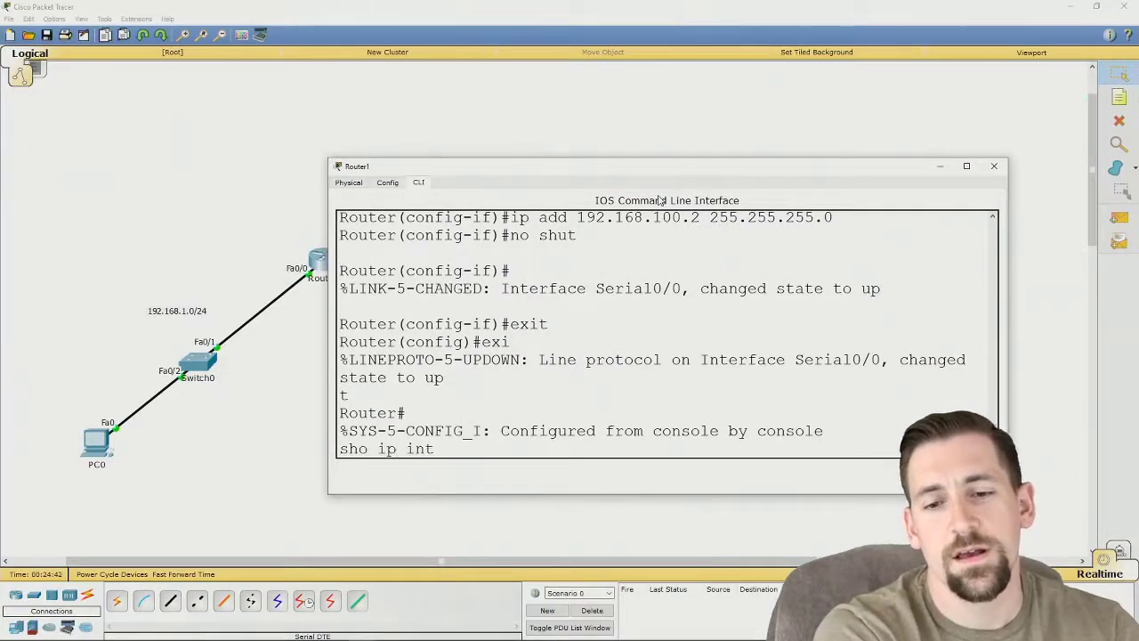
key("Return")
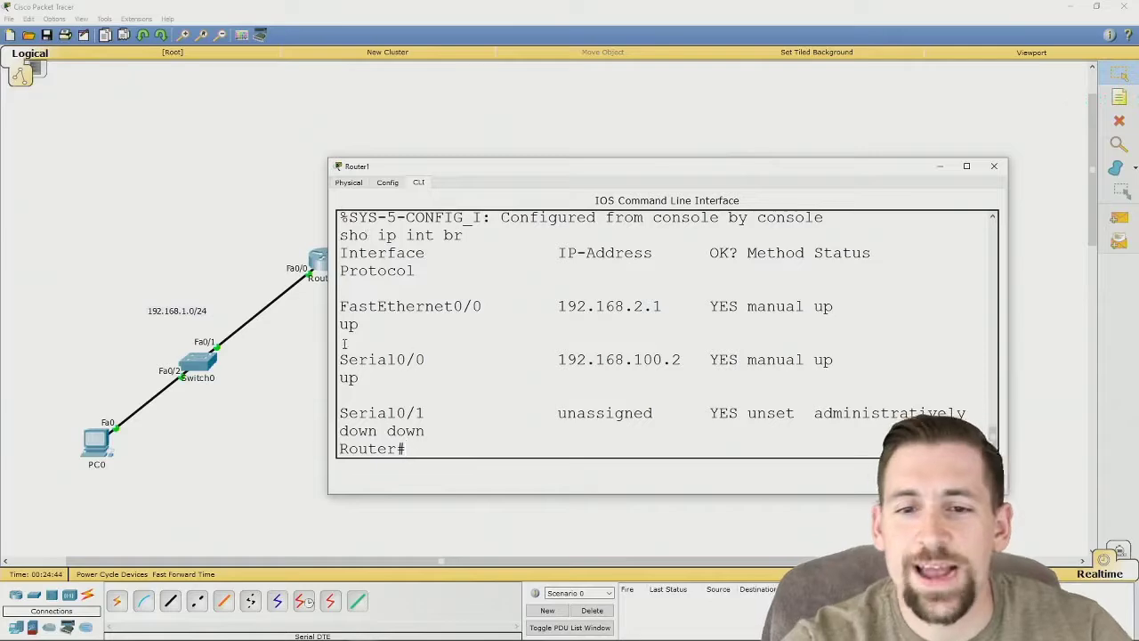
Widen Router1's command-line window so each row of the interface summary fits on one line
left_click_drag(323, 336, 91, 336)
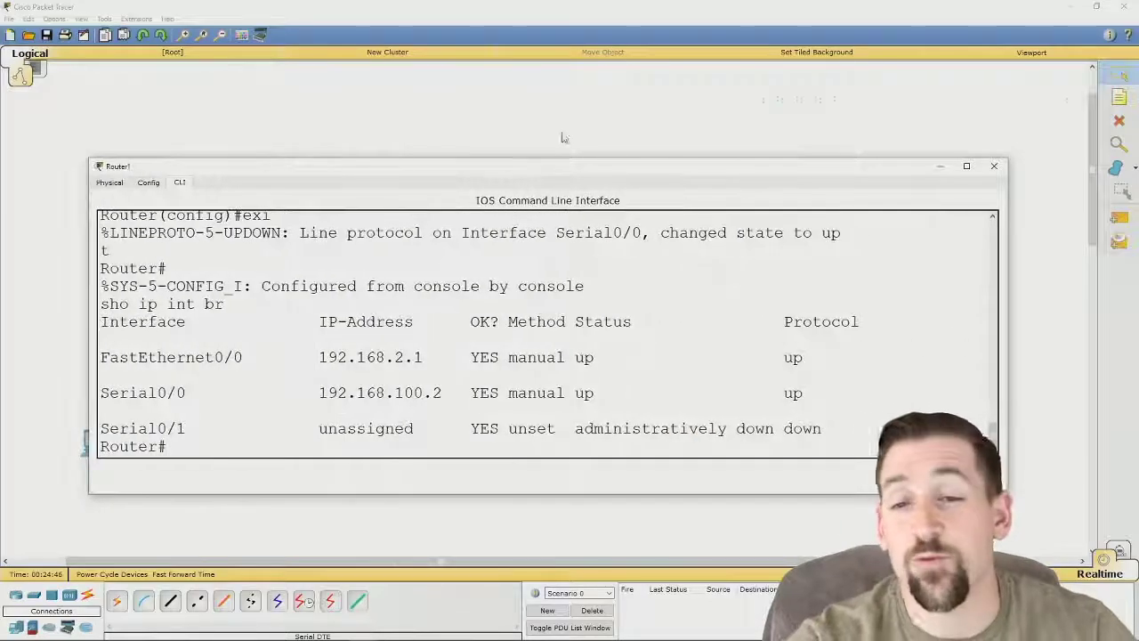
left_click_drag(582, 168, 577, 140)
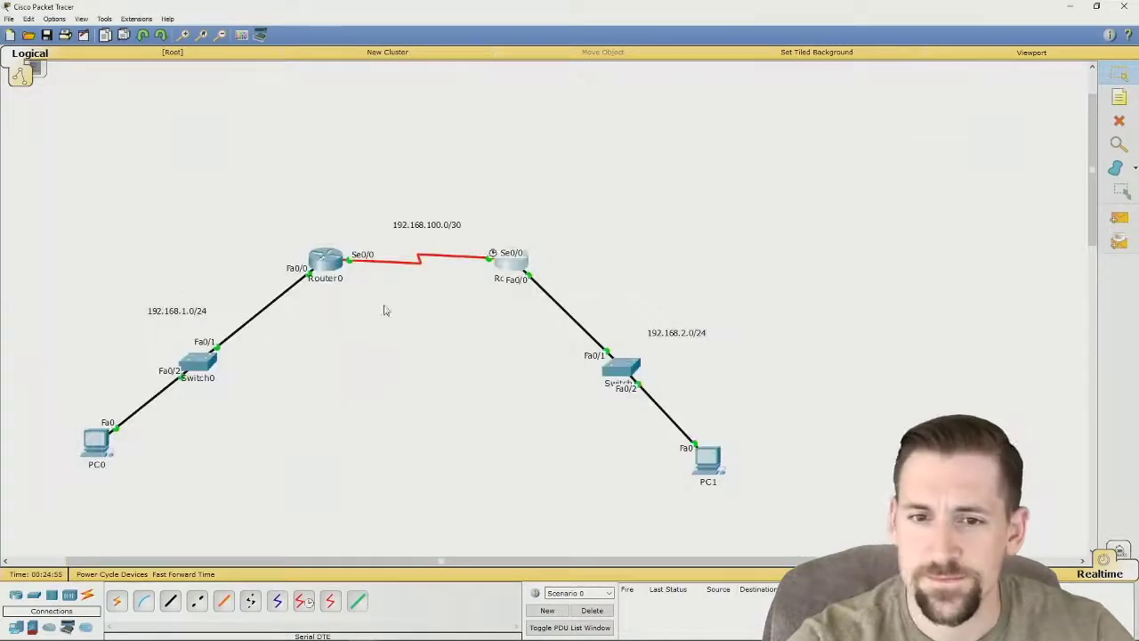
Open Router0's command line and leave interface configuration mode with end, returning to the privileged prompt
left_click(325, 264)
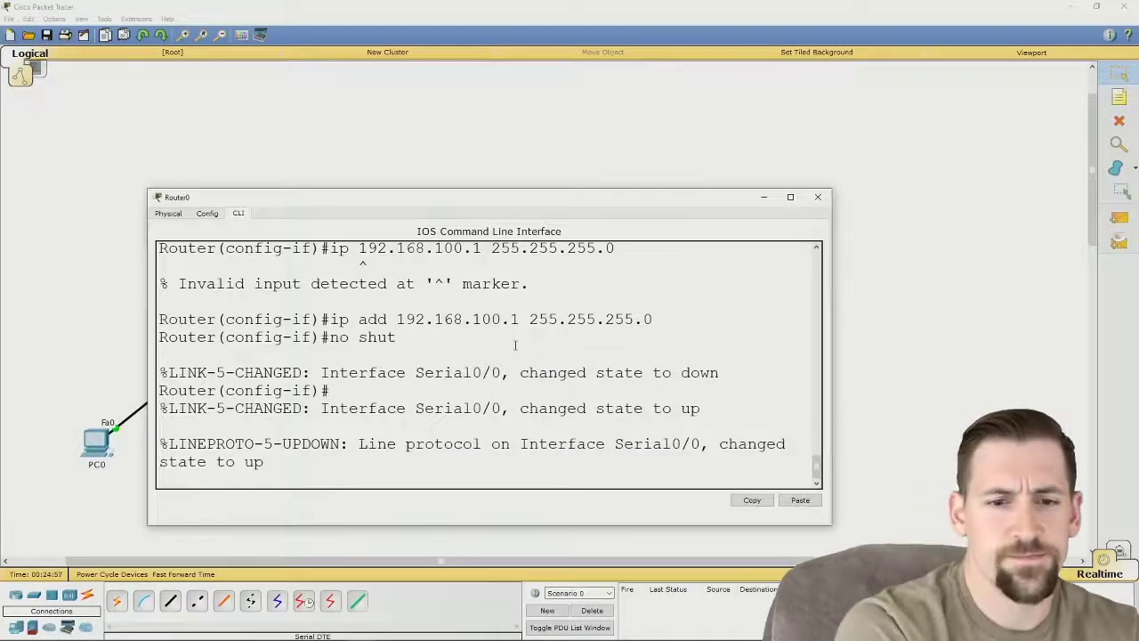
key("Return")
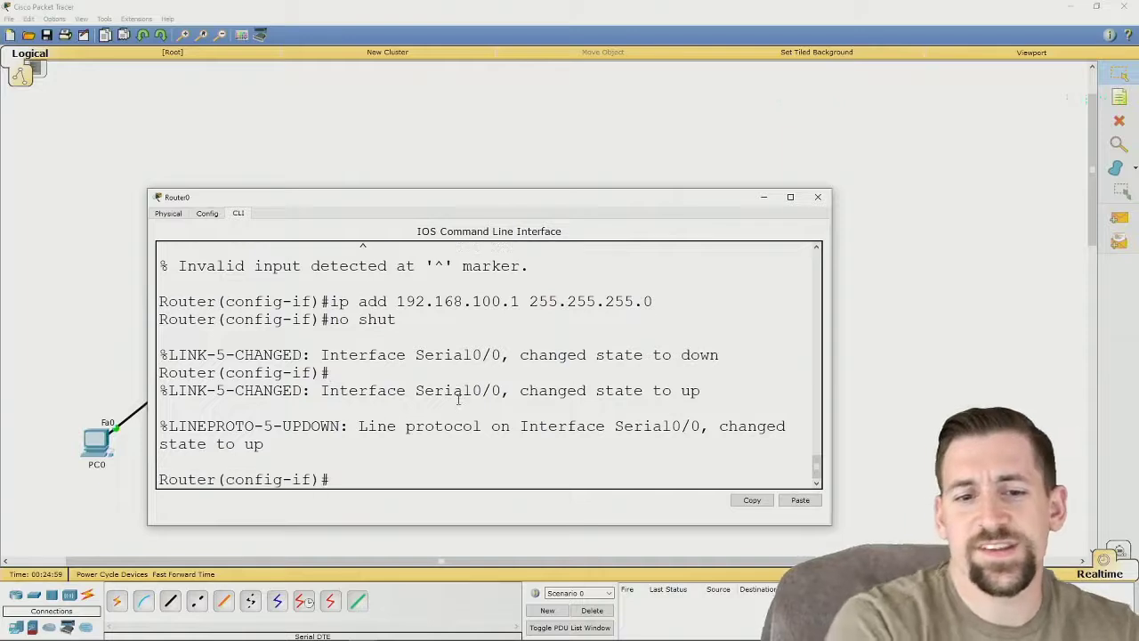
type("end")
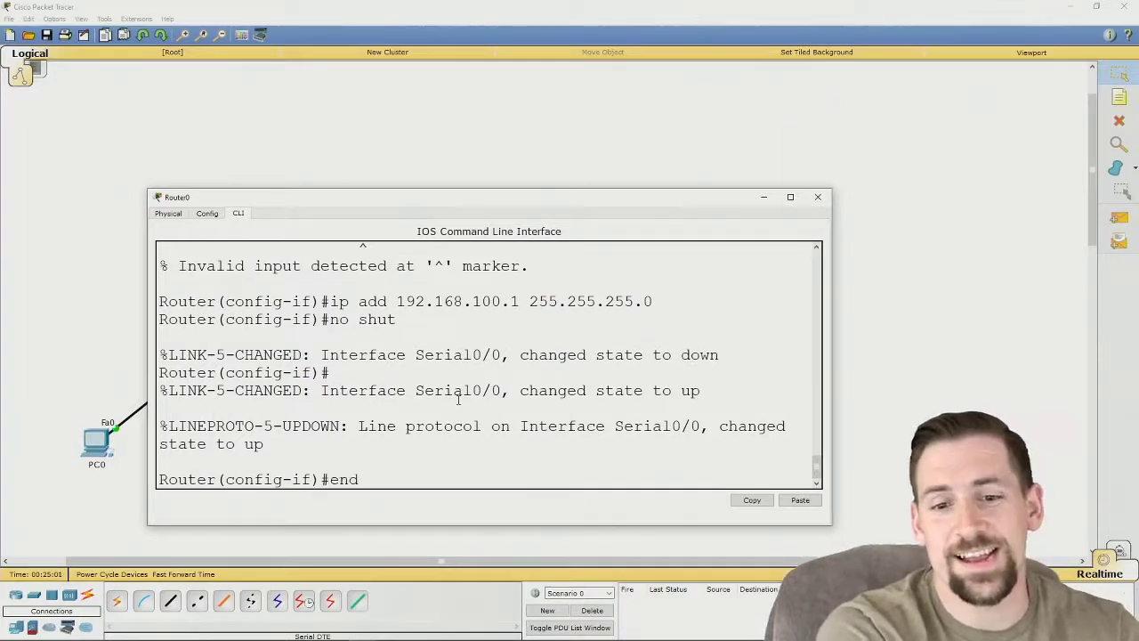
key("Return")
key("Return")
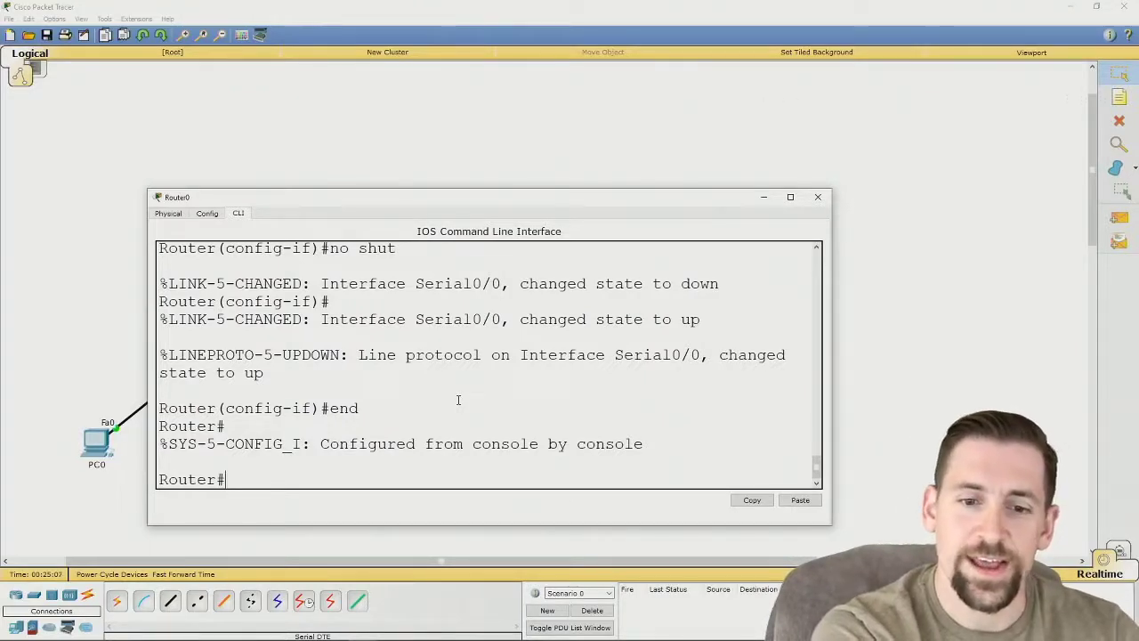
Display Router0's interface summary with sho ip int br and minimize its window
type("sho ip int br")
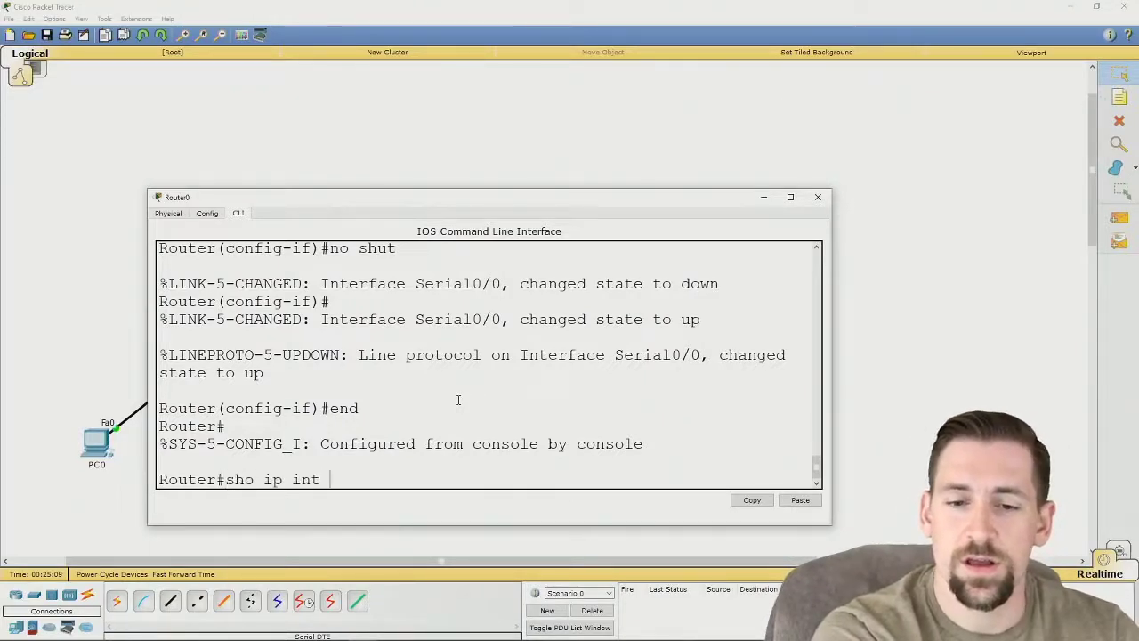
key("Return")
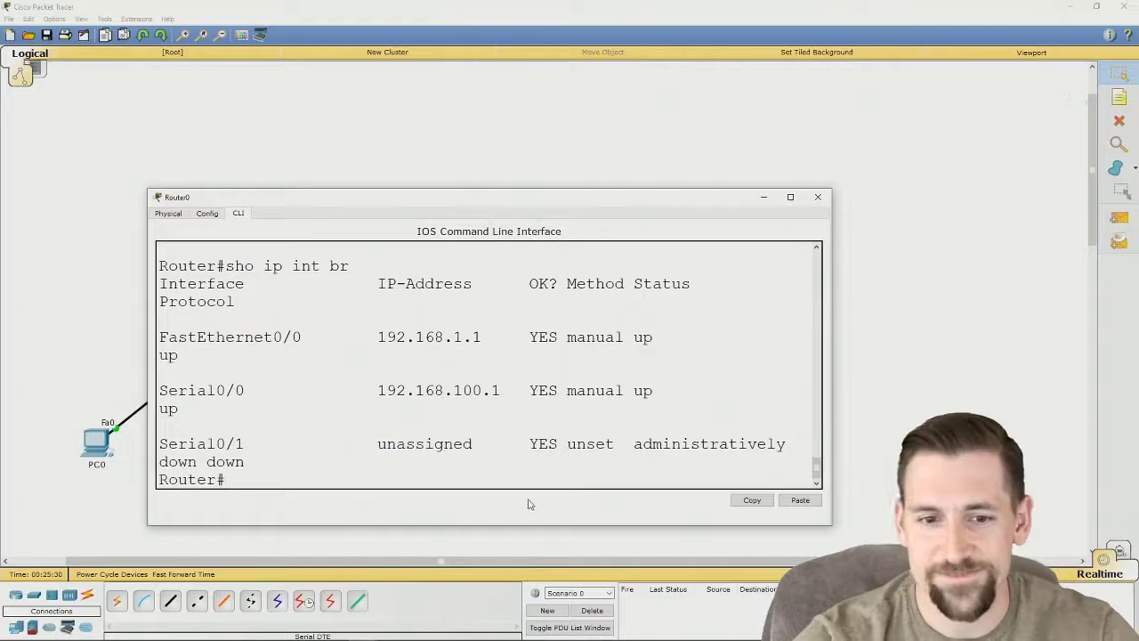
key("Return")
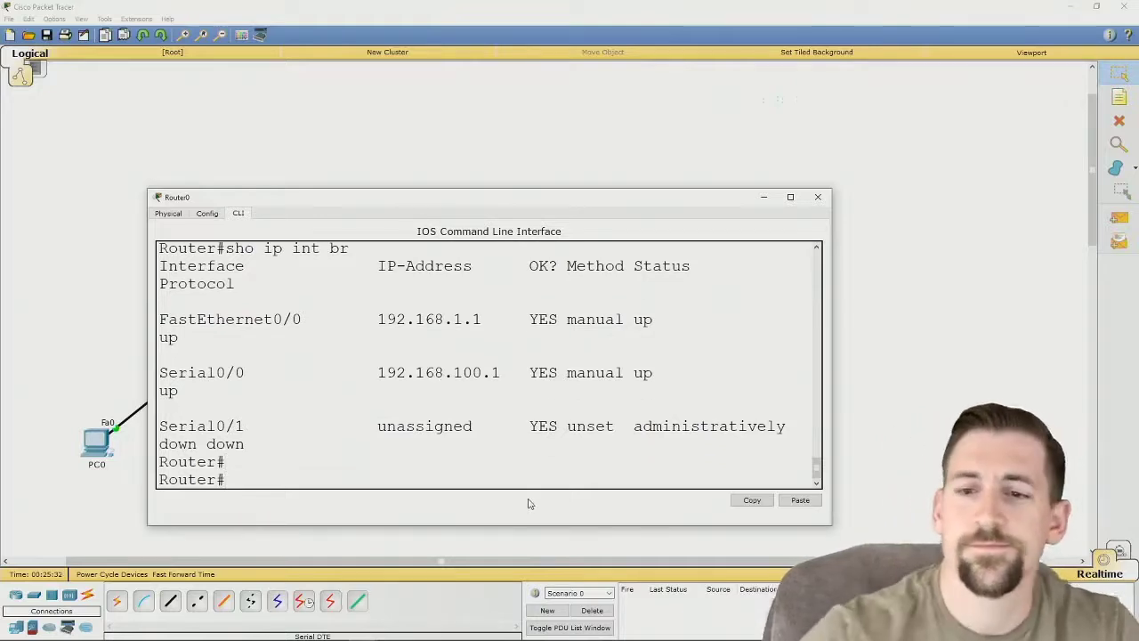
left_click(761, 197)
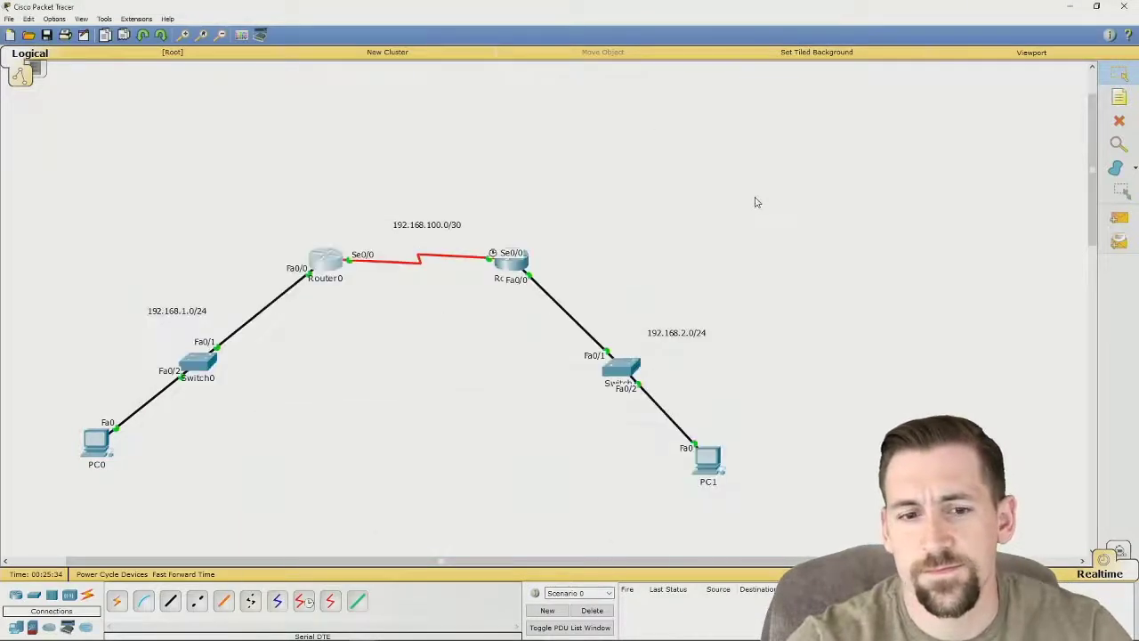
Ping 192.168.1.1 from PC0's Command Prompt and widen the window to read the replies
left_click(94, 450)
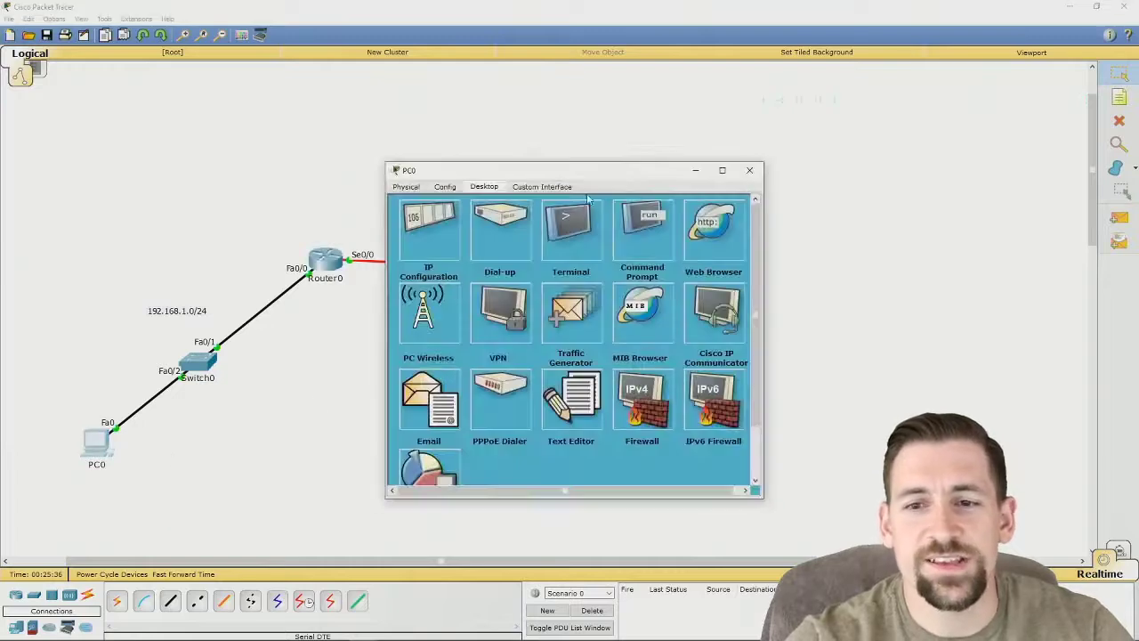
left_click(572, 233)
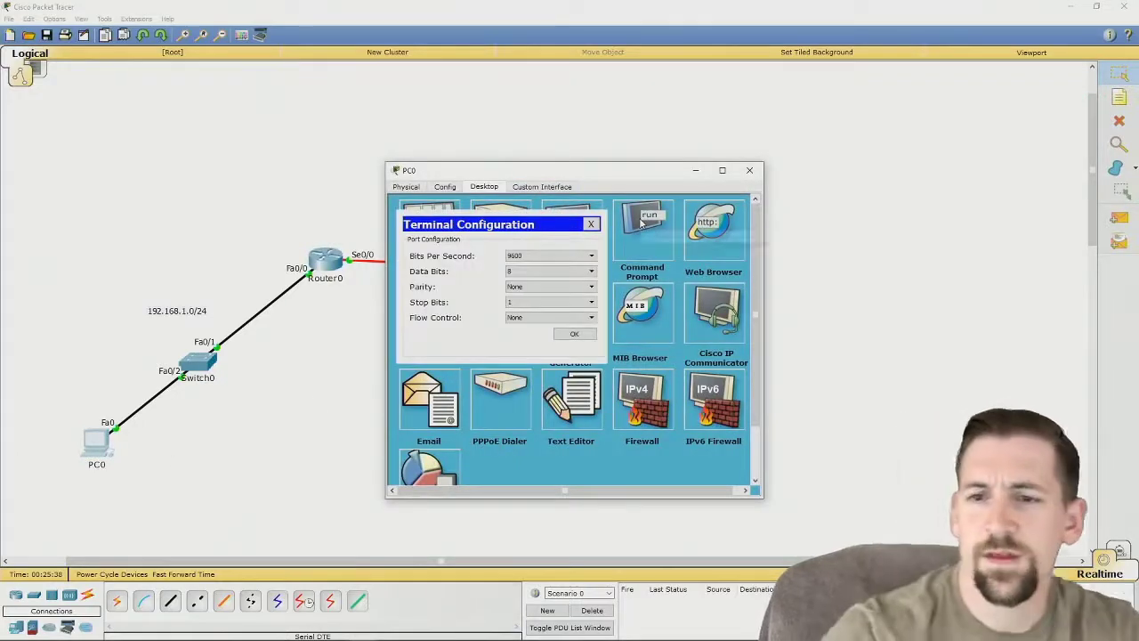
left_click(591, 225)
left_click(627, 233)
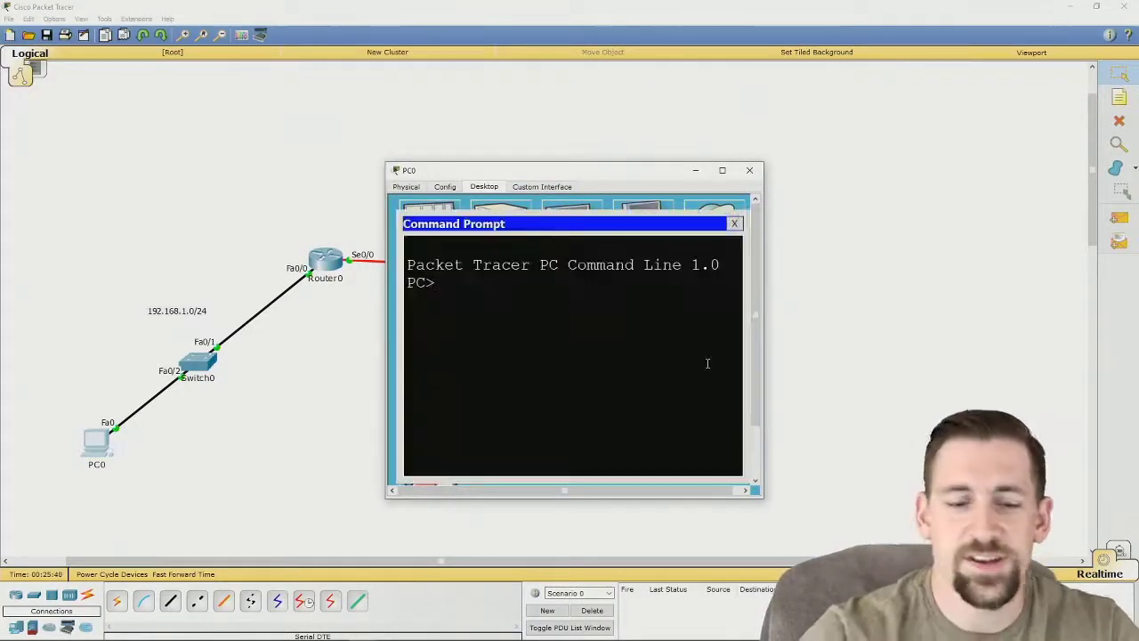
type("ping 19")
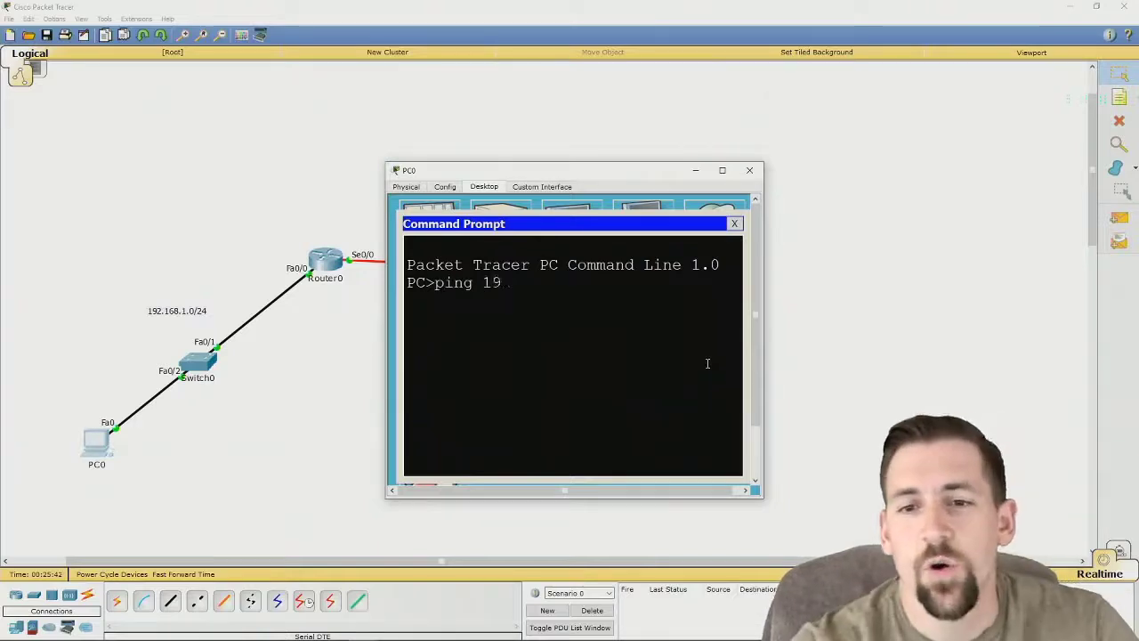
type("2.168.1.1")
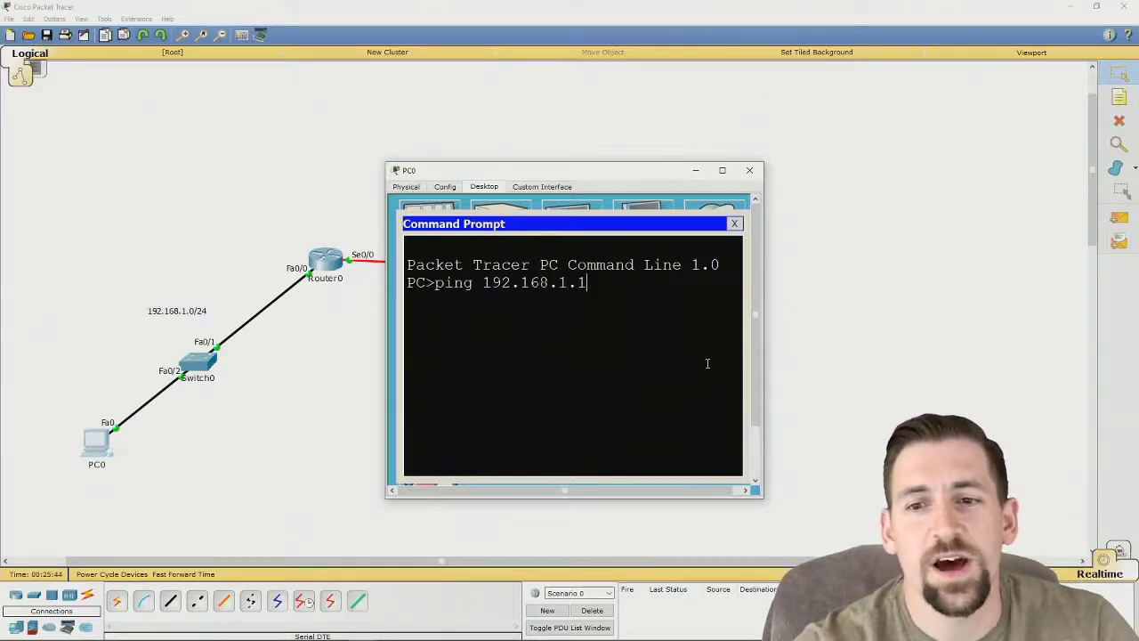
key("Return")
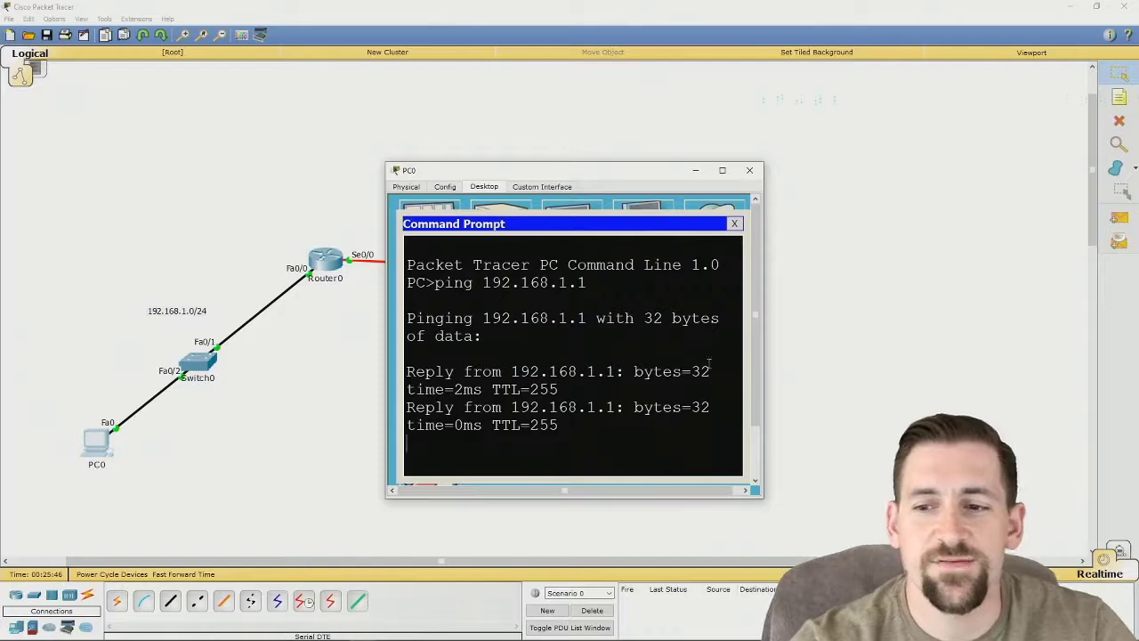
left_click_drag(763, 360, 947, 352)
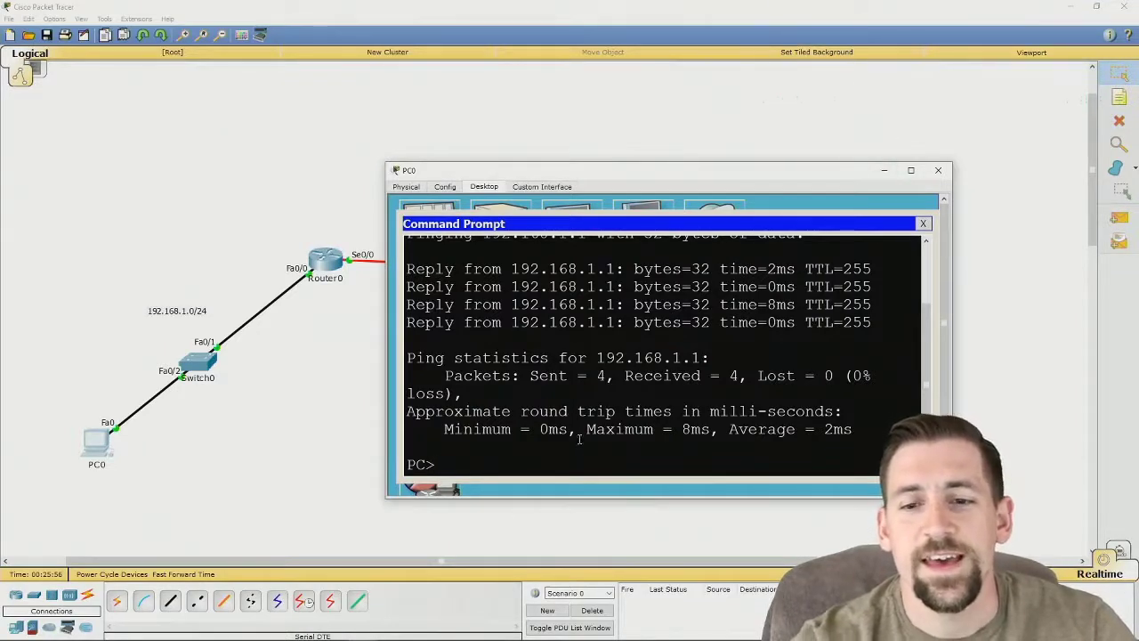
Ping Router1's LAN address 192.168.2.1 from PC0, then close the Command Prompt and minimize PC0's window
type("ping")
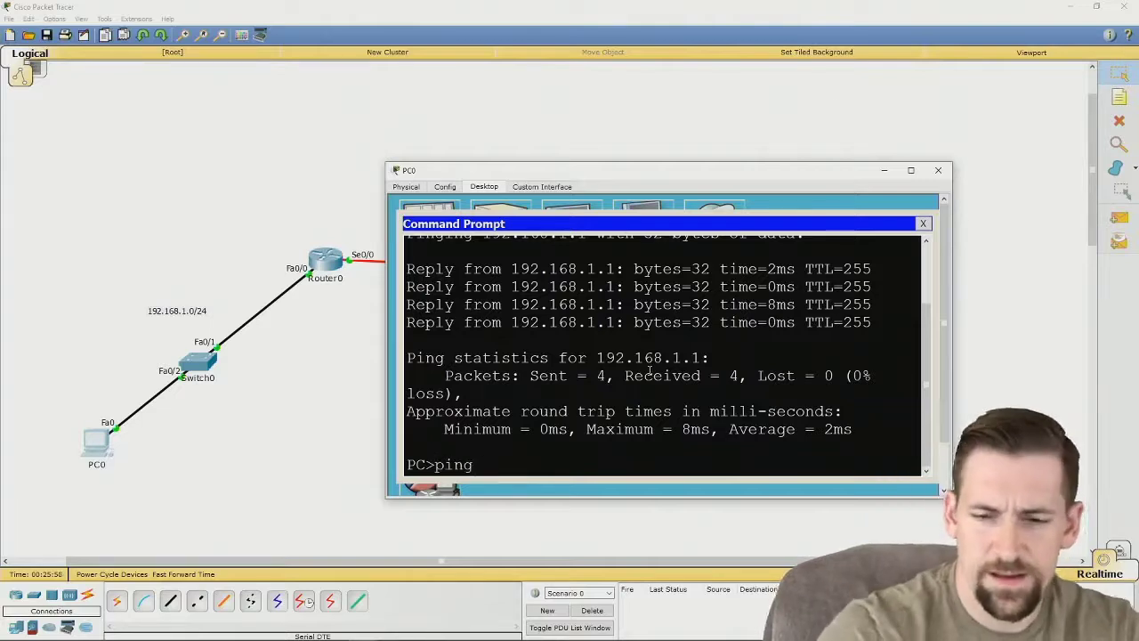
type(" 192.168.2.1")
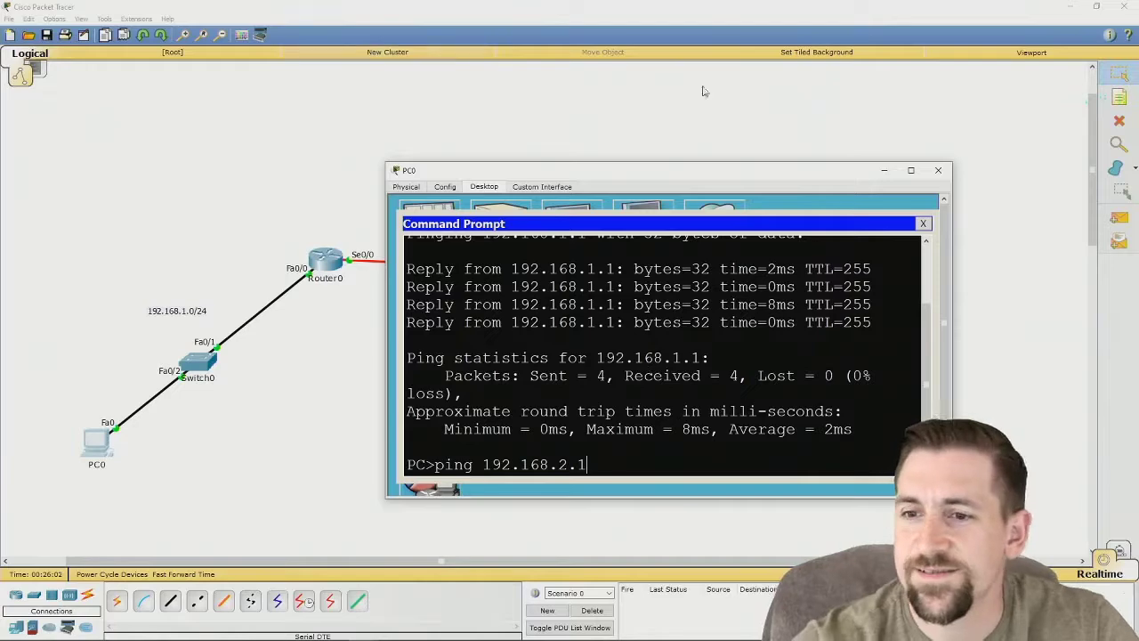
left_click_drag(711, 175, 410, 290)
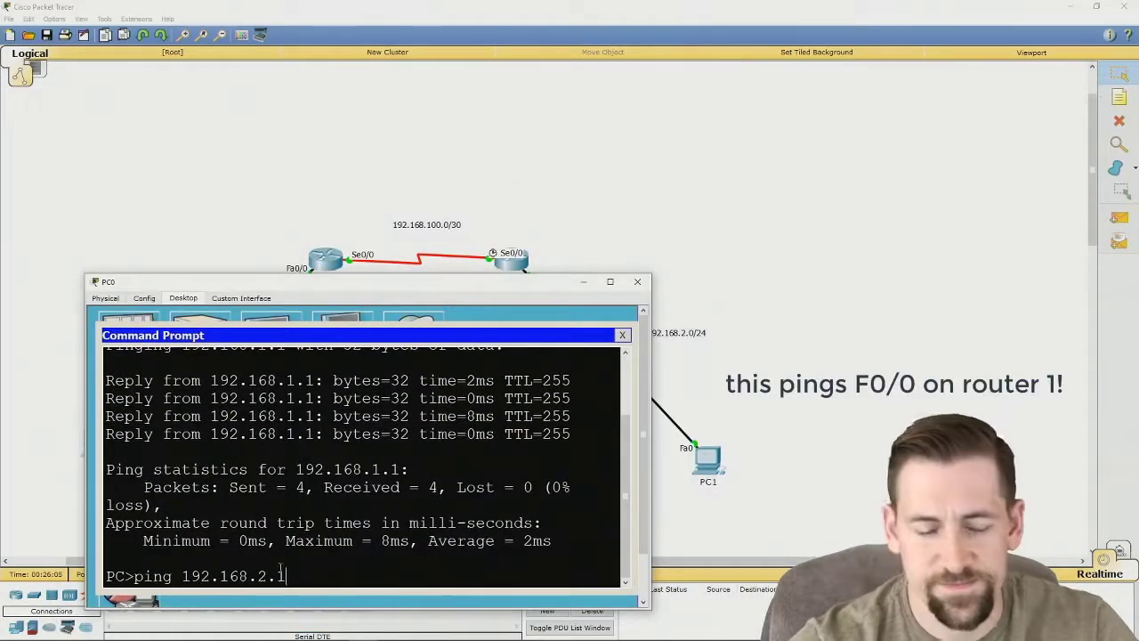
left_click_drag(404, 287, 452, 136)
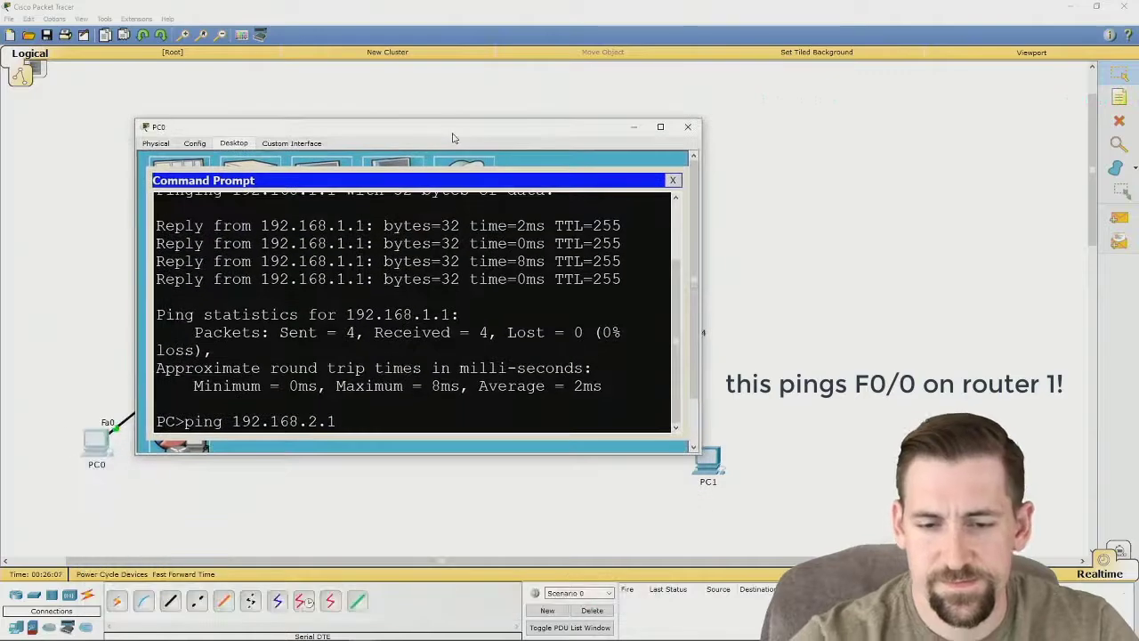
key("Return")
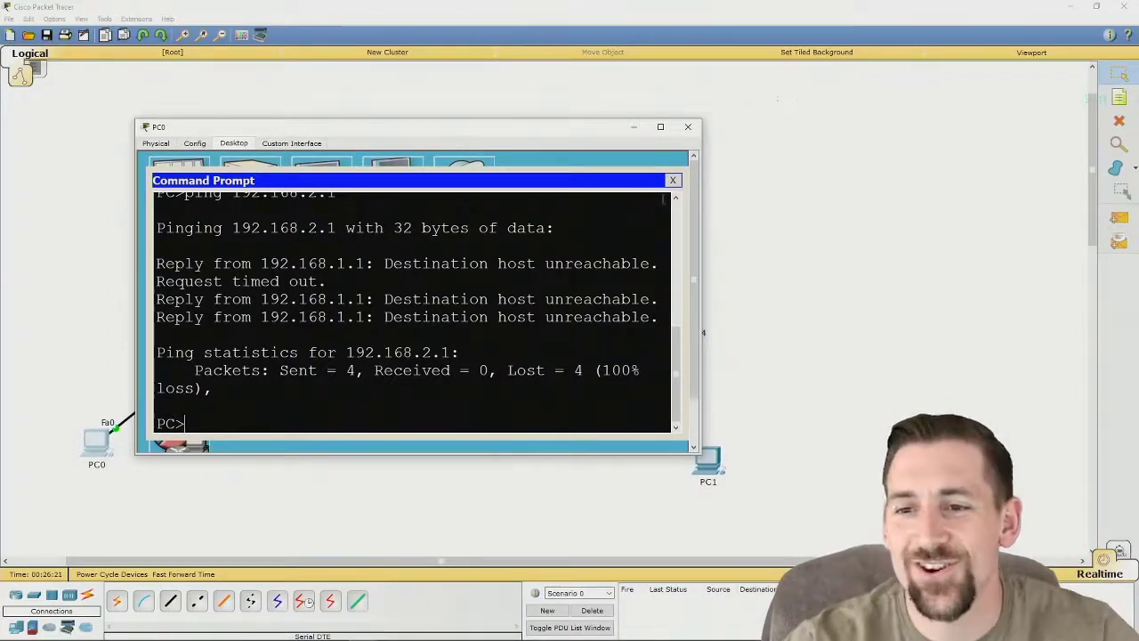
left_click(673, 180)
left_click(634, 126)
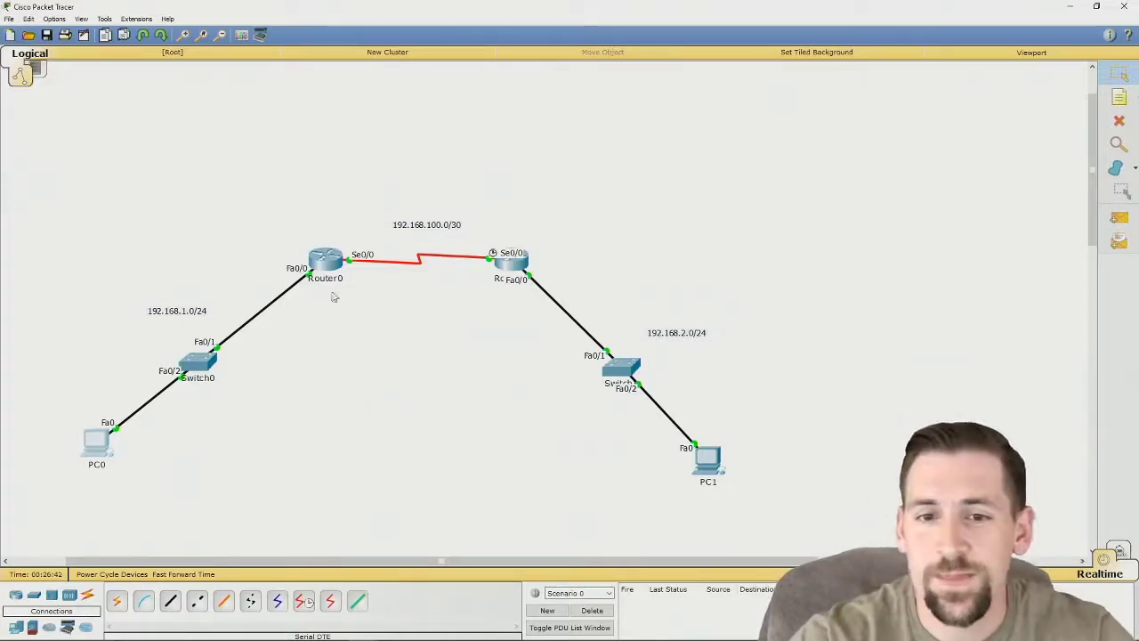
Display Router0's routing table with show ip route, examine its directly connected networks, and close the window
left_click(325, 262)
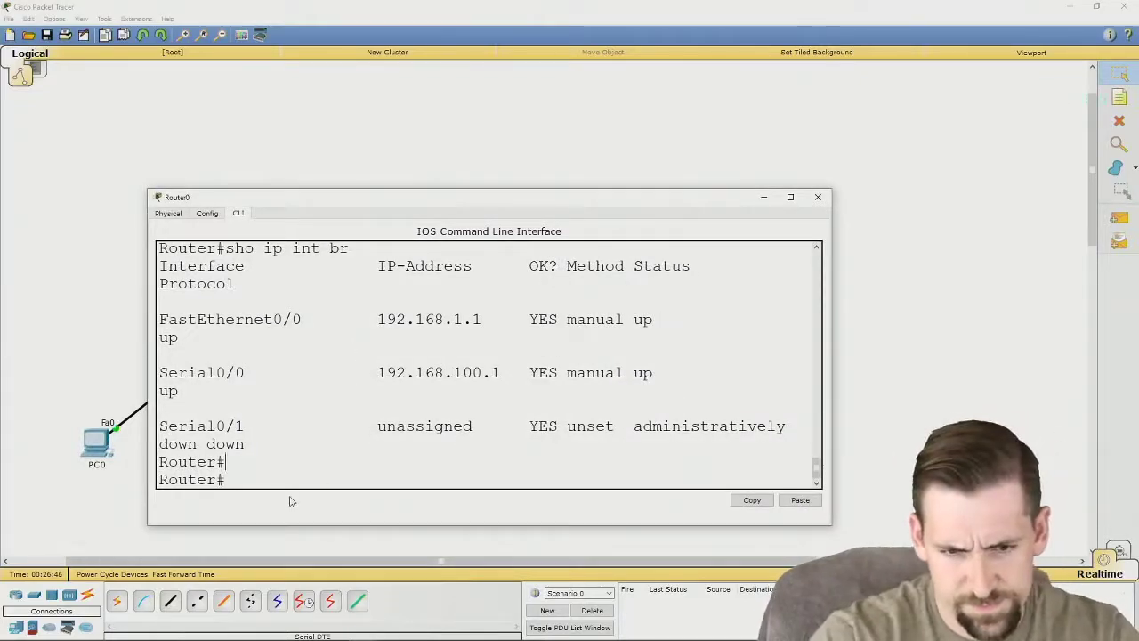
type("show route")
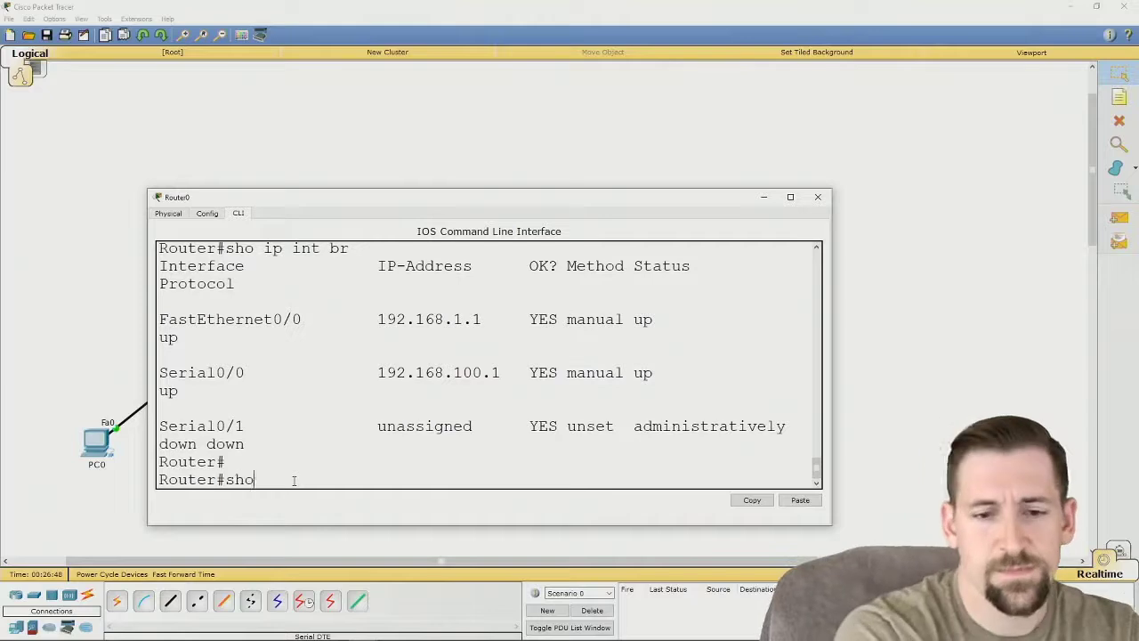
key("Return")
type("show ip route")
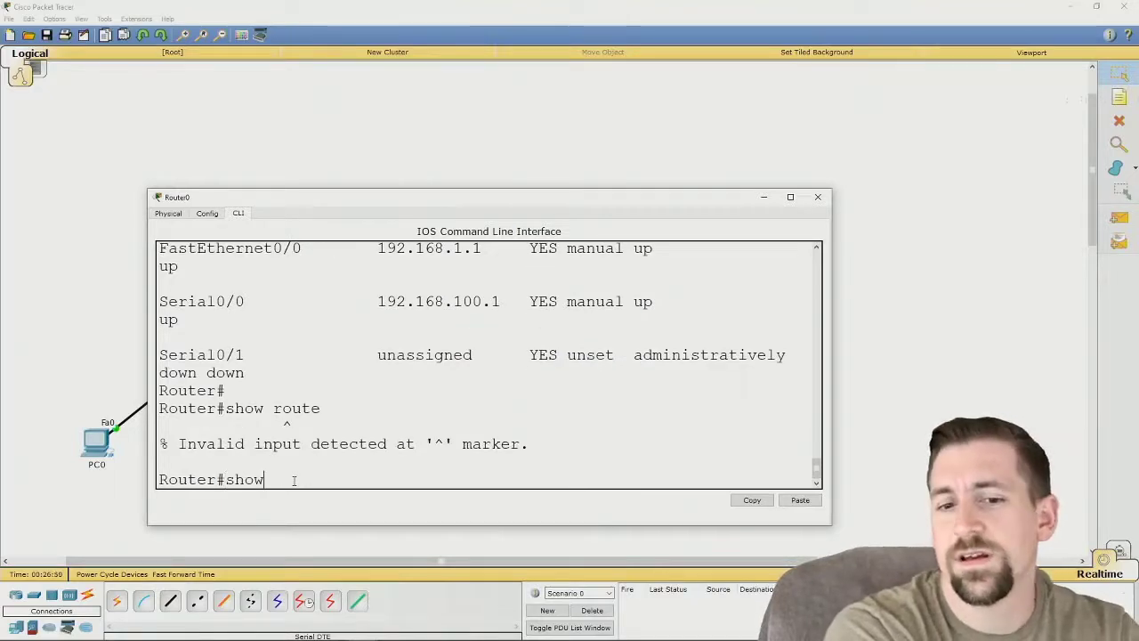
key("Return")
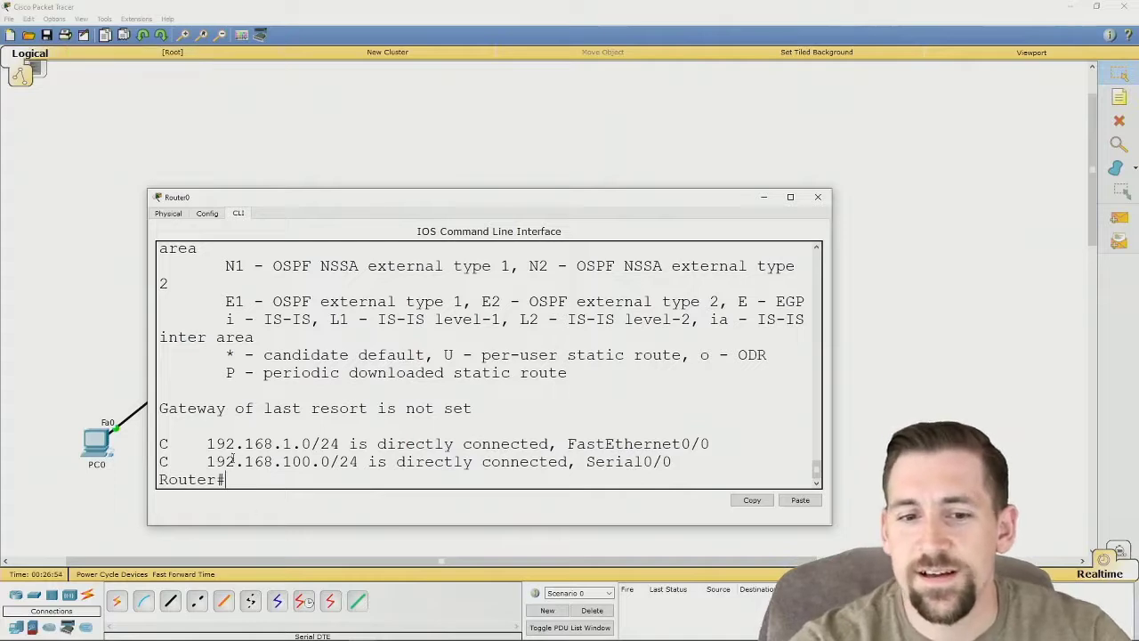
left_click_drag(164, 447, 161, 478)
left_click(169, 461)
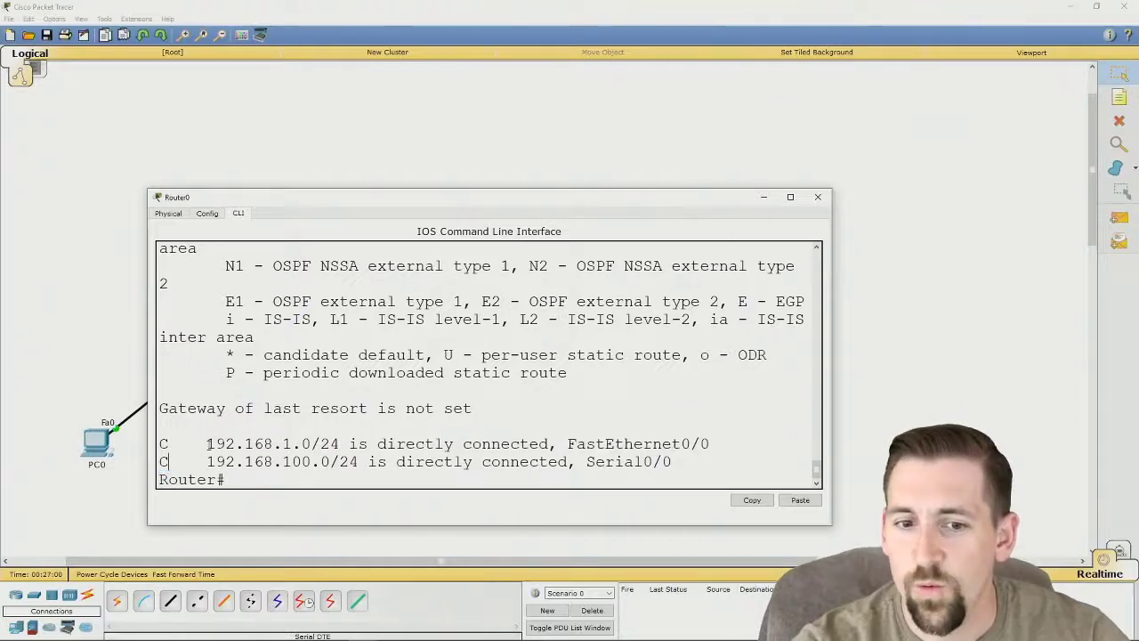
left_click(246, 477)
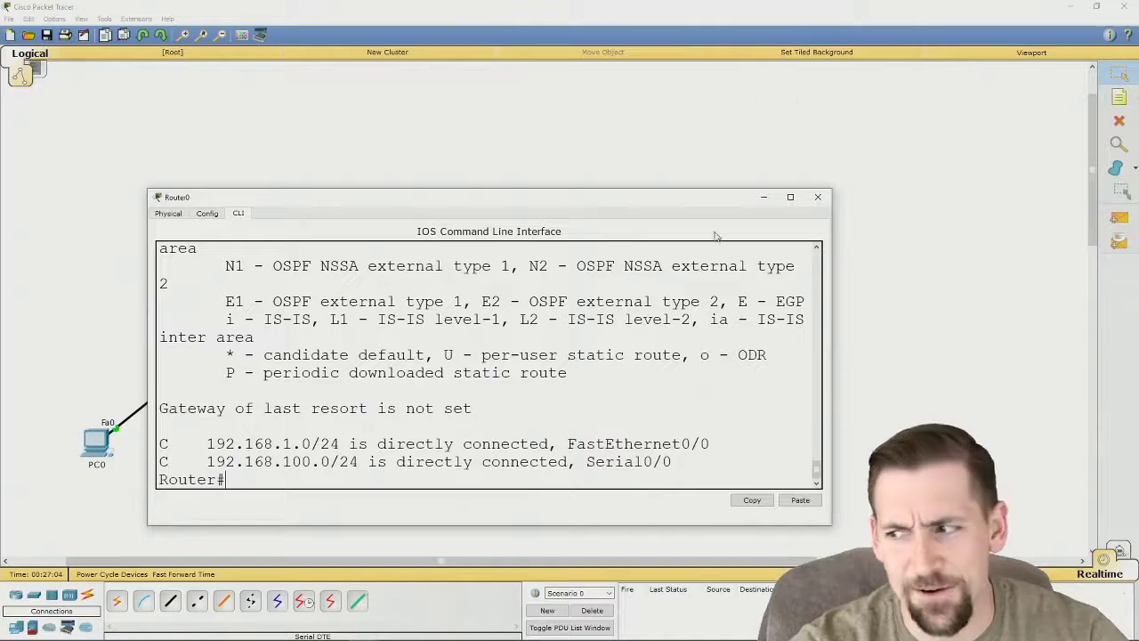
left_click(818, 197)
Ping Router1's serial address 192.168.100.2 from Router0's command line
left_click(322, 260)
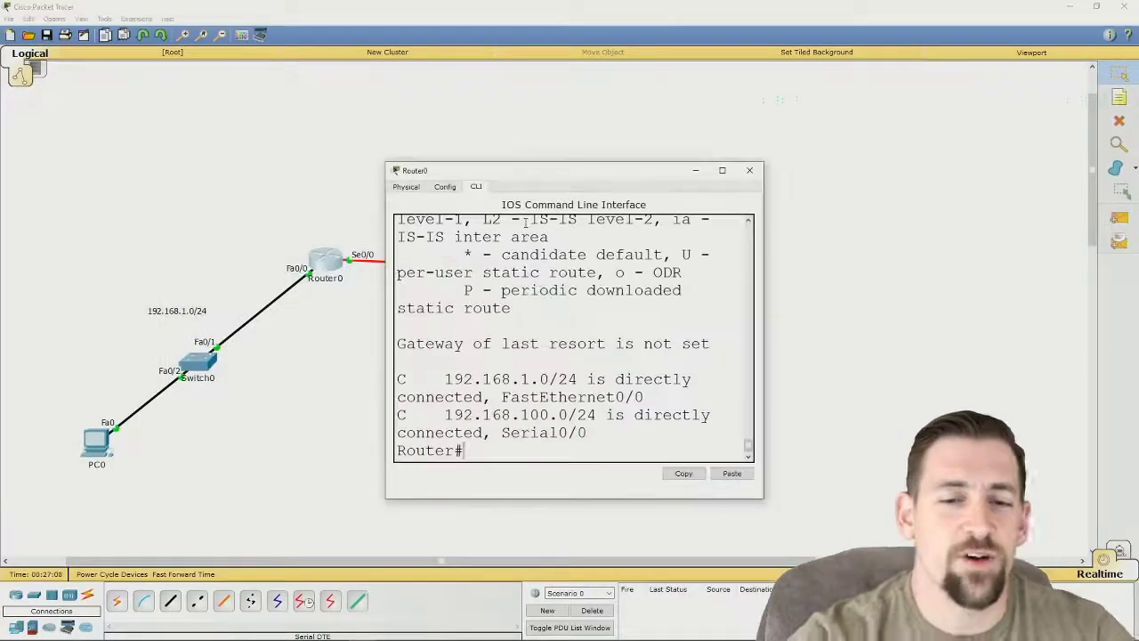
type("ping")
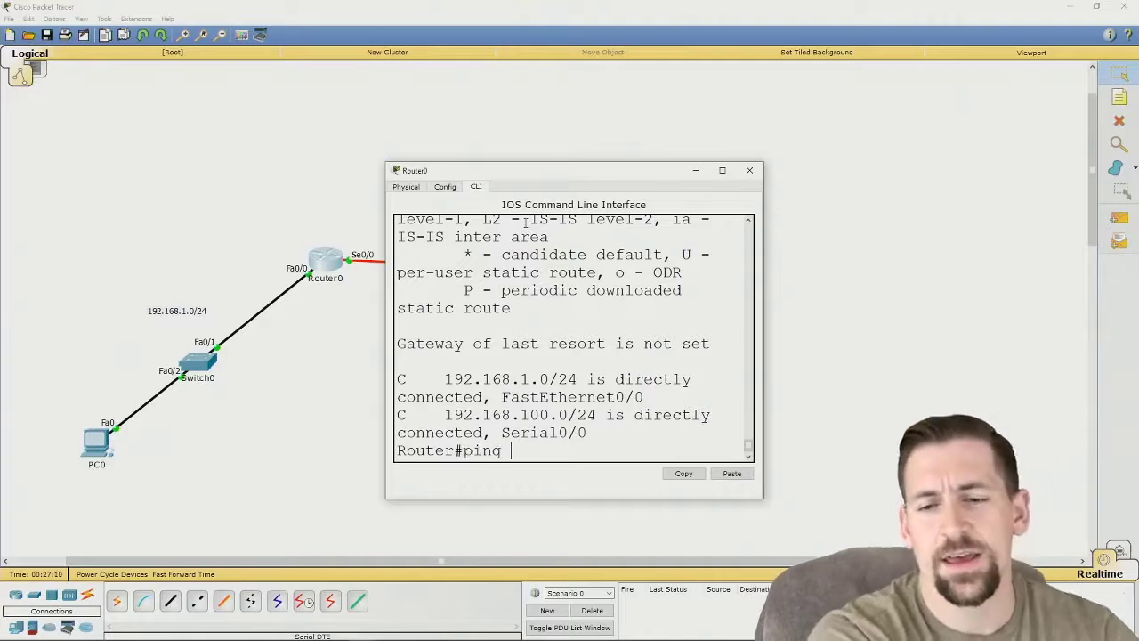
type(" 192.")
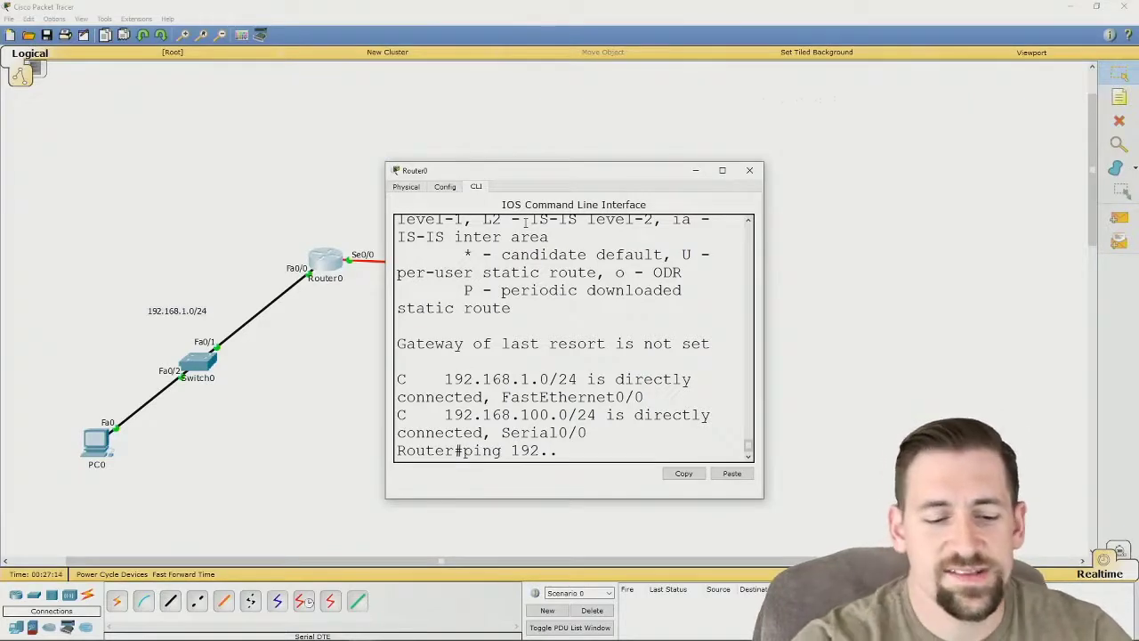
type("16")
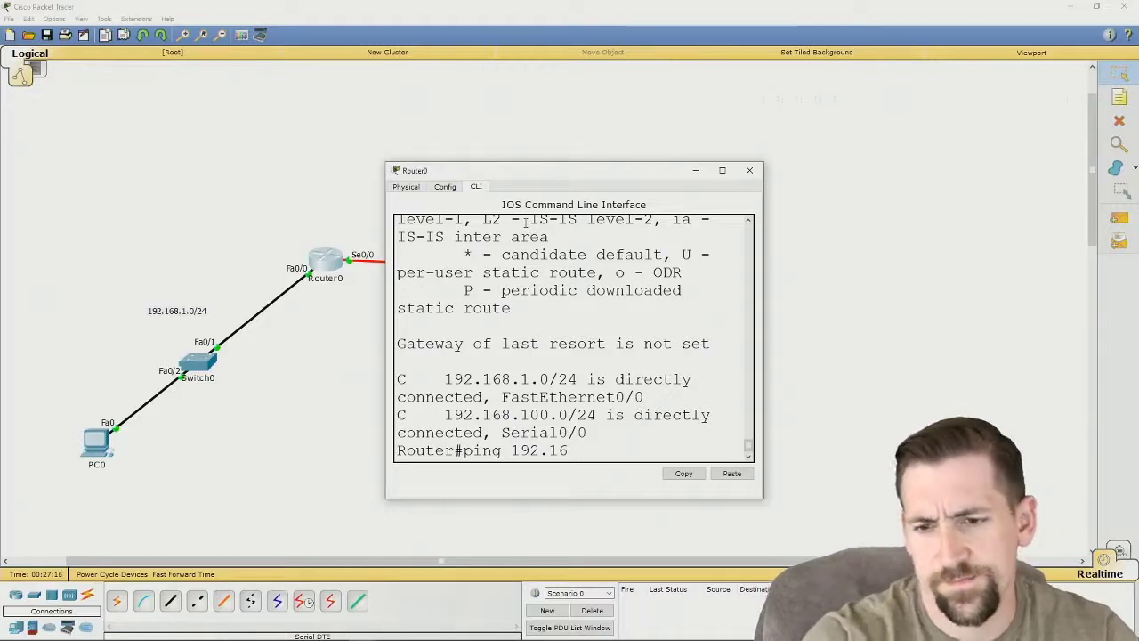
type("8.100.")
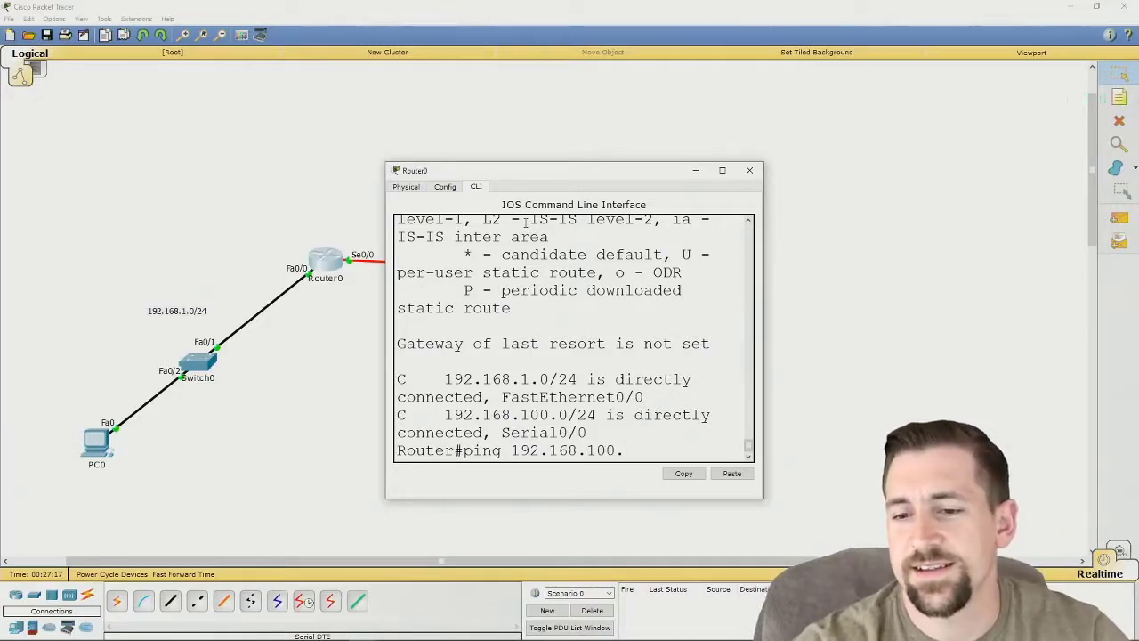
type("2")
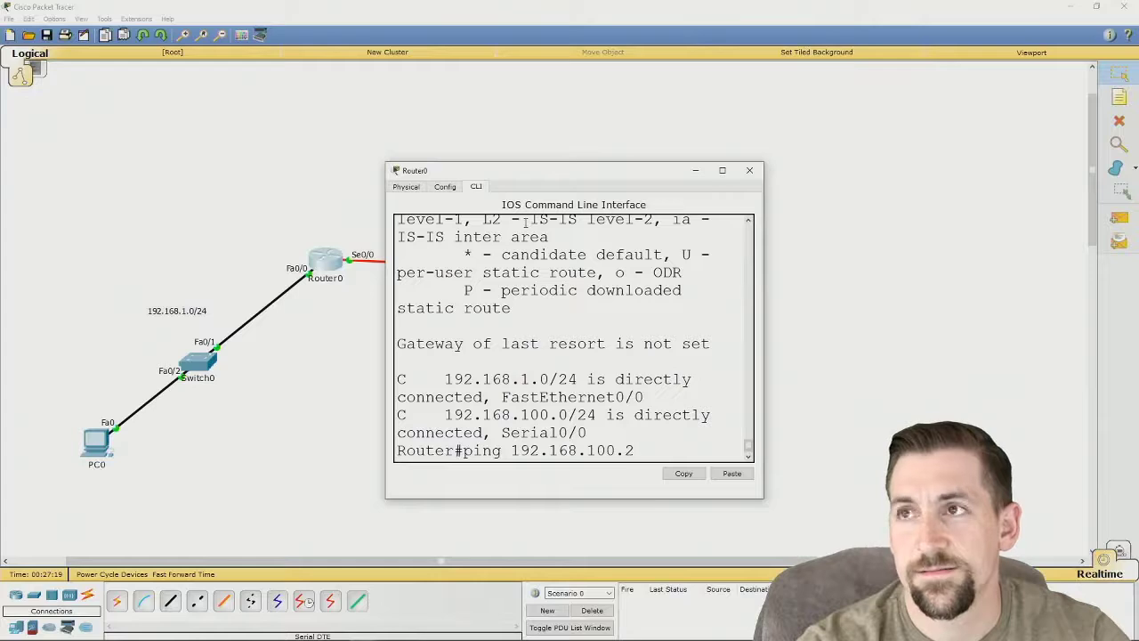
key("Return")
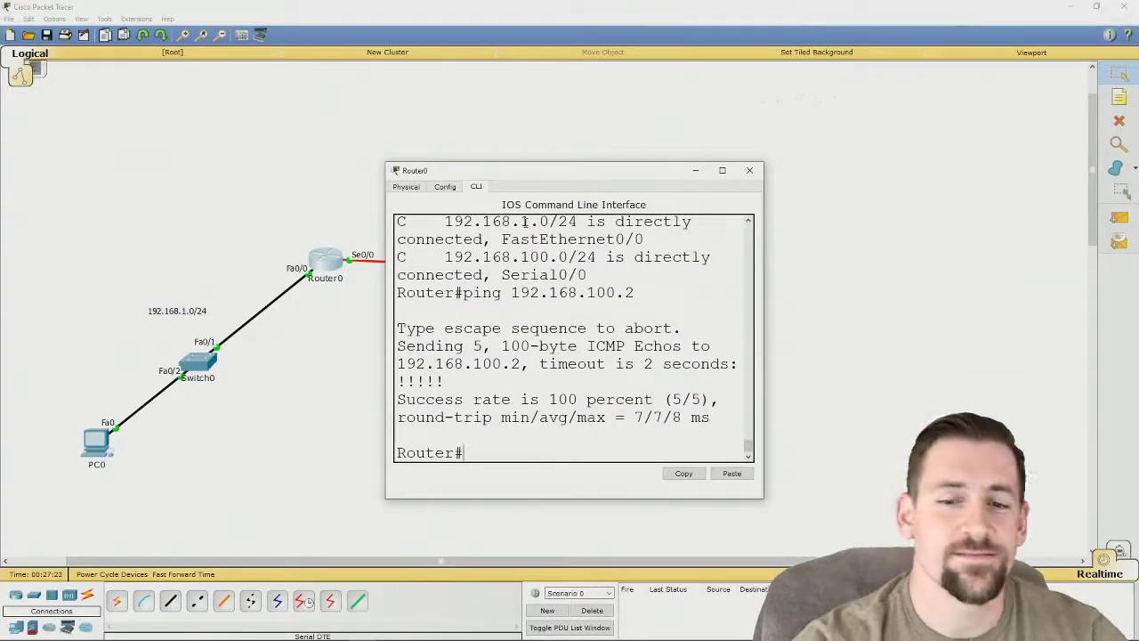
Ping PC0's address 192.168.1.2 from Router0's command line
type("ping 192")
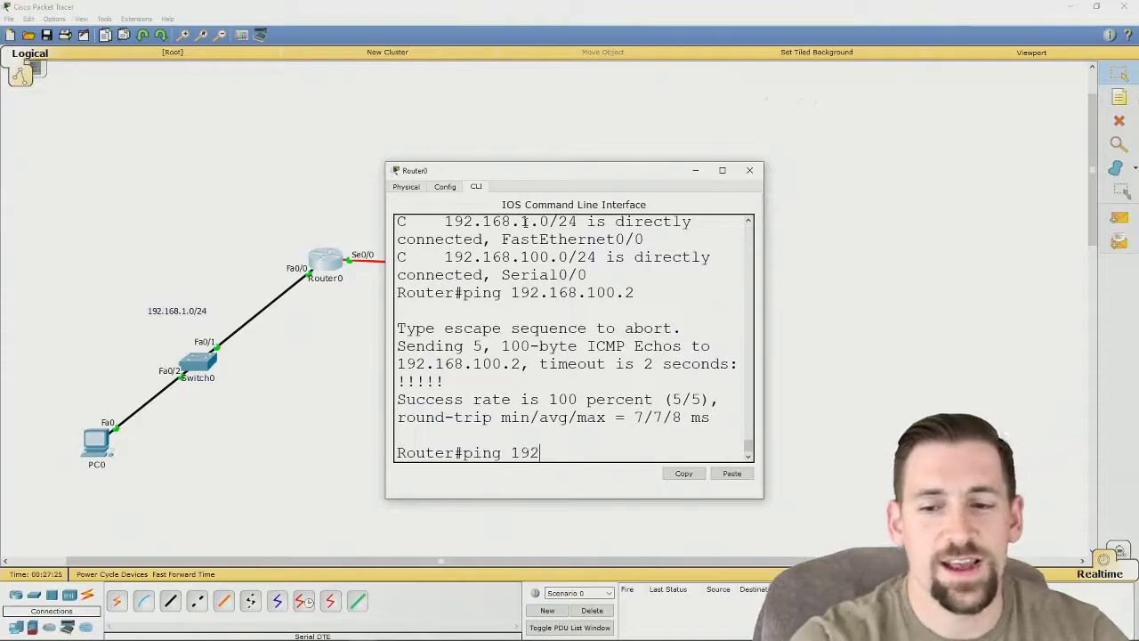
type(".168.")
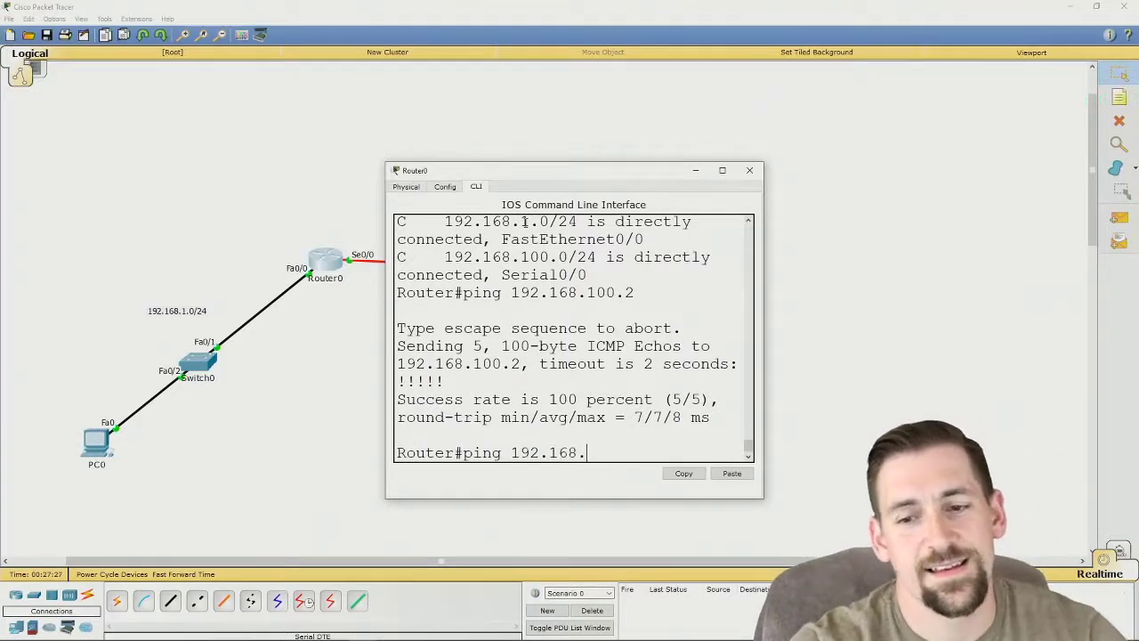
type("100")
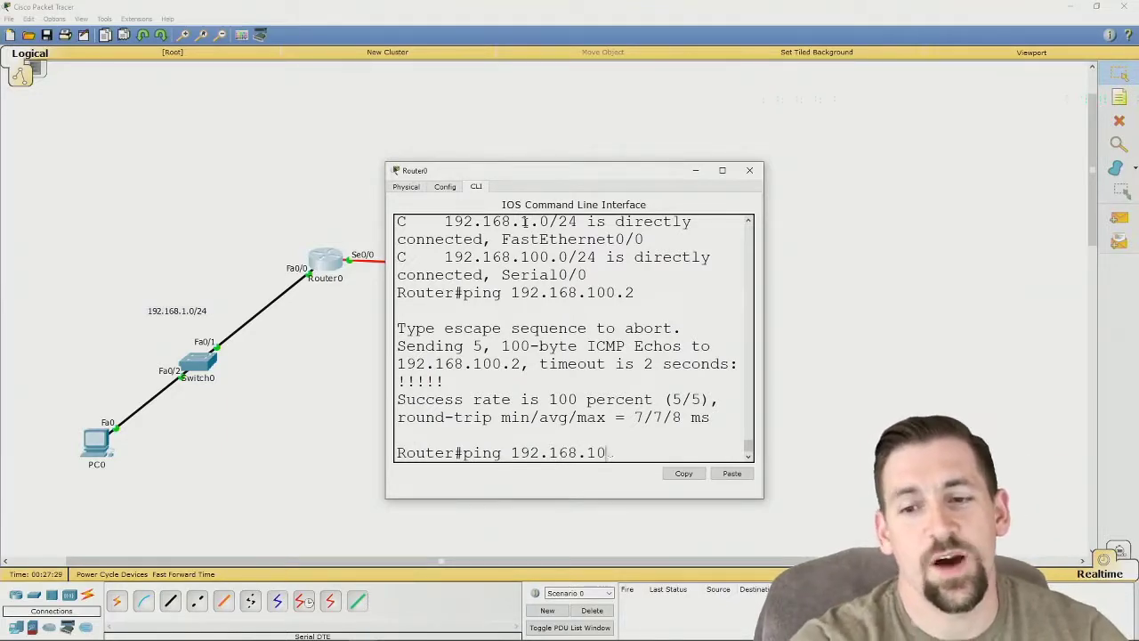
key("BackSpace")
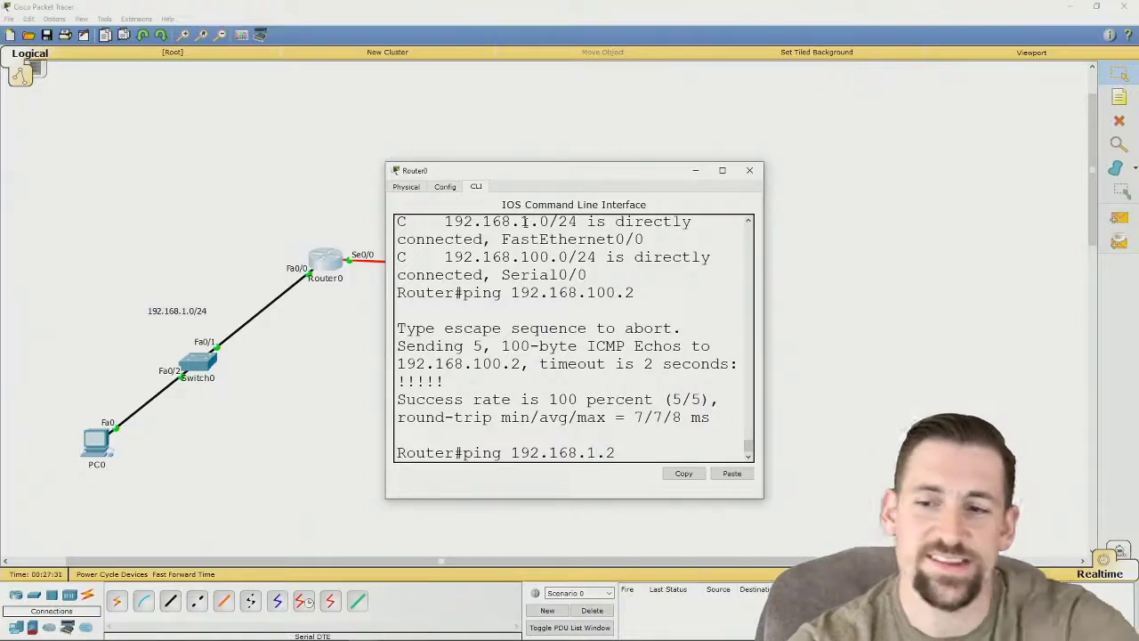
key("Return")
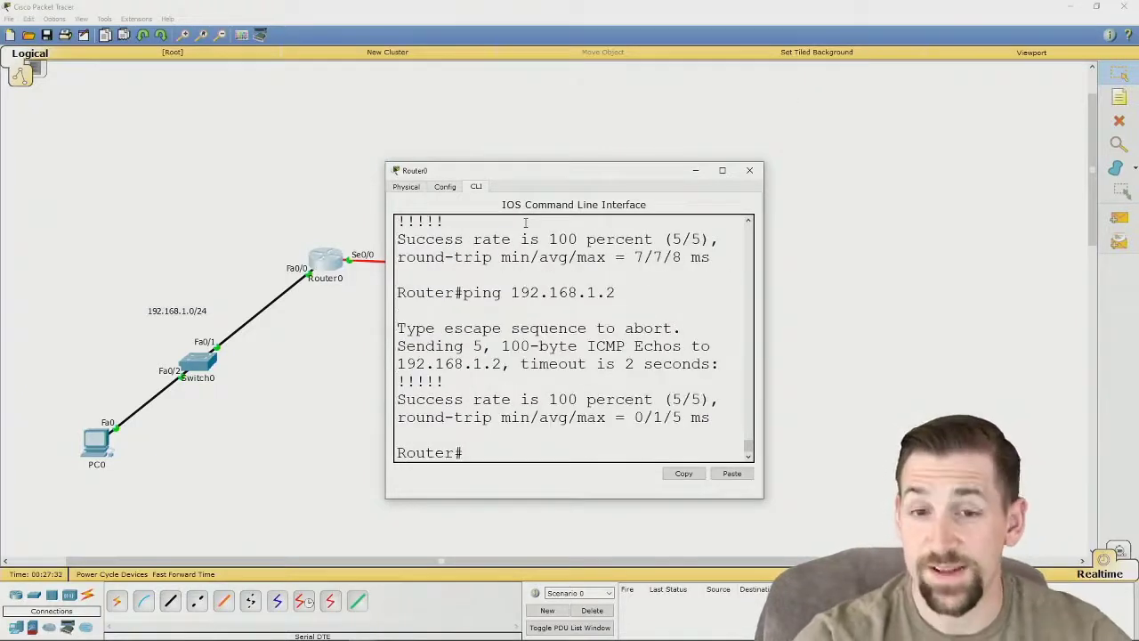
Ping Router1's LAN address 192.168.2.1 from Router0's command line and close the router window
type("p")
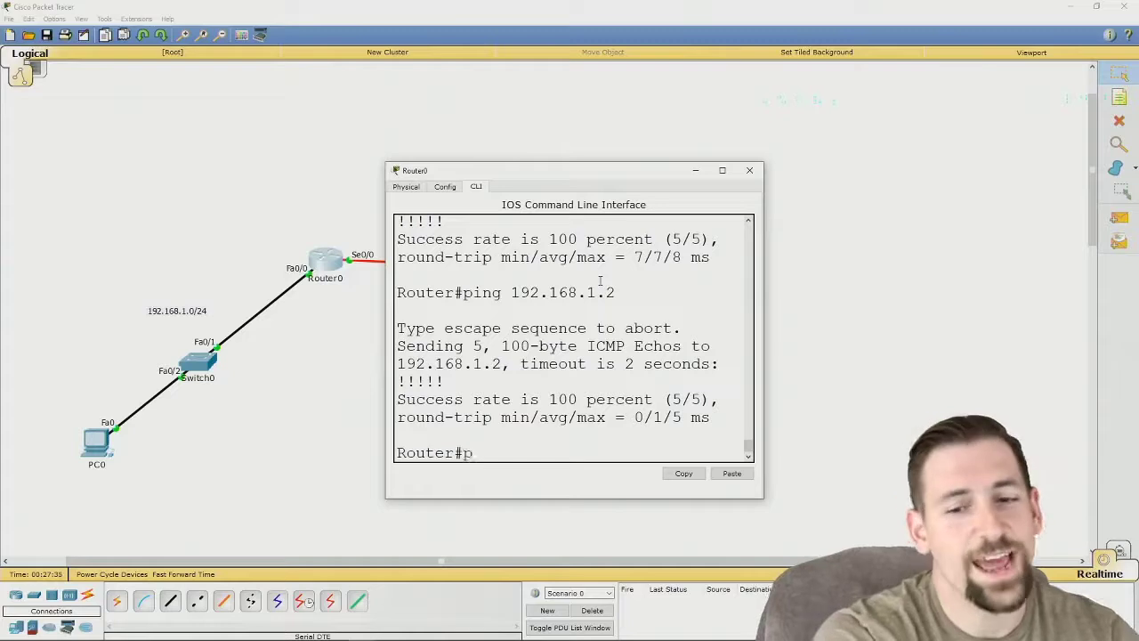
type("ing 192.168")
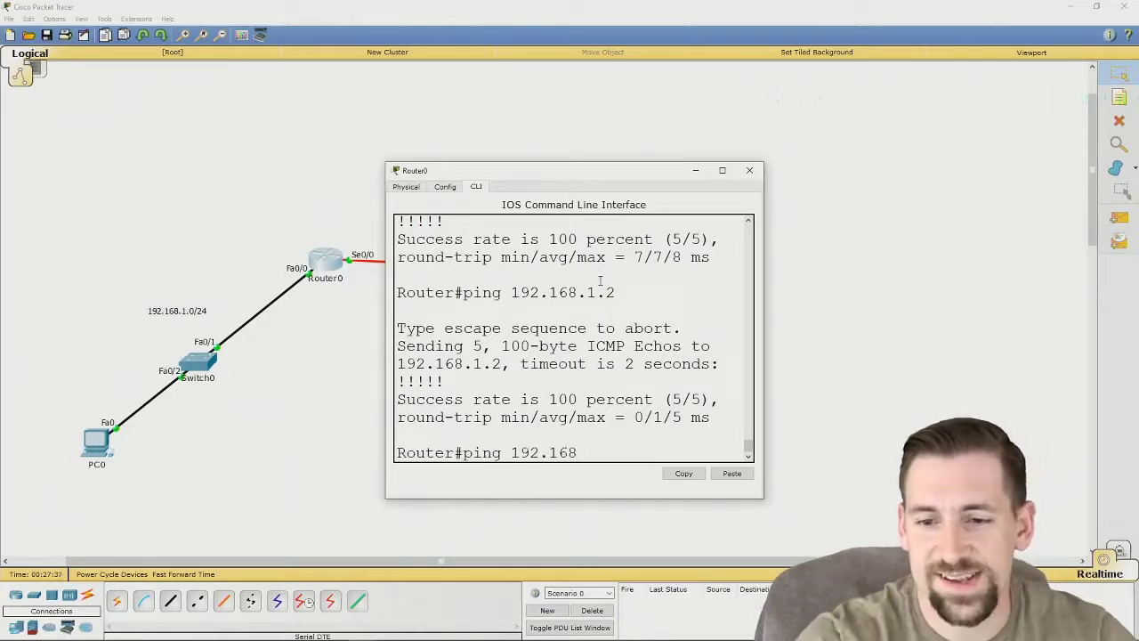
type(".2.1")
key("Return")
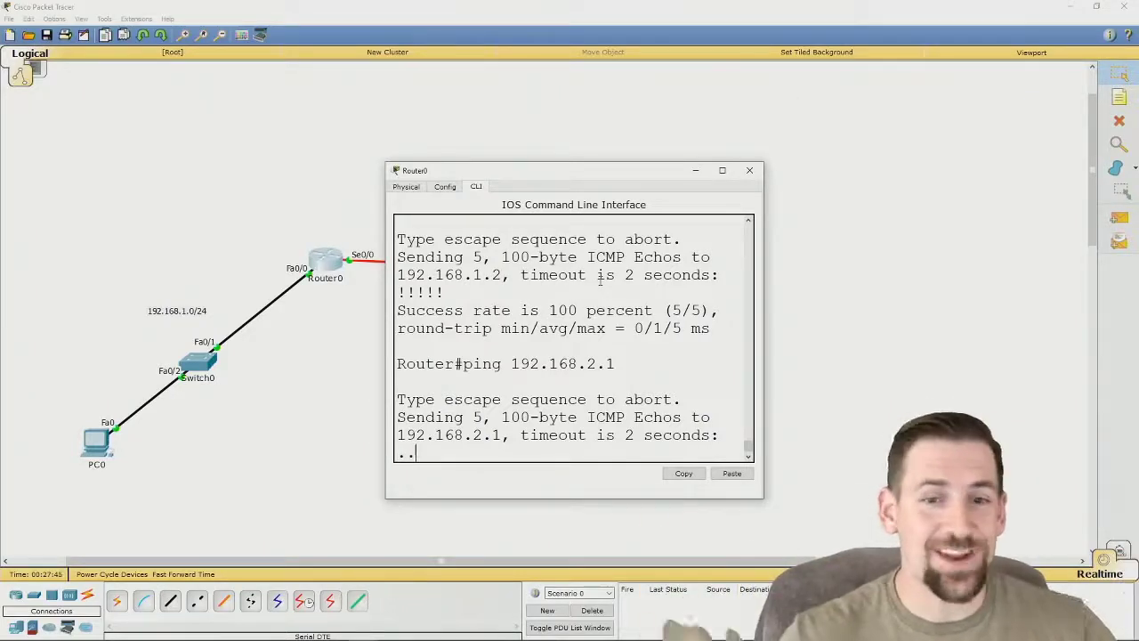
left_click(749, 172)
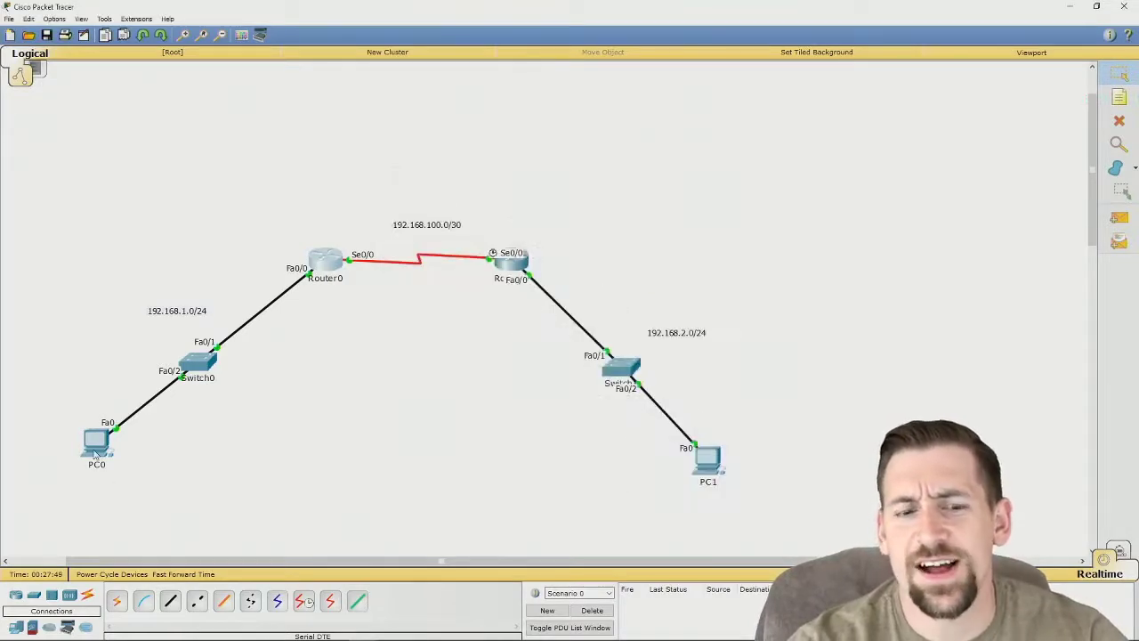
Ping Router1's serial address 192.168.100.2 from PC0's Command Prompt, with its window moved clear of the serial link
left_click(95, 441)
left_click(691, 130)
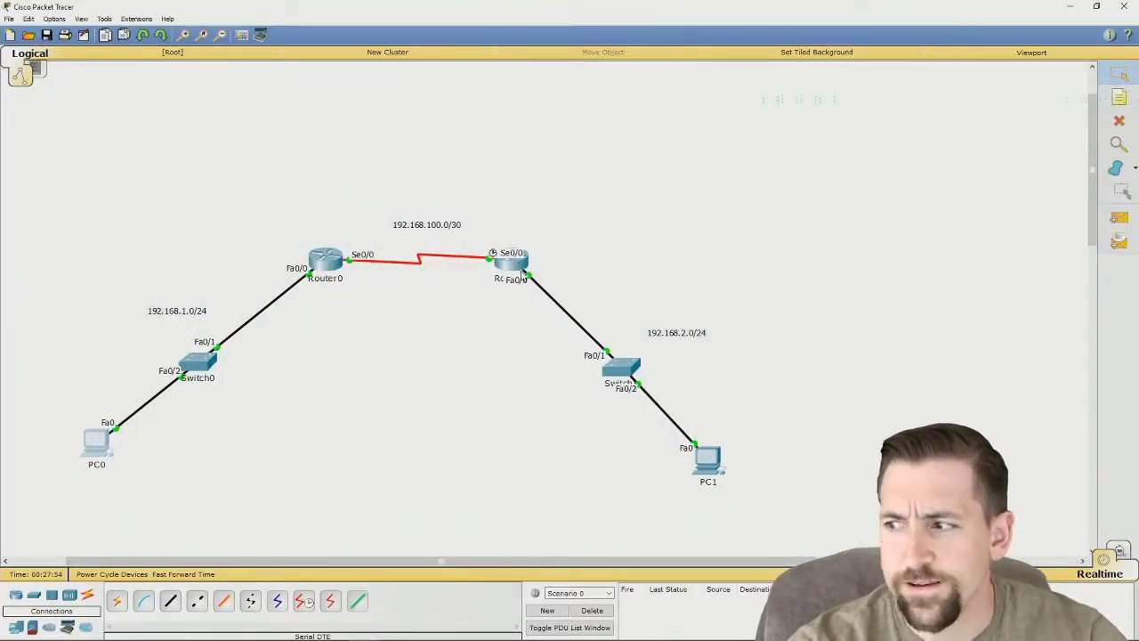
left_click(93, 448)
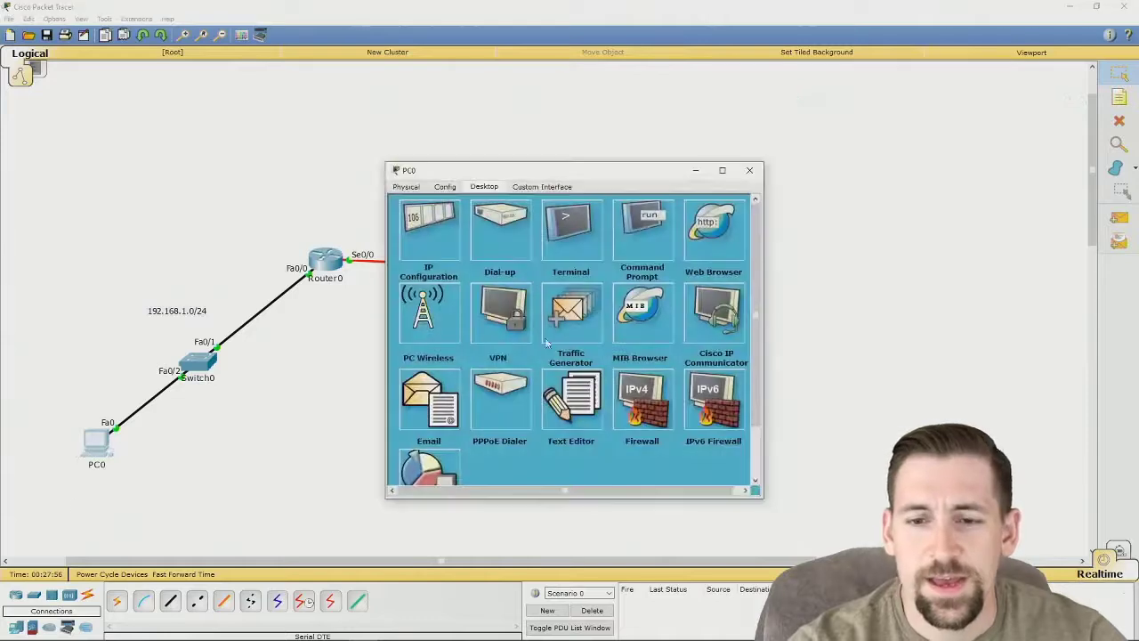
left_click_drag(599, 175, 748, 167)
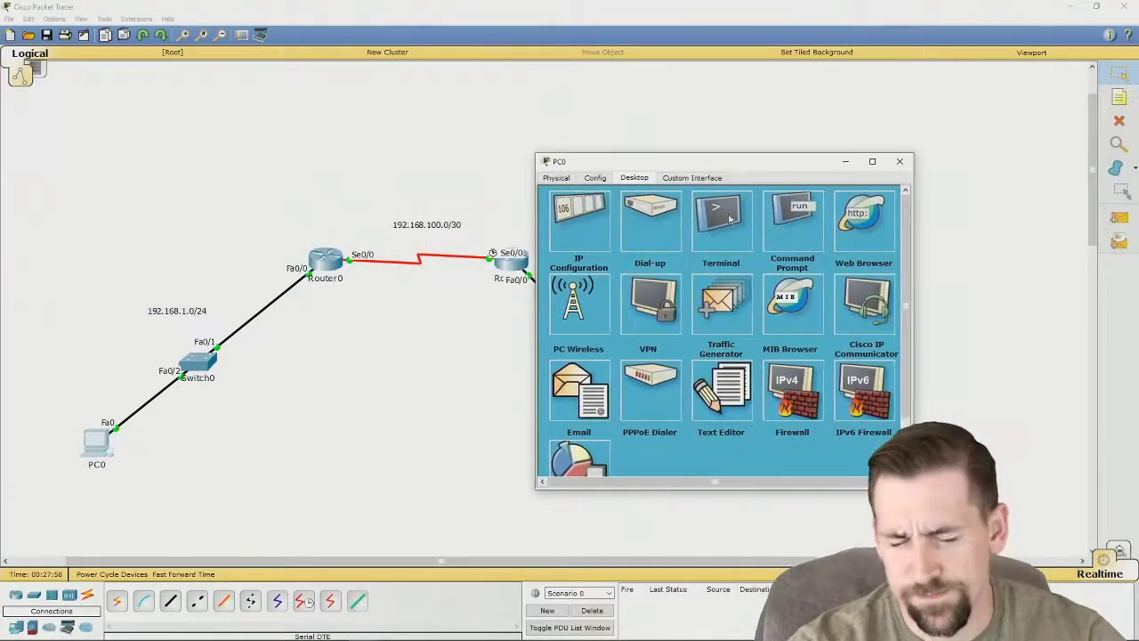
left_click(788, 212)
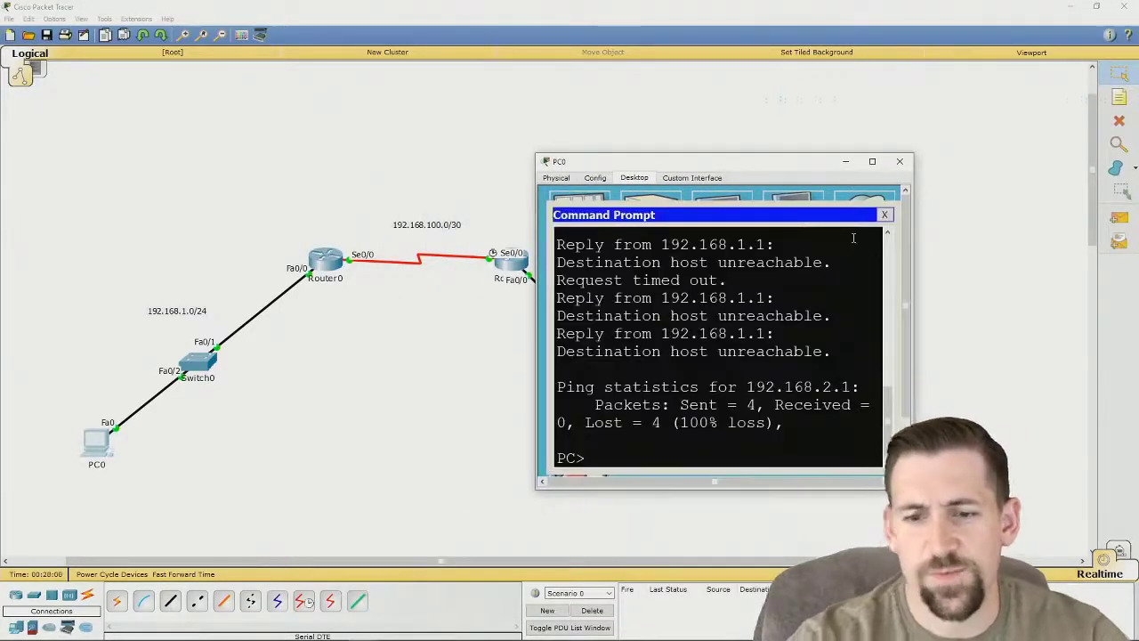
type("ping 19")
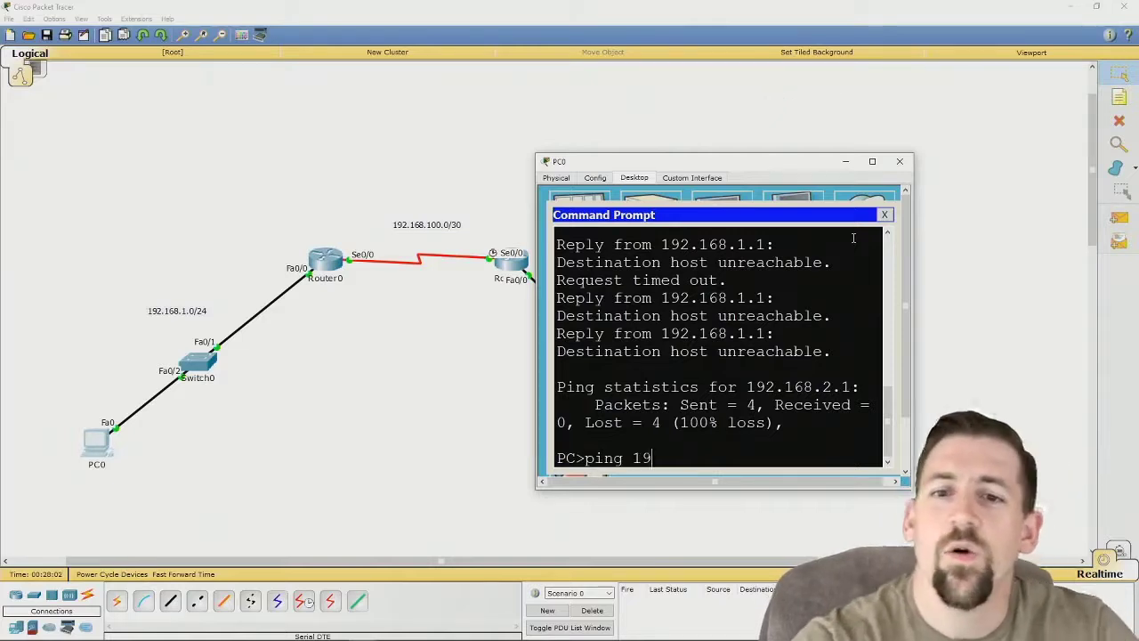
type("2.168.100.")
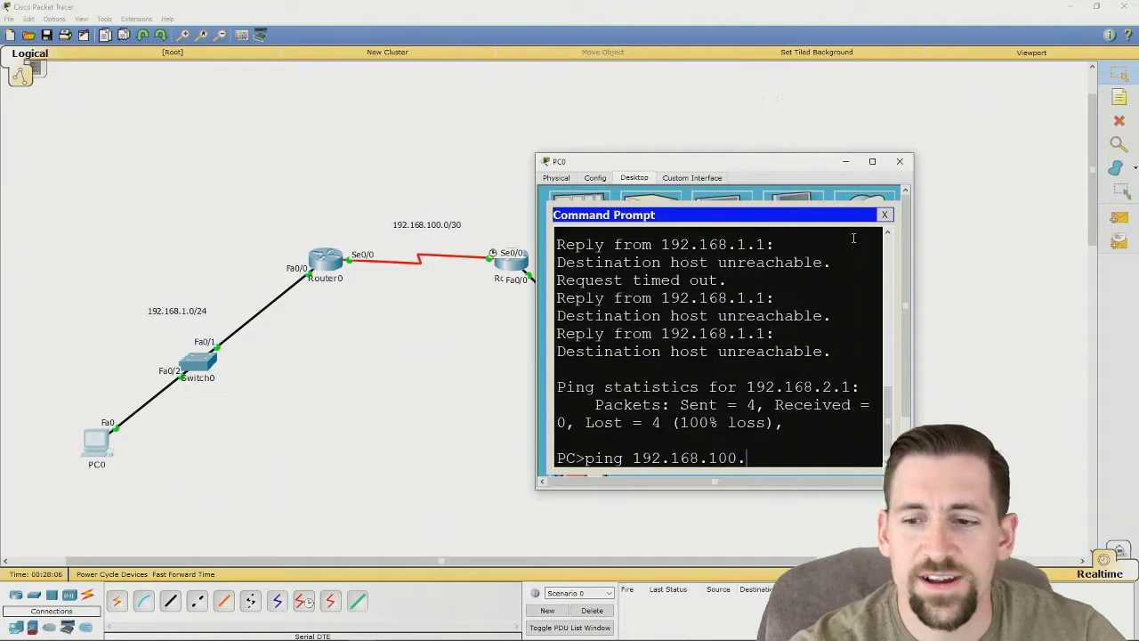
type("2")
key("Return")
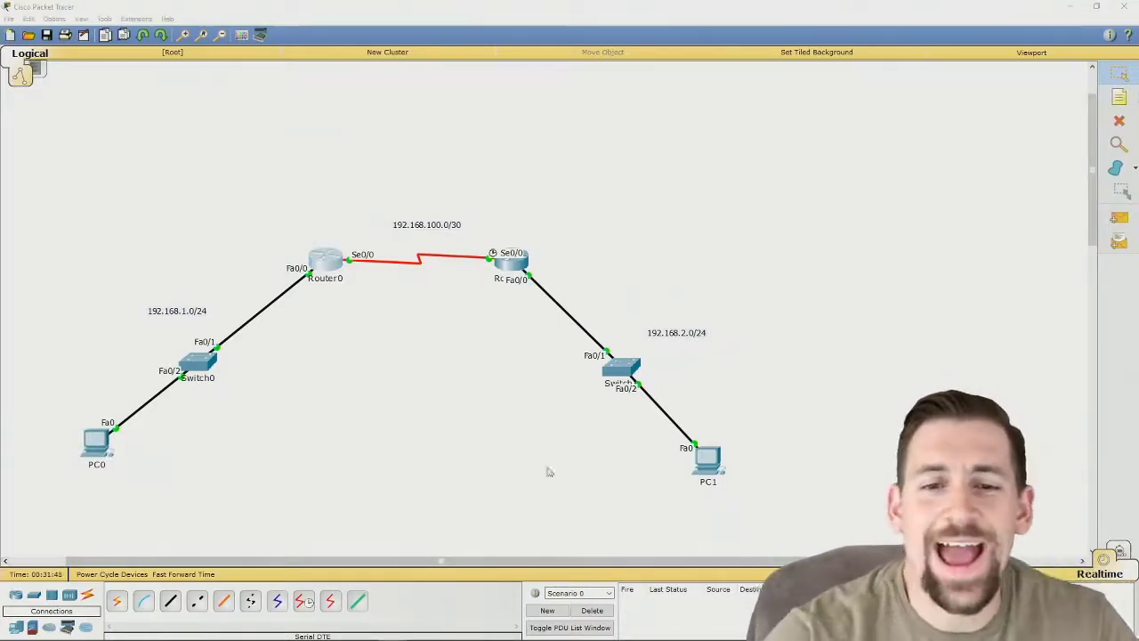
Widen Router0's command-line window, exit configuration mode, and re-enter global configuration mode with conf t
left_click(329, 265)
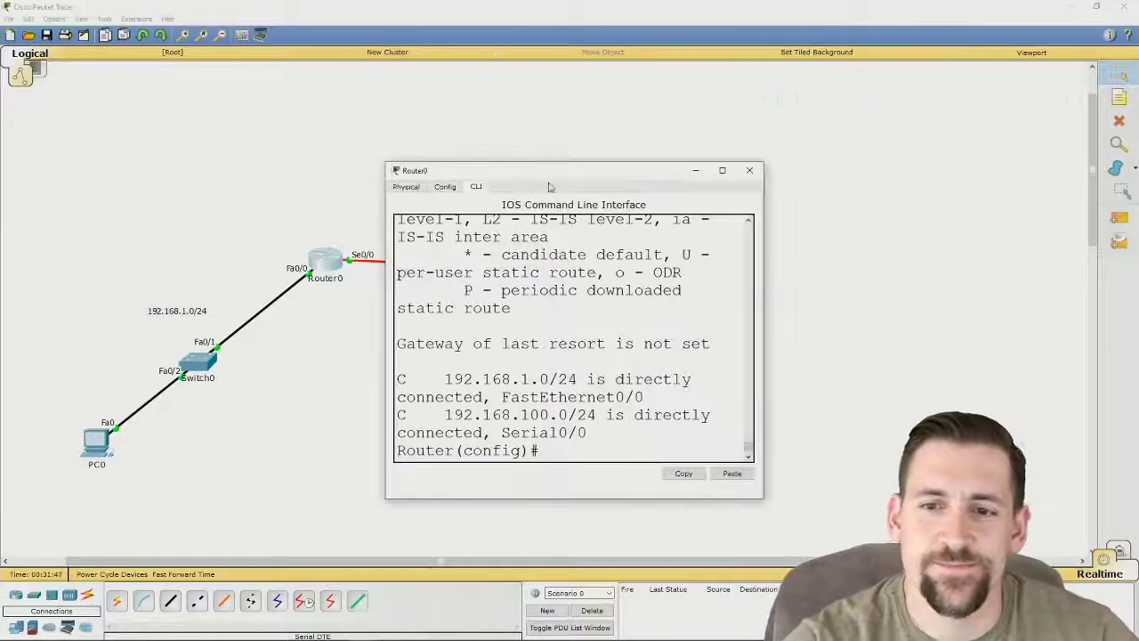
left_click_drag(763, 241, 1111, 240)
type("exit")
key("Return")
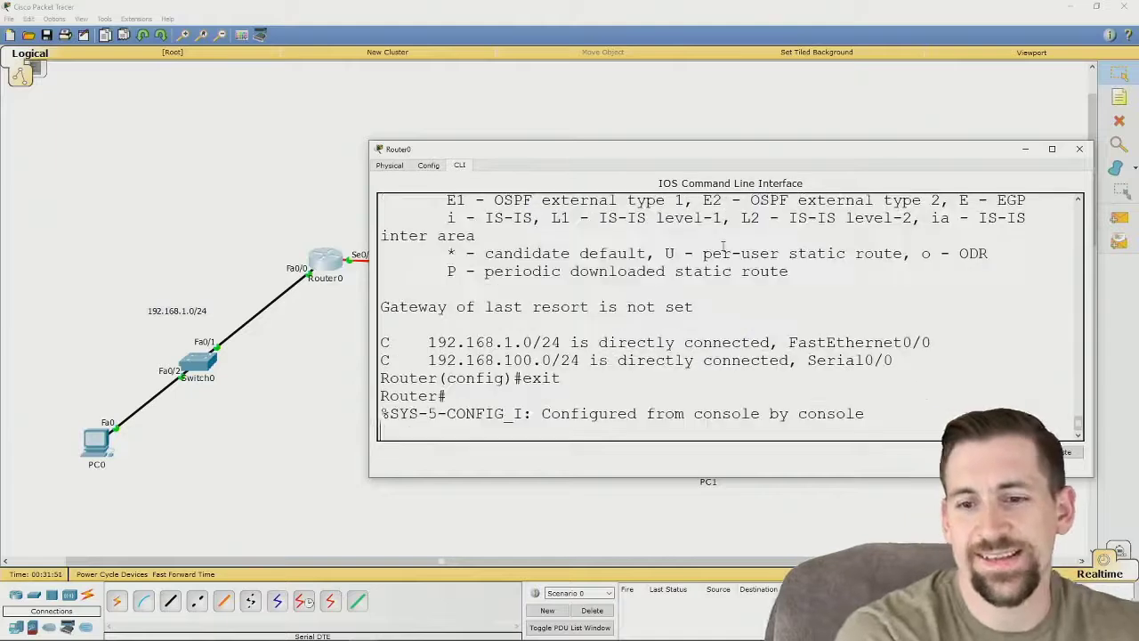
type("en")
key("BackSpace")
key("BackSpace")
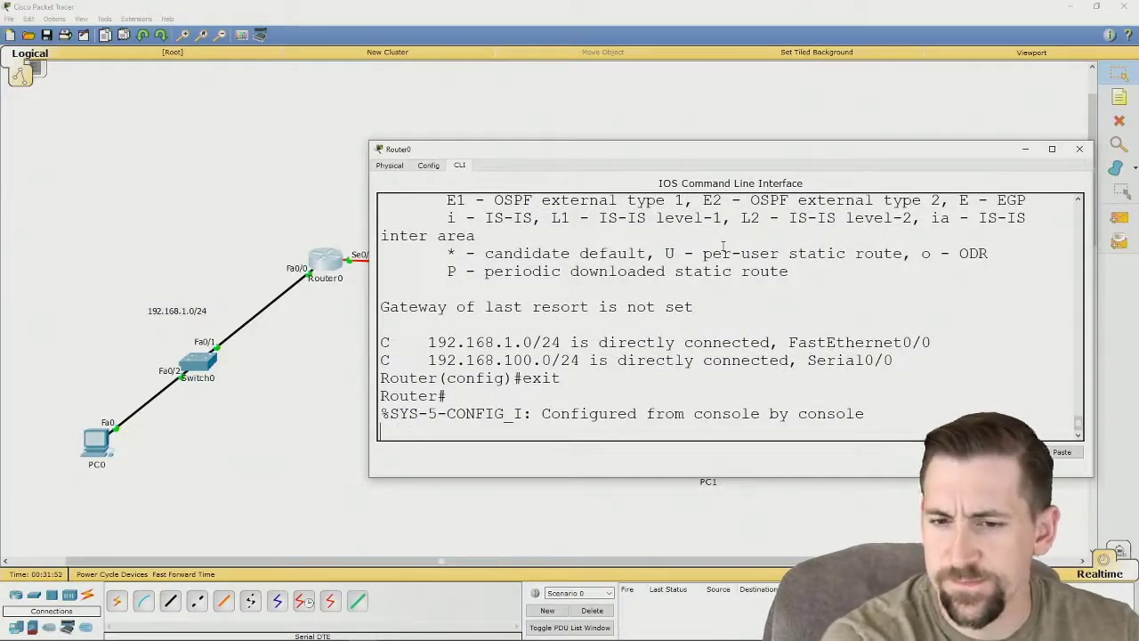
type("conf t")
key("Return")
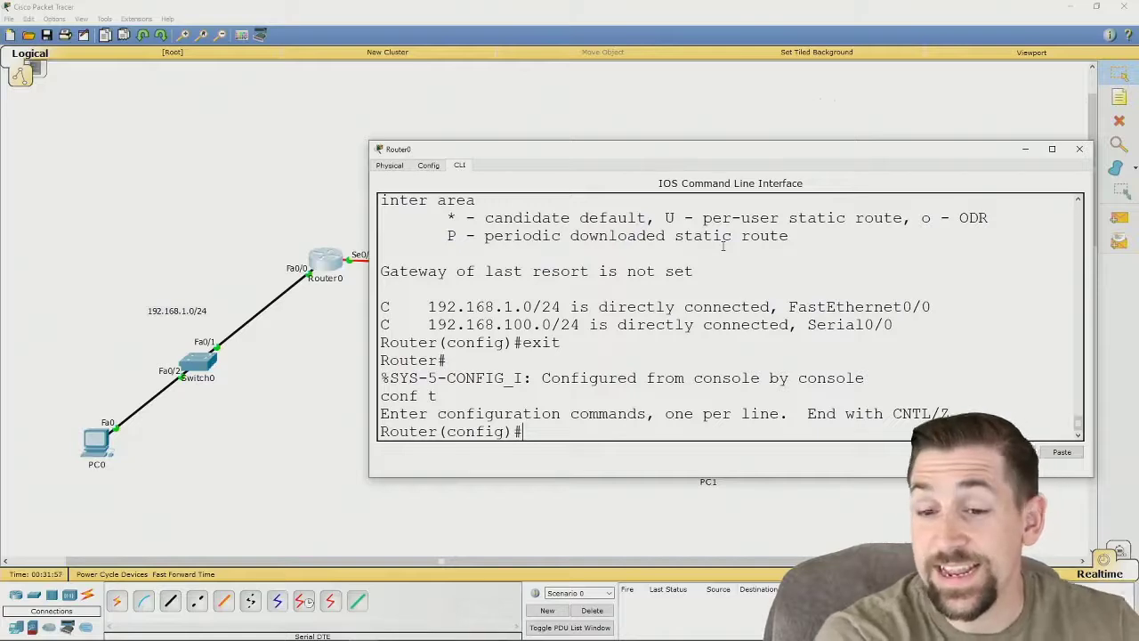
Add a static route on Router0 to network 192.168.2.0 with mask 255.255.255.0 through interface s0/0
type("ip route")
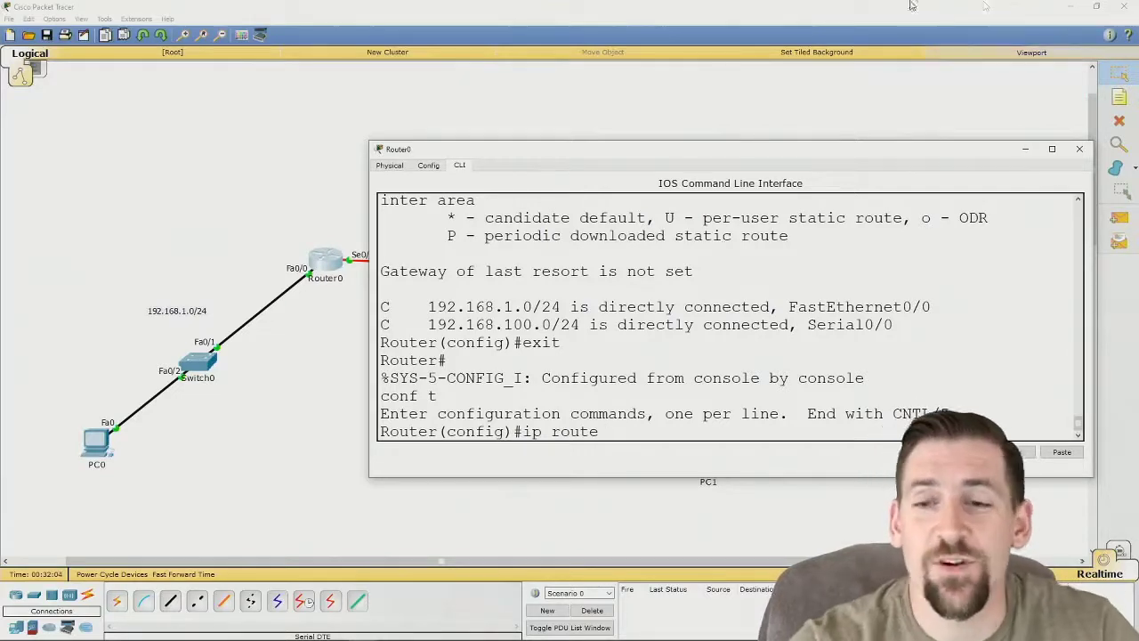
left_click_drag(842, 151, 650, 299)
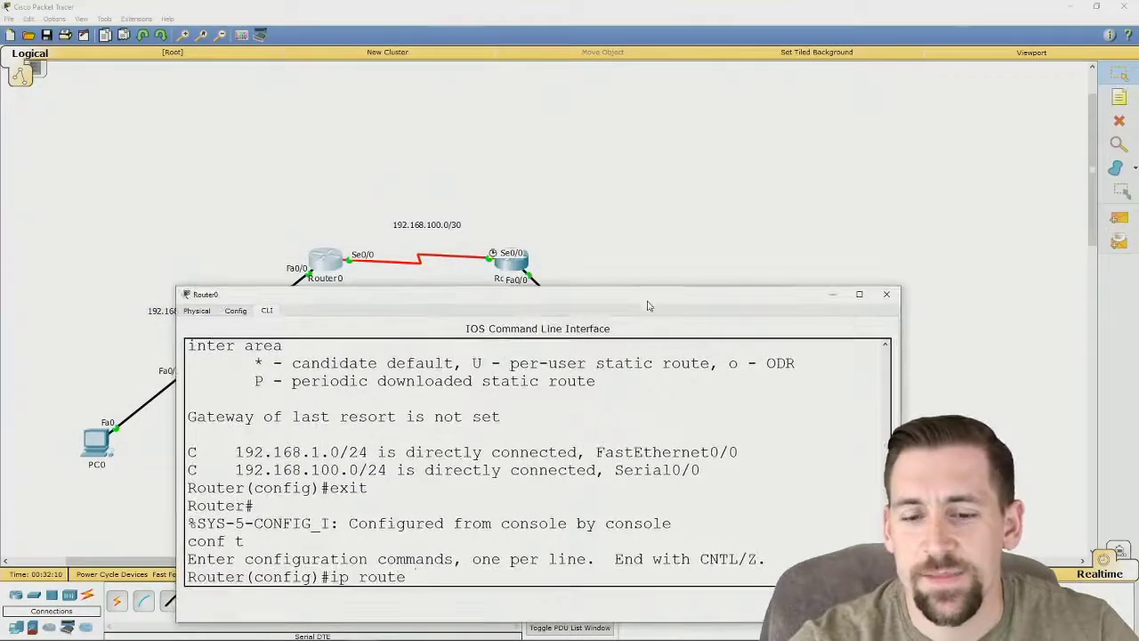
type("192.168.")
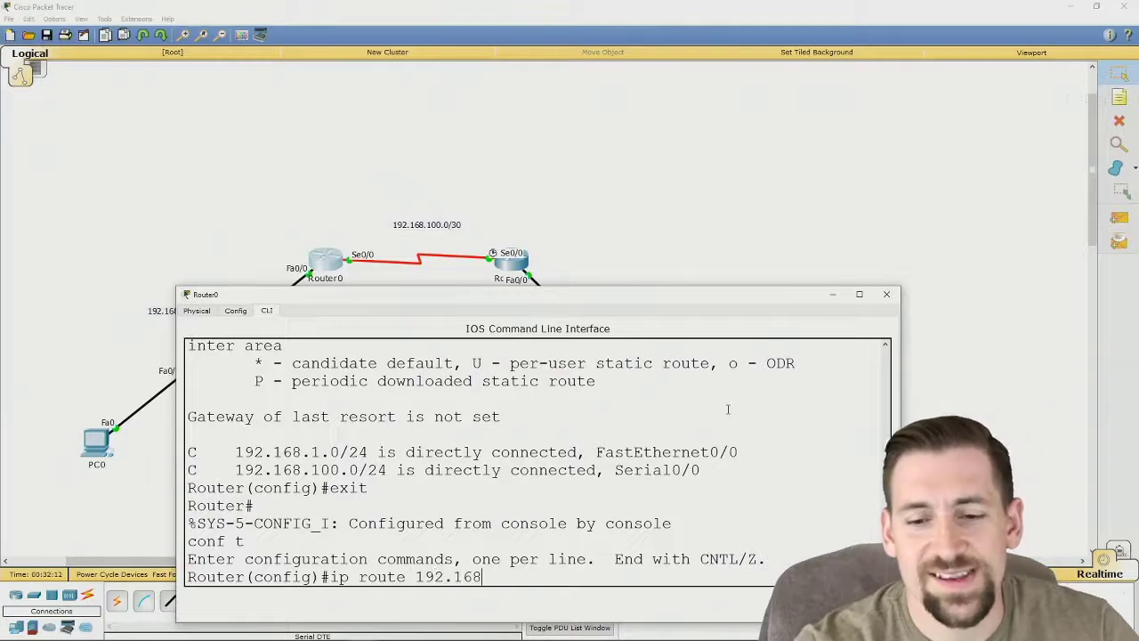
type(".0")
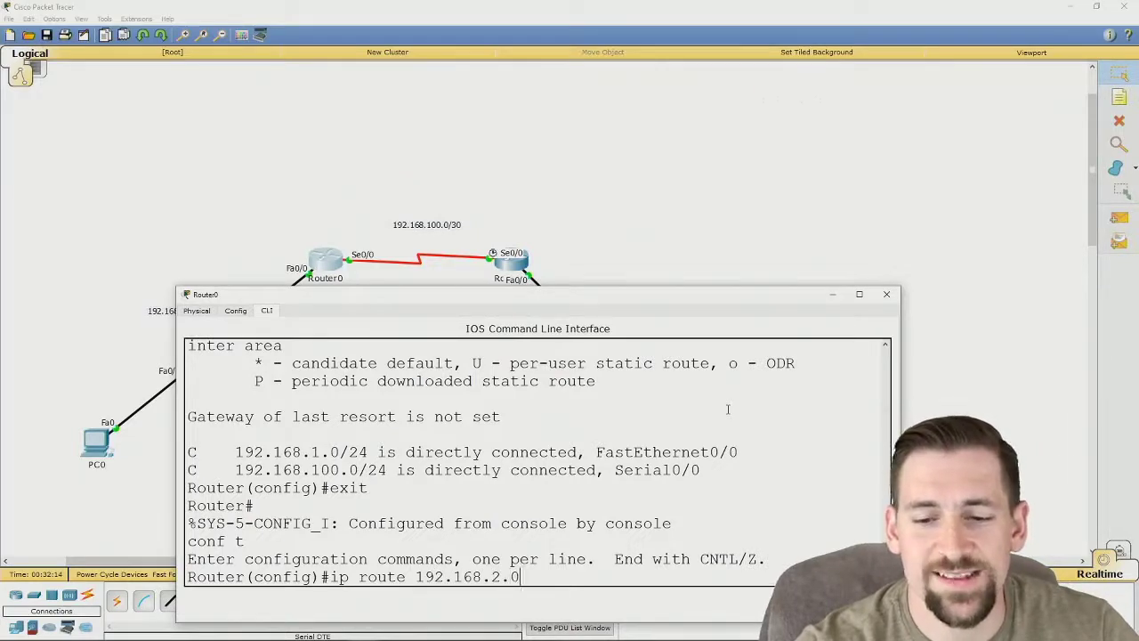
type(" 255.255.")
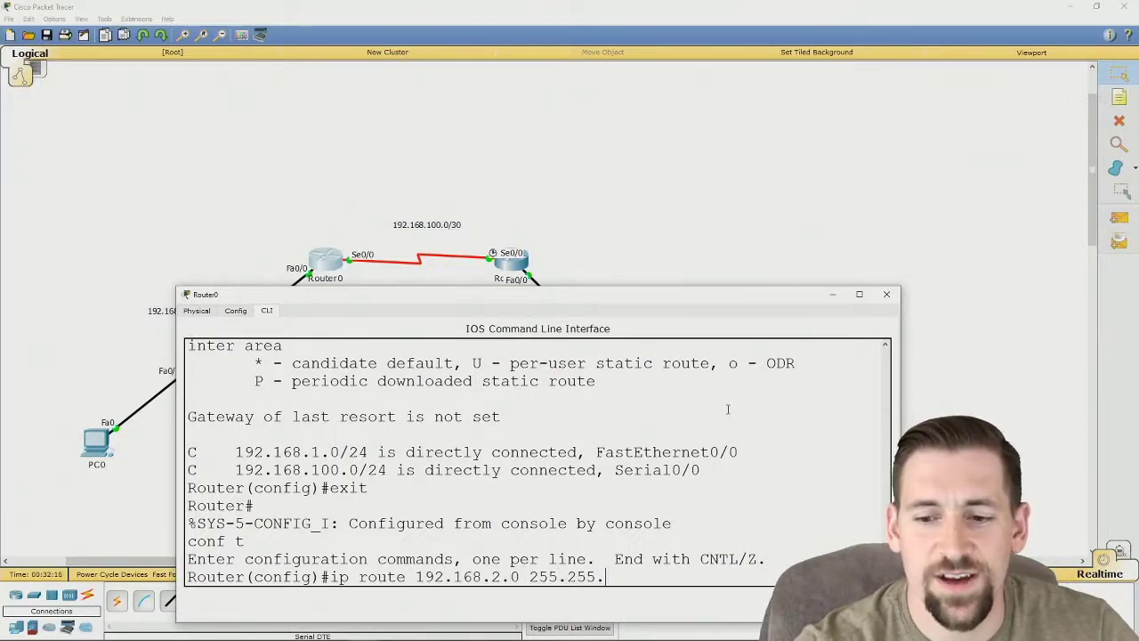
type("255.0")
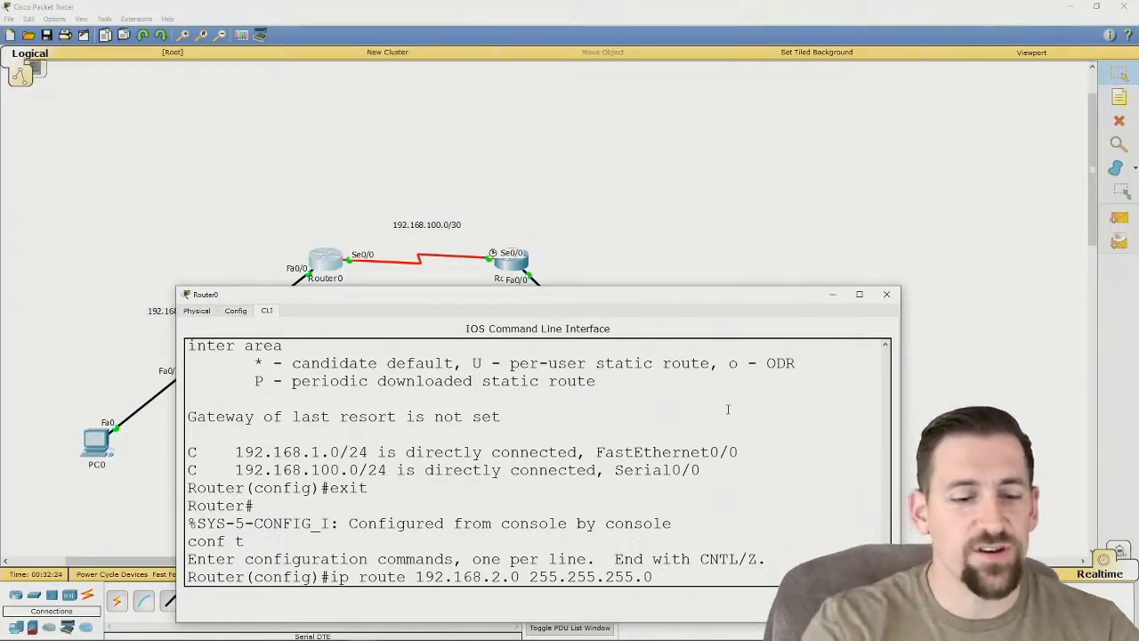
type("s0/0")
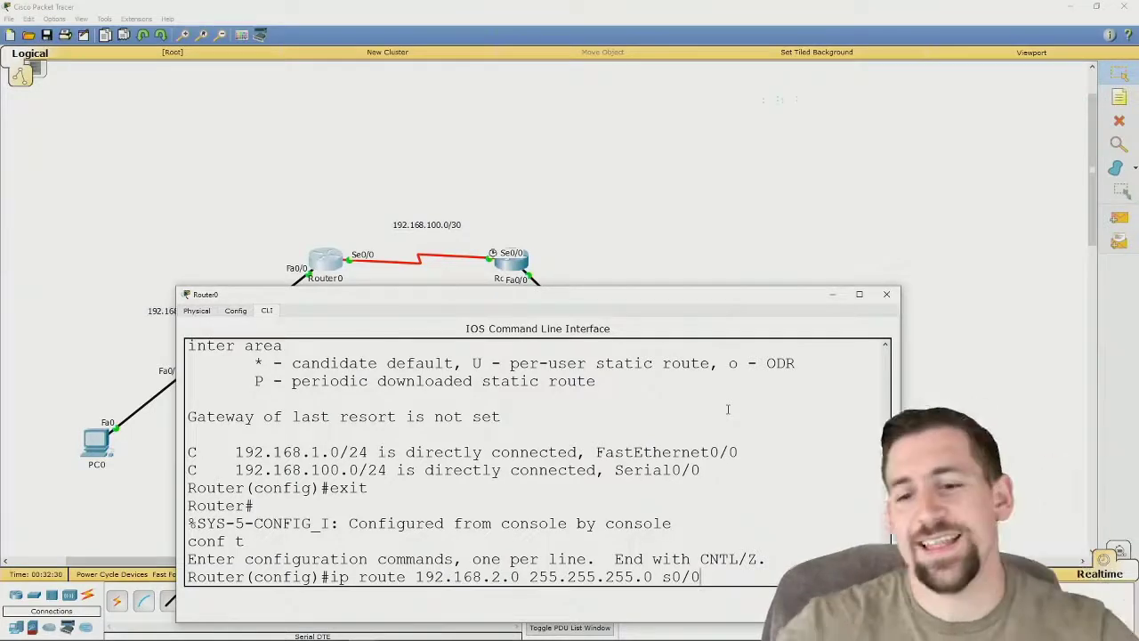
left_click_drag(680, 297, 615, 171)
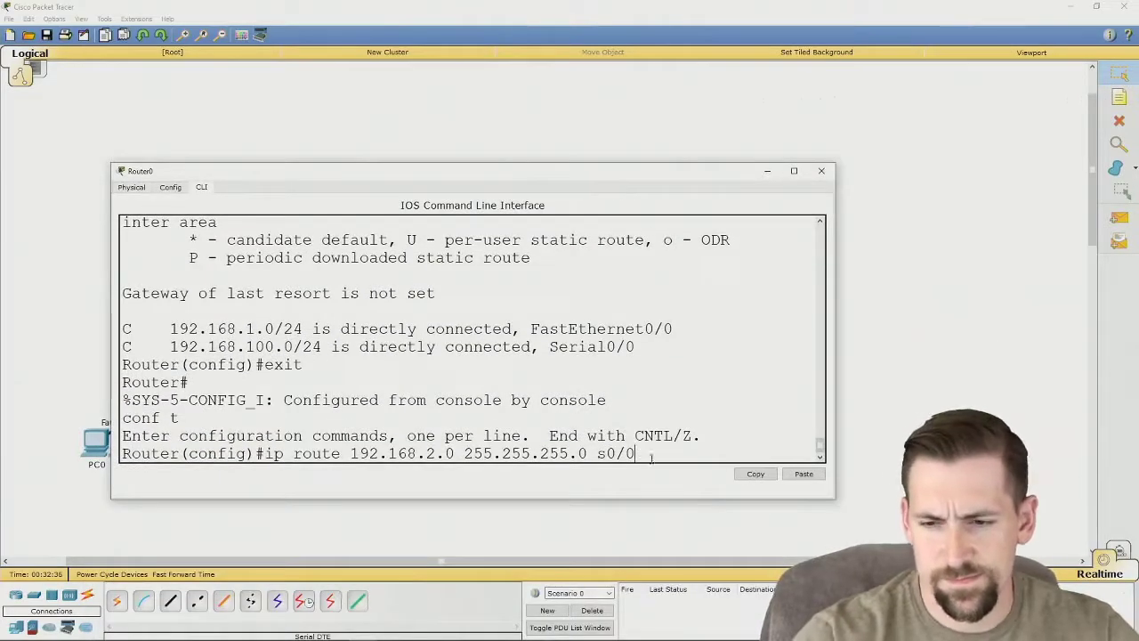
key("Return")
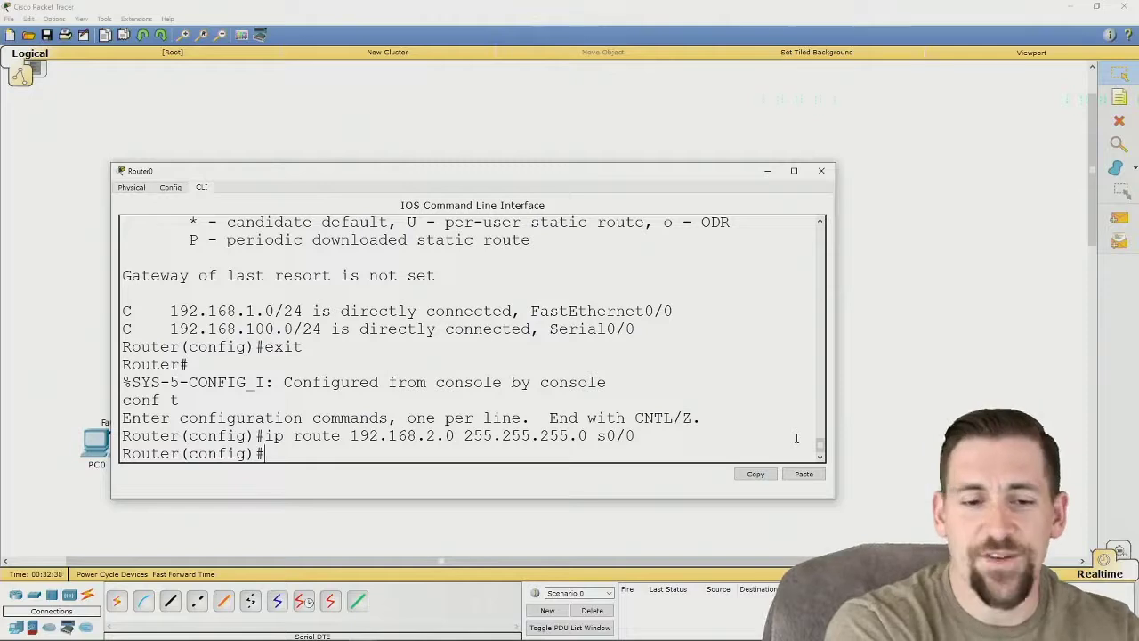
Display Router0's routing table with do sho ip route, compare it with the topology, and close the router window
type("do sho ip route")
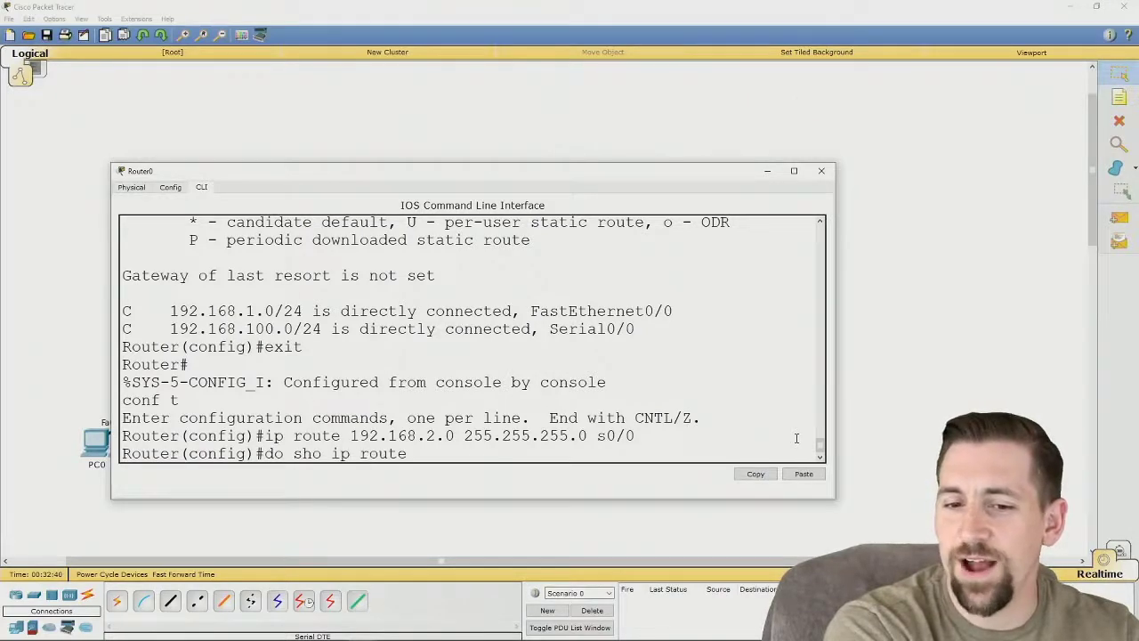
key("Return")
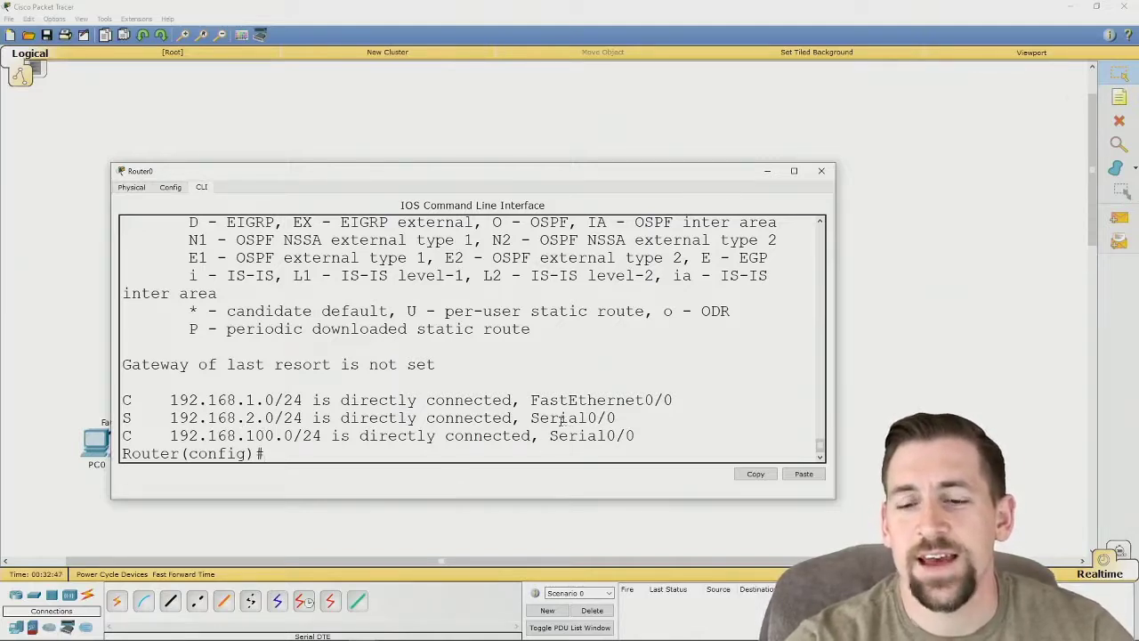
left_click_drag(602, 176, 621, 228)
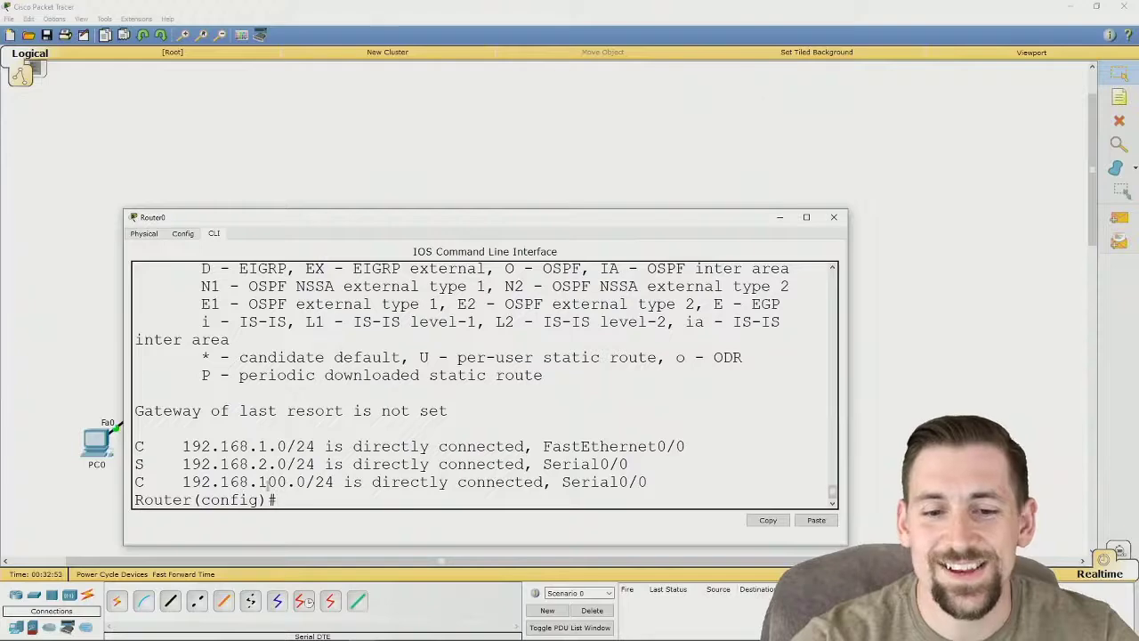
left_click_drag(472, 217, 467, 322)
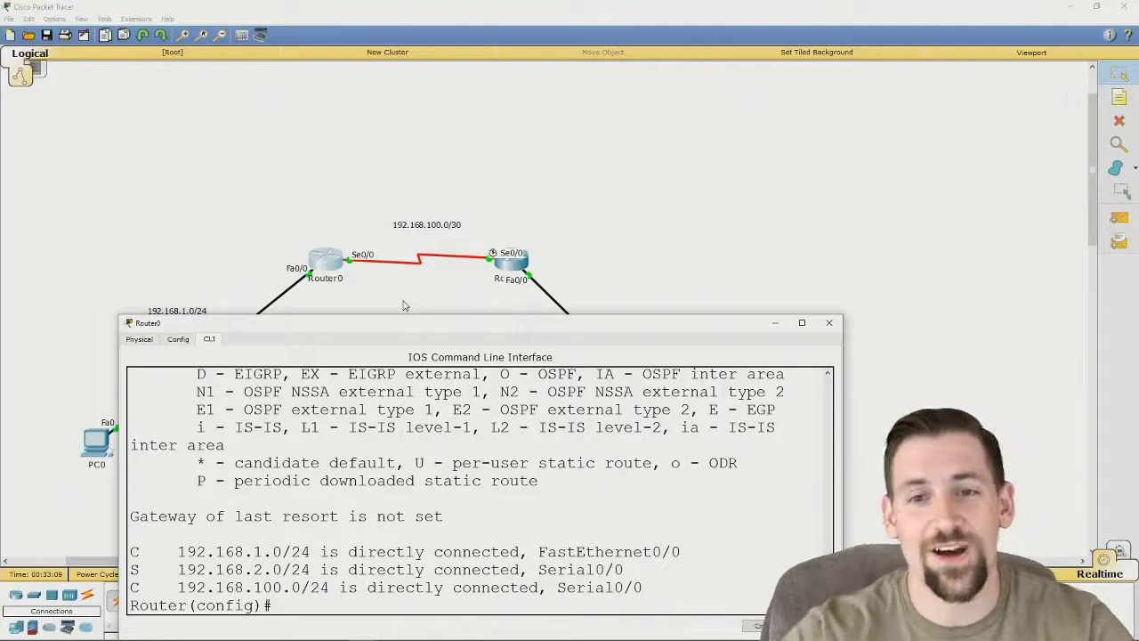
left_click_drag(405, 323, 420, 213)
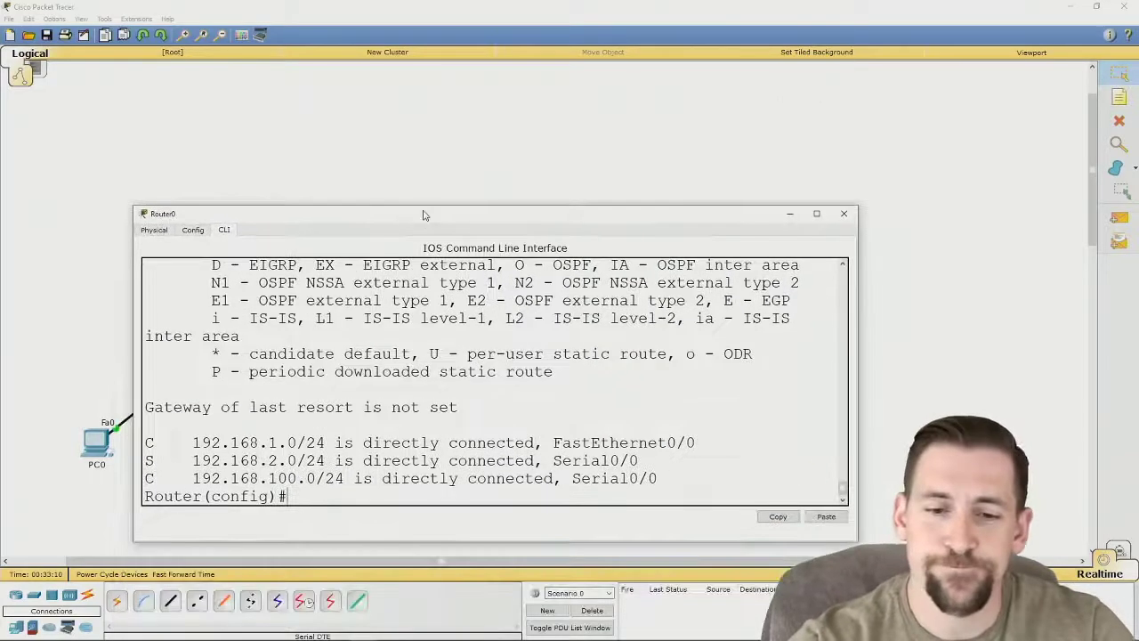
left_click_drag(525, 215, 529, 168)
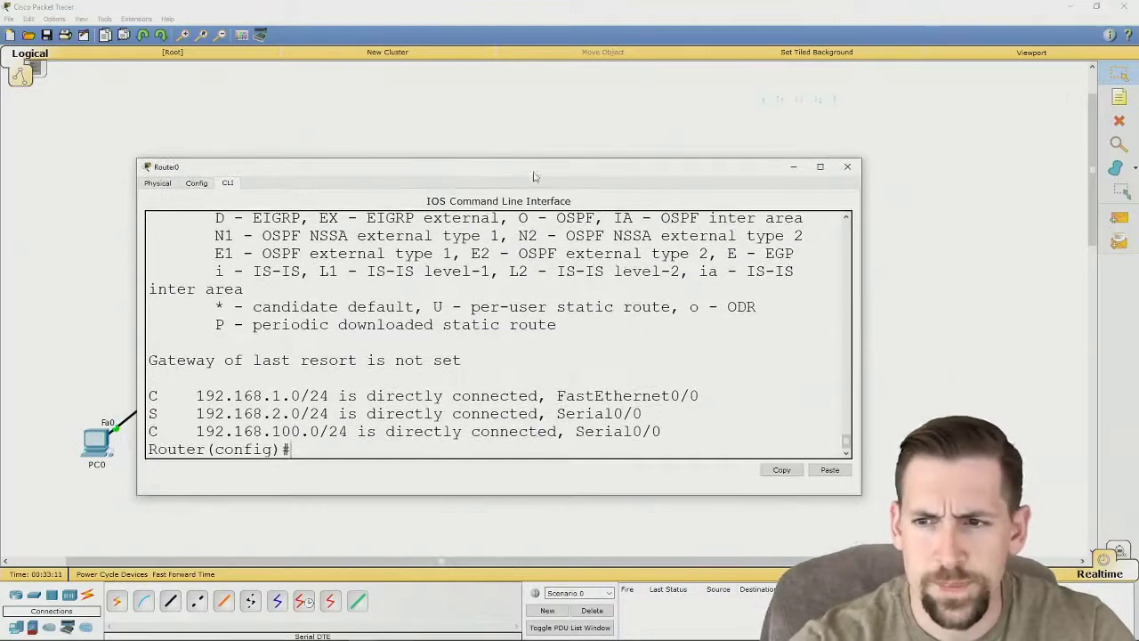
left_click(848, 166)
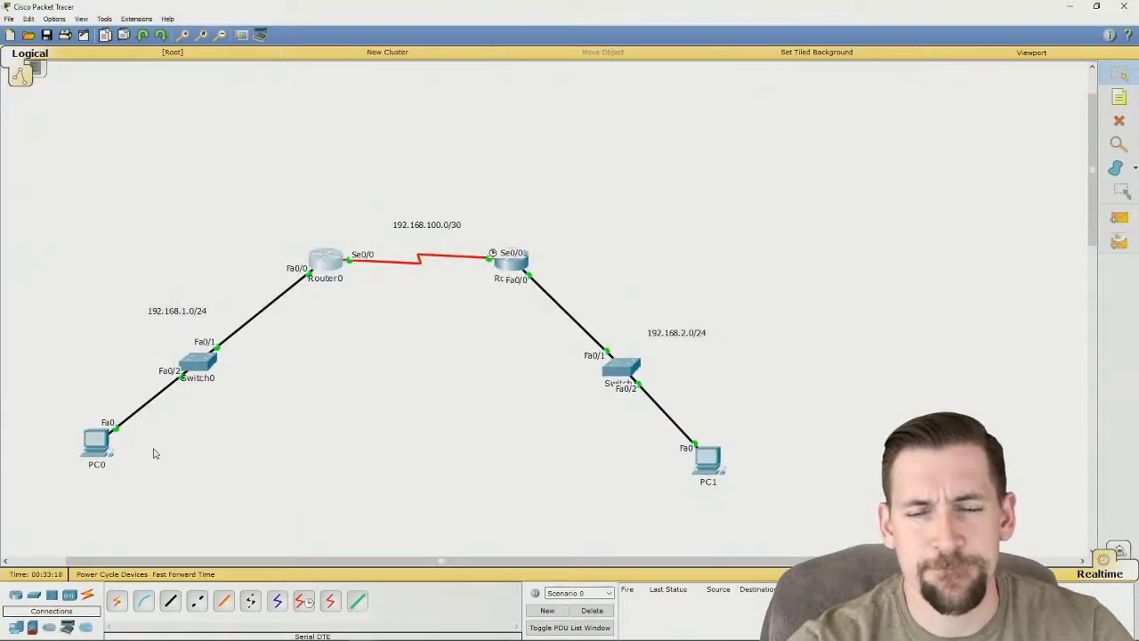
Ping Router1's LAN address 192.168.2.1 from PC0's widened Command Prompt and close the PC window
left_click(95, 448)
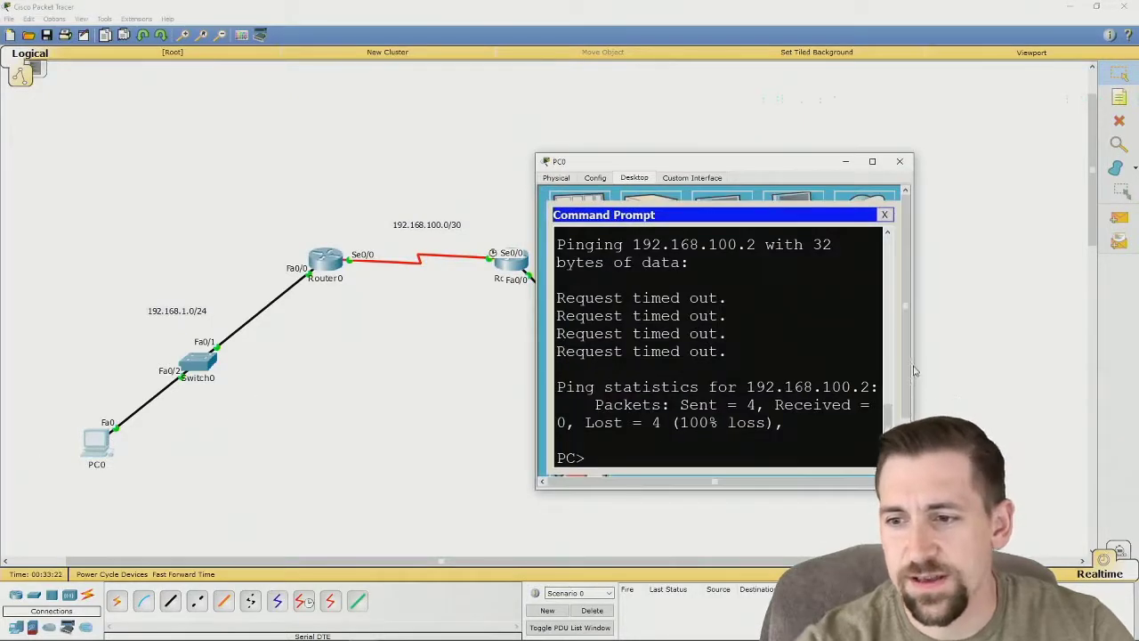
left_click_drag(914, 370, 1058, 360)
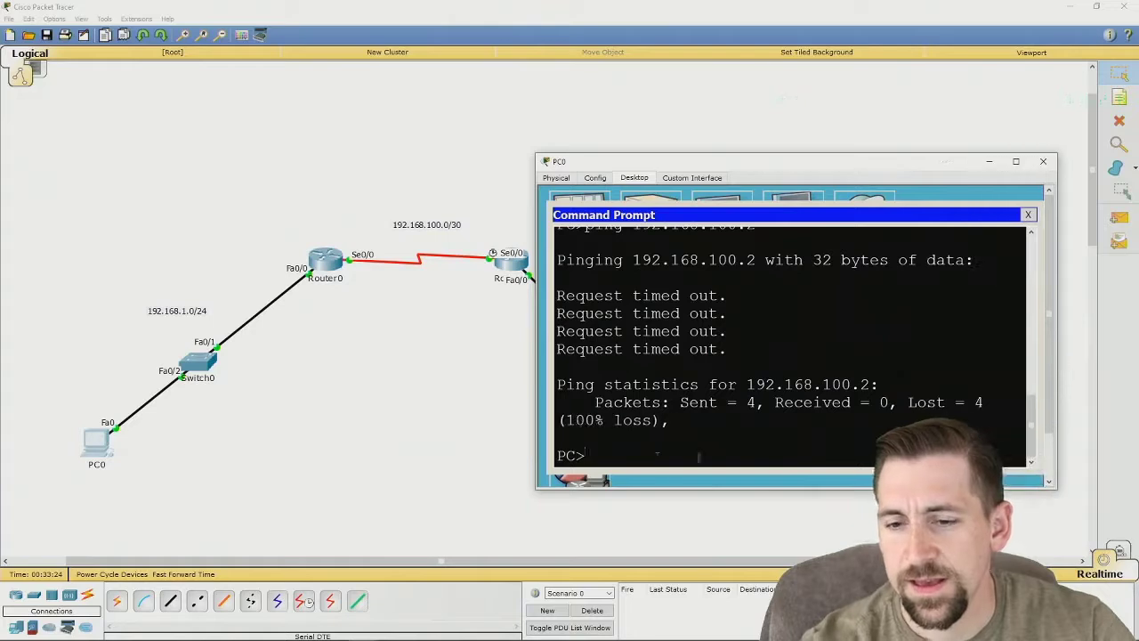
key("Up")
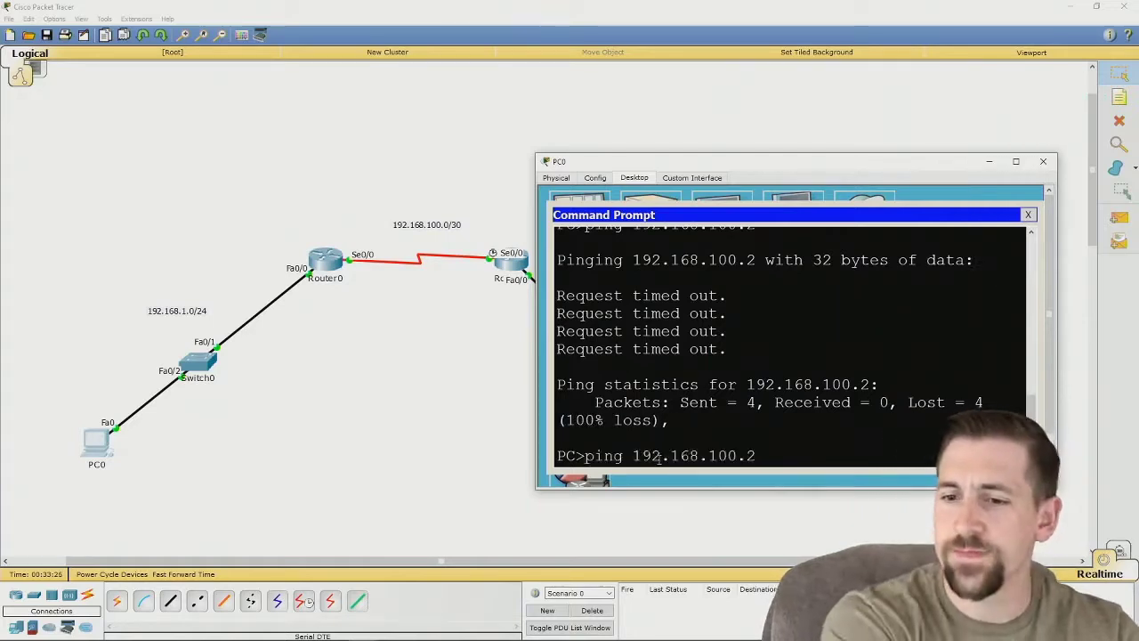
key("BackSpace")
key("BackSpace")
key("BackSpace")
key("BackSpace")
key("BackSpace")
type("2.1")
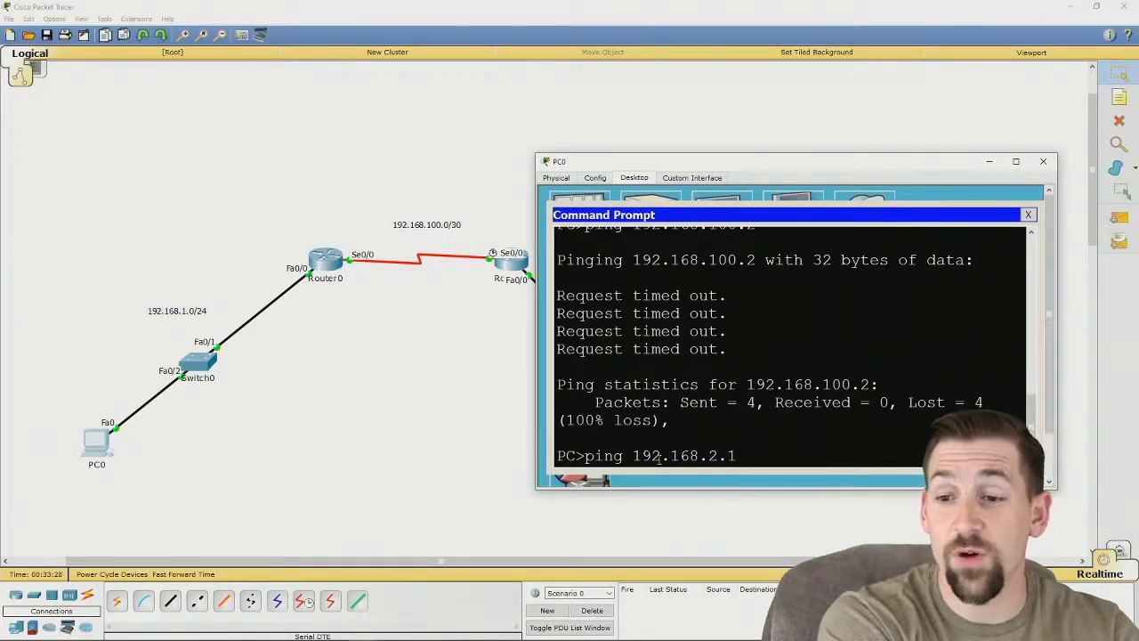
key("Return")
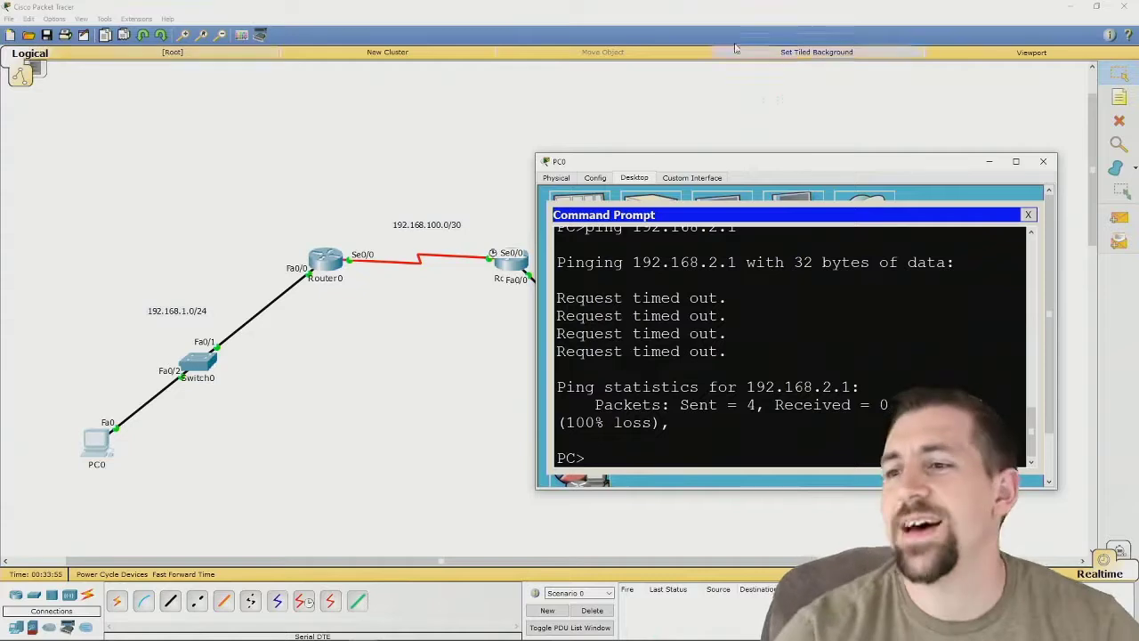
left_click(1043, 161)
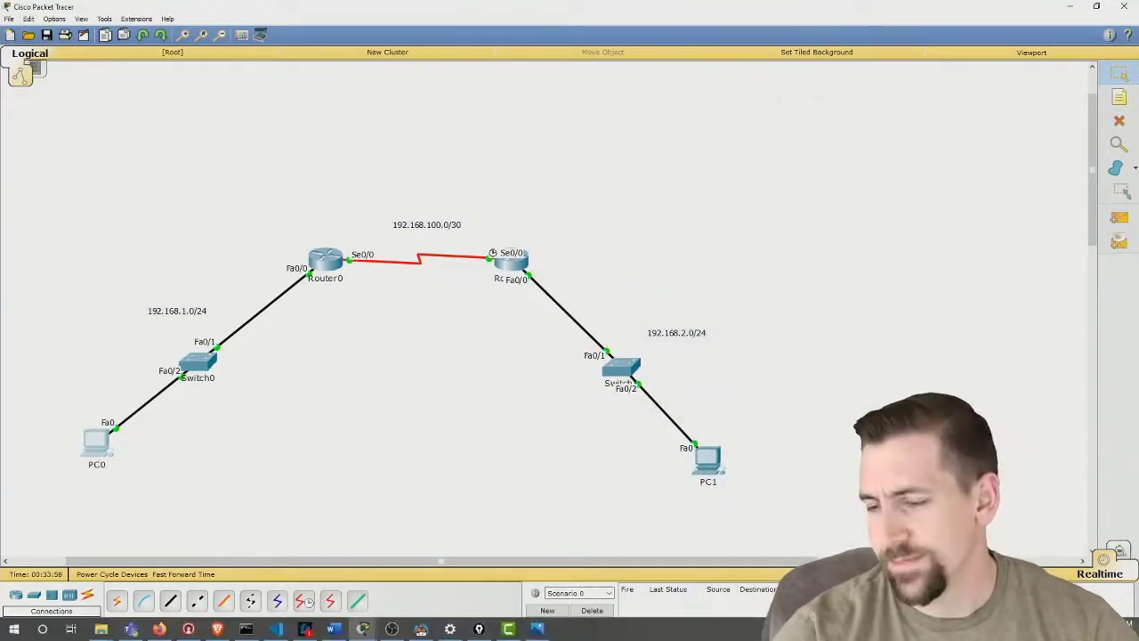
Switch to Simulation mode, repeat the ping to 192.168.2.1 from PC0, and minimize the PC window
left_click(1119, 553)
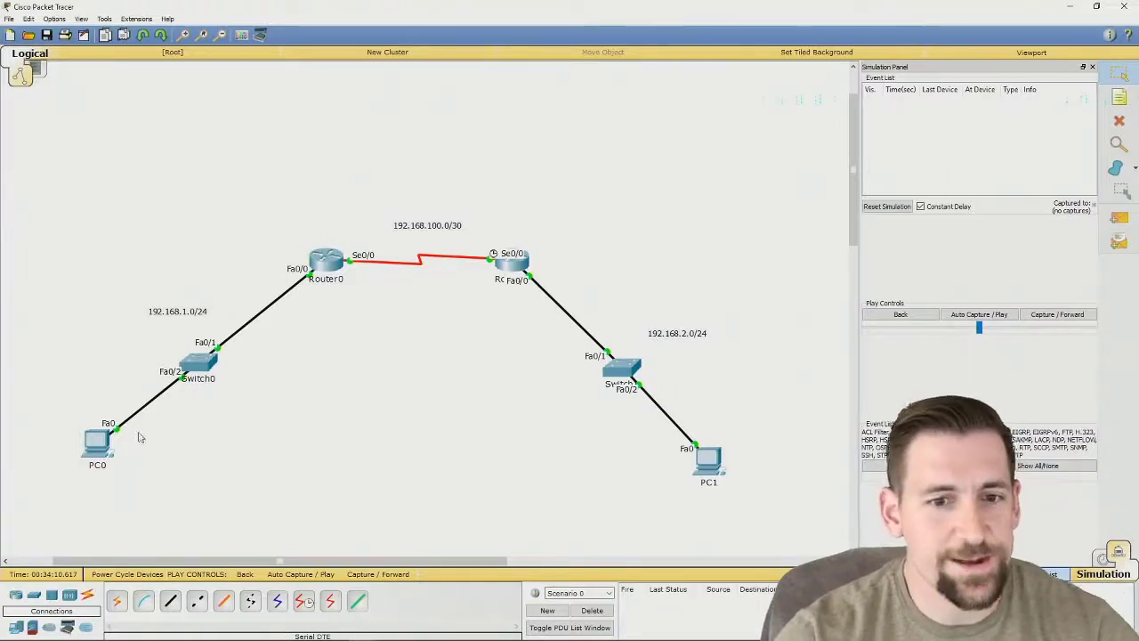
left_click(96, 442)
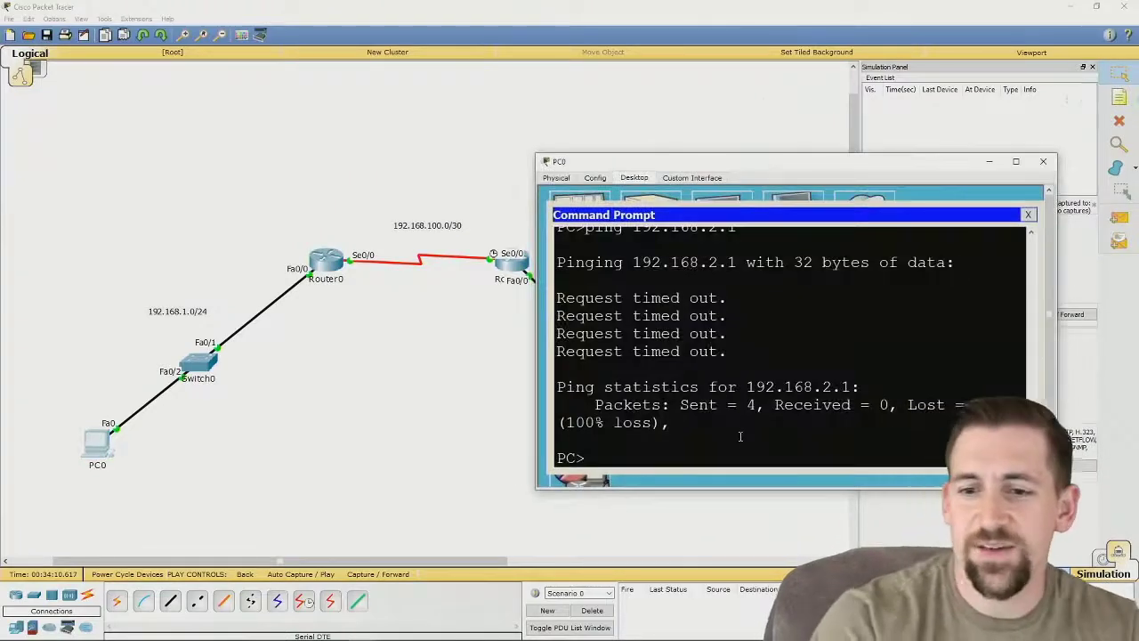
key("Up")
key("Return")
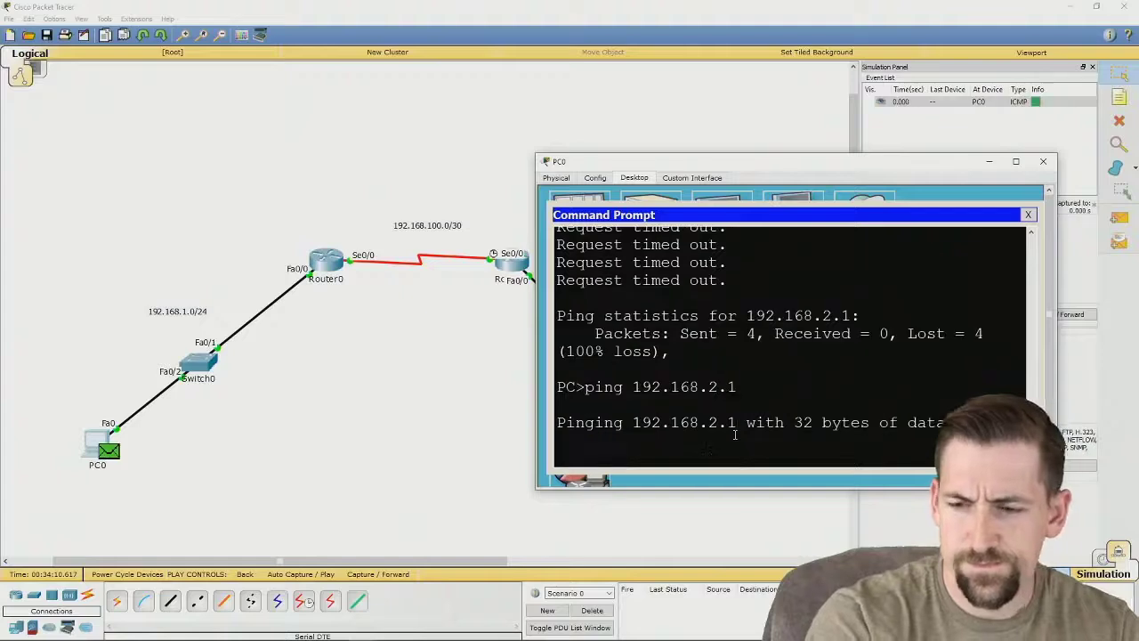
left_click(989, 161)
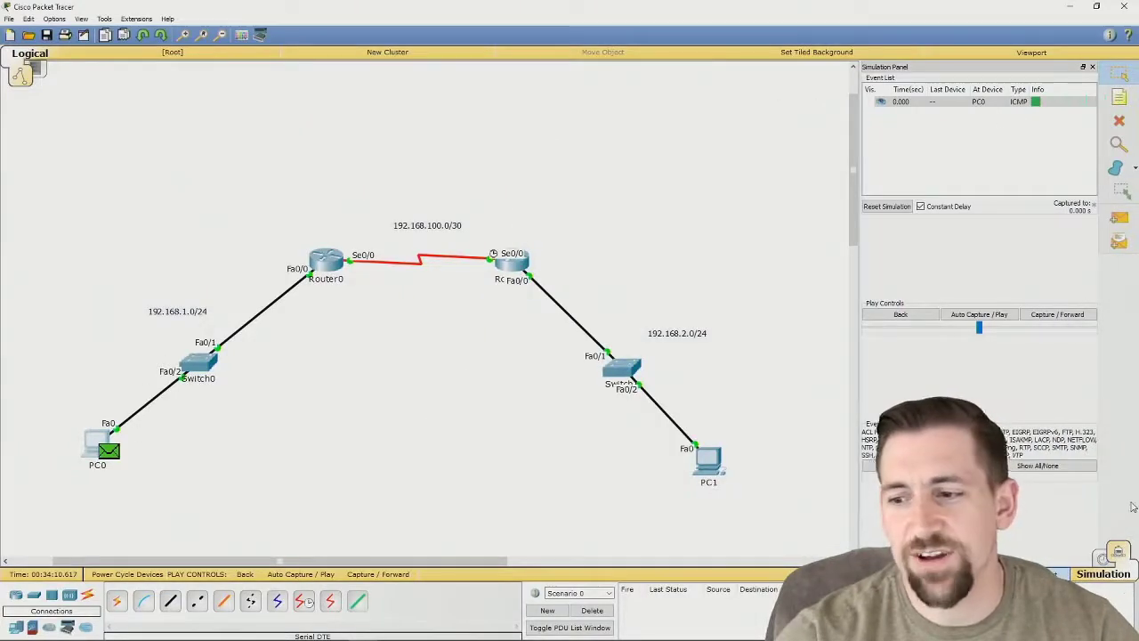
Advance the simulation event by event to trace the ping packet's path, and check the ping's output in PC0's Command Prompt
left_click(1067, 316)
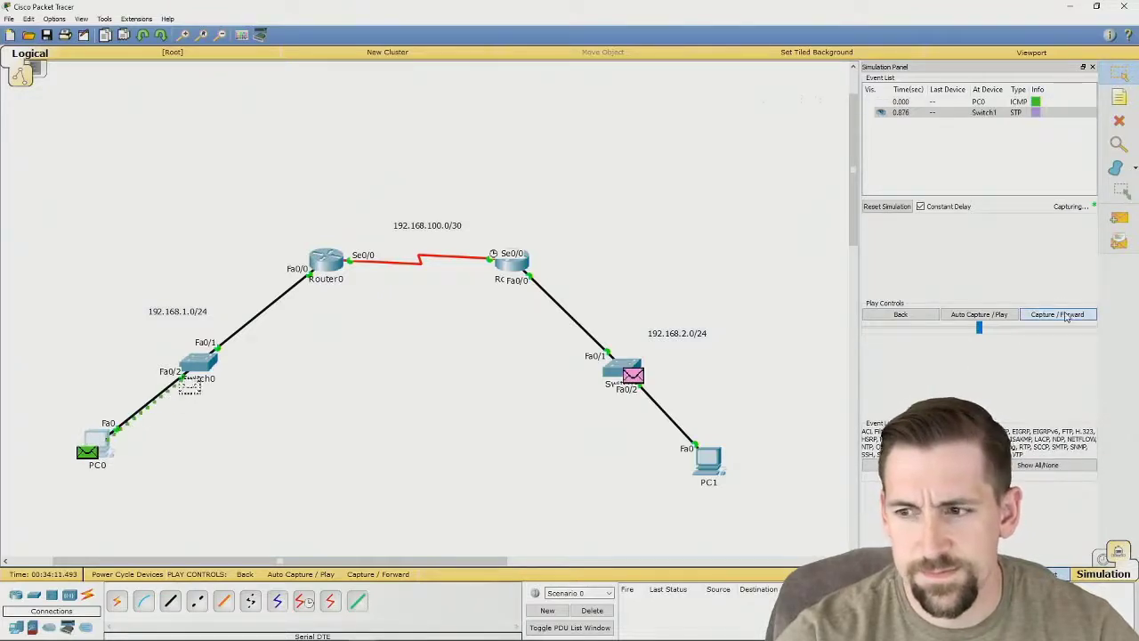
left_click(1067, 316)
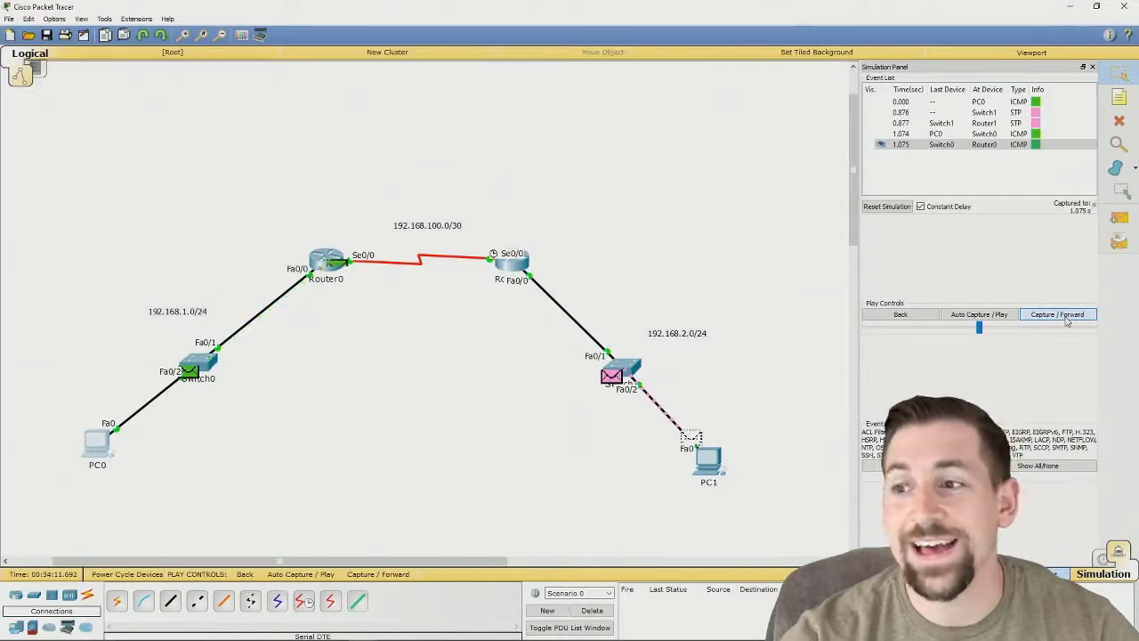
left_click(1067, 320)
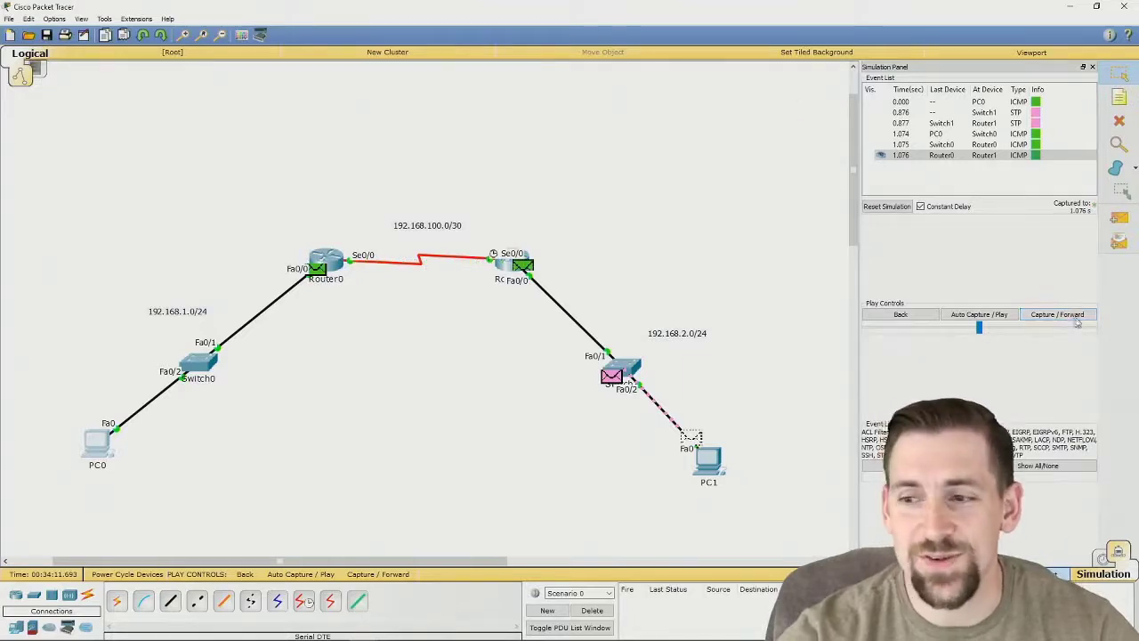
left_click(1077, 322)
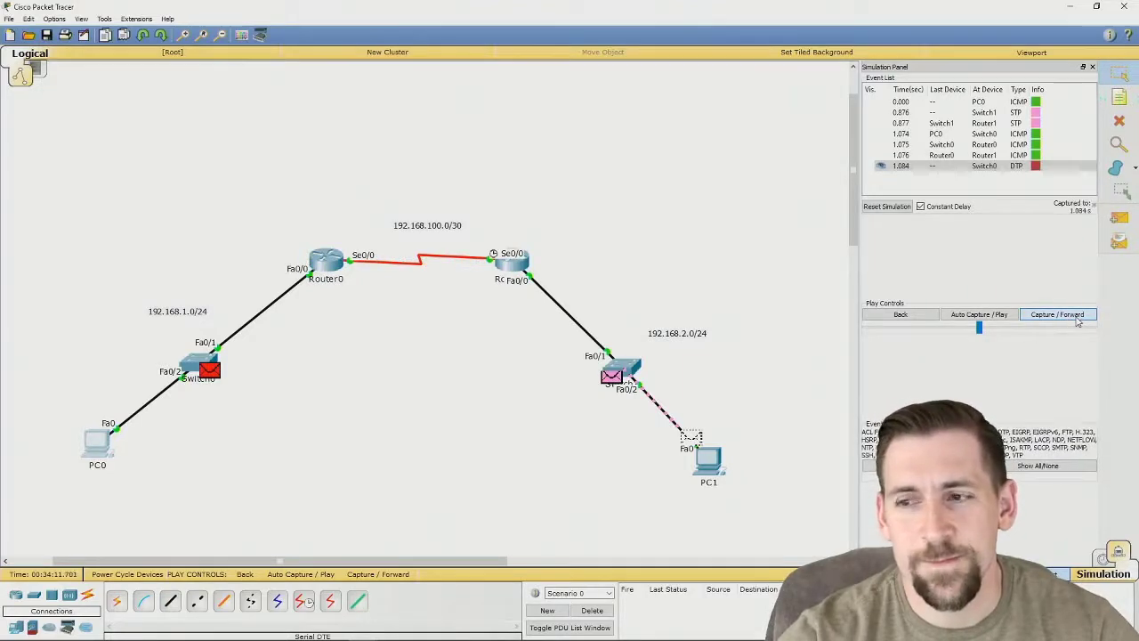
left_click(1078, 323)
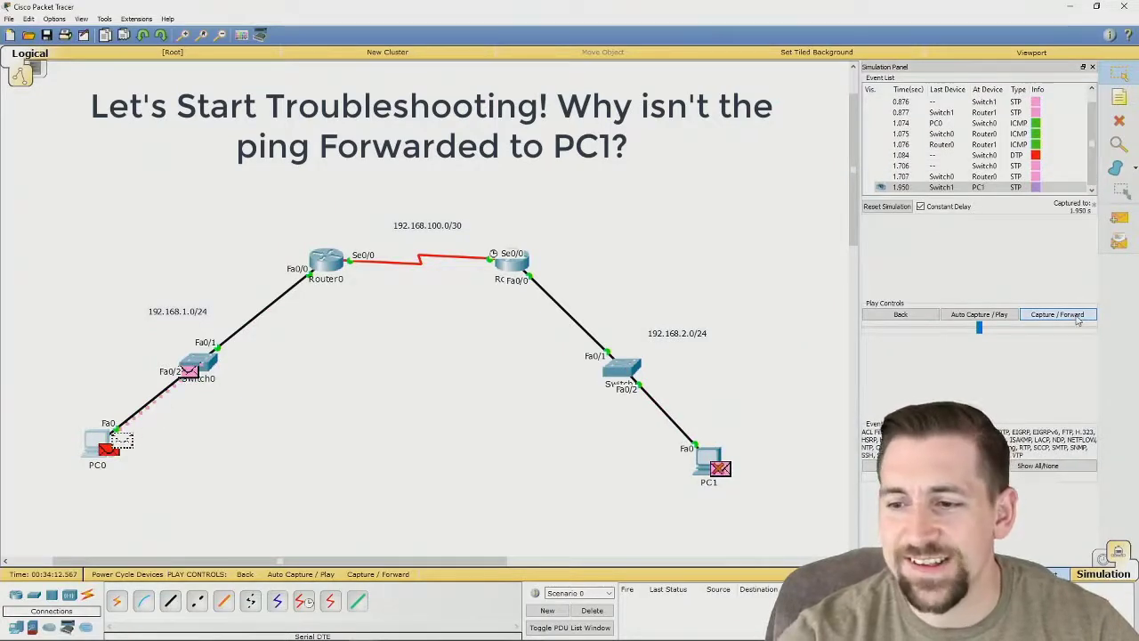
left_click(1078, 322)
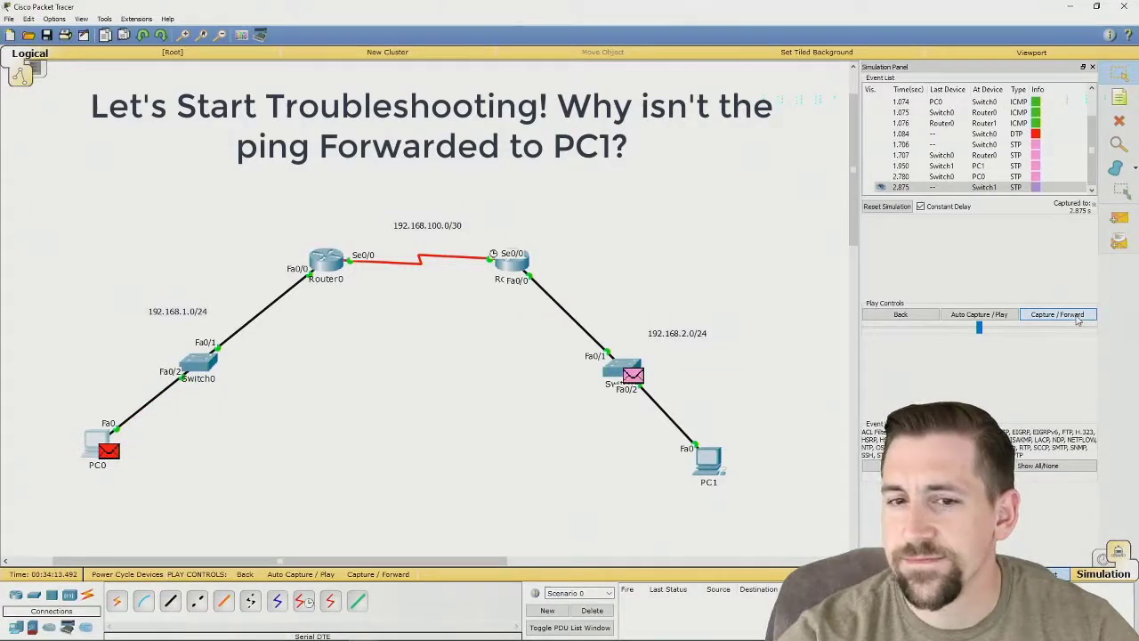
left_click(1077, 318)
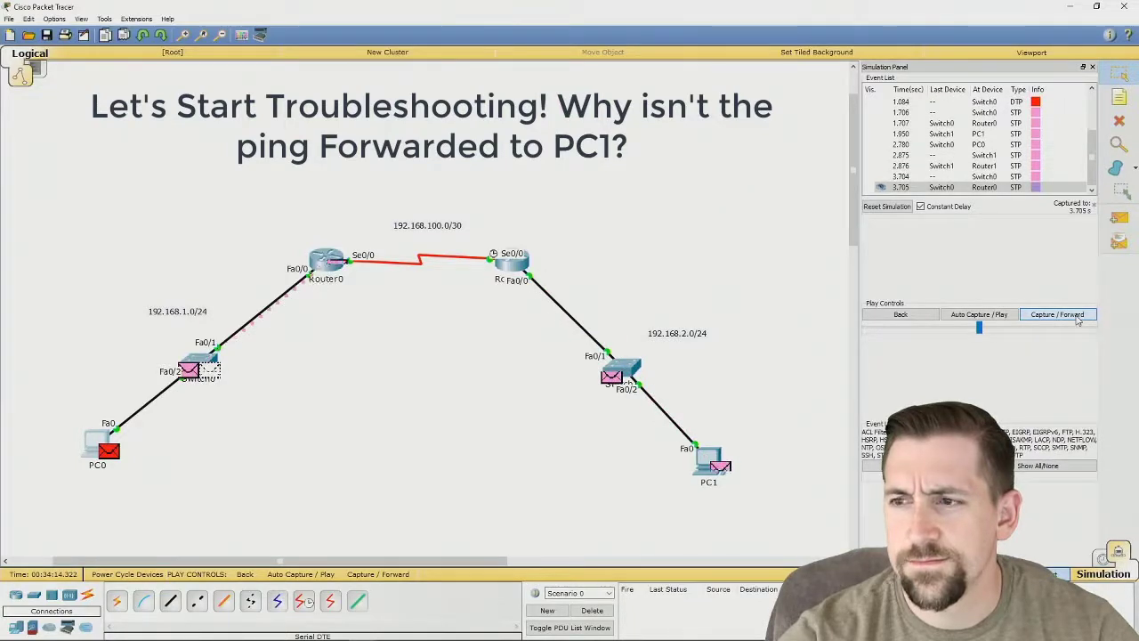
left_click(1077, 316)
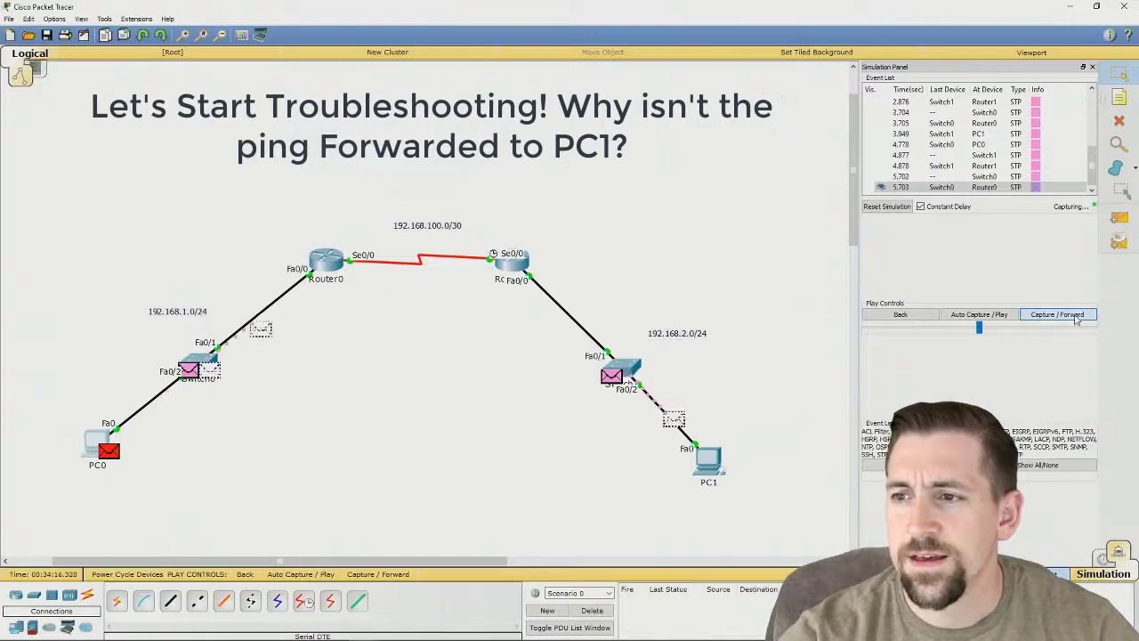
left_click(94, 441)
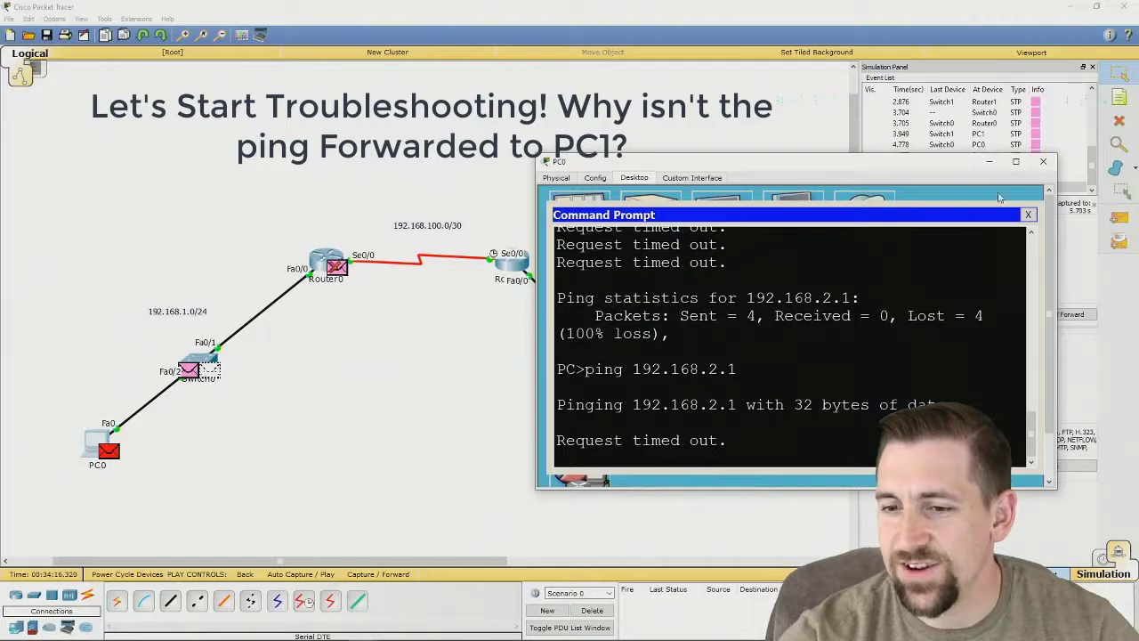
Minimize PC0's window, display Router1's routing table with sho ip rou in its widened CLI window, and minimize the router window
left_click_drag(999, 163, 1016, 220)
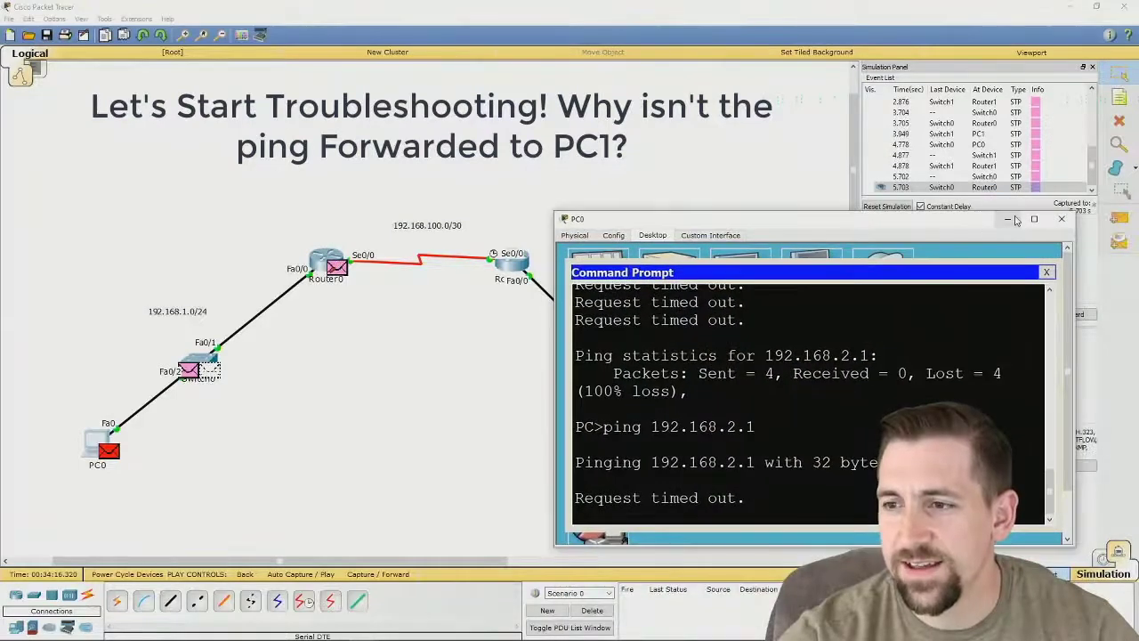
left_click(1015, 220)
left_click(511, 260)
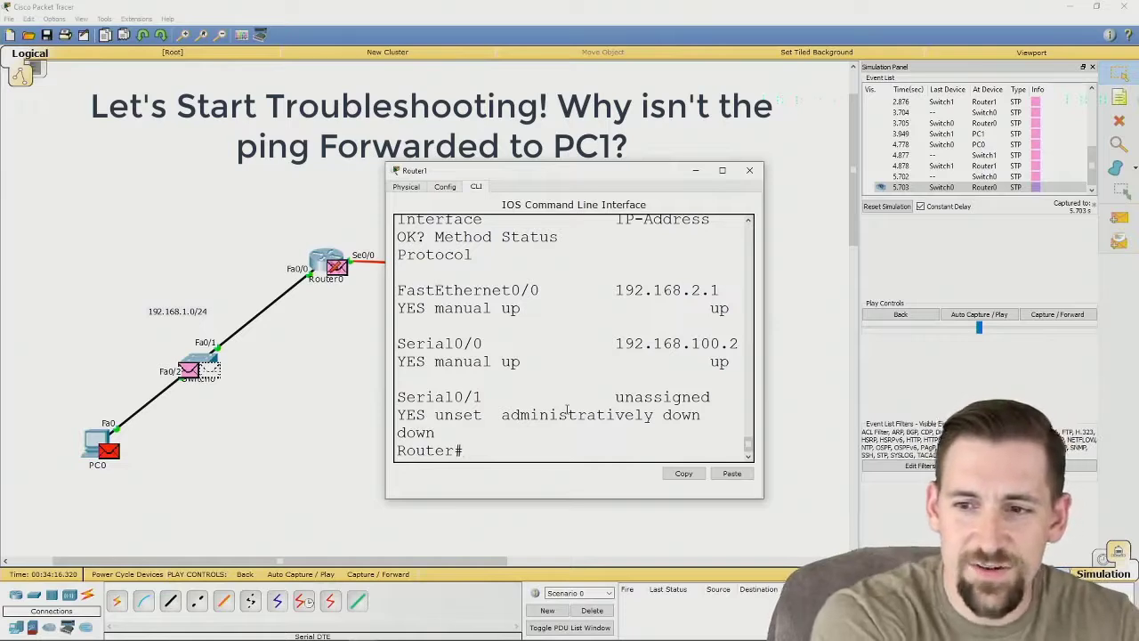
type("d")
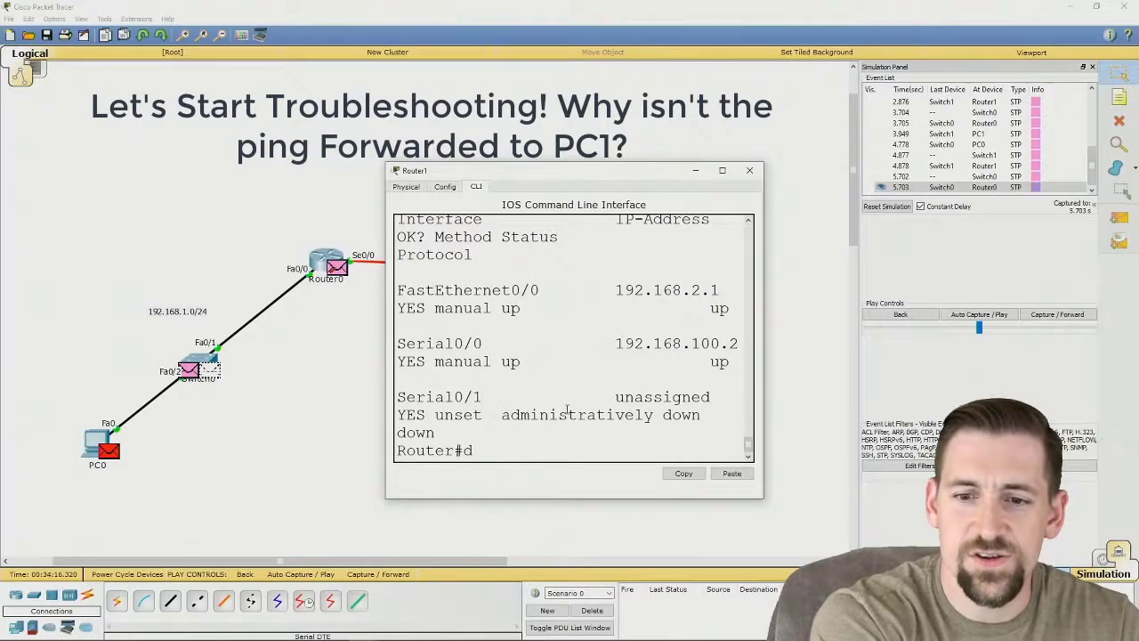
type("o sho")
key("BackSpace")
key("BackSpace")
key("BackSpace")
key("BackSpace")
key("BackSpace")
key("BackSpace")
type("s")
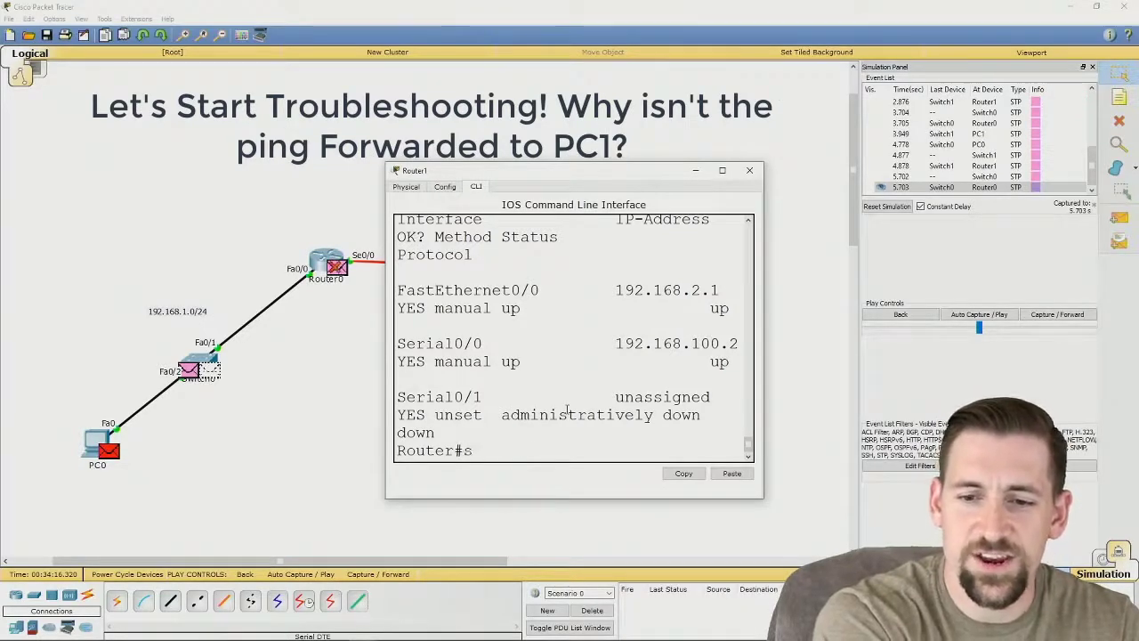
type("ho ip rou")
key("Return")
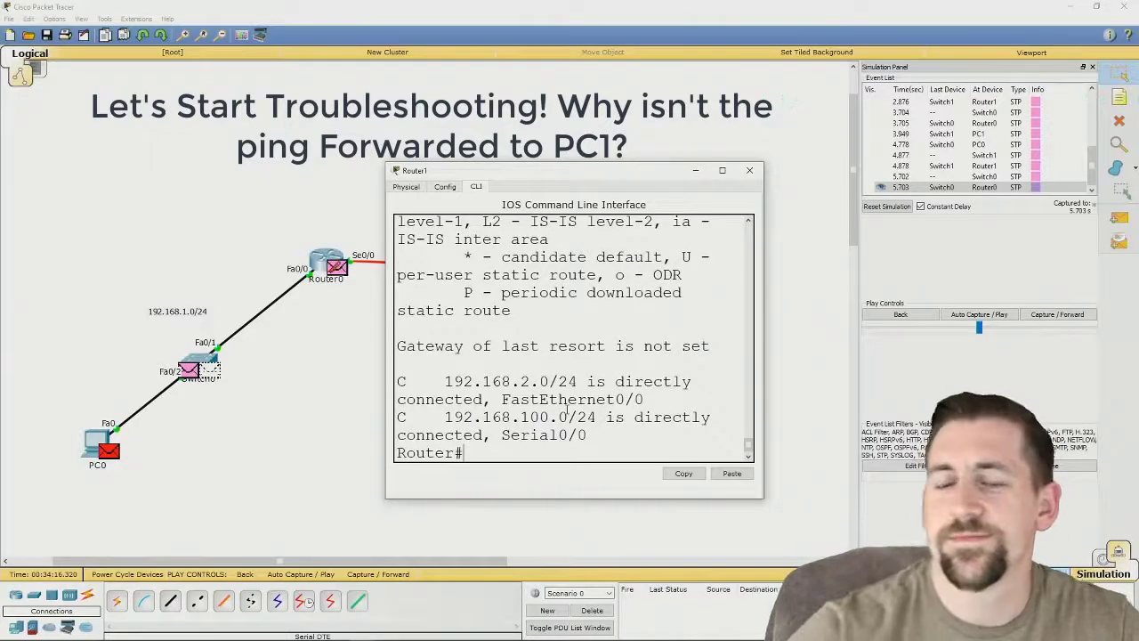
left_click_drag(763, 362, 836, 365)
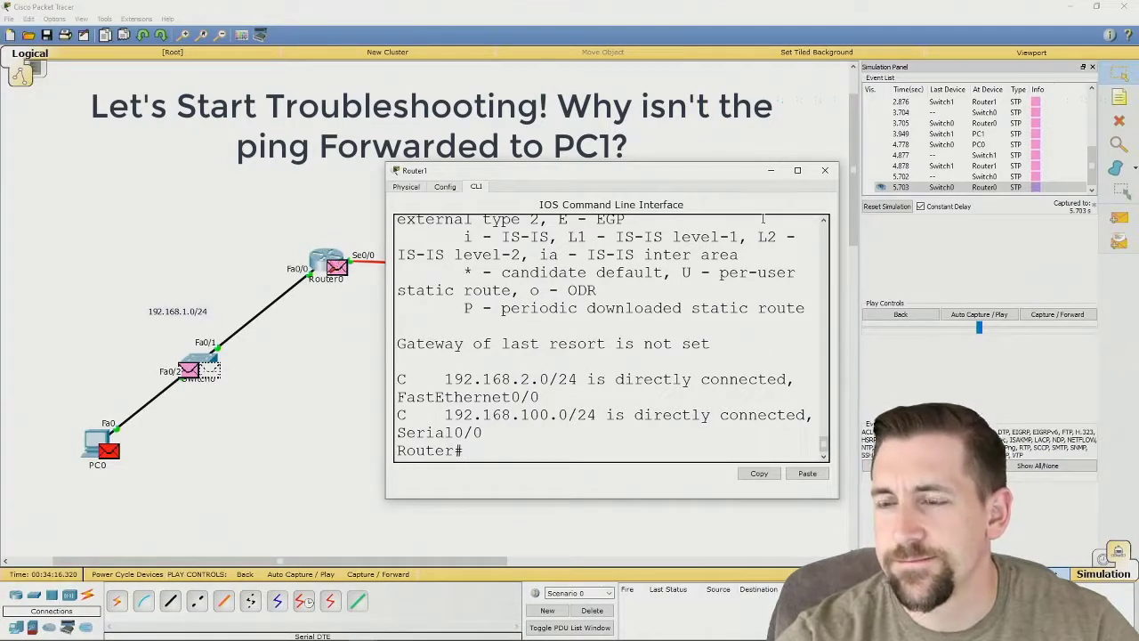
left_click(771, 172)
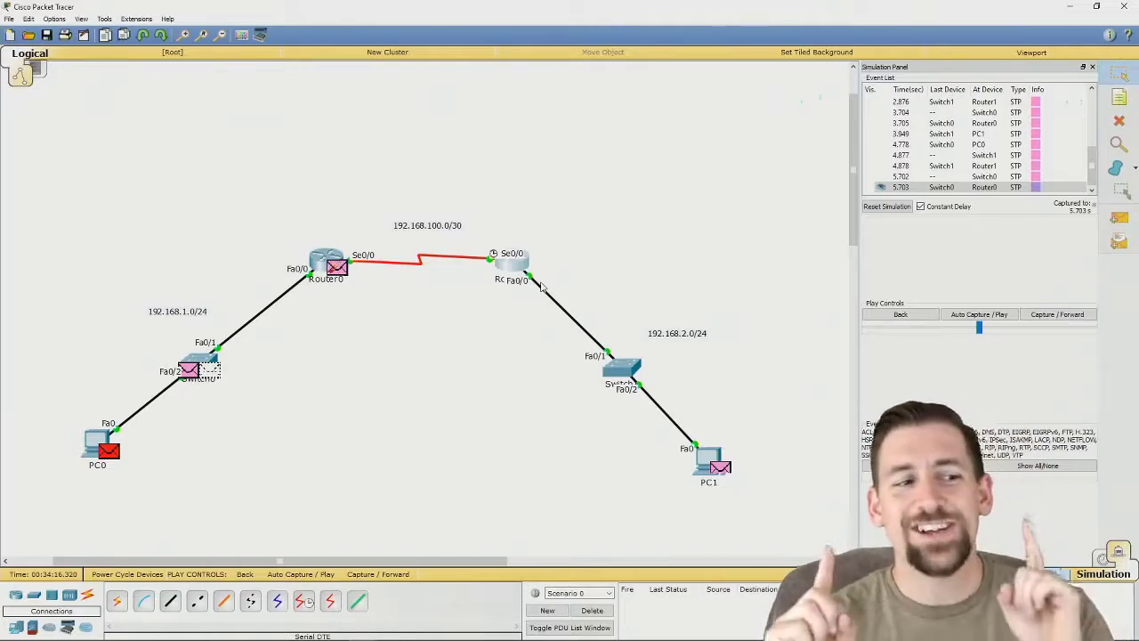
Advance the running simulation of the ping to 192.168.2.1 and check PC0's Command Prompt for its output
left_click(95, 442)
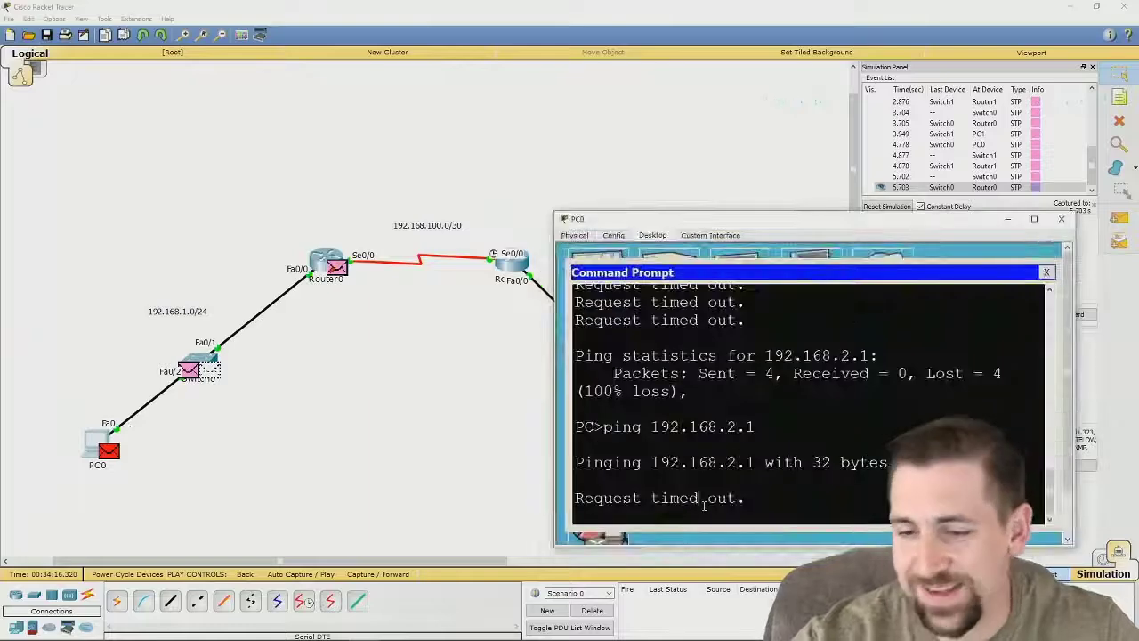
left_click(387, 428)
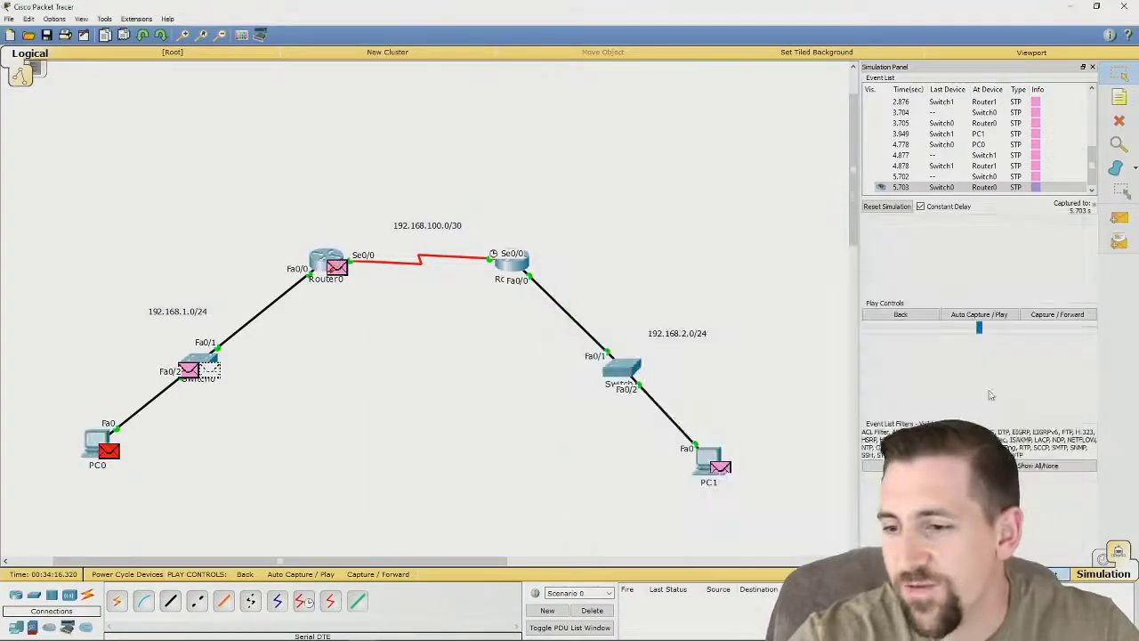
left_click(1058, 316)
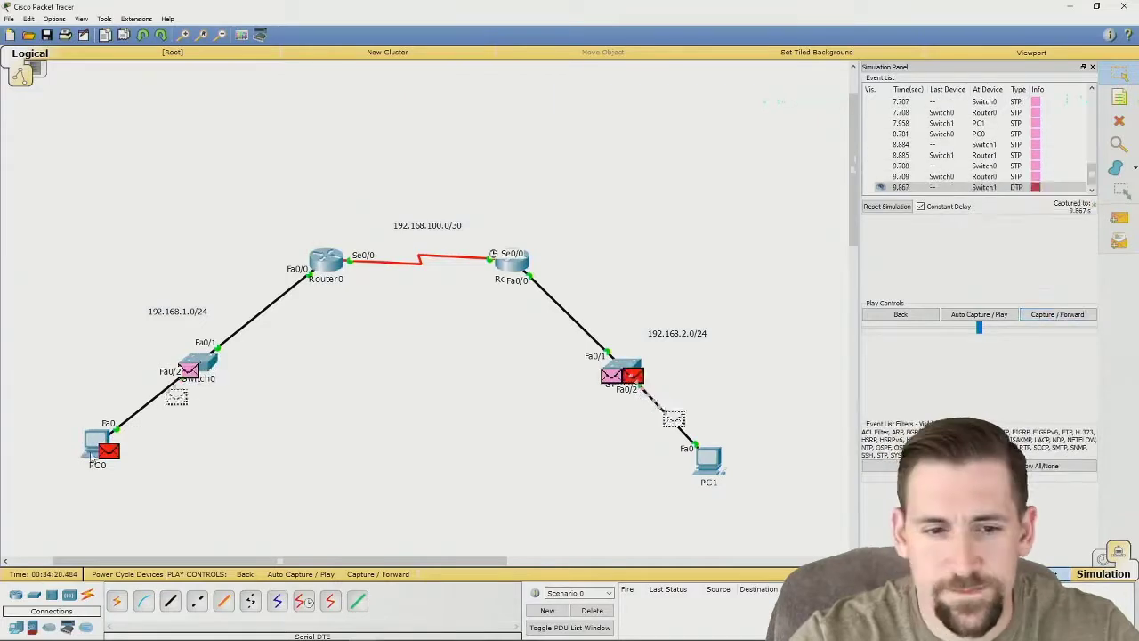
left_click(98, 445)
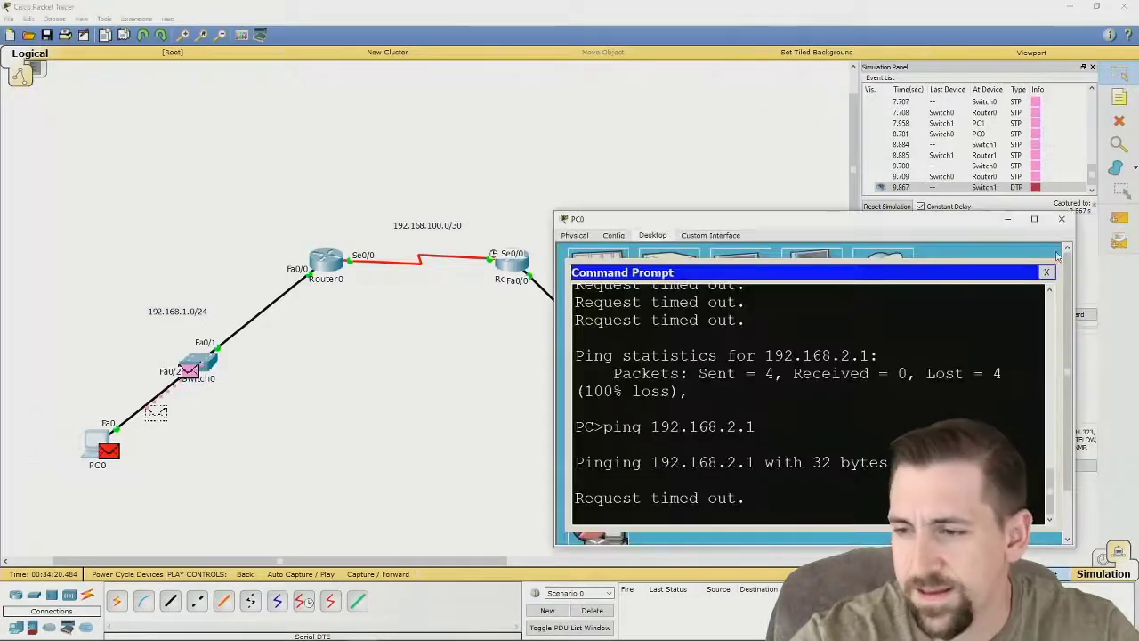
left_click(958, 379)
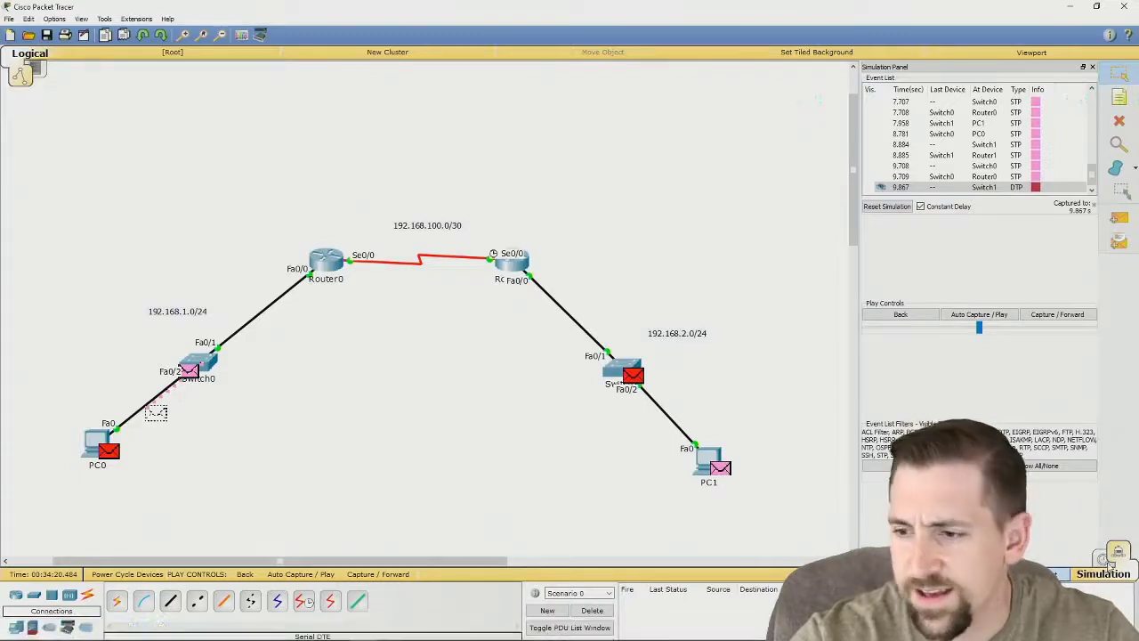
Clear the pending ping by toggling simulation off and on, fast-forward time in Realtime mode, and return to Simulation mode
left_click(1104, 559)
left_click(1118, 551)
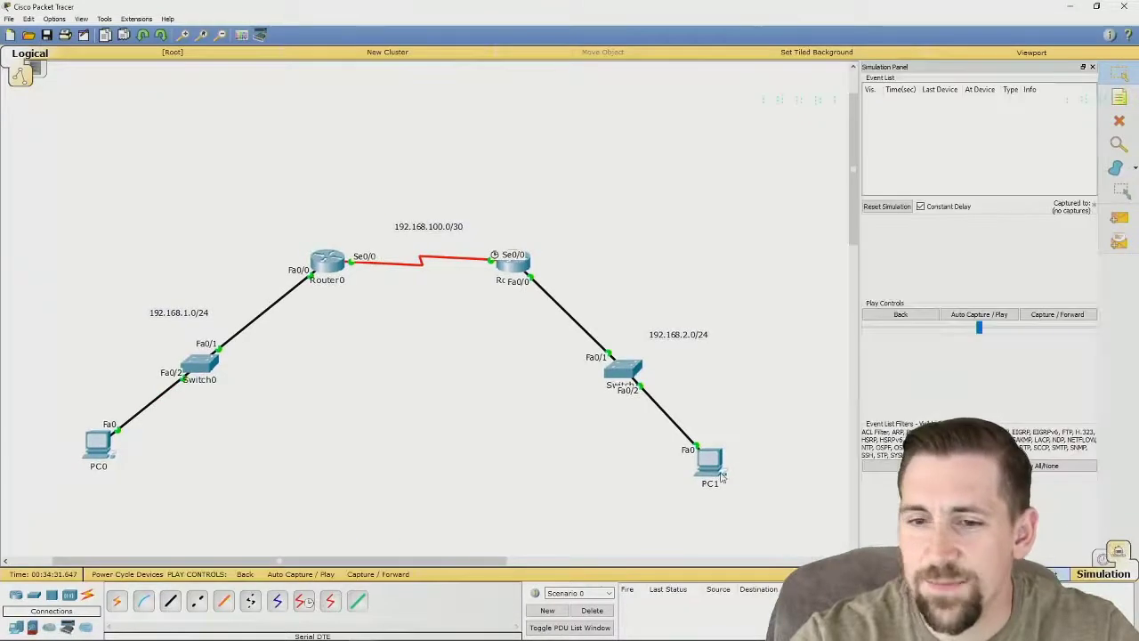
left_click(101, 445)
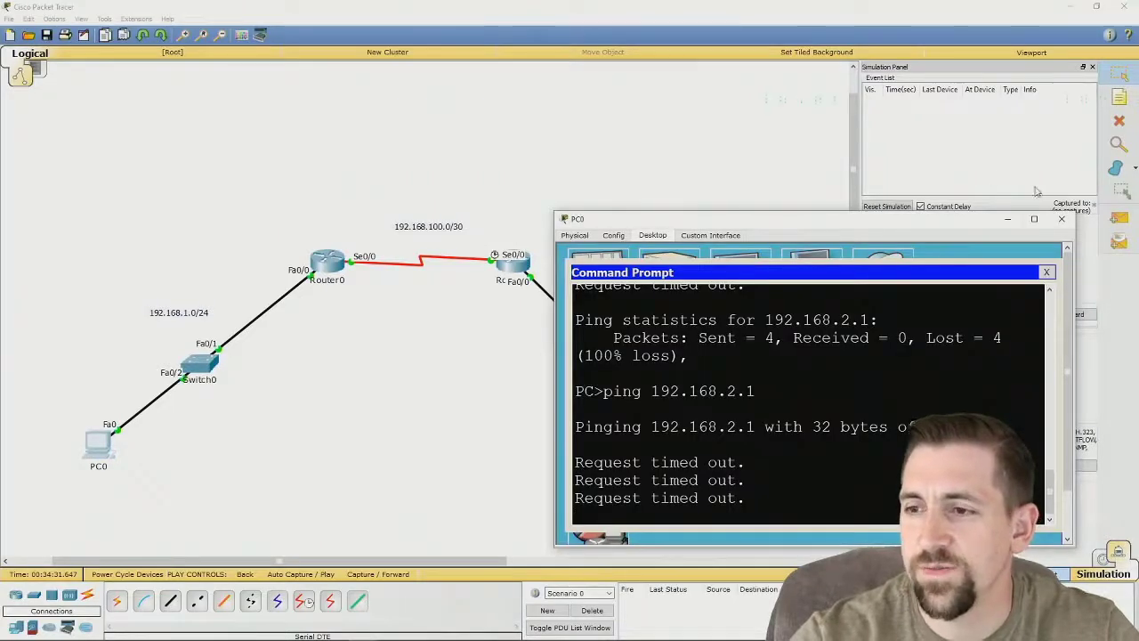
left_click(1062, 218)
key("shift+r")
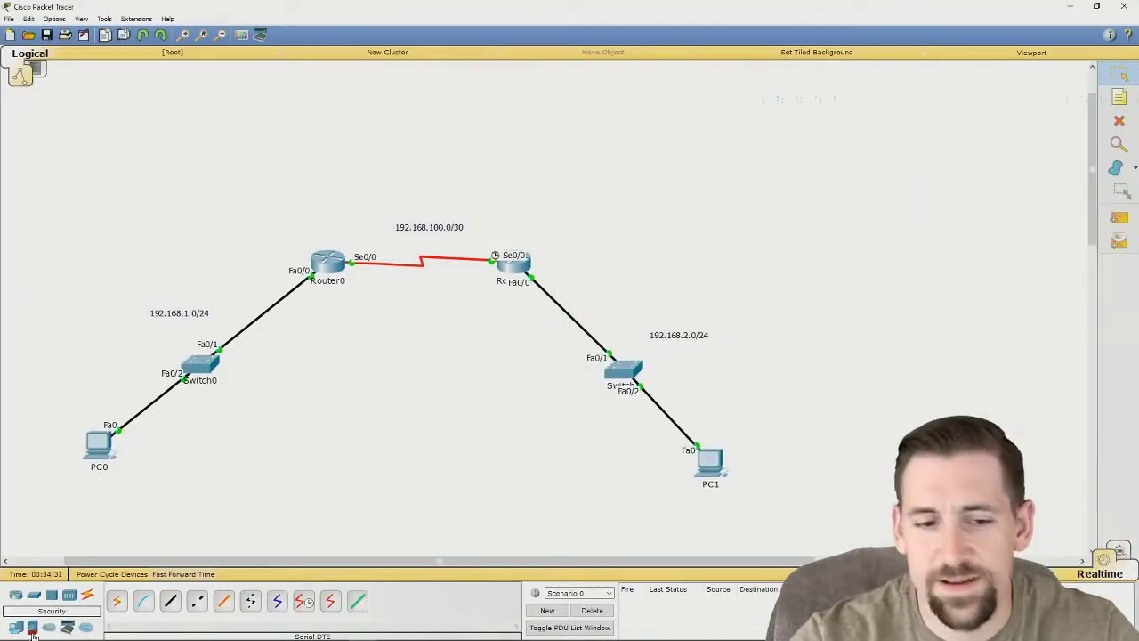
left_click(184, 574)
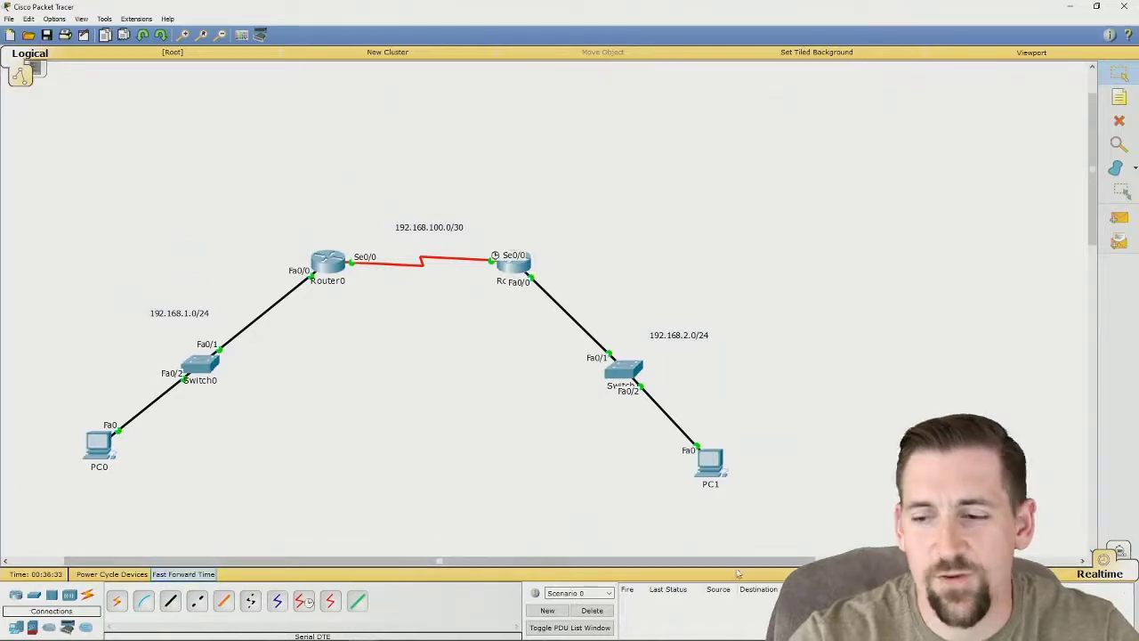
key("shift+s")
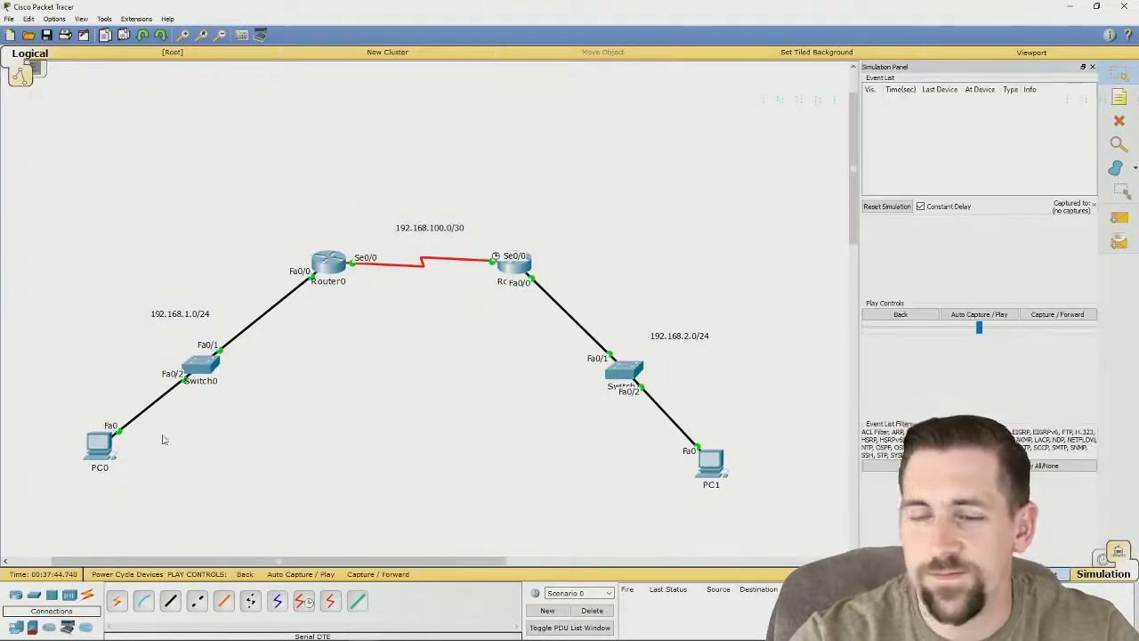
Ping PC1's address 192.168.2.2 from PC0's Command Prompt and return to the topology
left_click(99, 442)
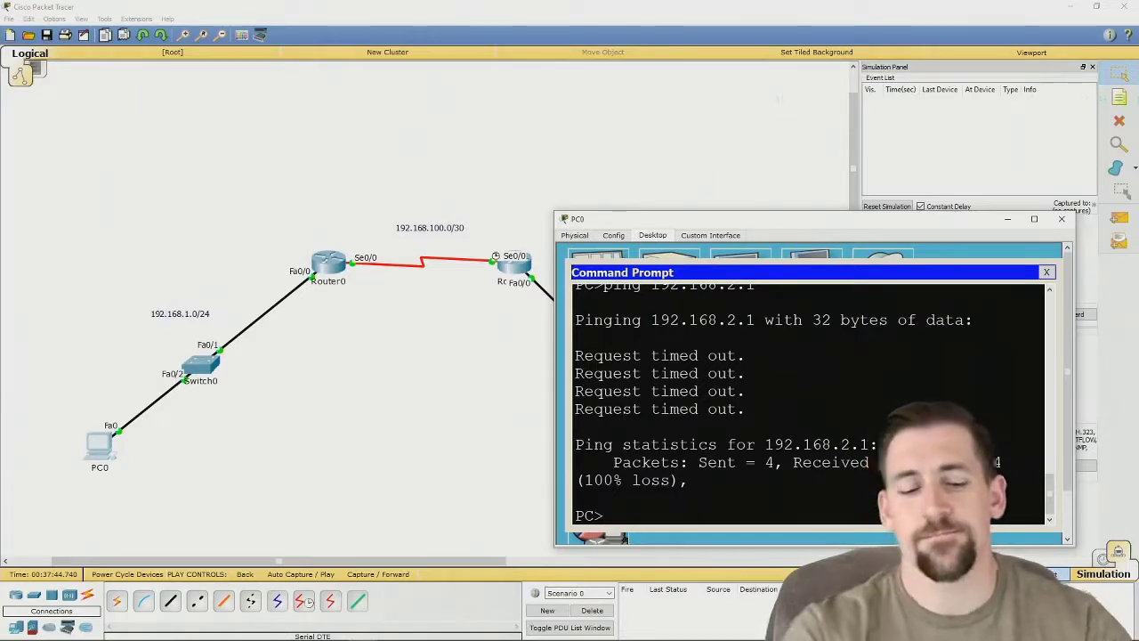
key("Up")
key("BackSpace")
type("2.168.2.2")
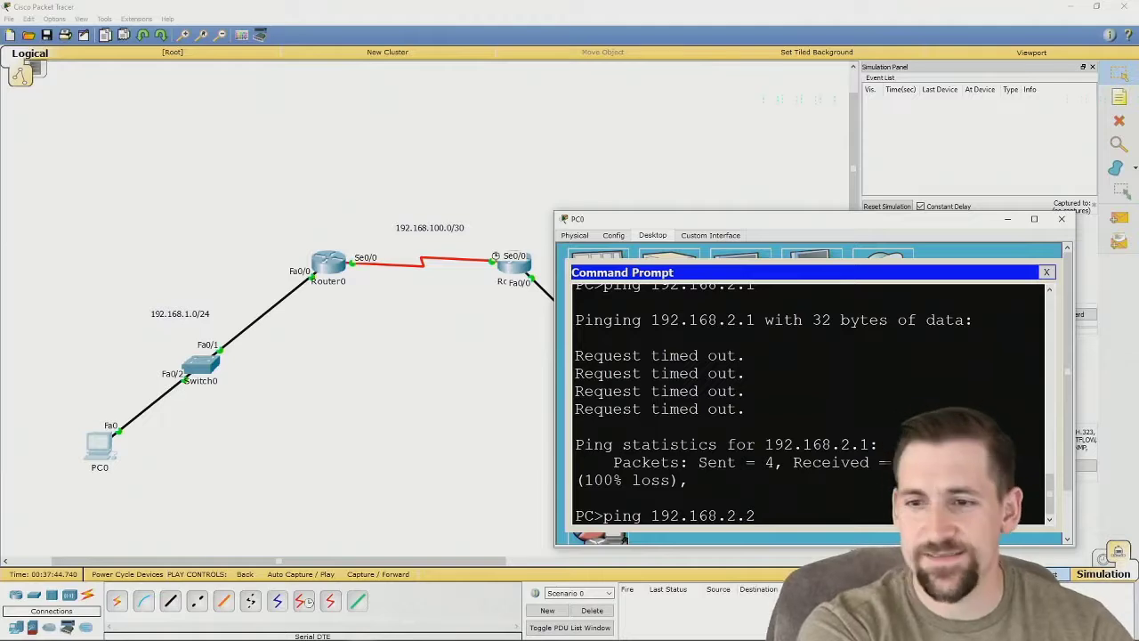
key("Return")
left_click(395, 462)
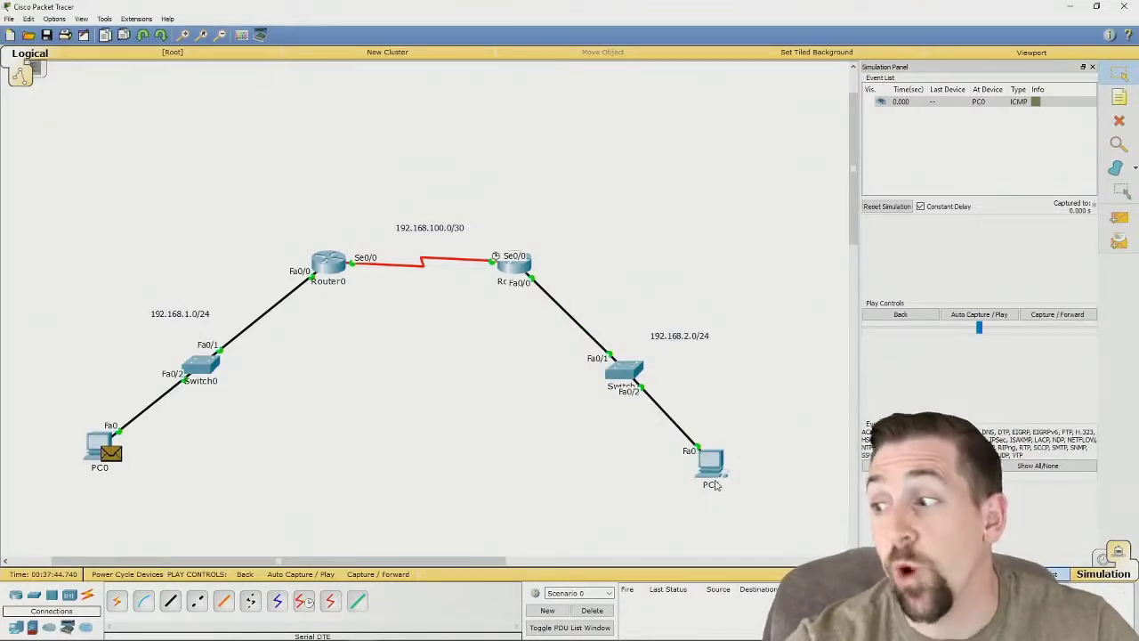
Advance the simulation until the ping packet reaches Router1, and examine its PDU information there
left_click(1051, 316)
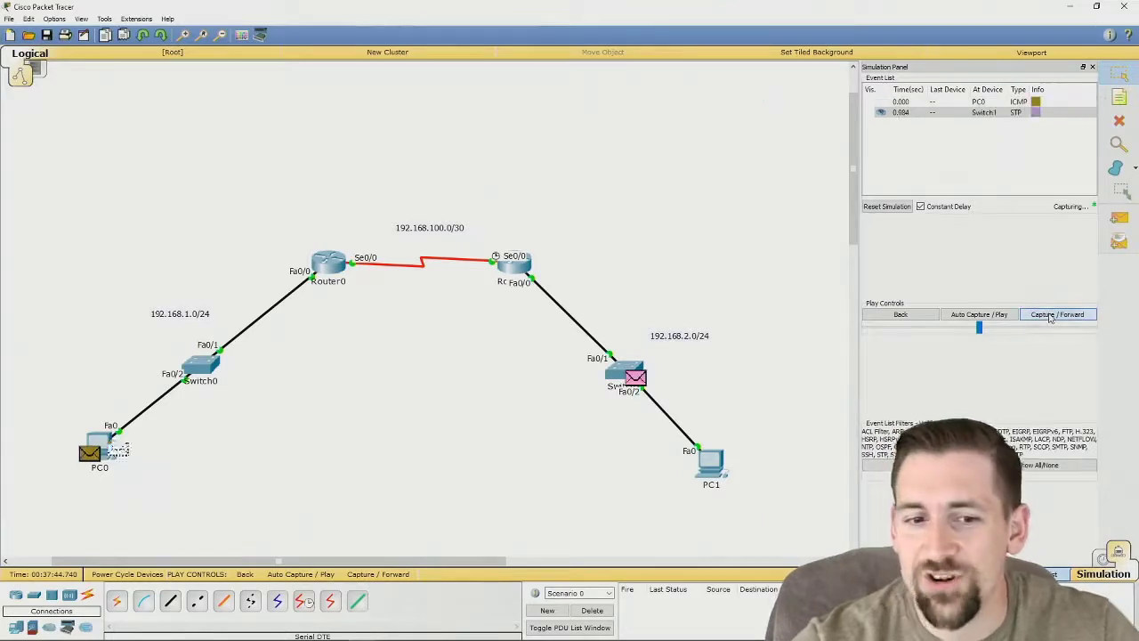
left_click(1051, 318)
left_click(1051, 318)
left_click(1051, 318)
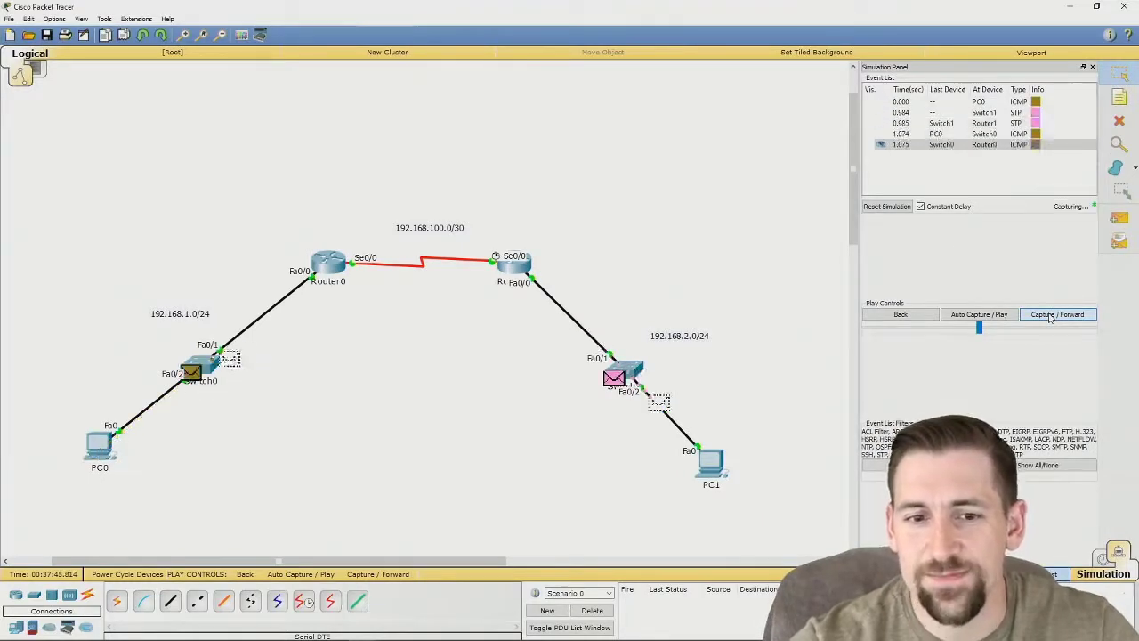
left_click(1051, 317)
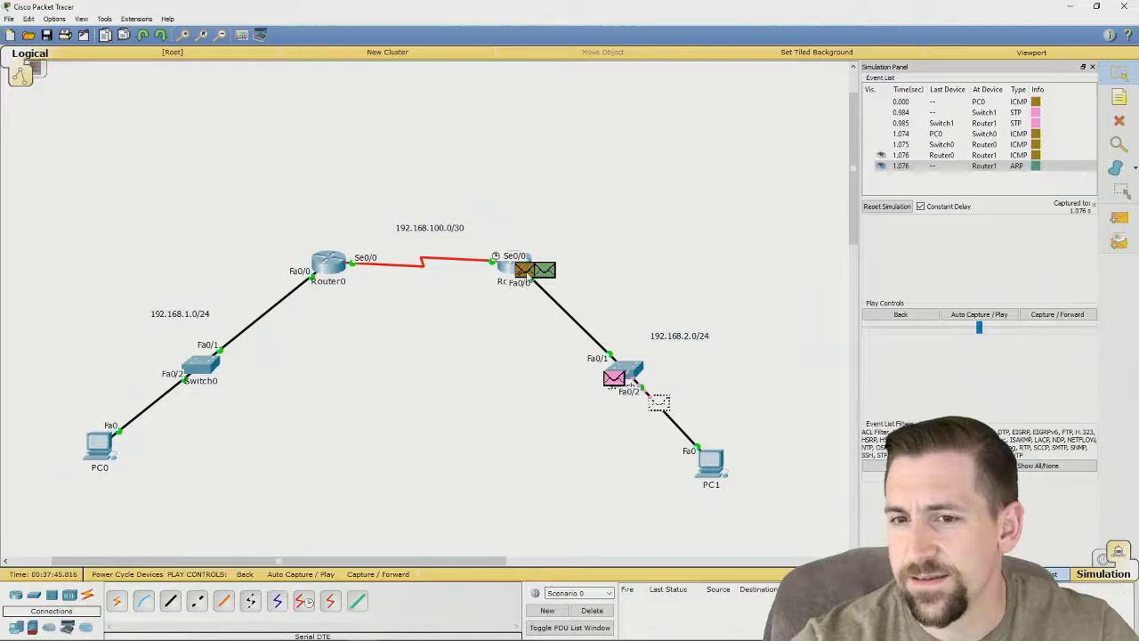
left_click(529, 277)
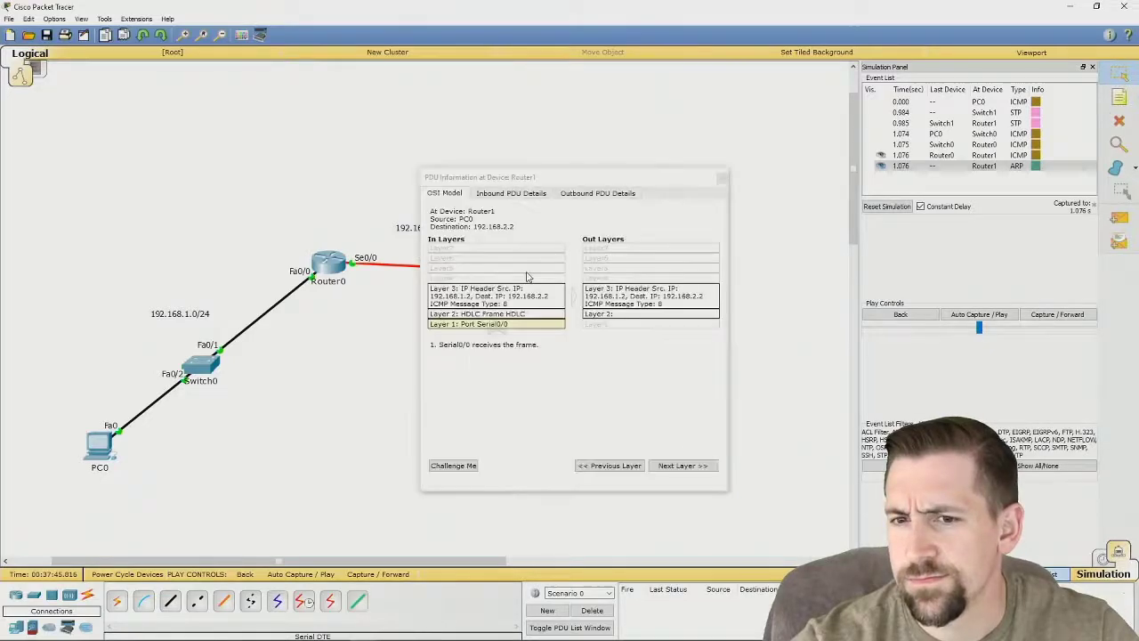
left_click(722, 177)
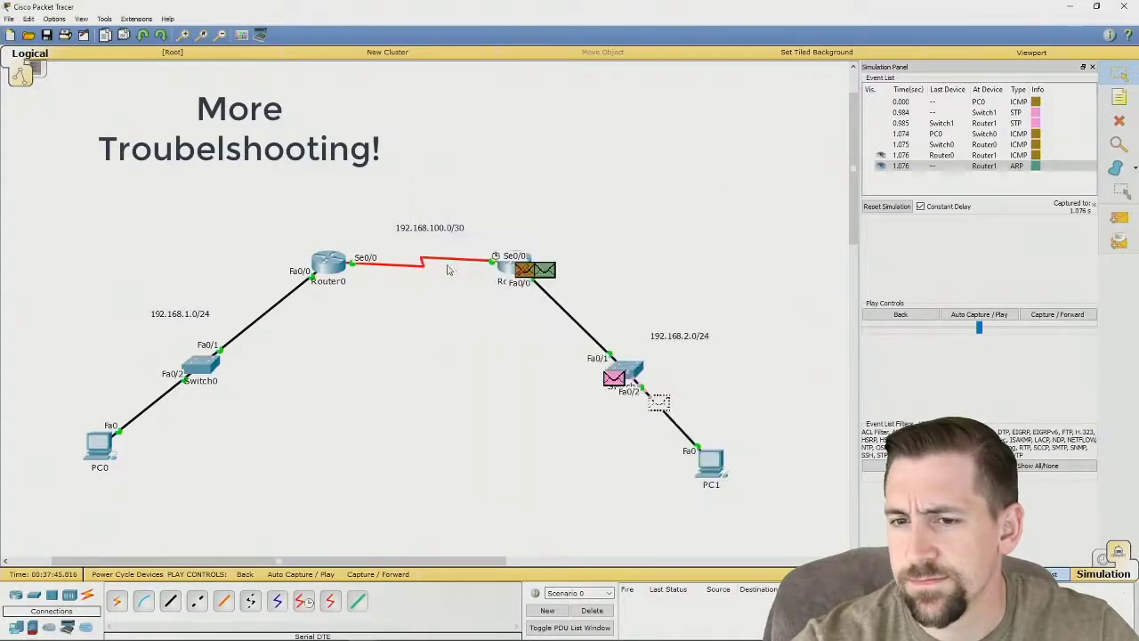
Check PC1's IP address, subnet mask and default gateway, and advance the simulation to follow Router1's ARP request toward PC1
left_click(717, 470)
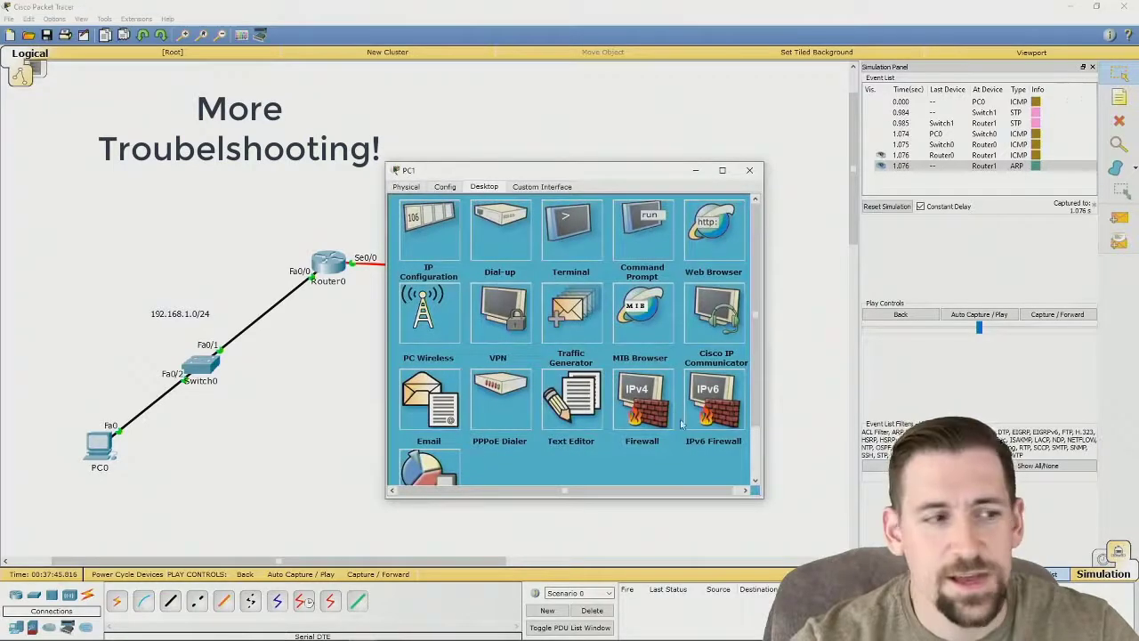
left_click(446, 228)
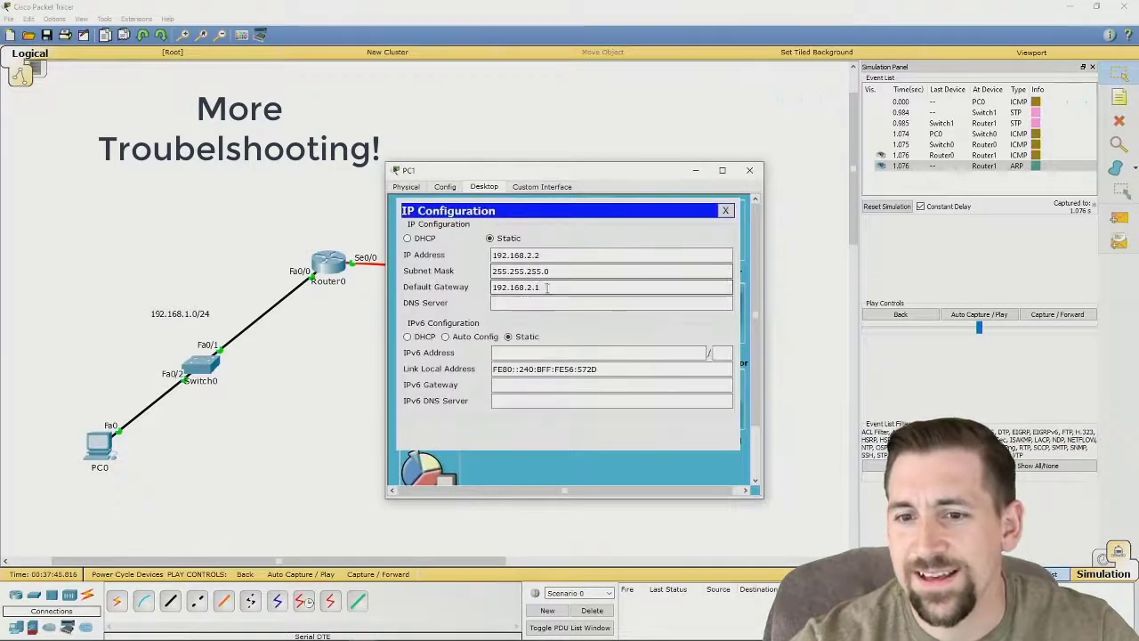
left_click(749, 170)
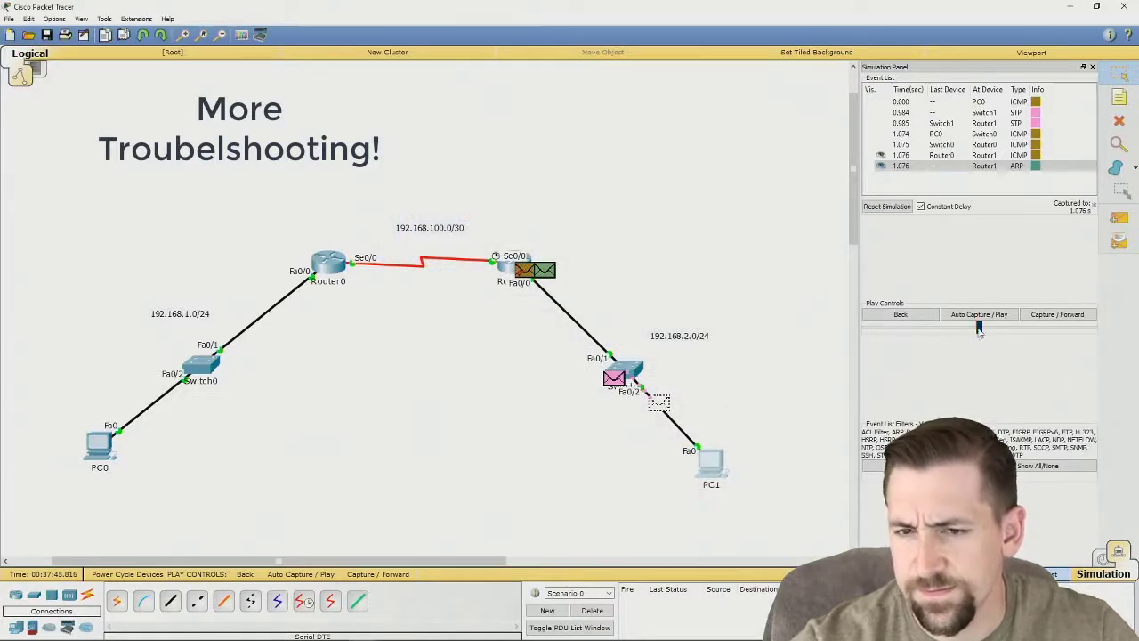
left_click(1062, 317)
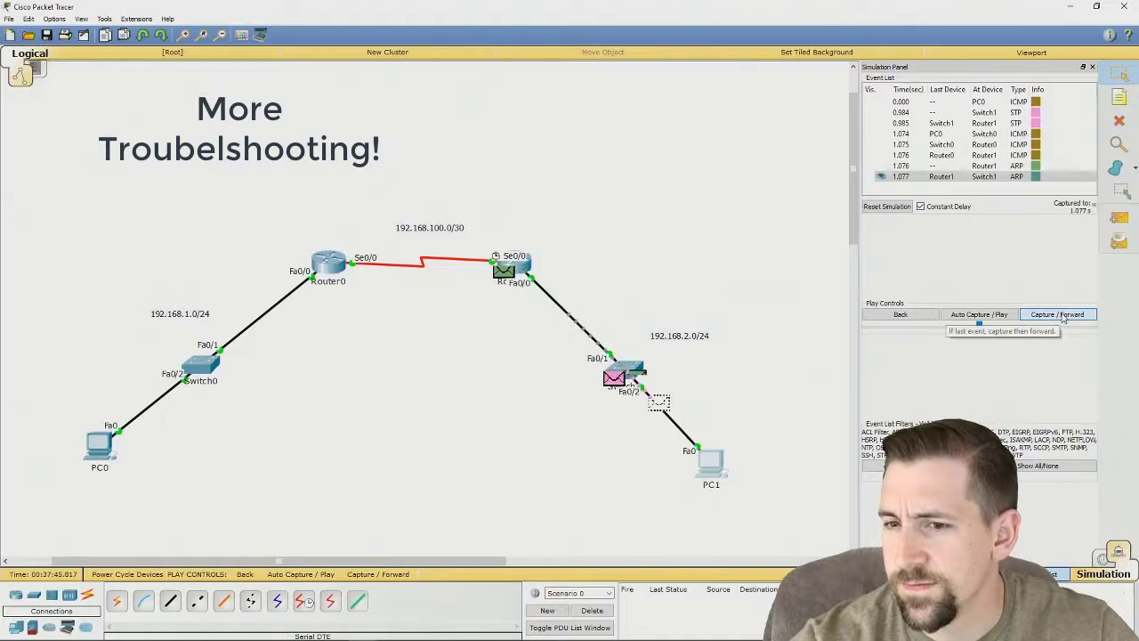
left_click(1061, 315)
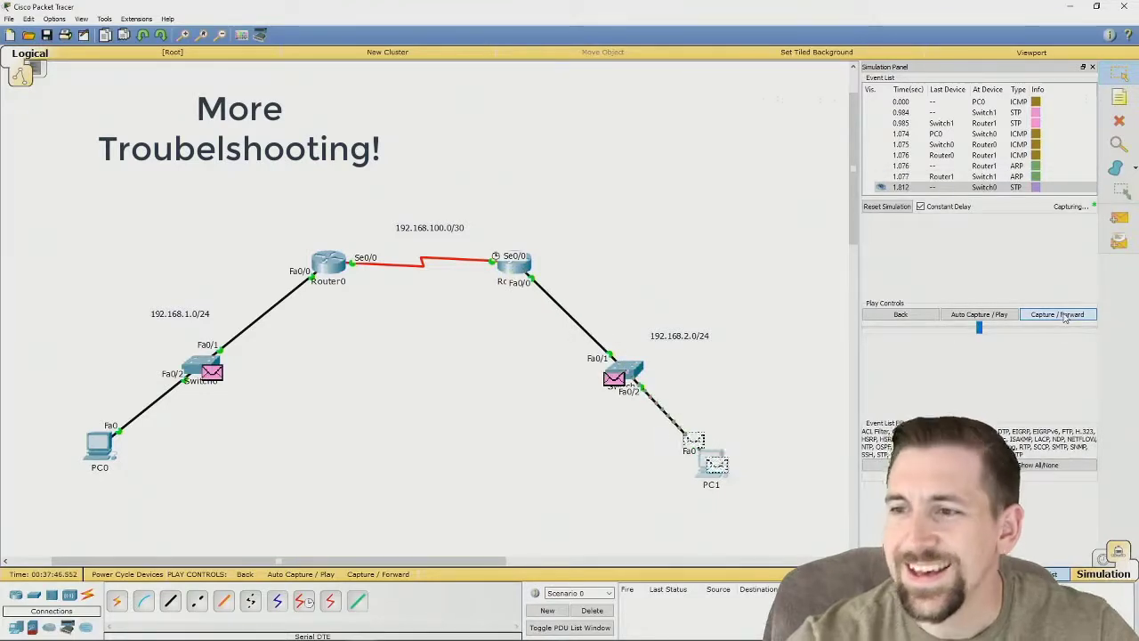
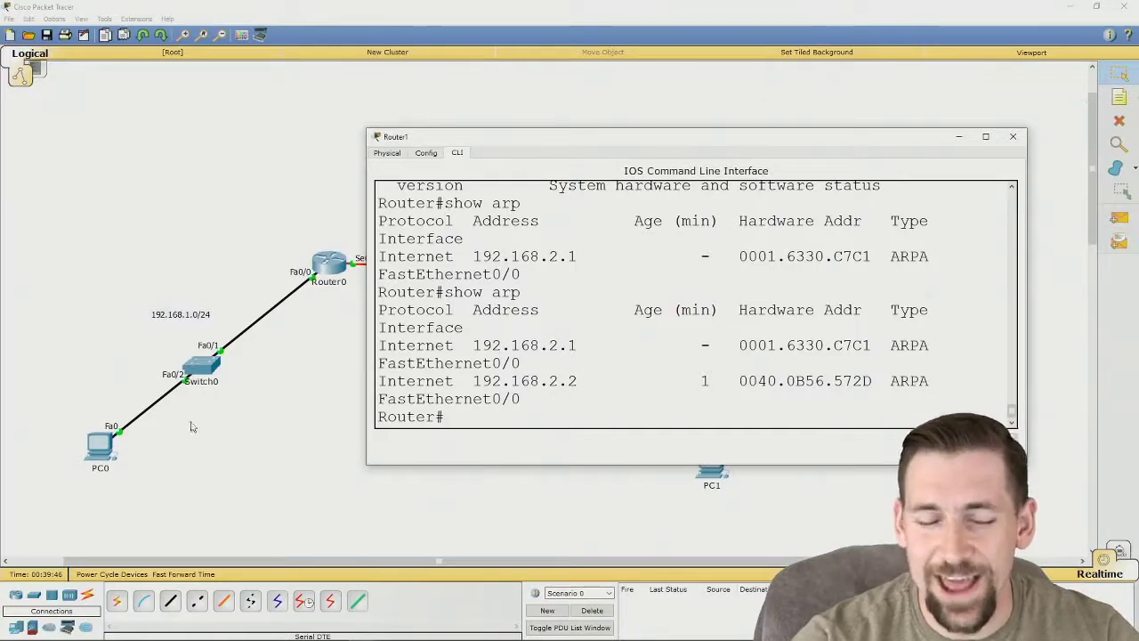
Check the output of the ping to 192.168.2.2 in PC0's Command Prompt and minimize the PC window
left_click(108, 454)
left_click(108, 454)
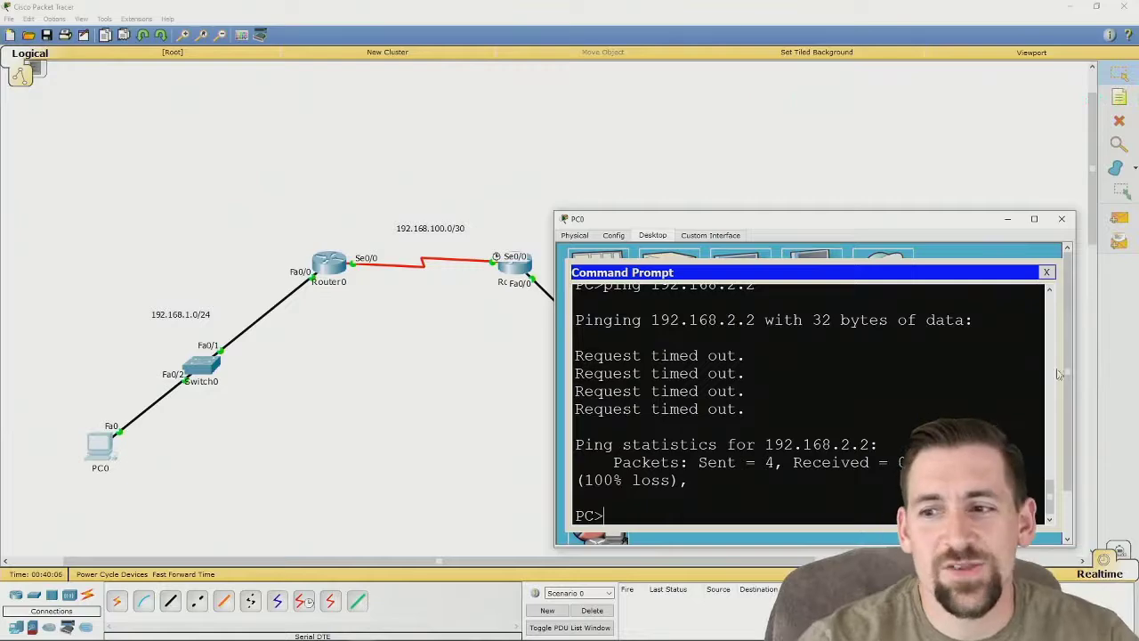
left_click(1045, 273)
left_click(1009, 219)
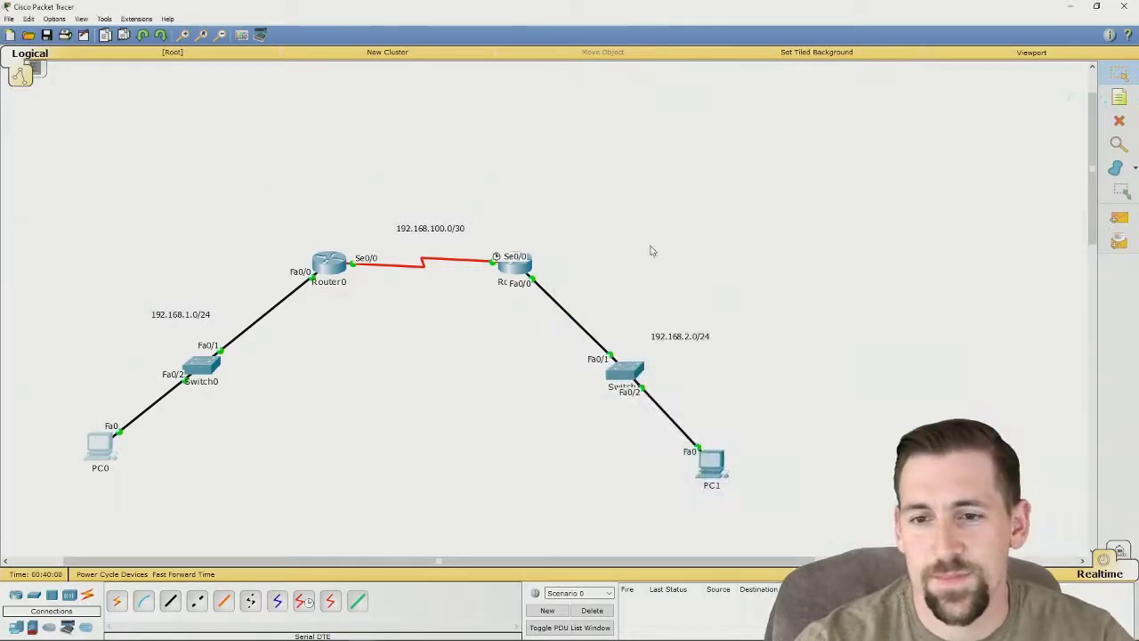
On Router1, add a static route to 192.168.1.0 with mask 255.255.255.0 through s0/0, and display the routing table
left_click(519, 276)
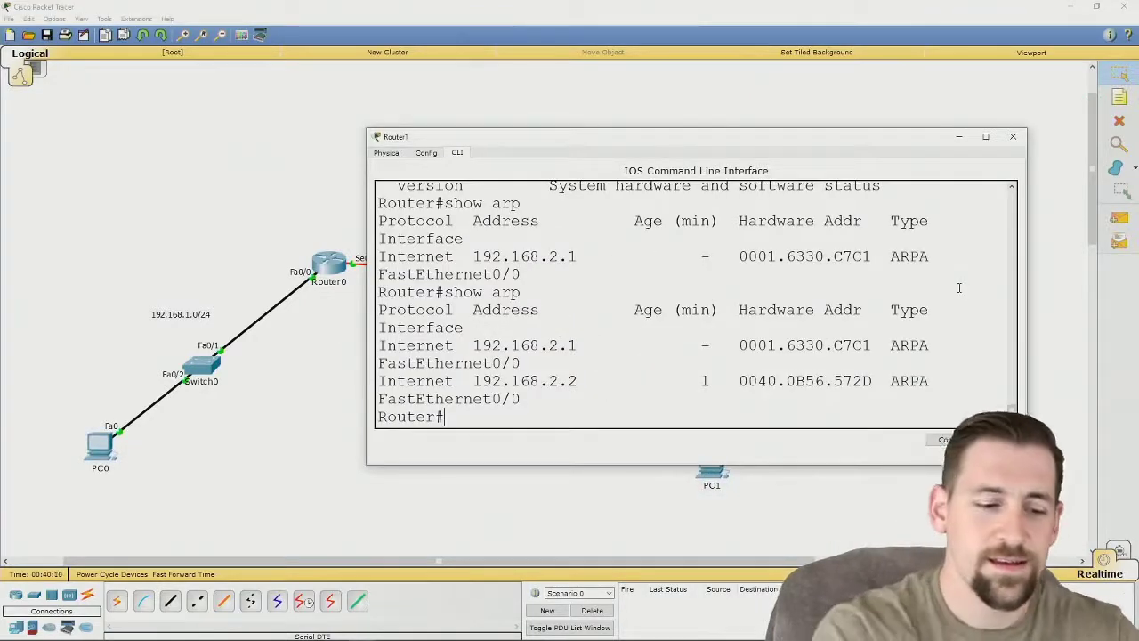
type("conf ")
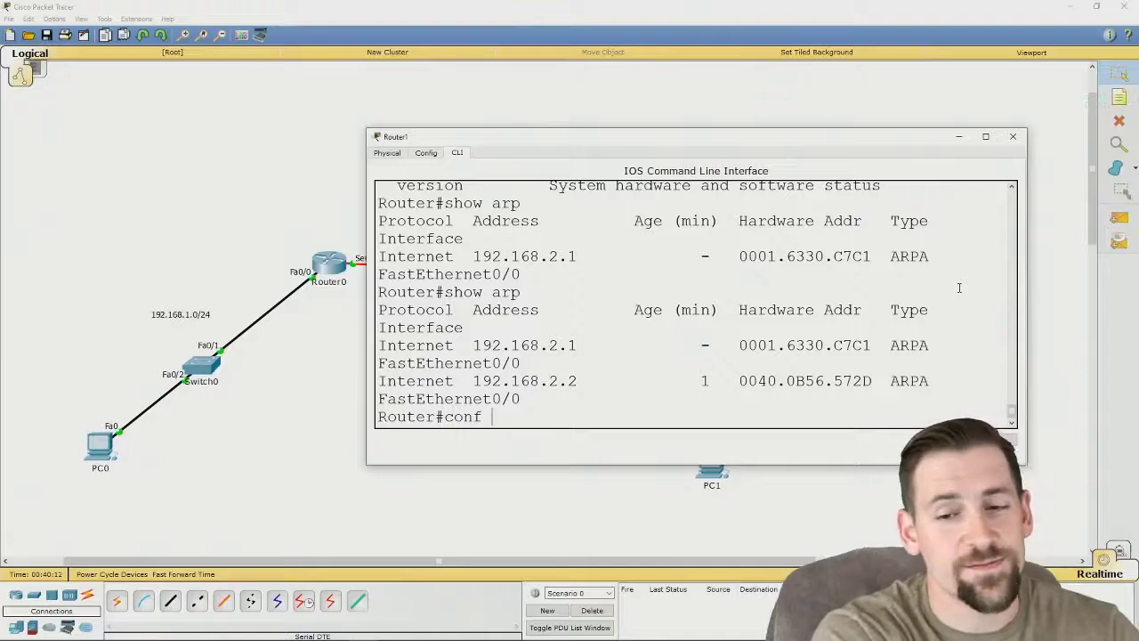
type("t")
key("Return")
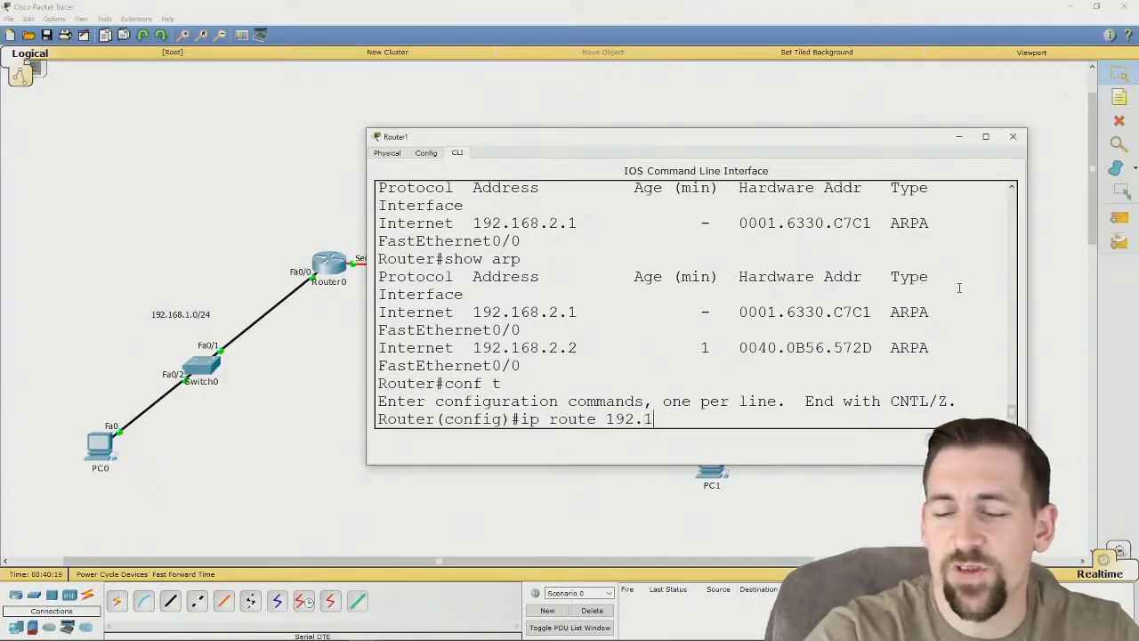
type("68.1.0 255")
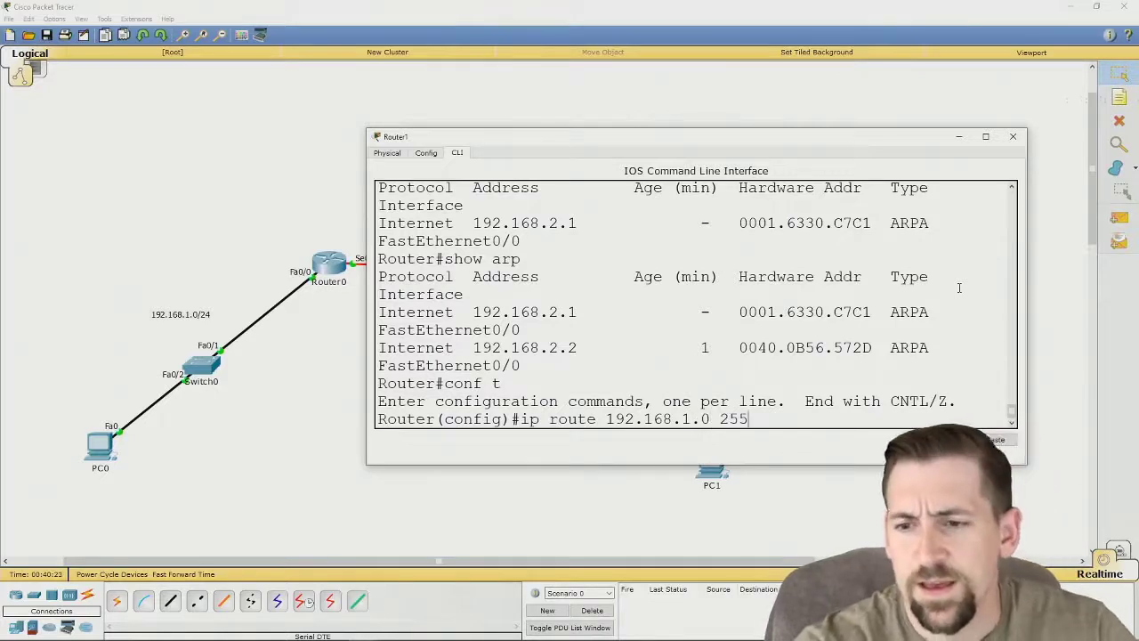
type(".255.255.0 s0/0")
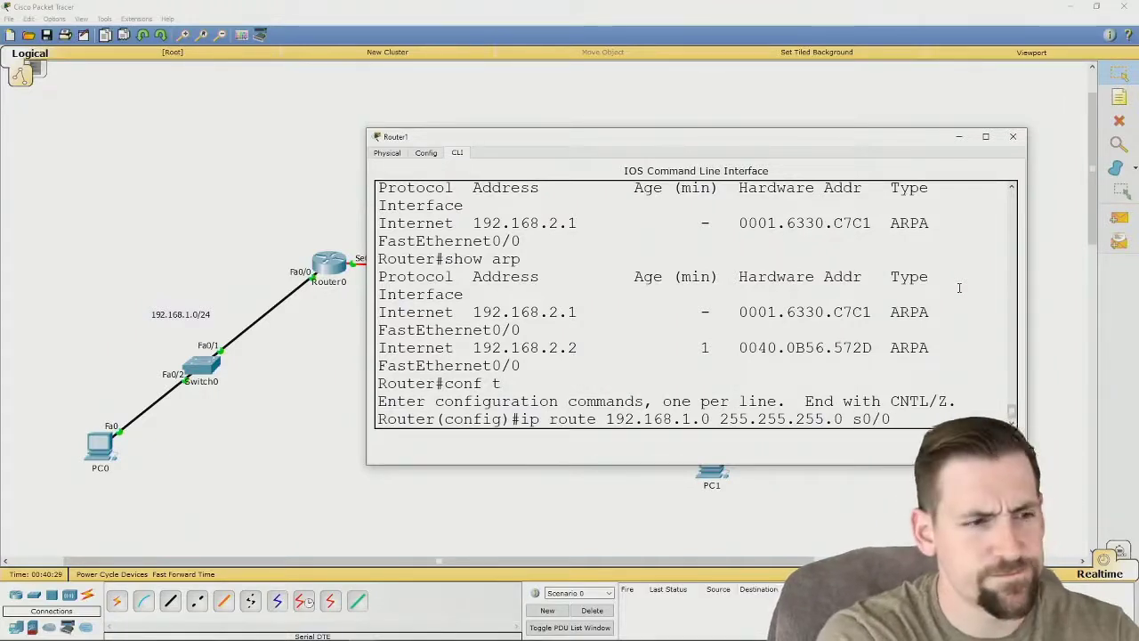
key("Return")
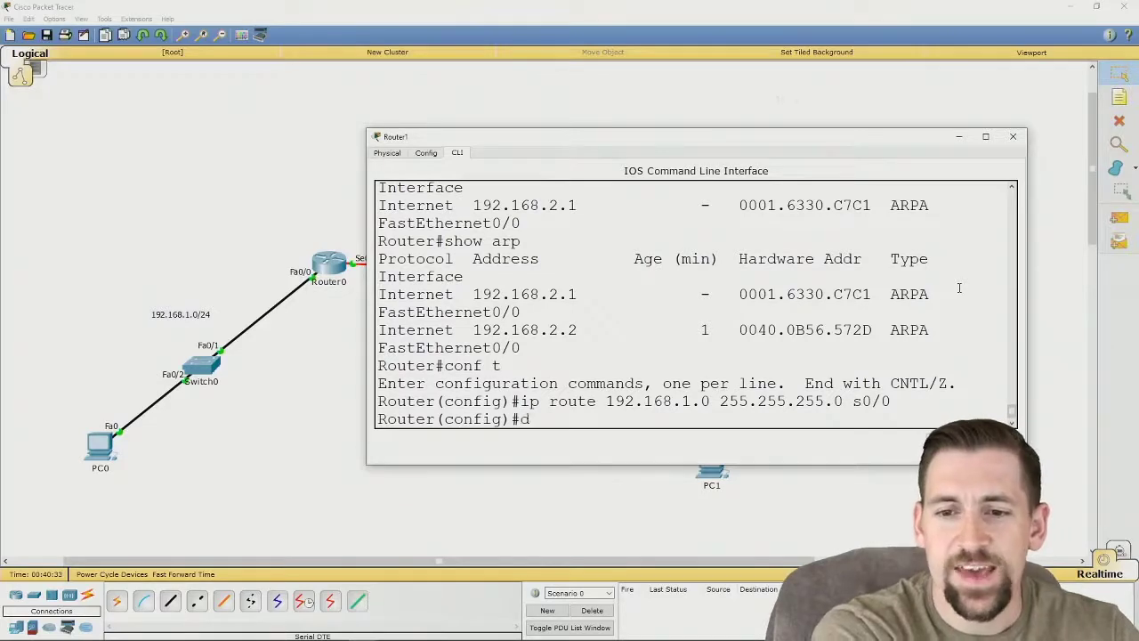
type("do sho ip route")
key("Return")
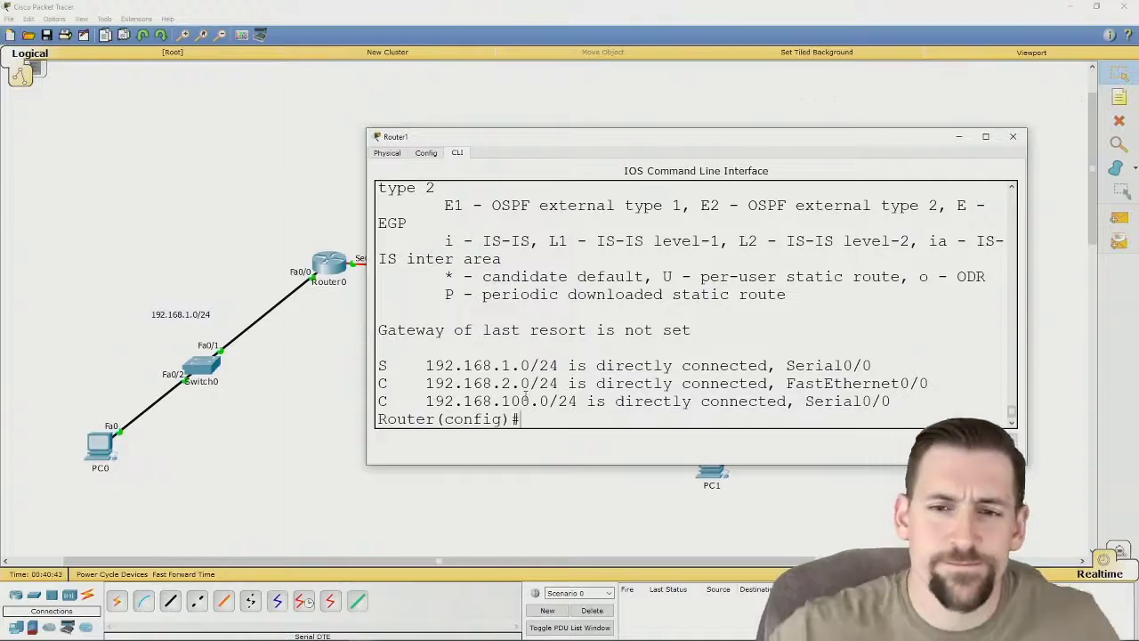
Check PC0's IP configuration and ping PC1's address 192.168.2.2 from PC0's Command Prompt
left_click(103, 445)
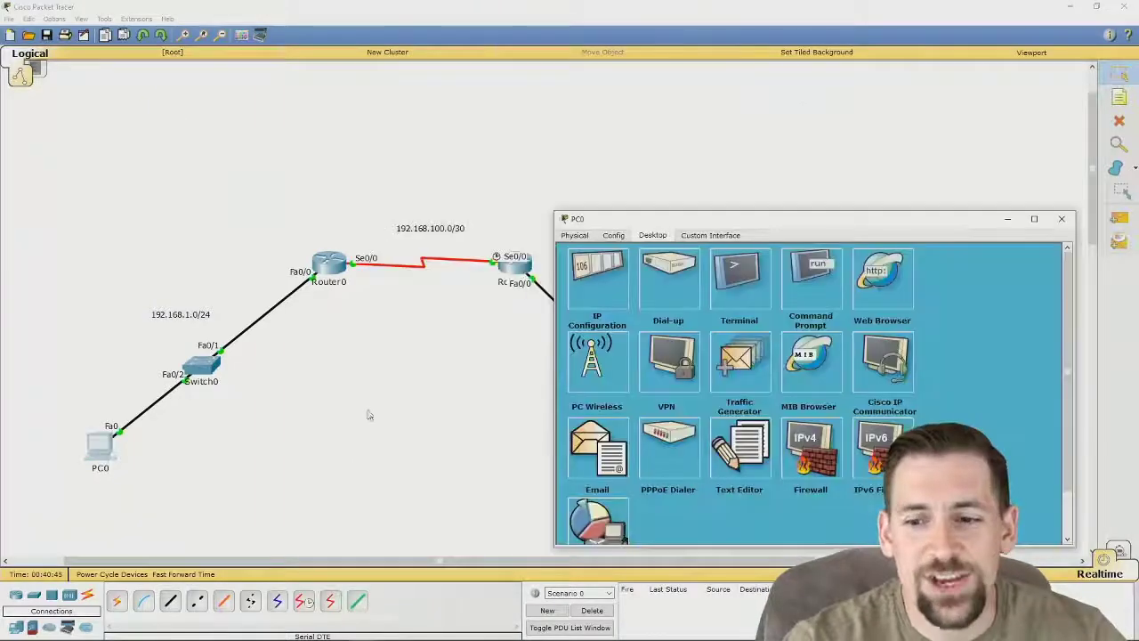
left_click_drag(735, 223, 717, 187)
left_click(589, 258)
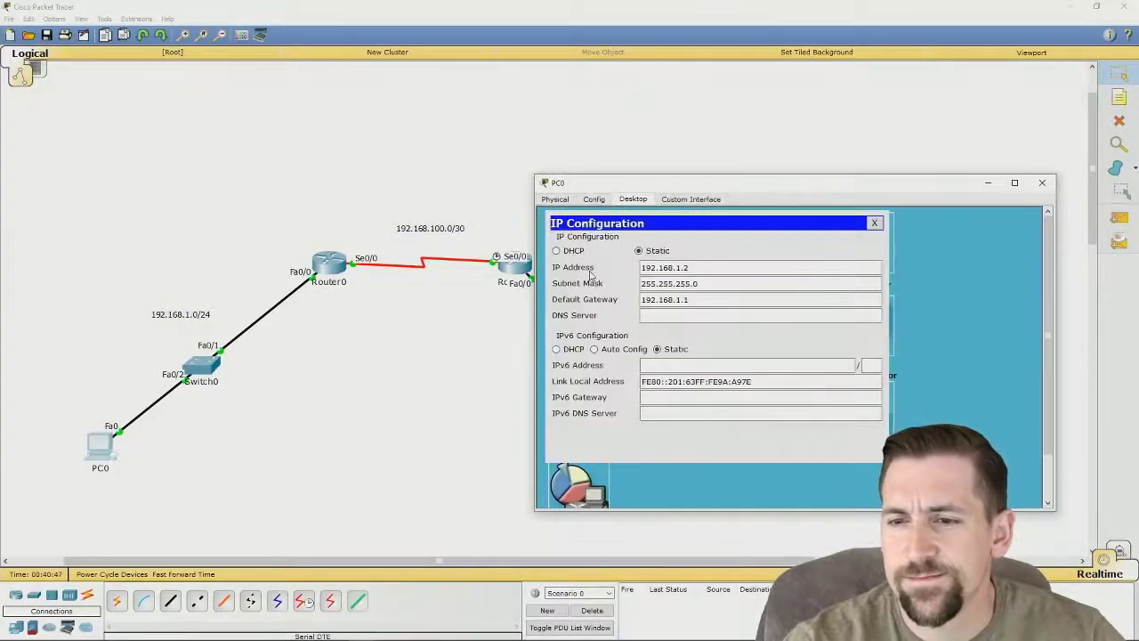
left_click(874, 222)
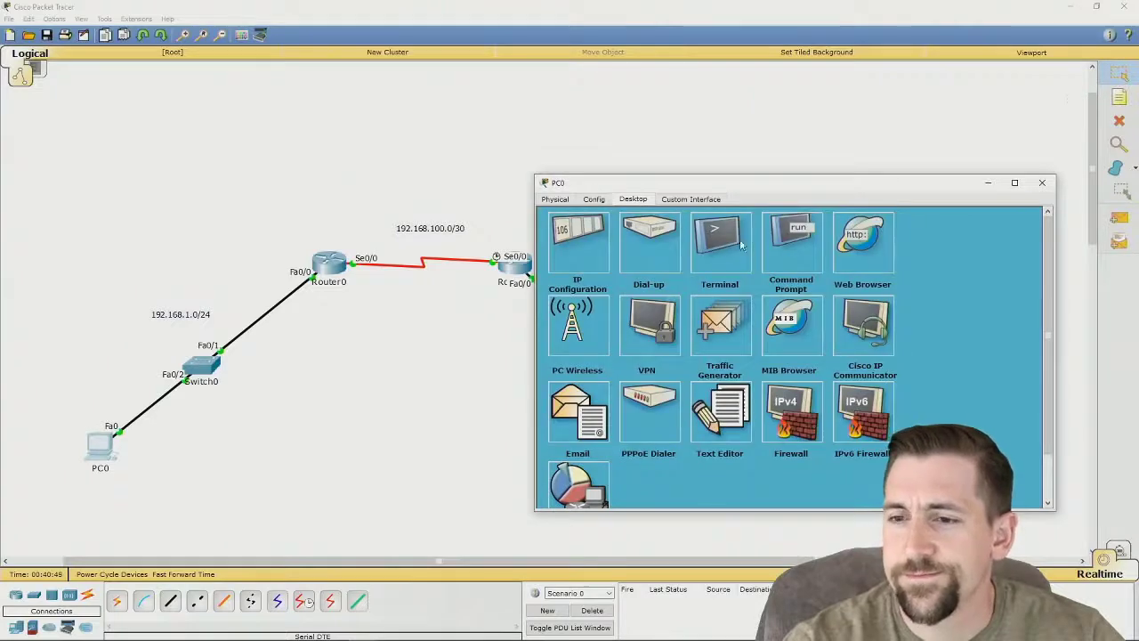
left_click(790, 238)
key("Up")
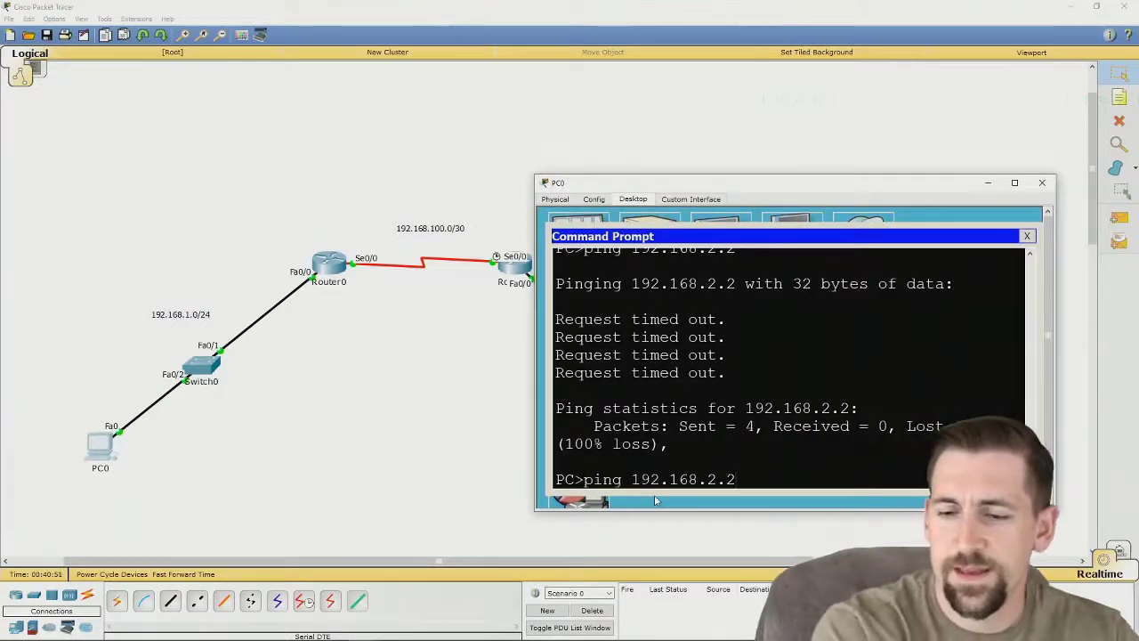
key("Return")
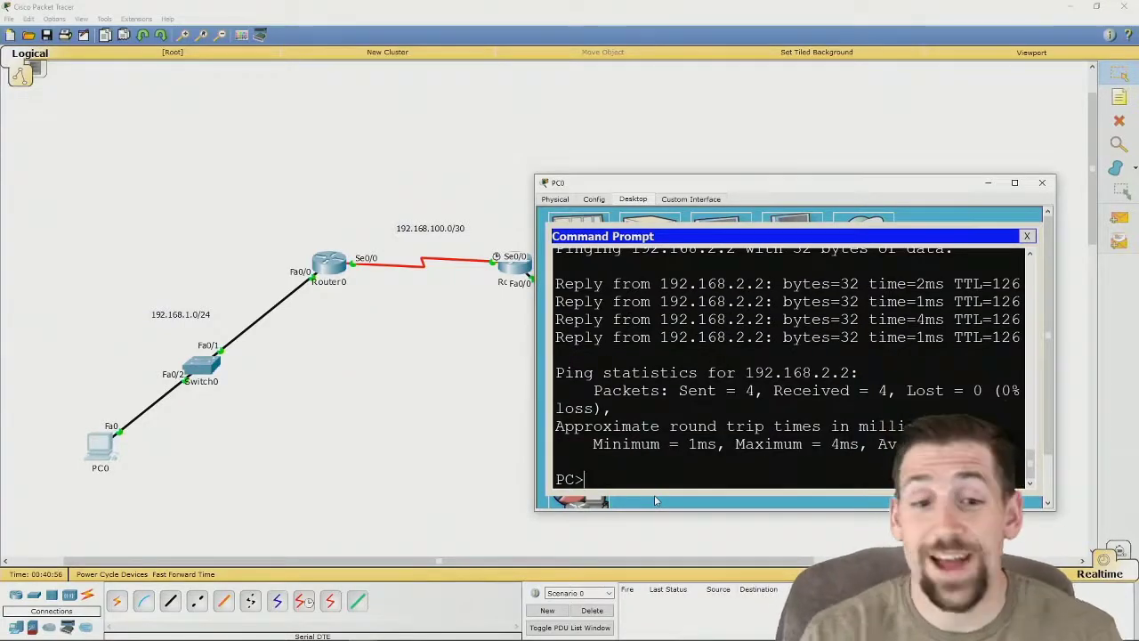
Ping Router1's LAN address 192.168.2.1 from PC0's Command Prompt
key("Up")
key("BackSpace")
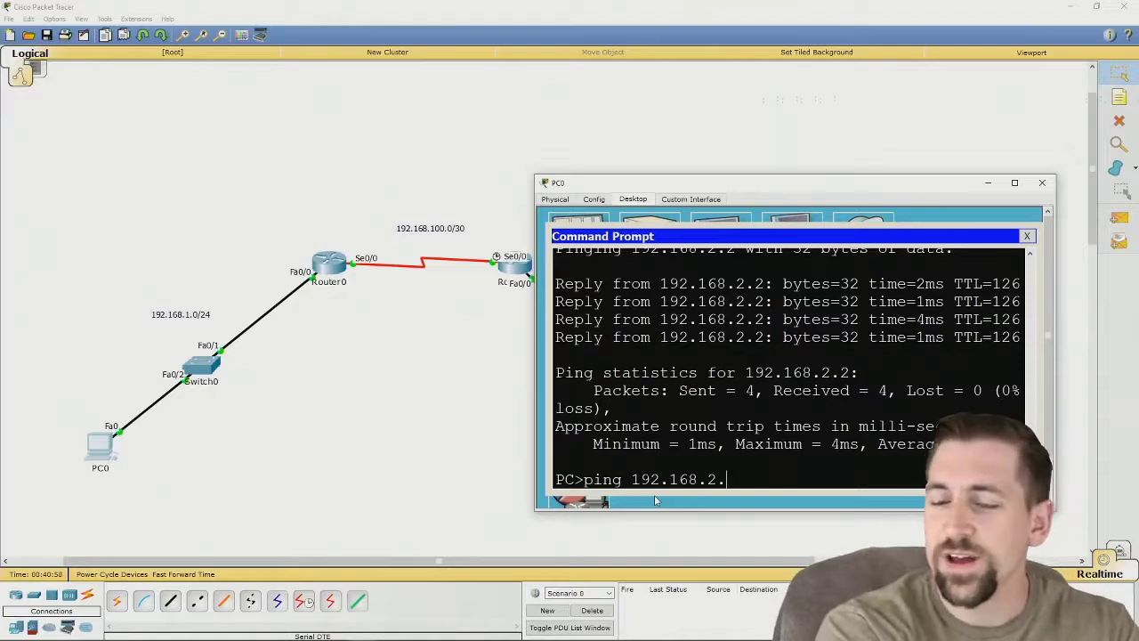
type("1")
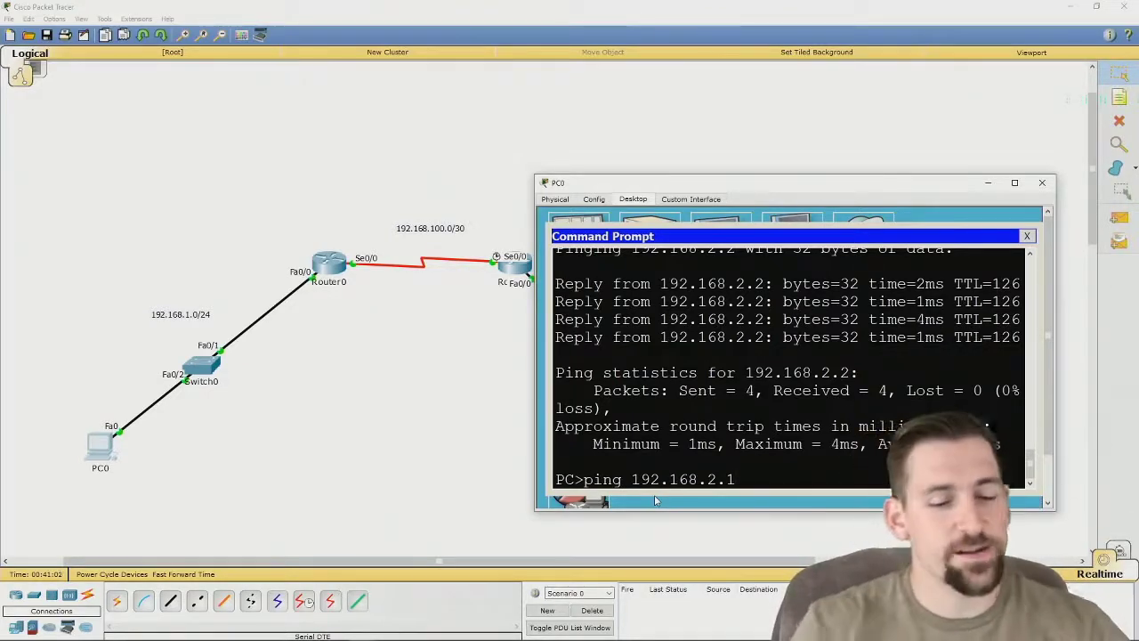
key("Return")
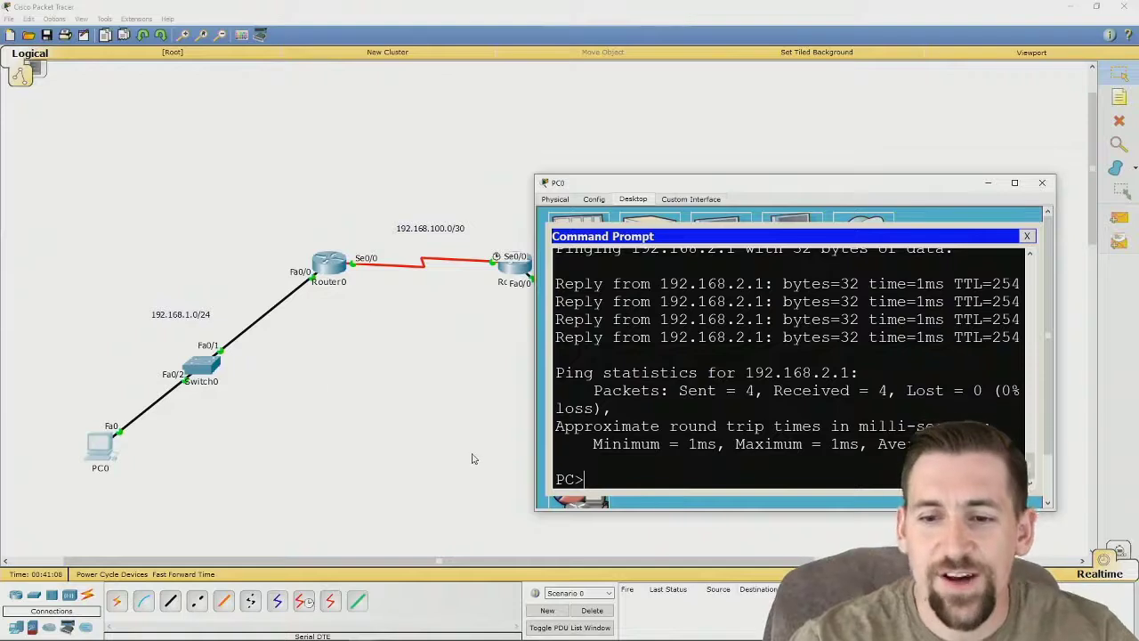
Ping PC0's default gateway 192.168.1.1 from the same Command Prompt
key("Up")
key("BackSpace")
key("BackSpace")
key("BackSpace")
type("1")
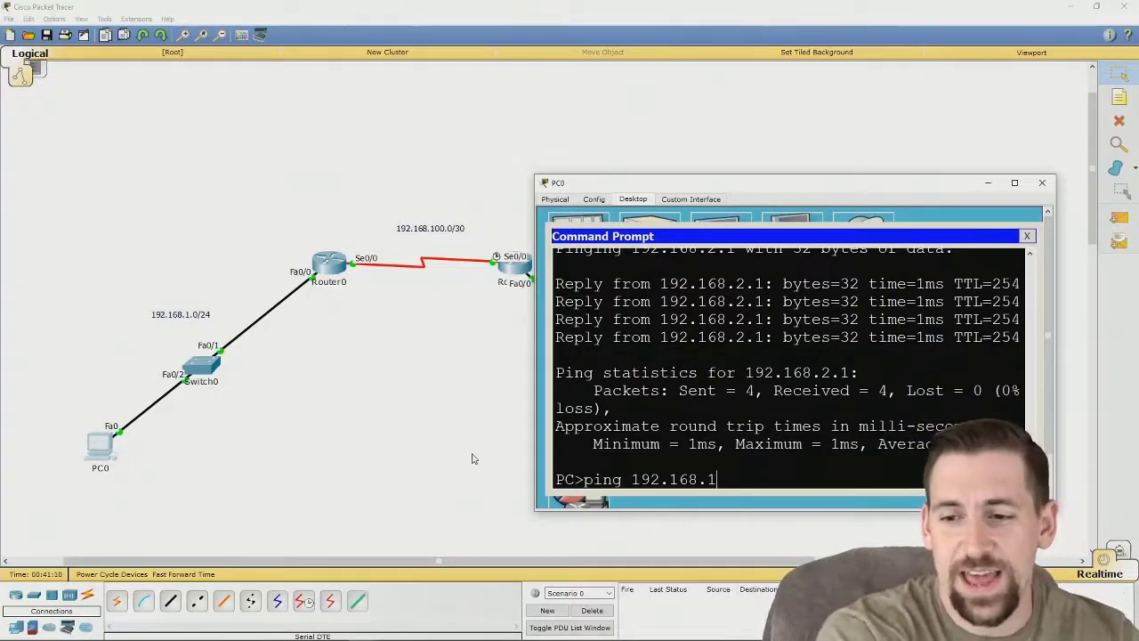
type(".1")
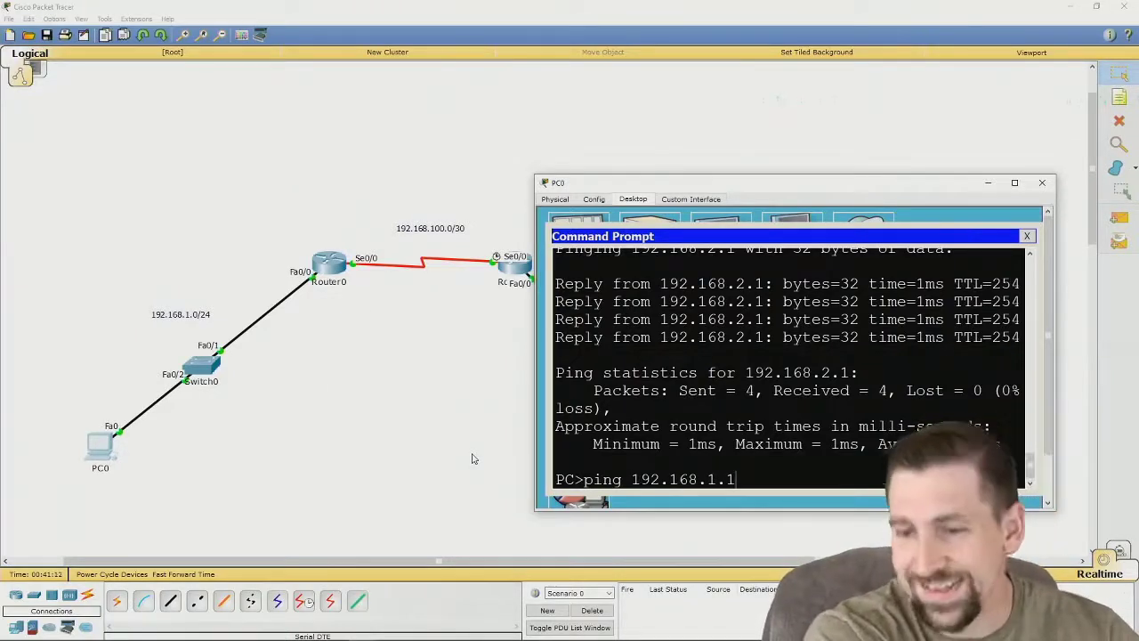
key("Return")
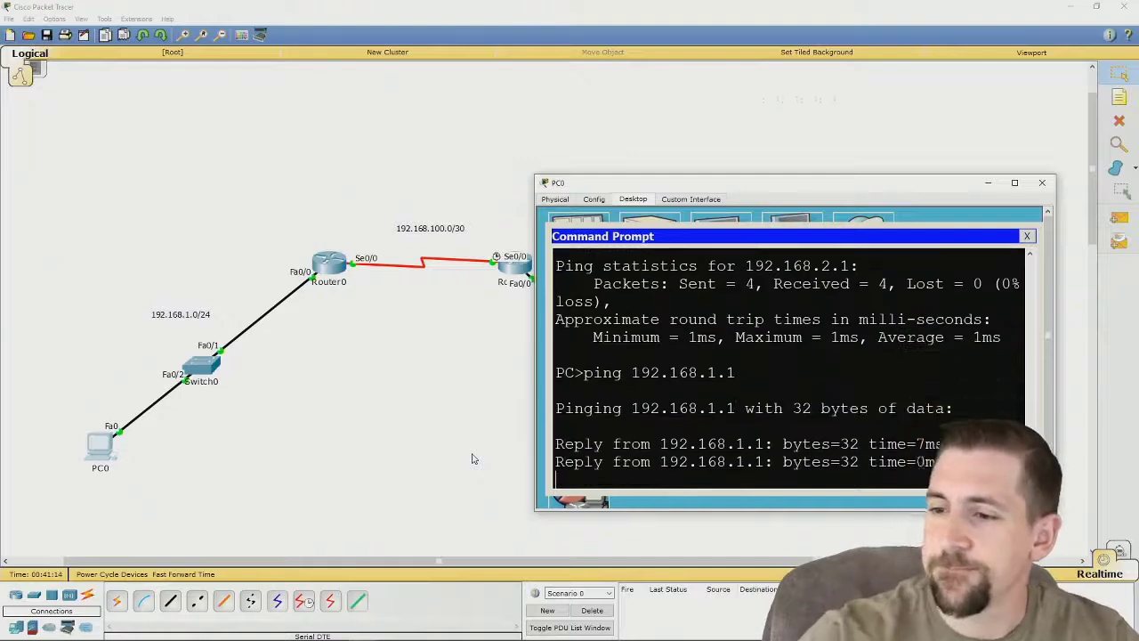
Review the earlier ping output in PC0's Command Prompt and minimize the PC window
left_click_drag(742, 178, 718, 176)
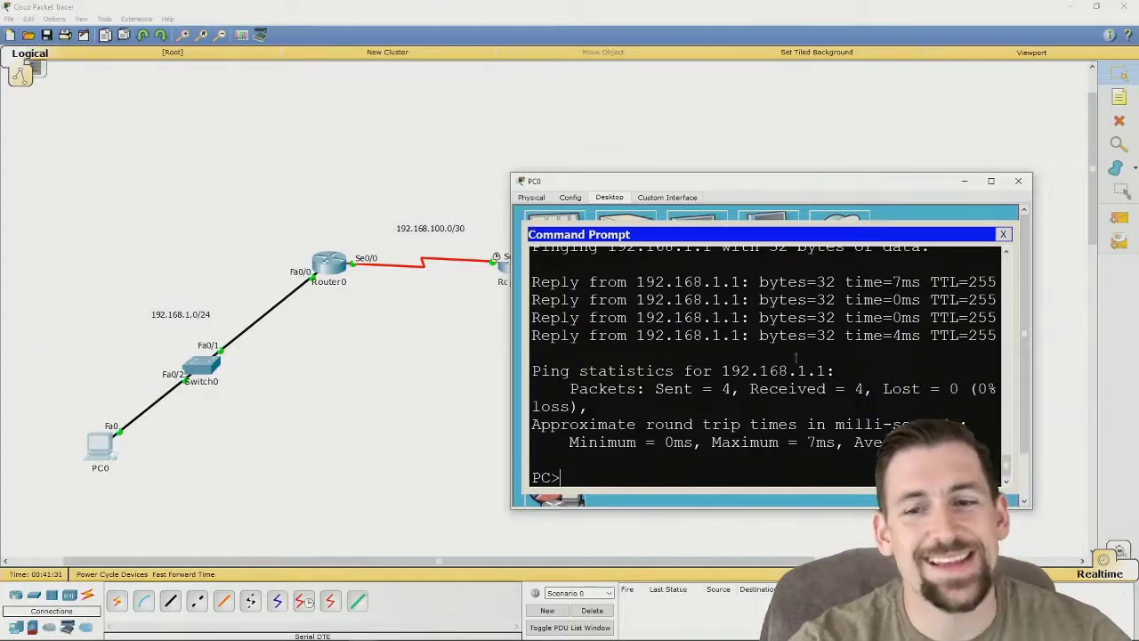
scroll(988, 338, "up", 4)
scroll(997, 352, "up", 2)
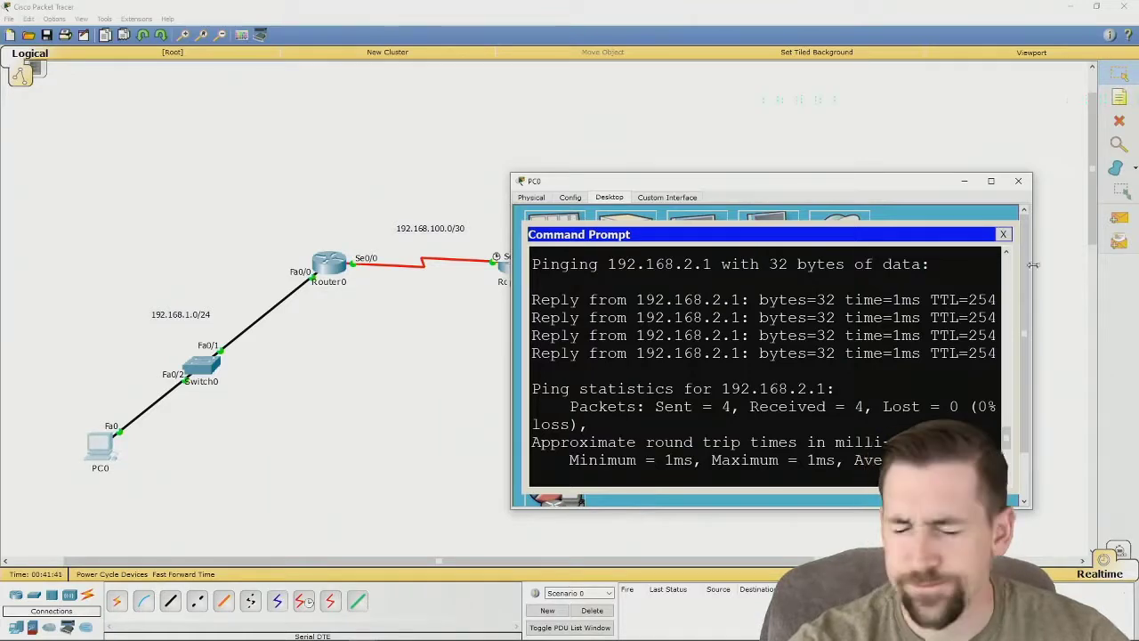
left_click(964, 181)
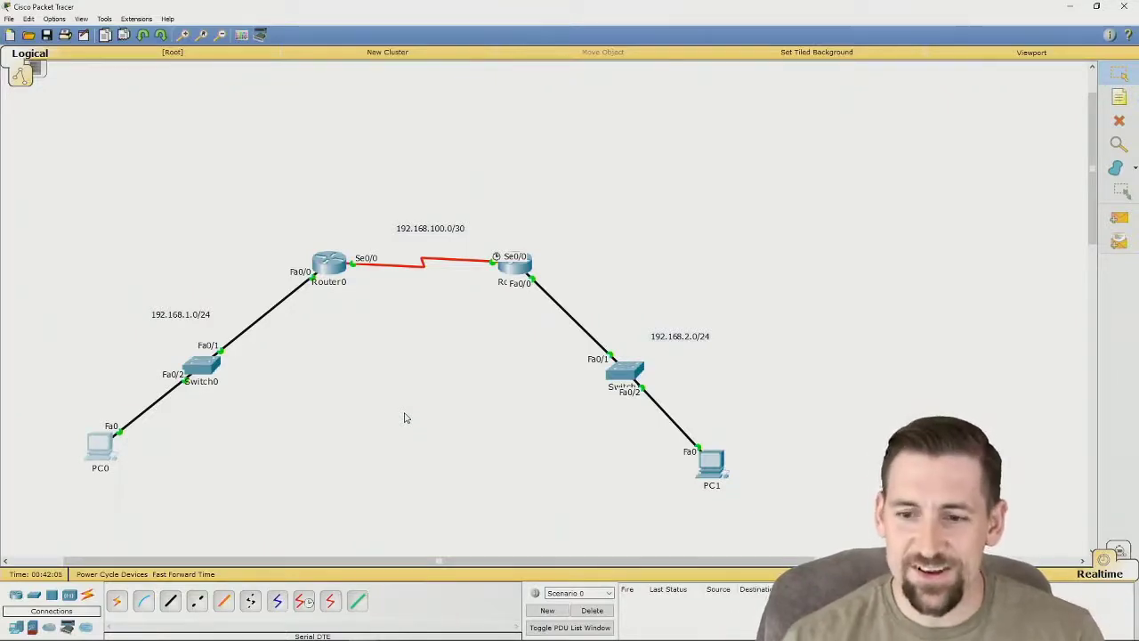
Ping PC0's address 192.168.1.2 from PC1's Command Prompt, and widen and reposition the PC1 window to read the output
left_click(716, 458)
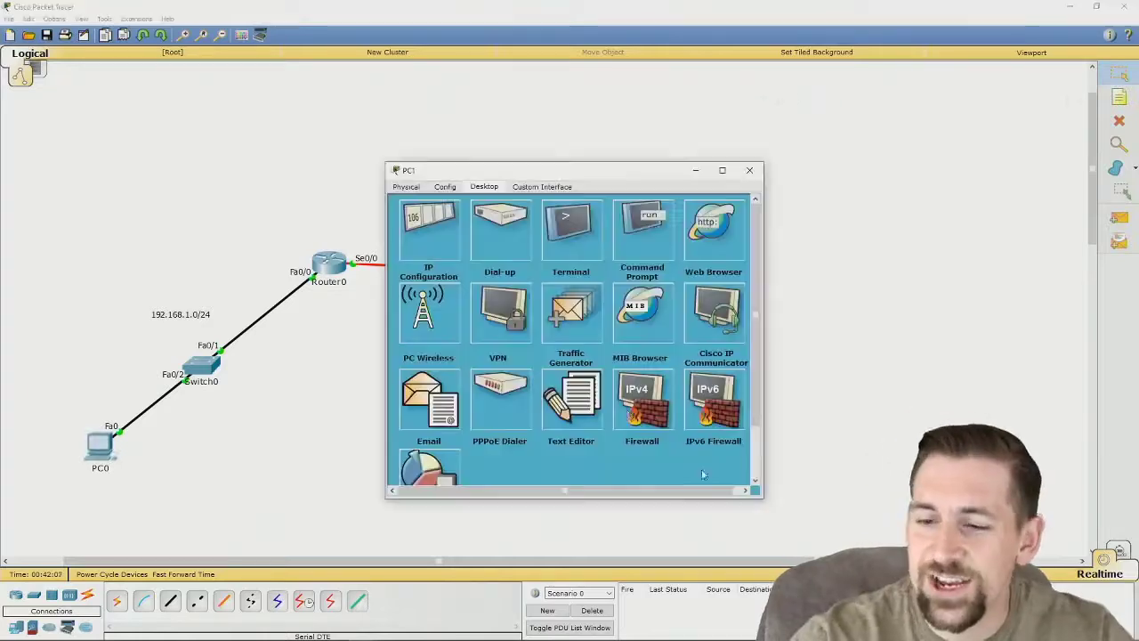
left_click(627, 236)
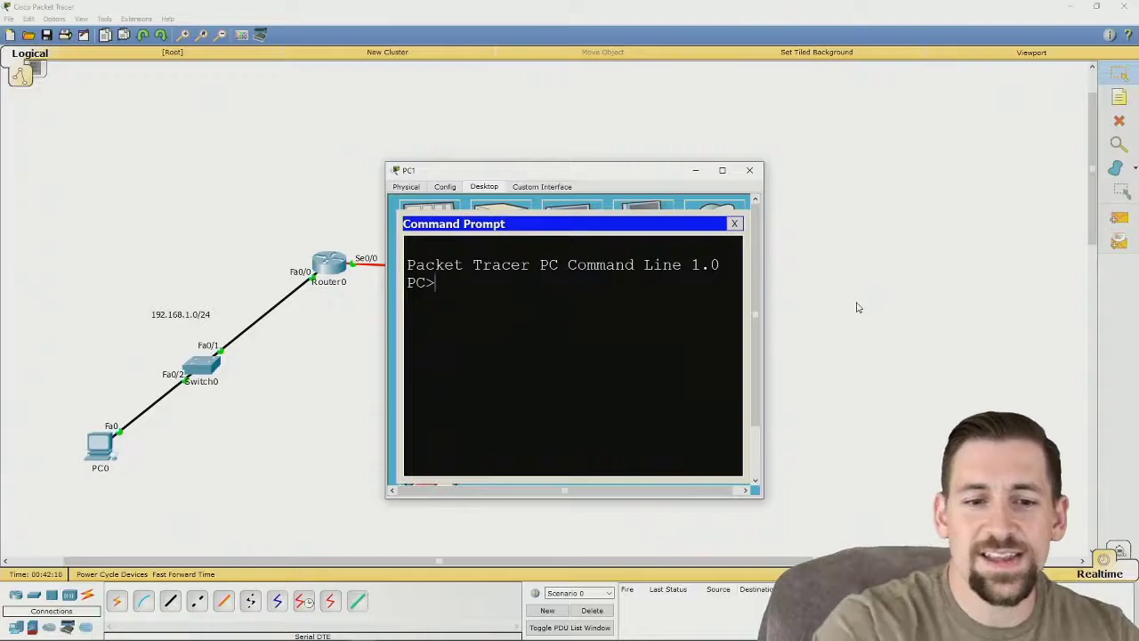
type("192.168.1.2")
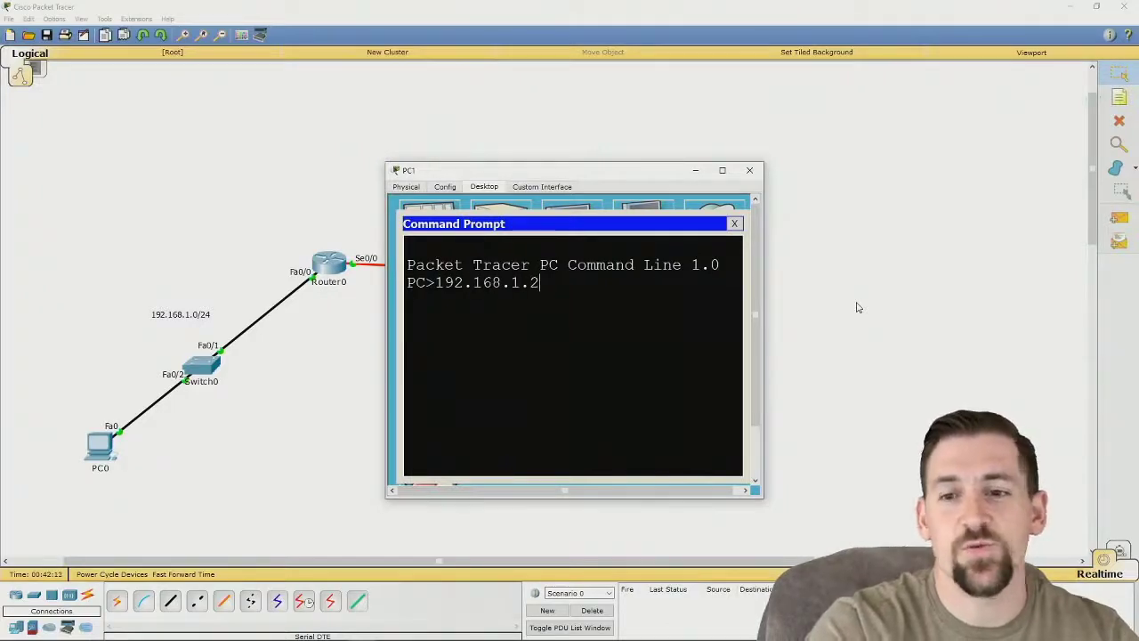
key("Return")
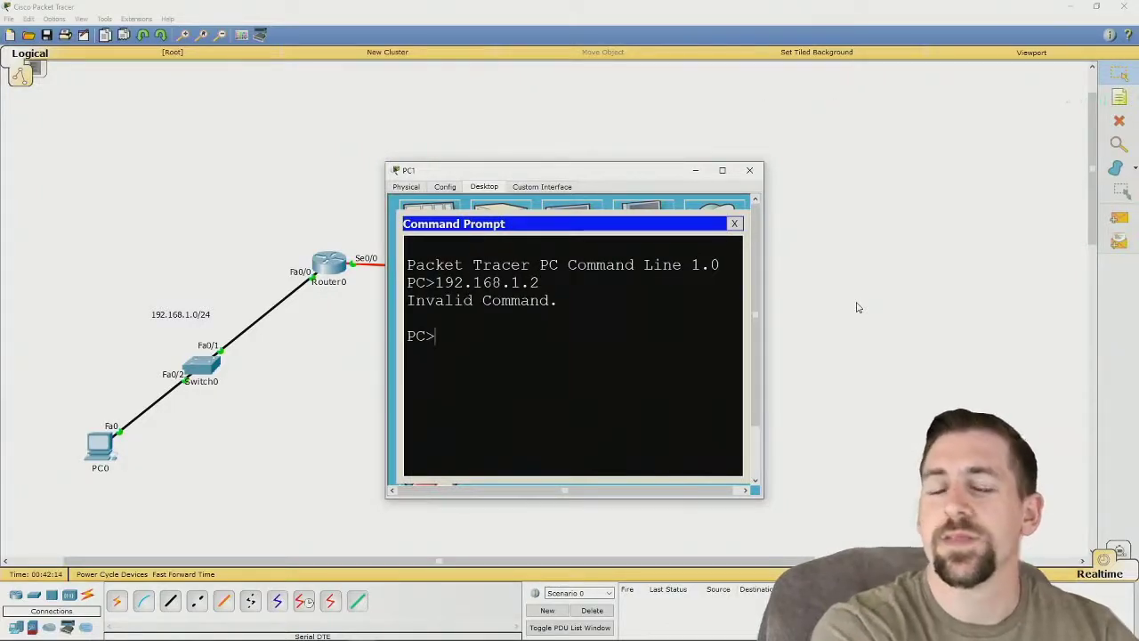
type("ping 19")
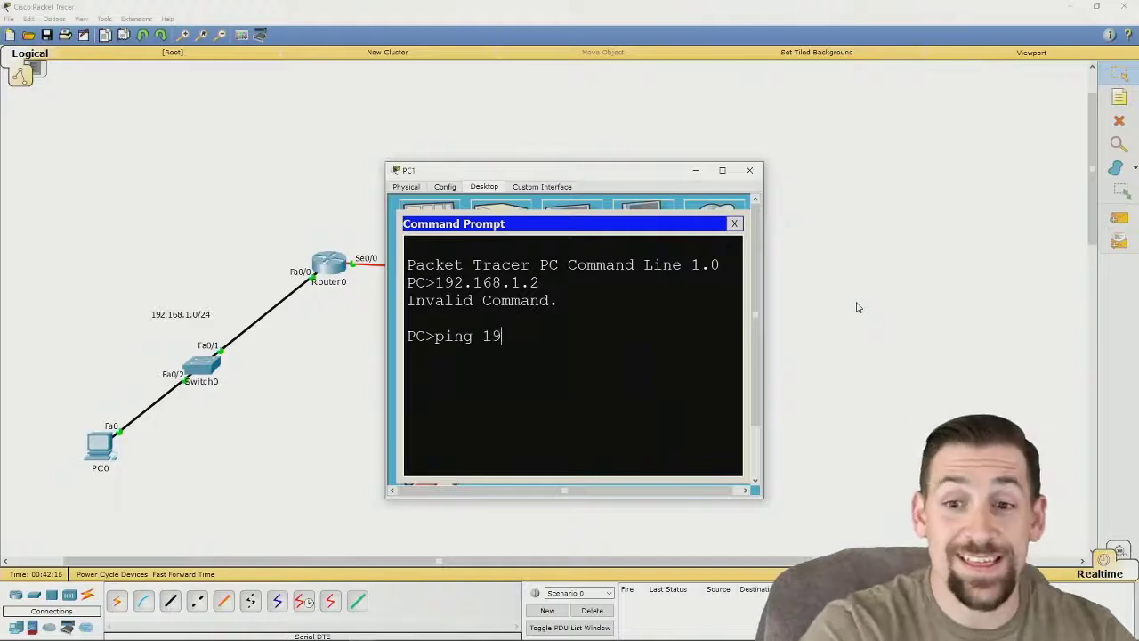
type("2.168.1.2")
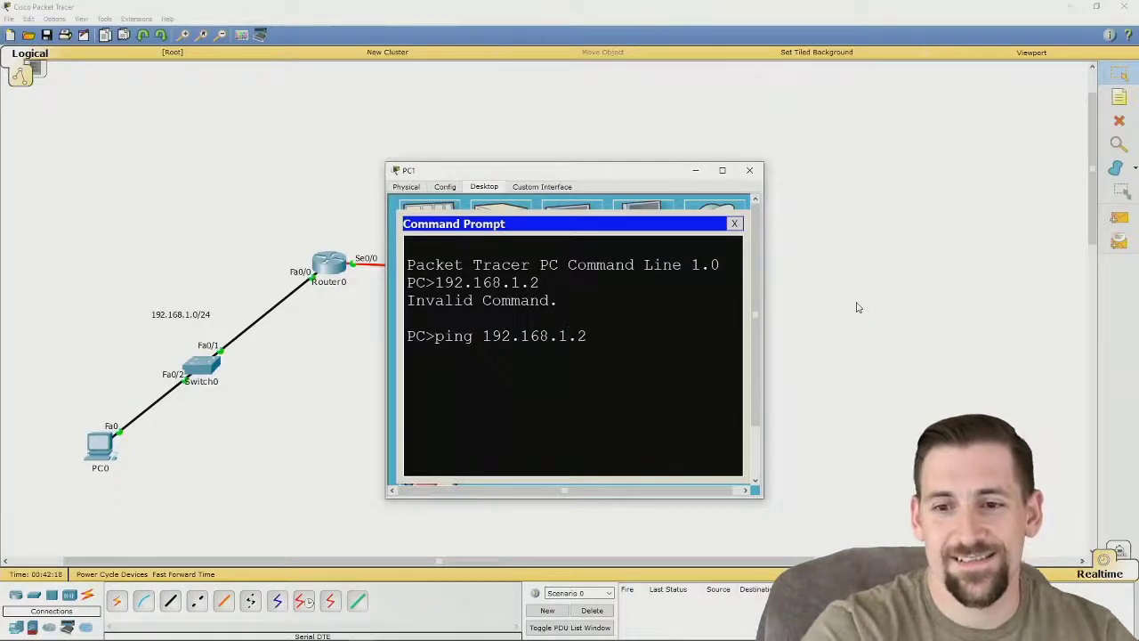
key("Return")
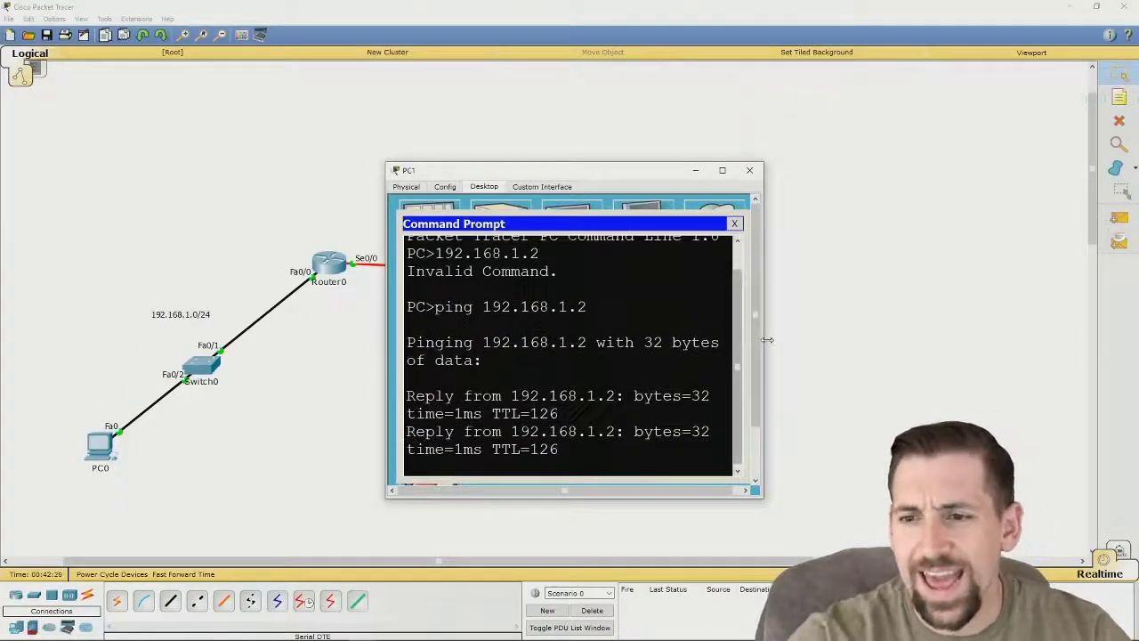
left_click_drag(778, 344, 949, 343)
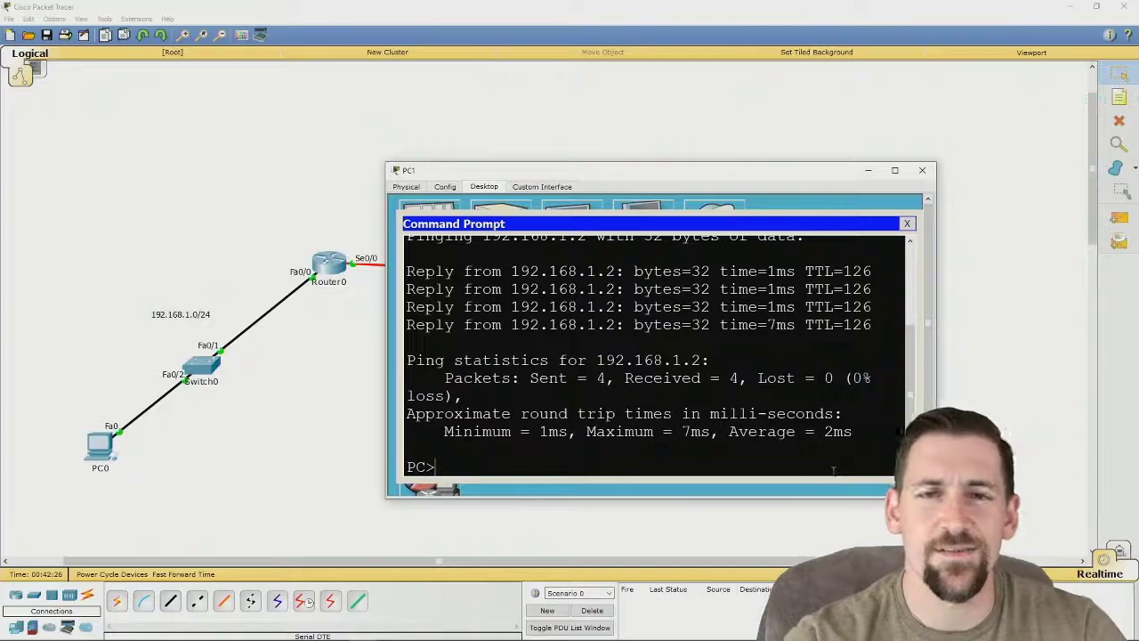
left_click_drag(734, 177, 759, 187)
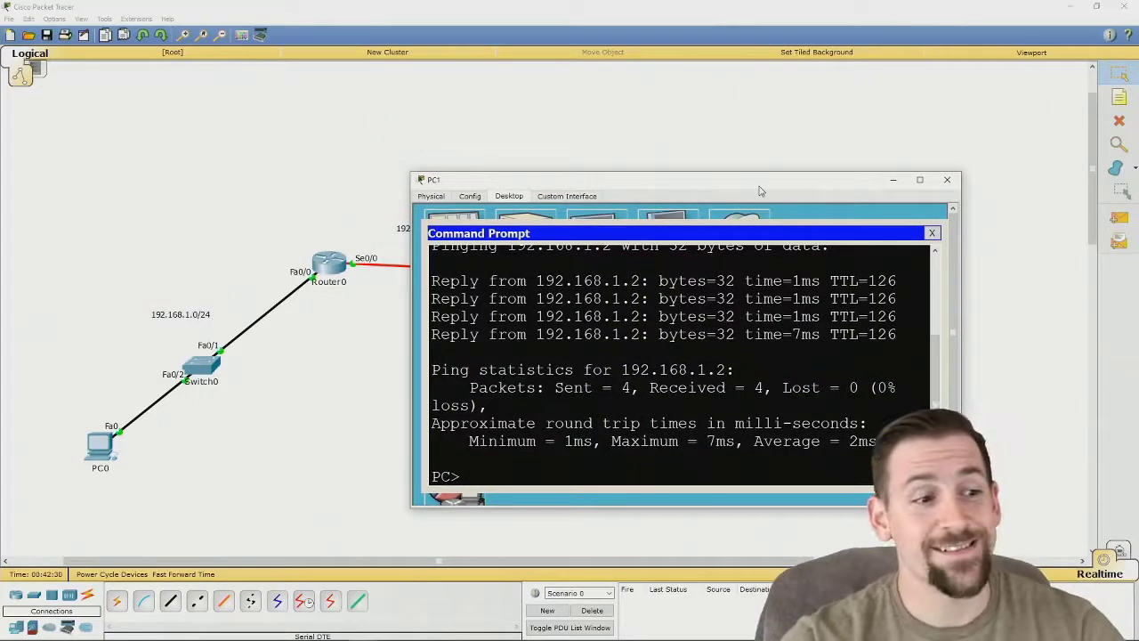